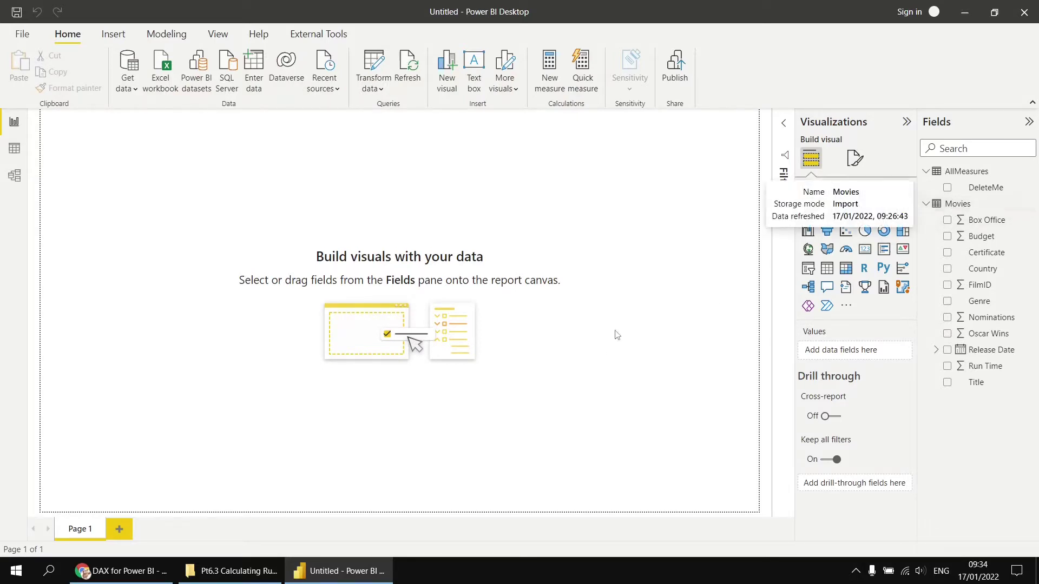
# - Check the folder holding the Movies 2010 to 2016 workbook and the DAX for Power BI playlist in Chrome, and return to Power BI Desktop
pyautogui.click(233, 571)
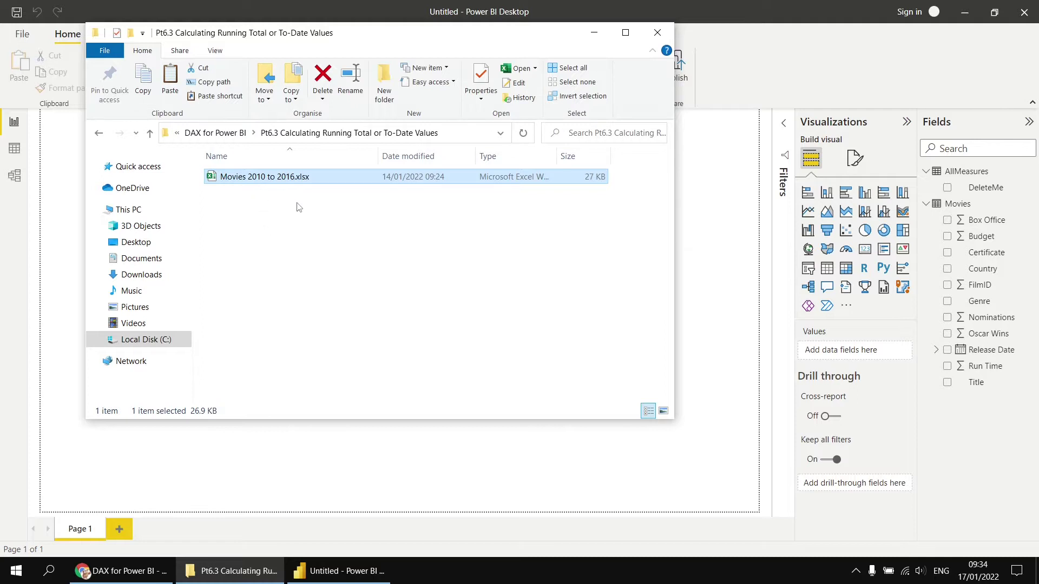
pyautogui.click(719, 285)
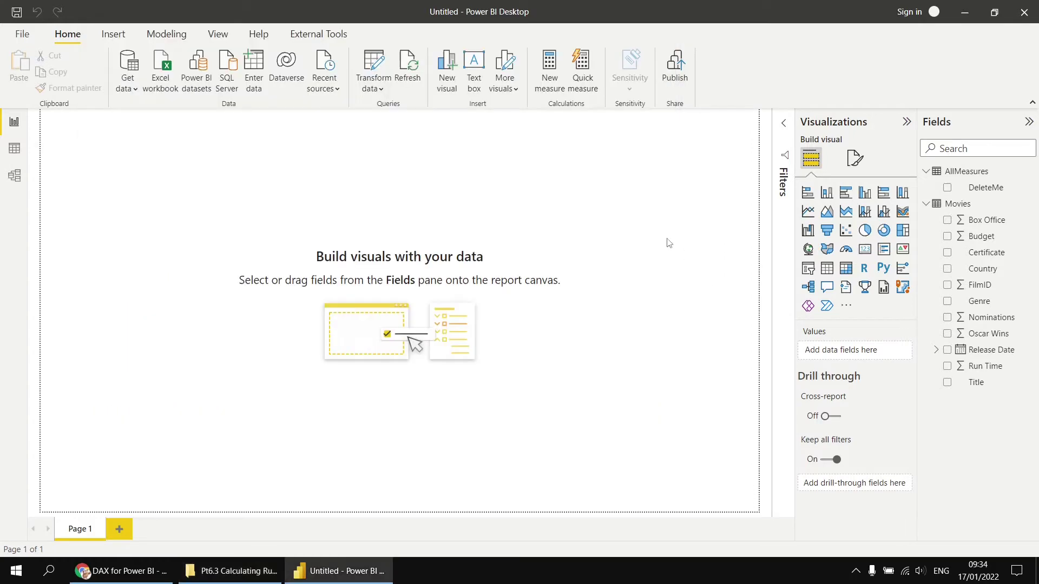
pyautogui.click(126, 571)
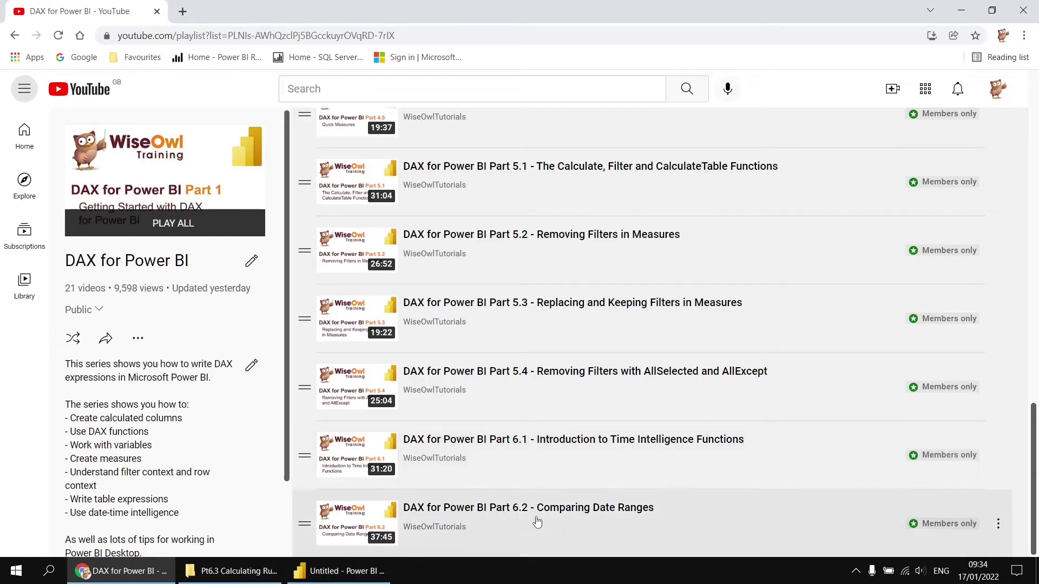
pyautogui.click(340, 573)
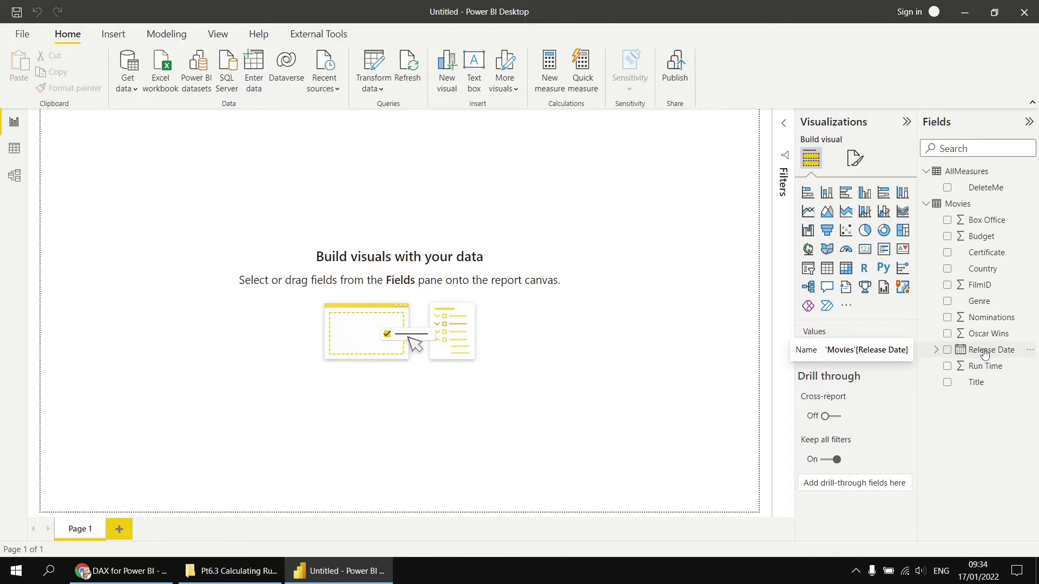
# - Expand the Release Date field of the Movies table down to the levels of its date hierarchy
pyautogui.click(936, 351)
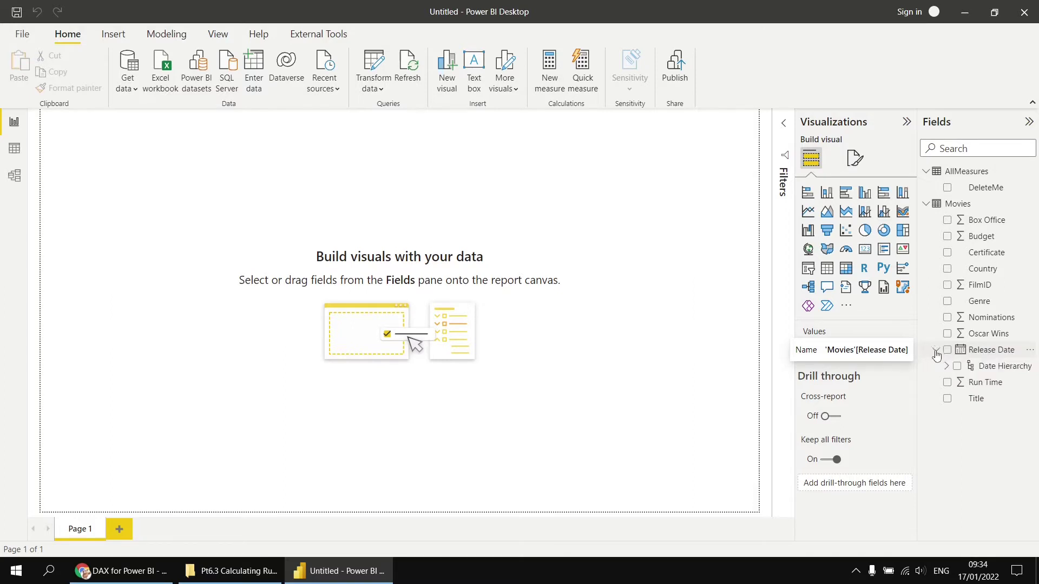
pyautogui.click(945, 369)
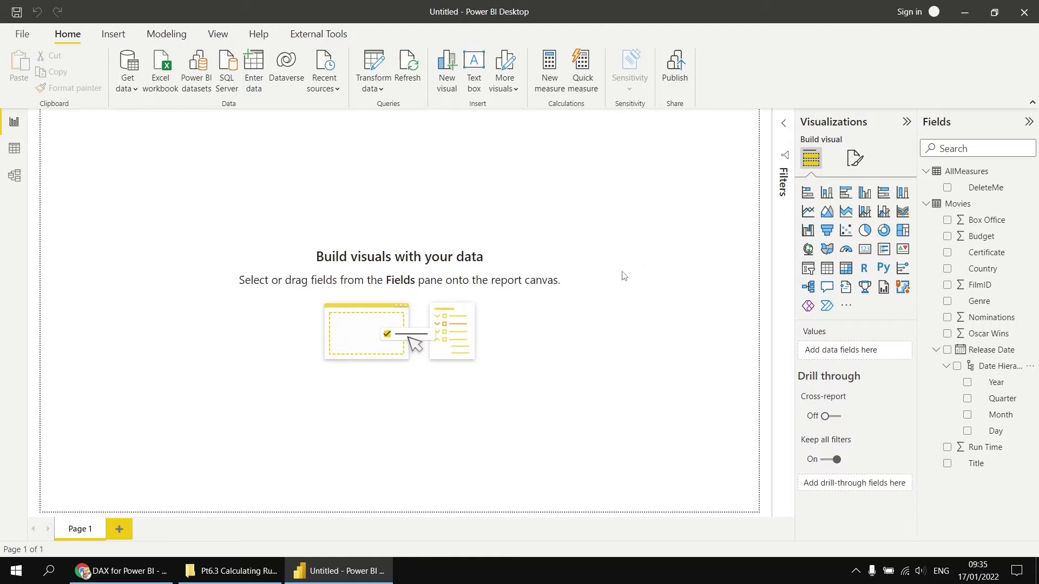
# - Create a measure in the AllMeasures table defined as Sum Run Time = SUM(Movies[Run Time])
pyautogui.rightClick(961, 176)
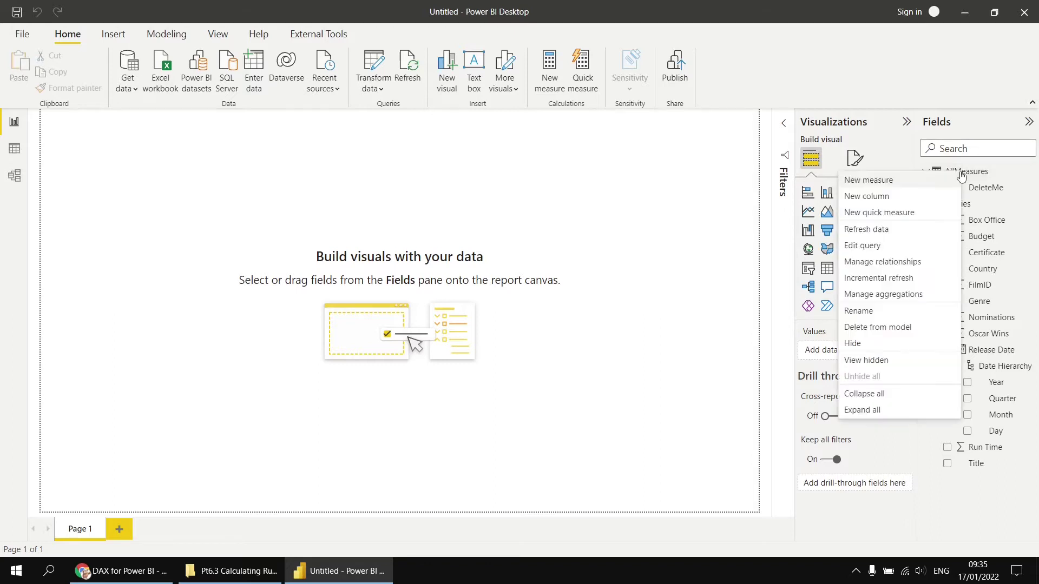
pyautogui.click(491, 224)
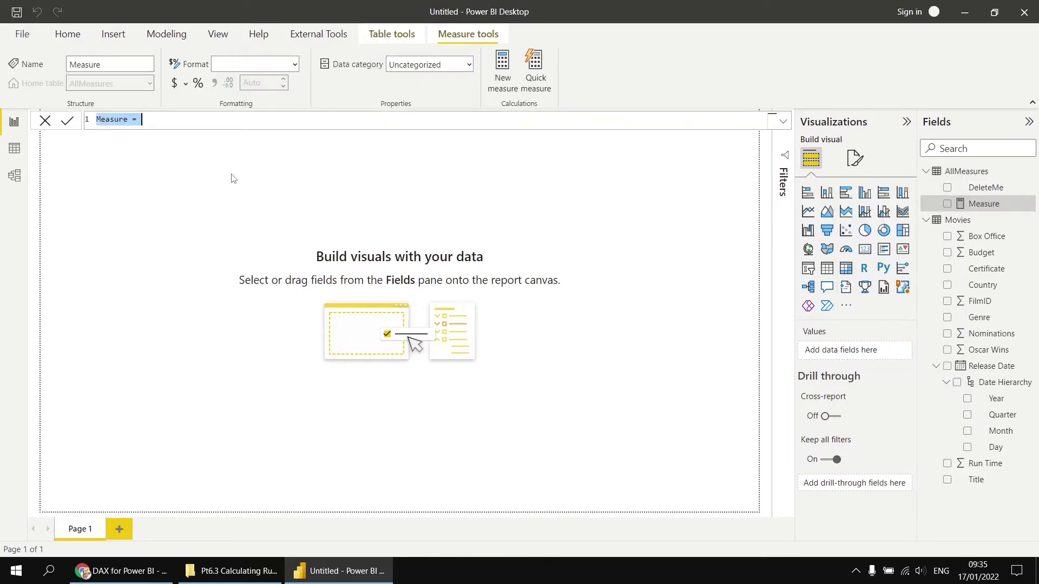
pyautogui.keyDown('ctrl'); pyautogui.scroll(3, 221, 122); pyautogui.keyUp('ctrl')
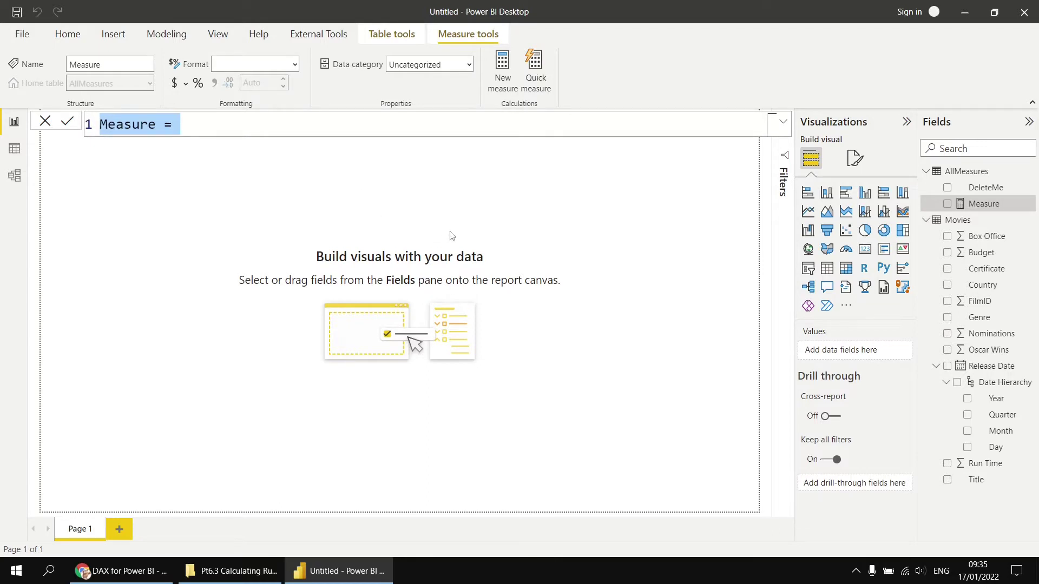
pyautogui.write('Sum Ru')
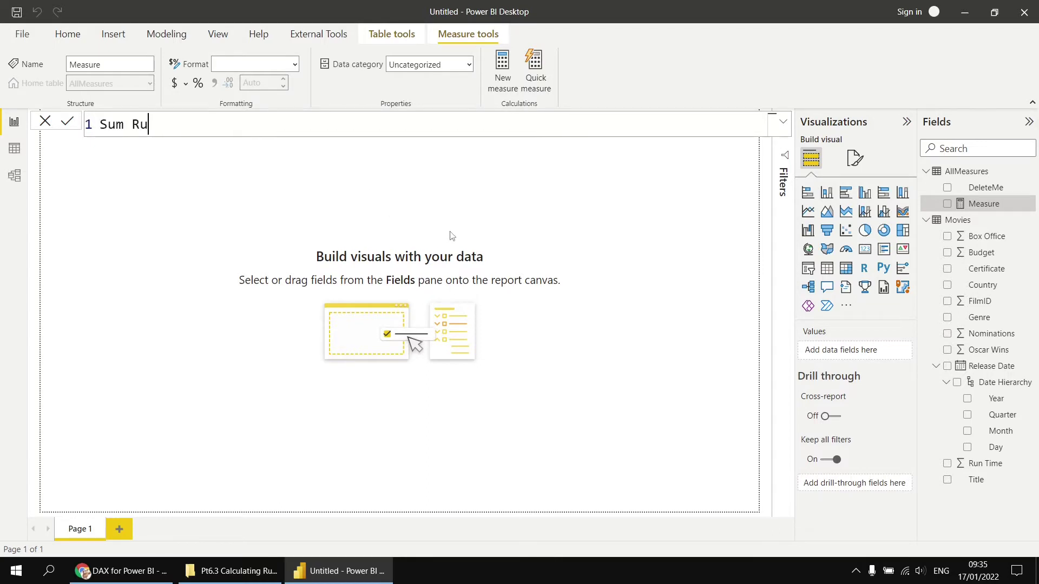
pyautogui.write('n Time = sum')
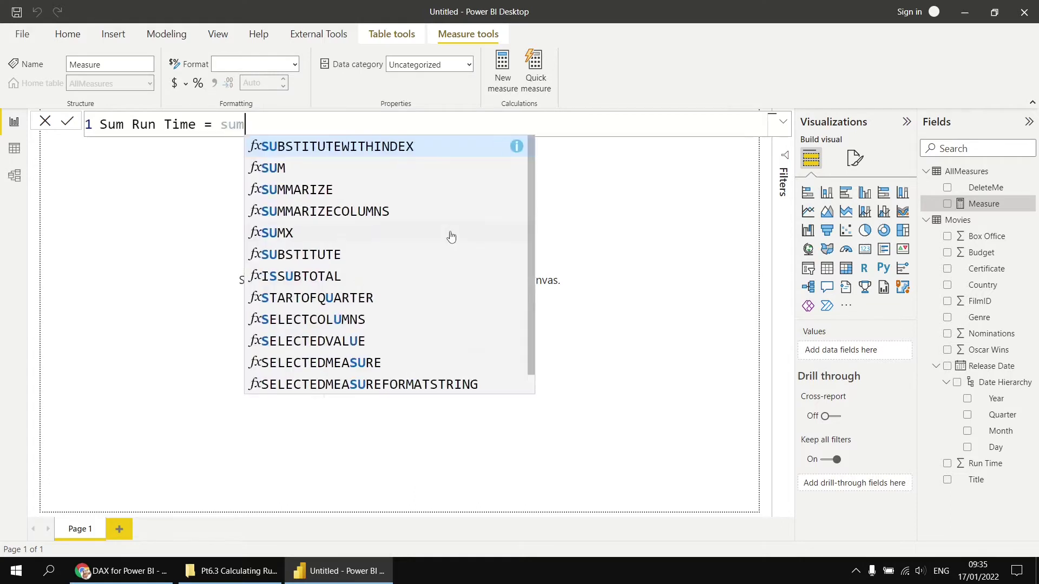
pyautogui.press('Tab')
pyautogui.write('run')
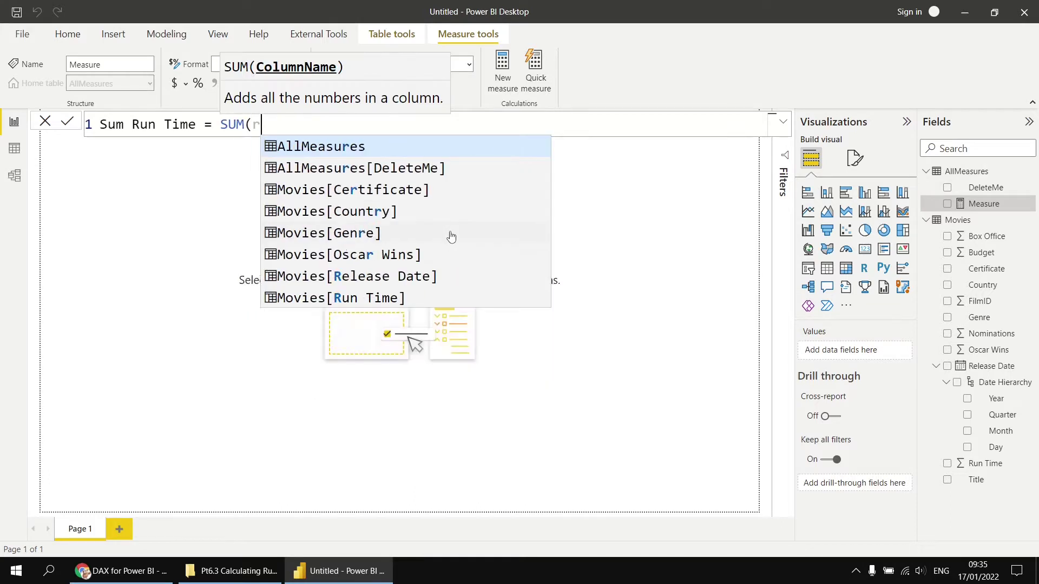
pyautogui.press('Tab')
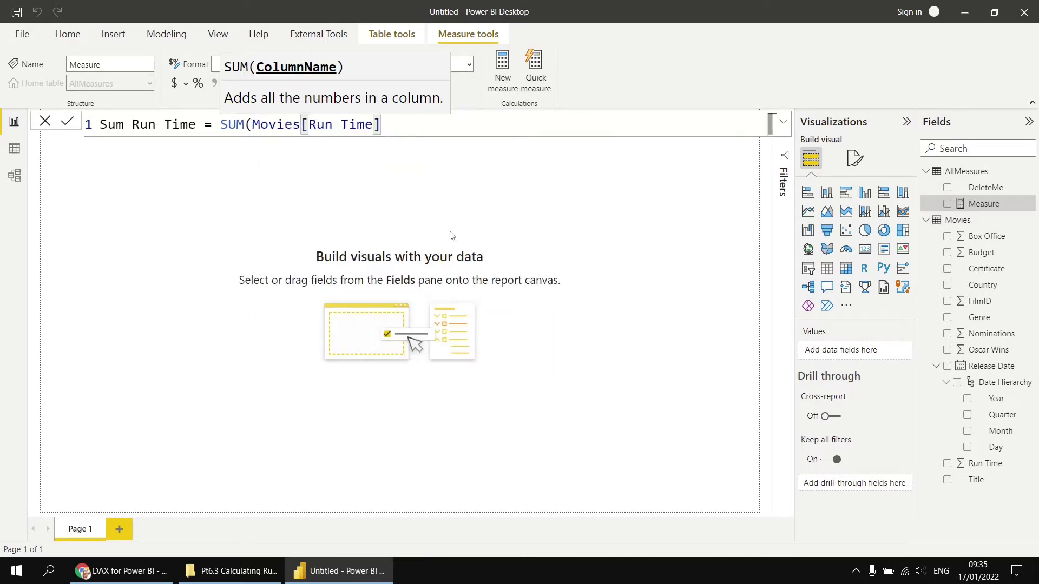
pyautogui.write(')')
pyautogui.press('Return')
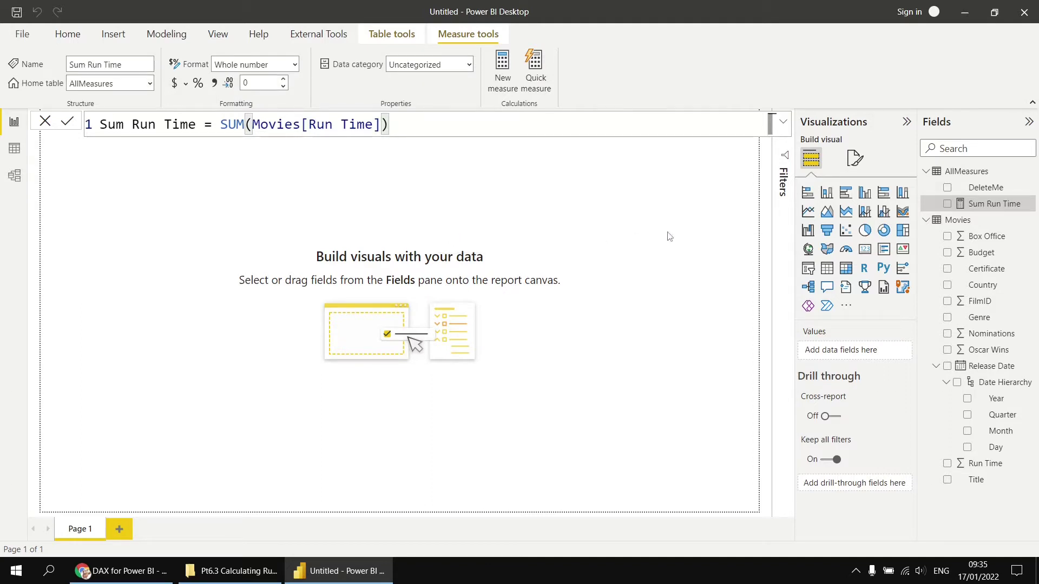
# - Delete the DeleteMe column from the AllMeasures table in the model
pyautogui.rightClick(985, 188)
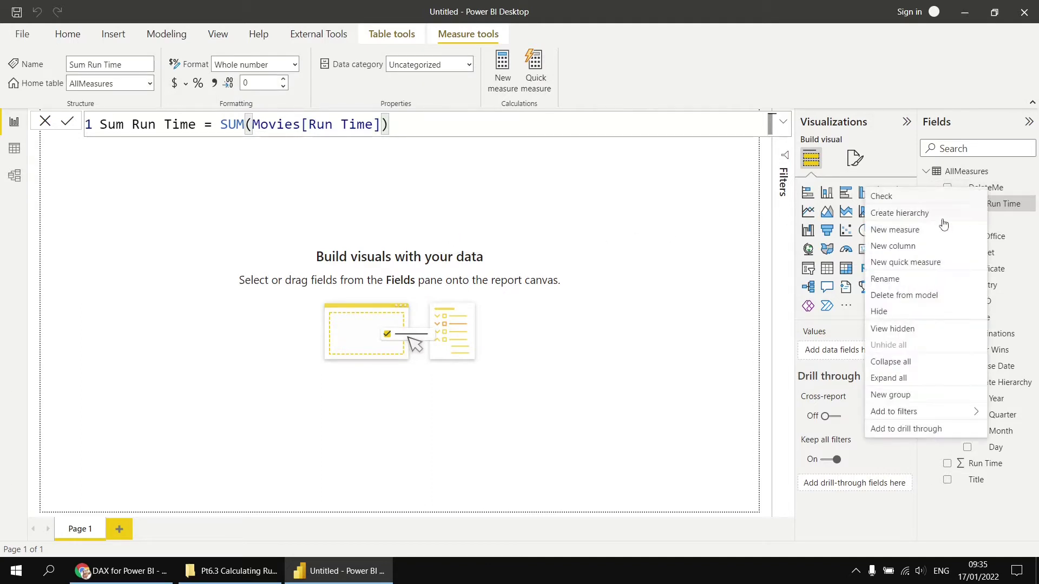
pyautogui.click(919, 297)
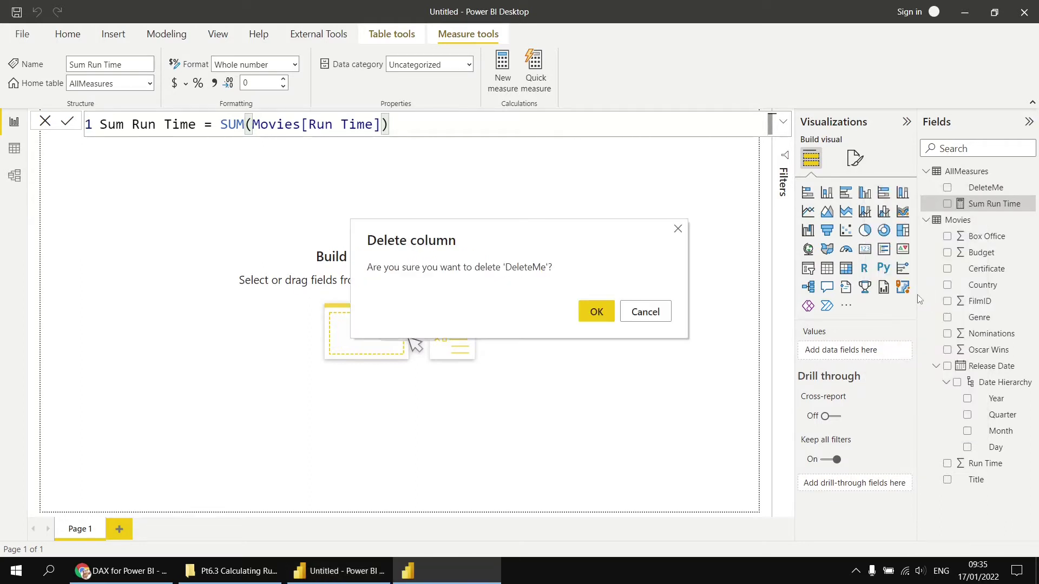
pyautogui.click(598, 315)
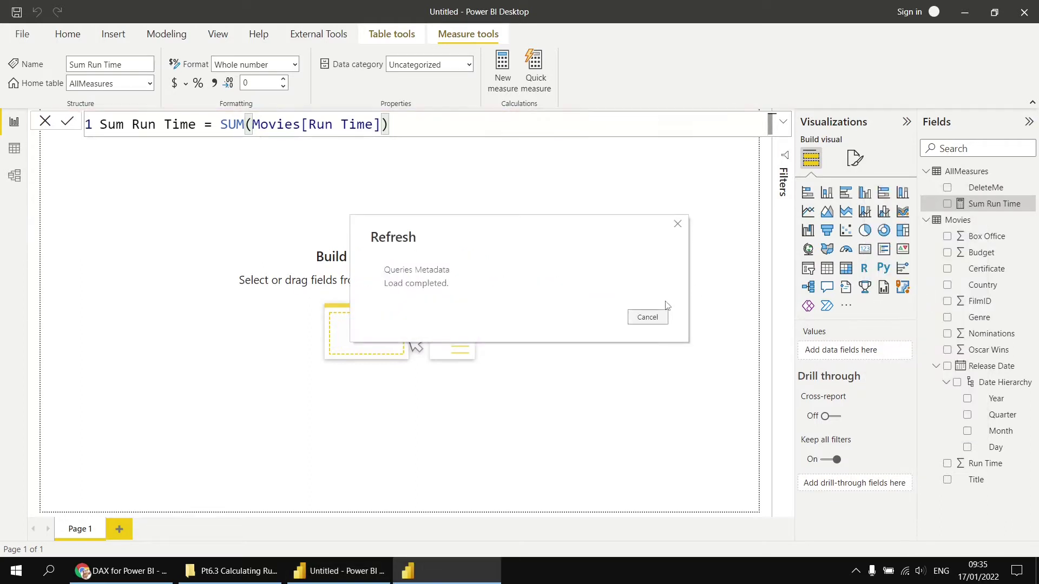
pyautogui.click(610, 249)
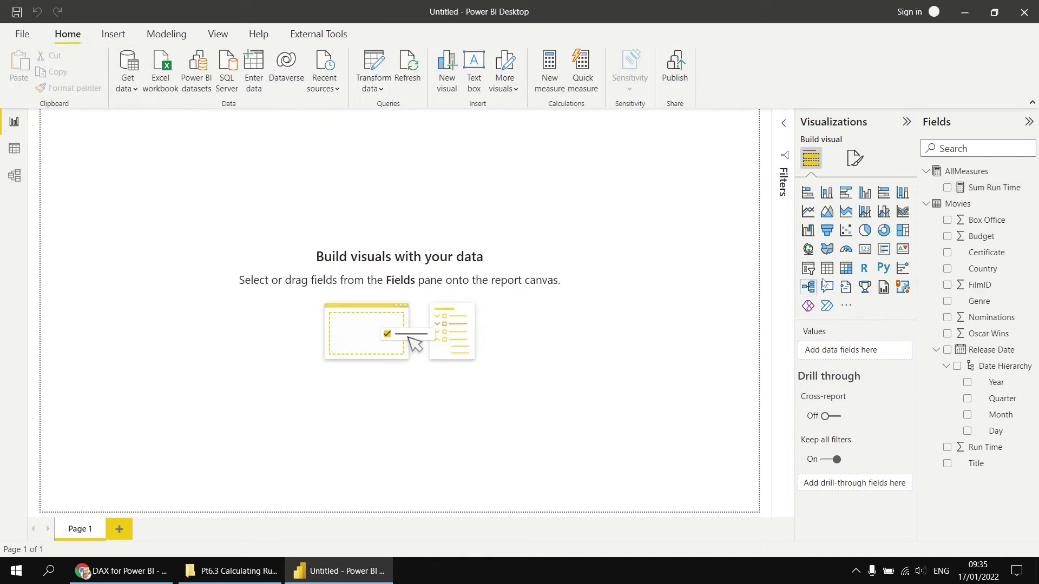
# - Add a matrix with the Release Date hierarchy's Year, Quarter and Month on rows, without Day, and Sum Run Time as values
pyautogui.click(847, 269)
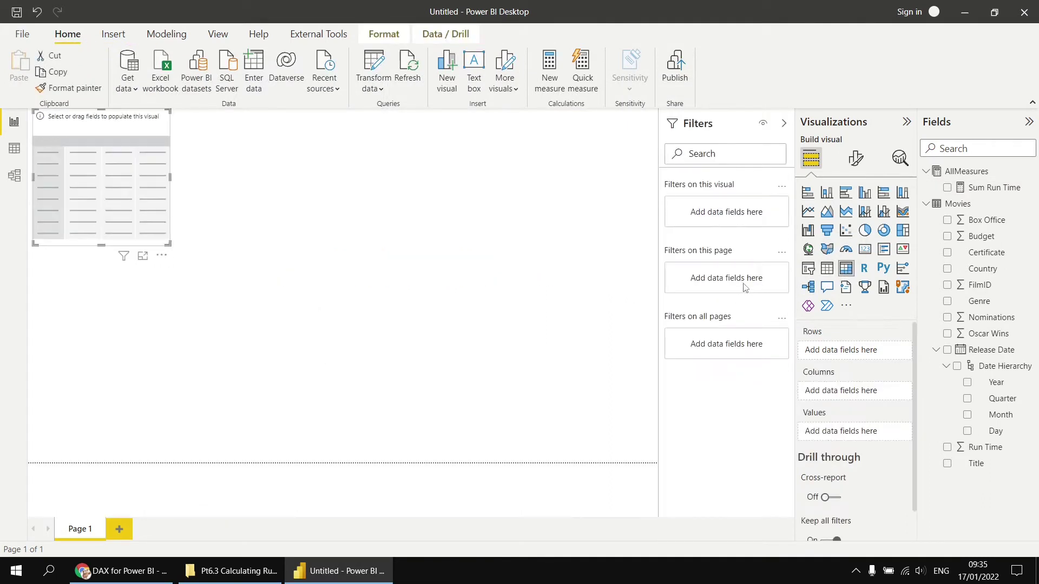
pyautogui.click(948, 350)
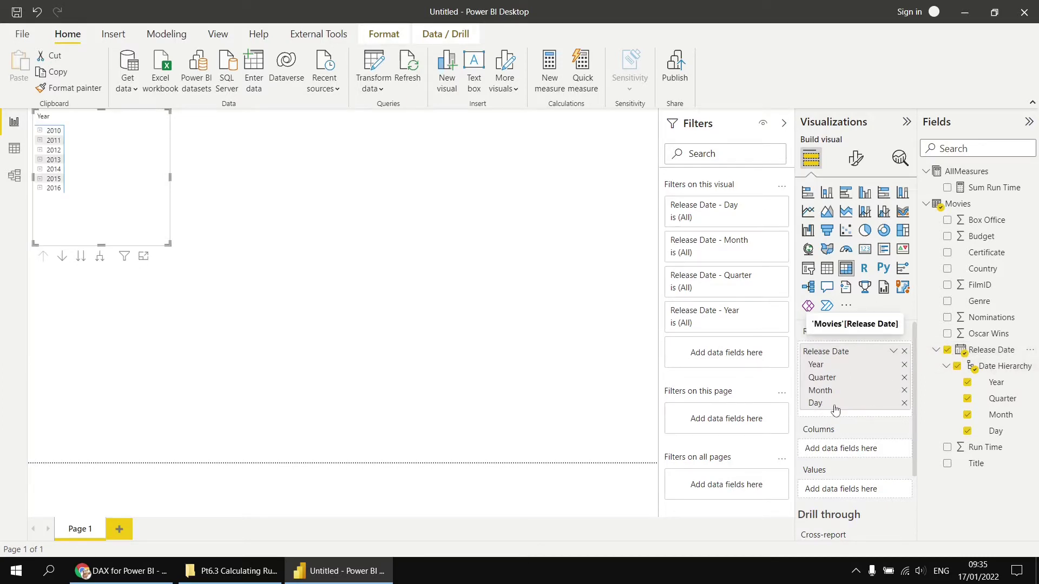
pyautogui.click(905, 404)
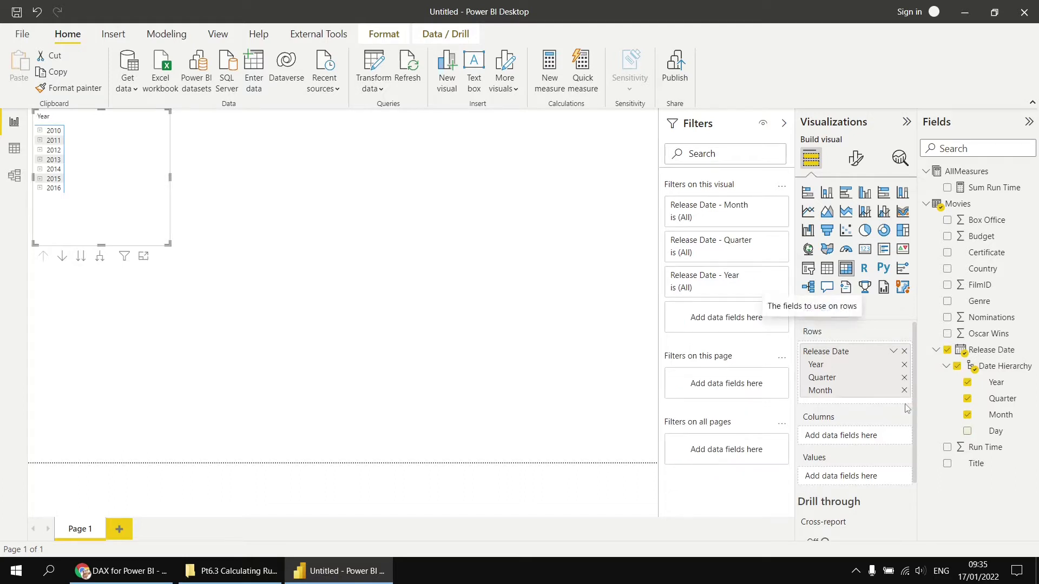
pyautogui.click(784, 123)
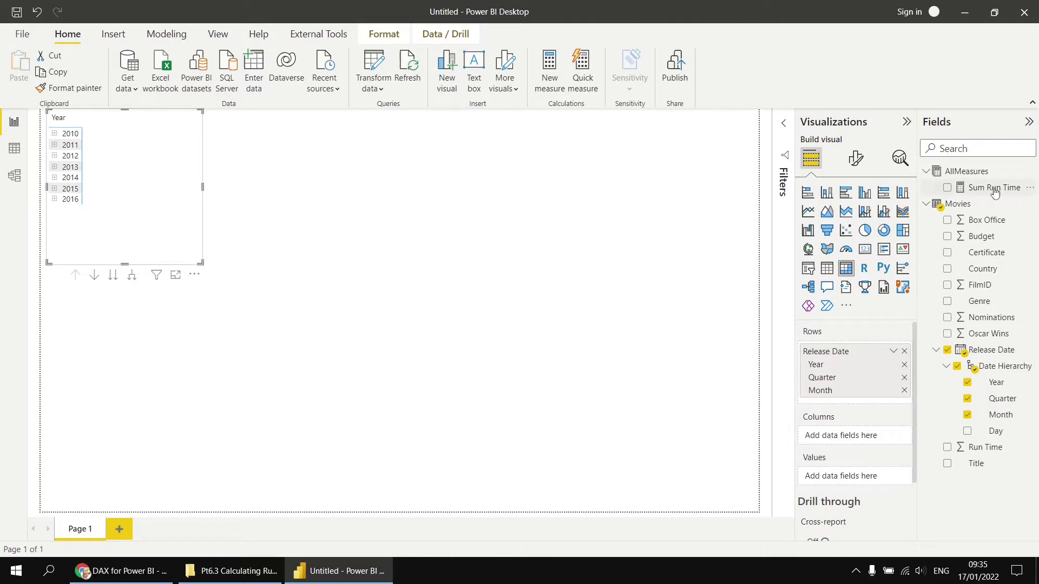
pyautogui.click(948, 189)
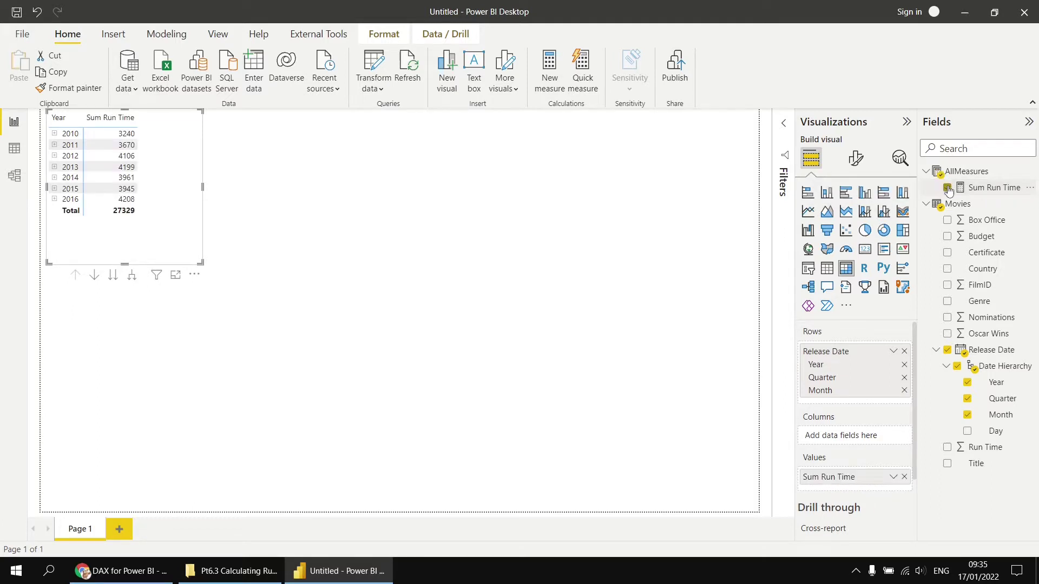
# - Enlarge the matrix to cover most of the page and set the font size of its values to 13 pt
pyautogui.moveTo(261, 297); pyautogui.dragTo(718, 521)
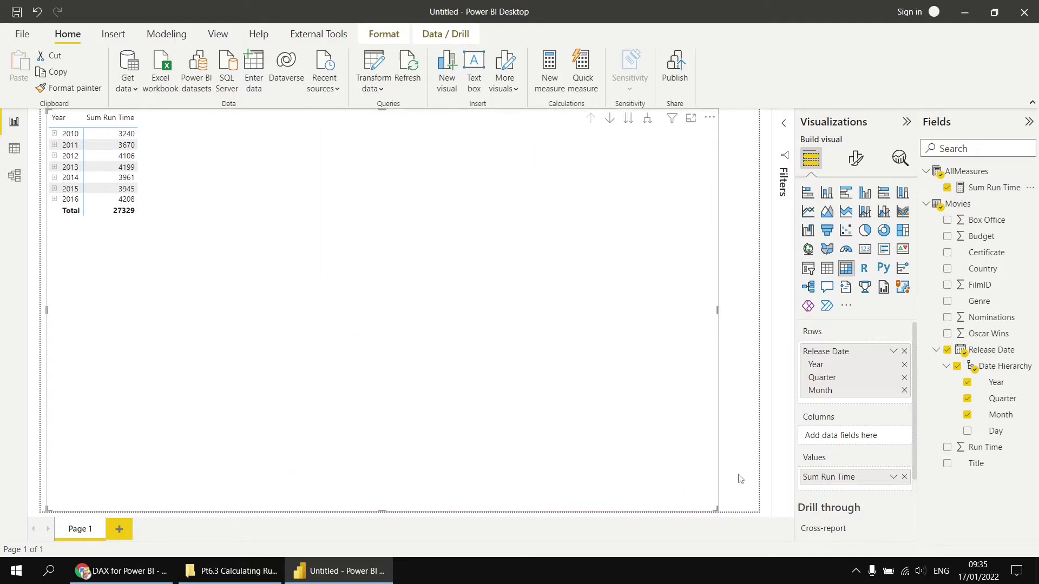
pyautogui.click(856, 161)
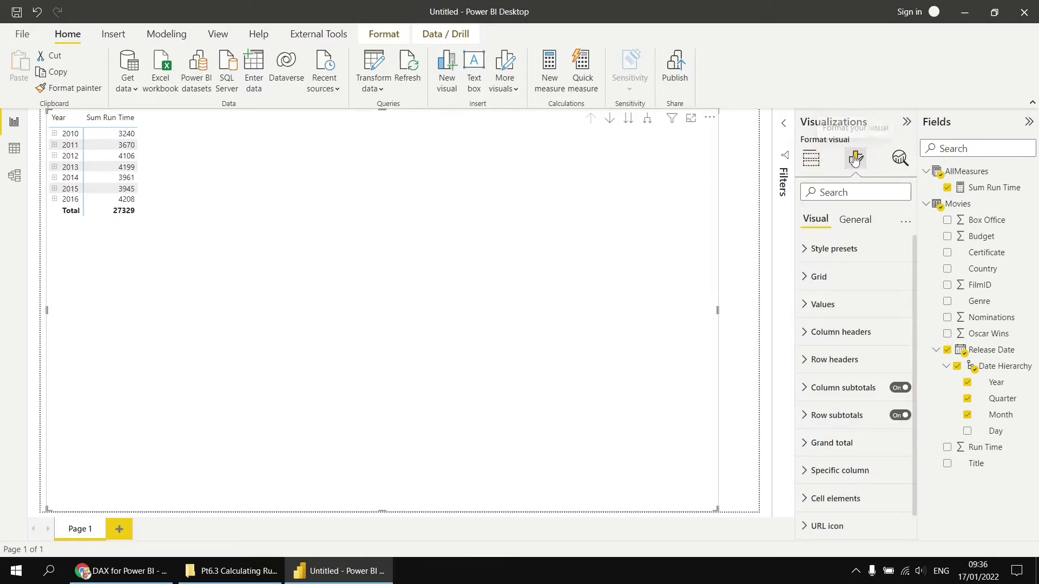
pyautogui.click(806, 304)
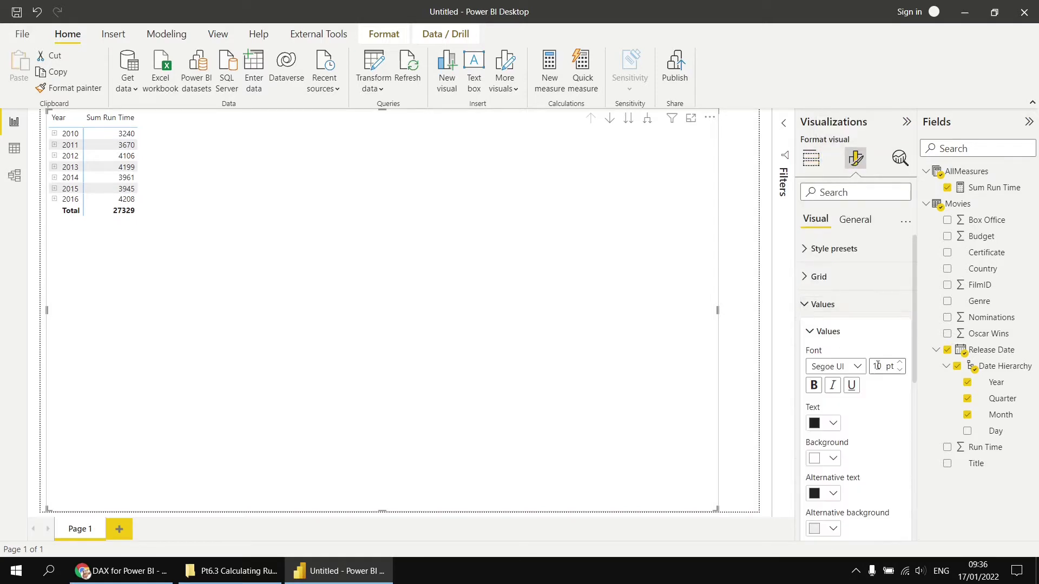
pyautogui.write('3')
pyautogui.press('Return')
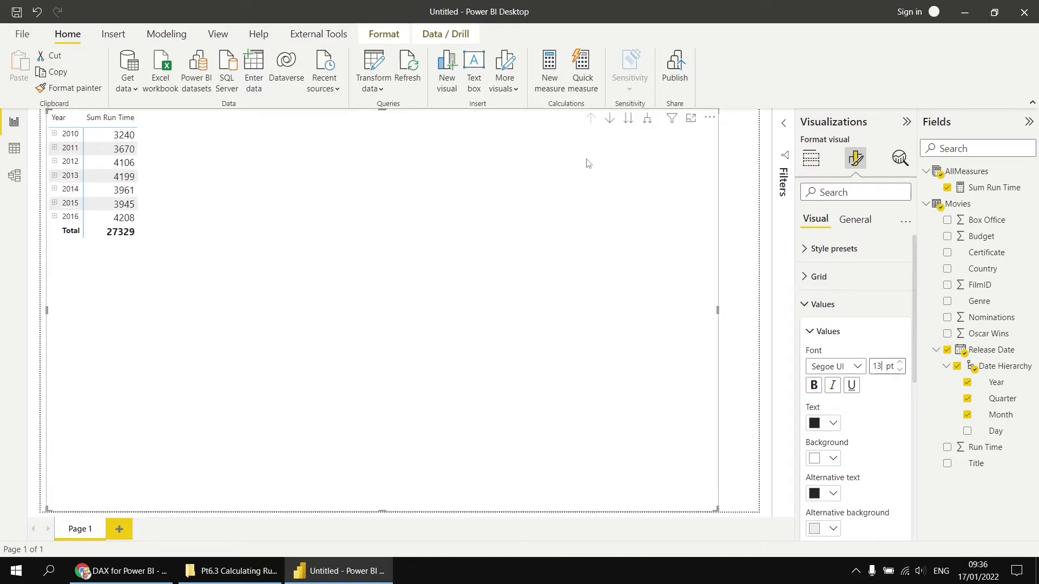
# - Expand all matrix rows through quarters down to months and look over the full list of years
pyautogui.click(647, 119)
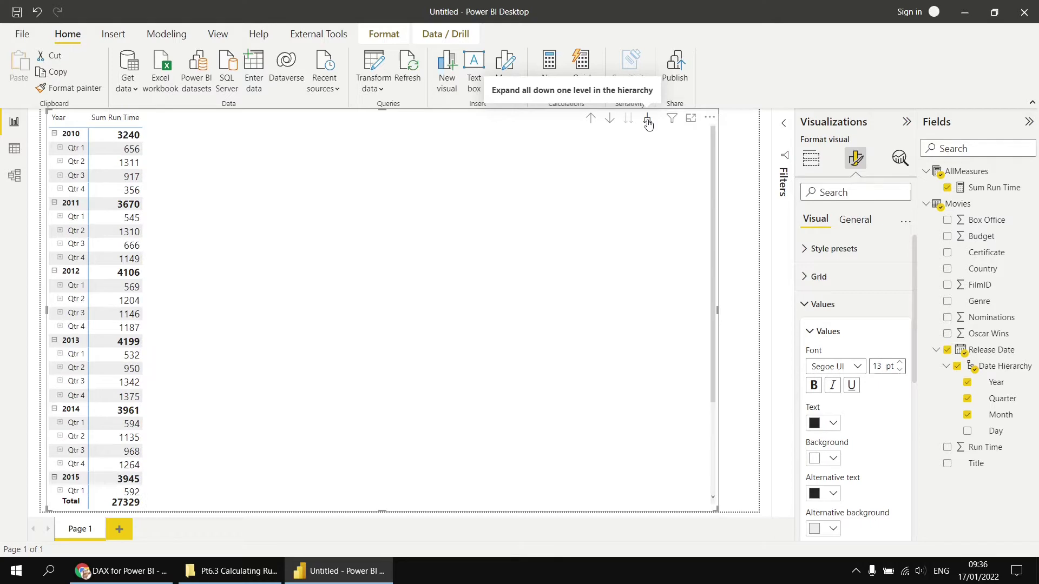
pyautogui.click(648, 120)
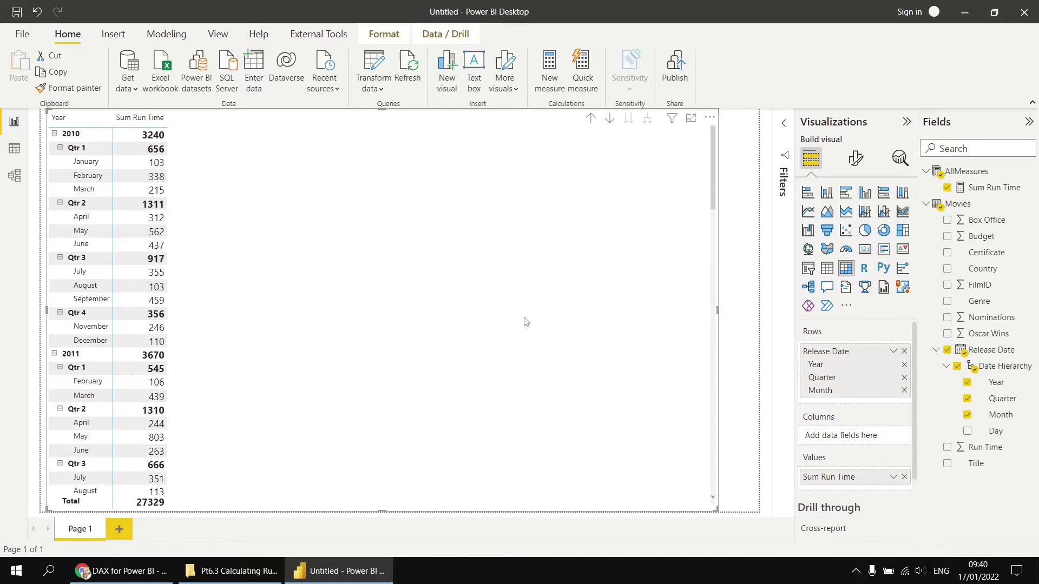
pyautogui.moveTo(715, 181); pyautogui.dragTo(701, 495)
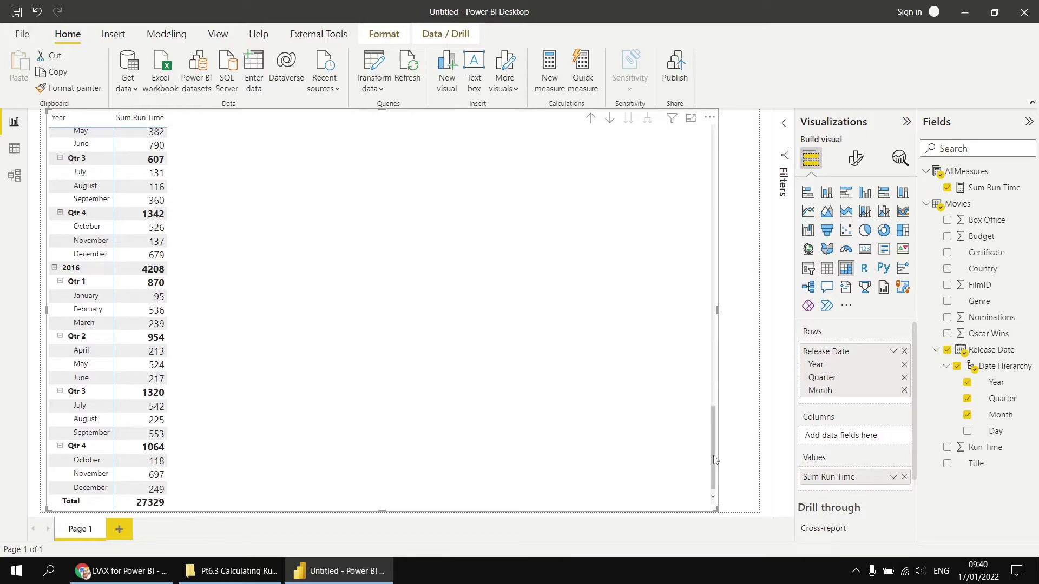
pyautogui.moveTo(714, 459); pyautogui.dragTo(712, 158)
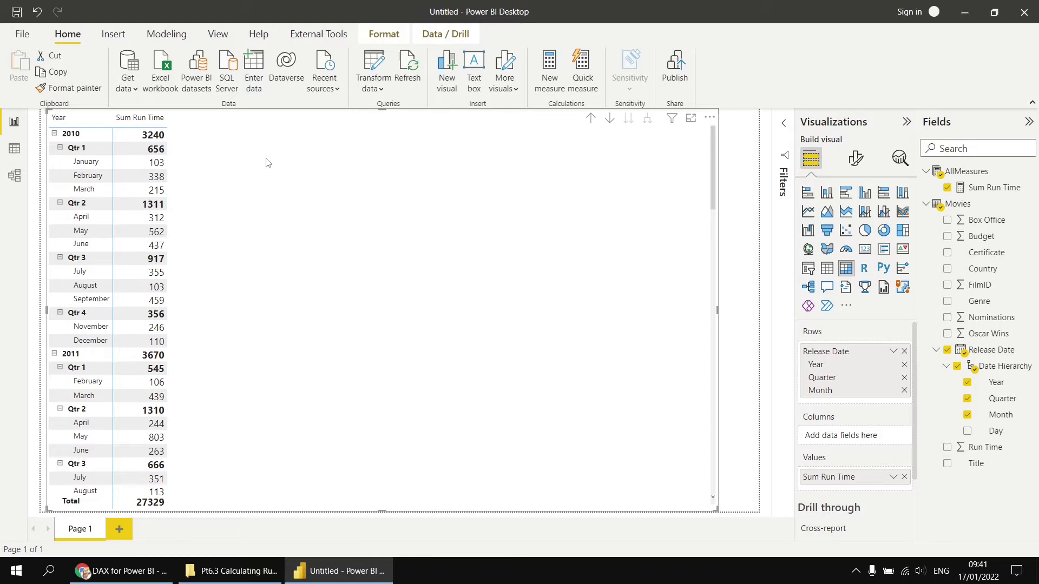
# - Create a new measure in the AllMeasures table named Last Date of Interval and start its formula with the LASTDATE function
pyautogui.rightClick(973, 172)
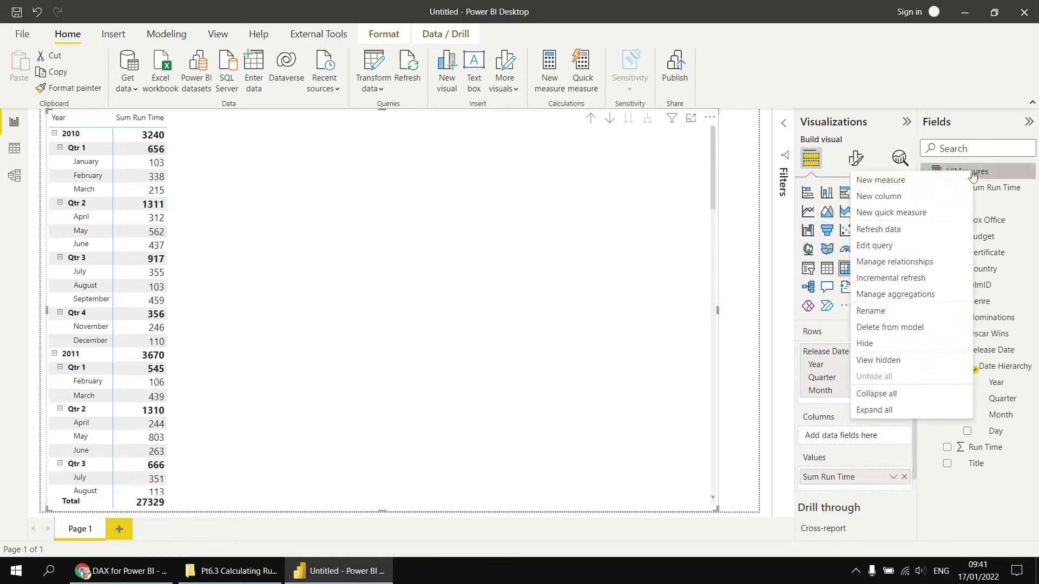
pyautogui.click(913, 185)
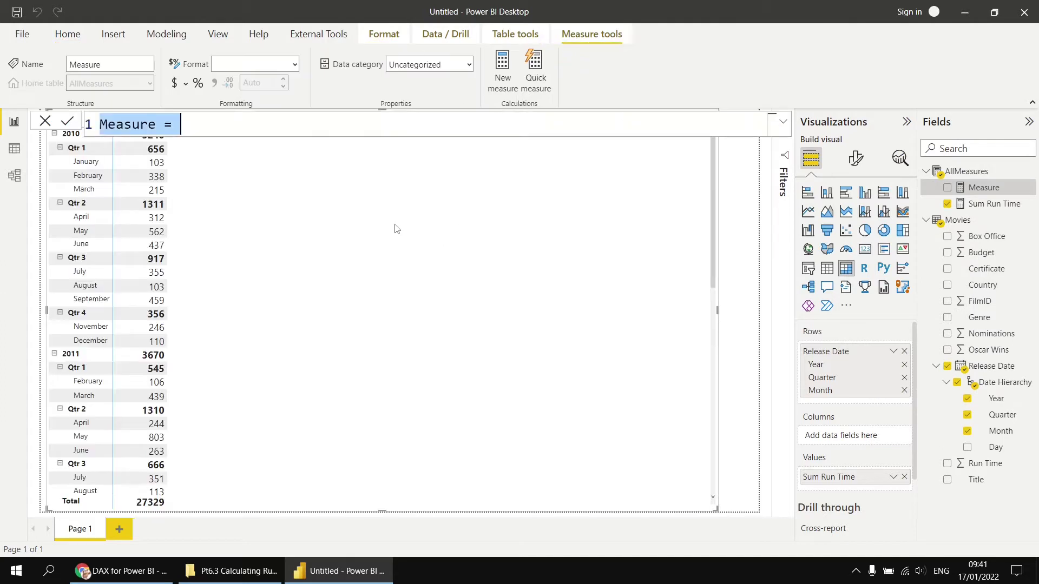
pyautogui.write('Last ')
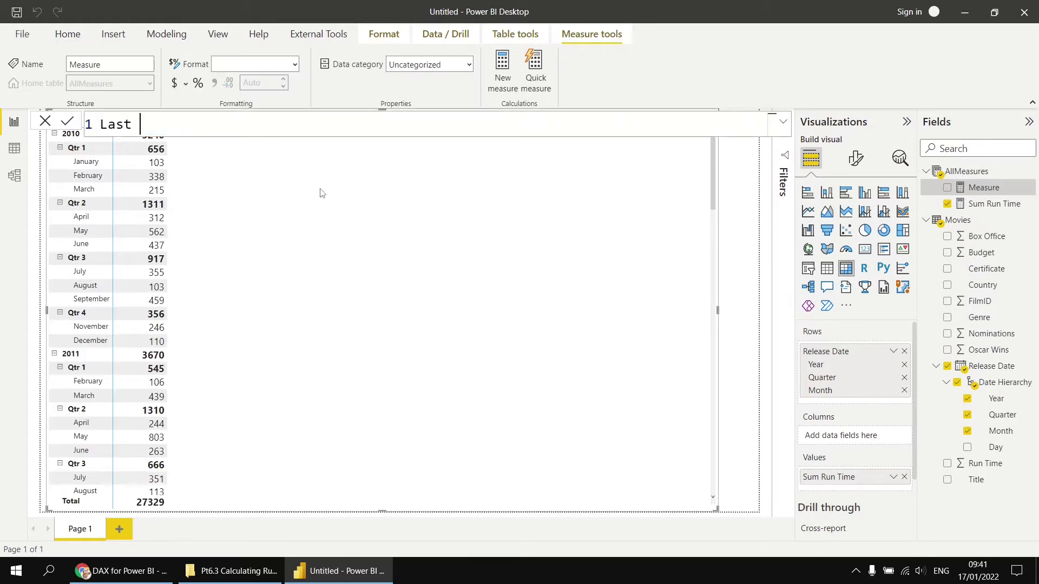
pyautogui.write('Date of I')
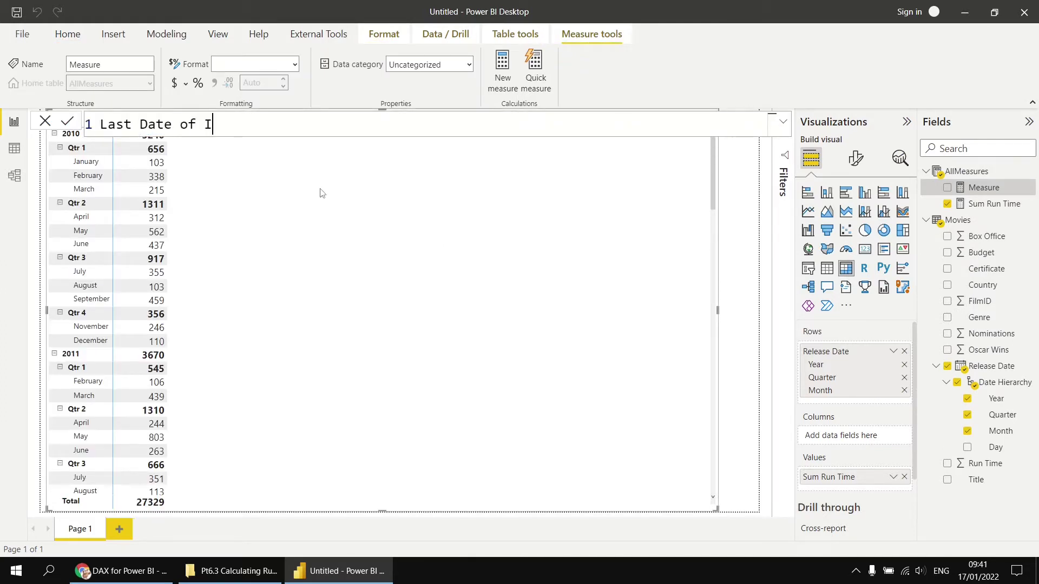
pyautogui.write('nterval = last')
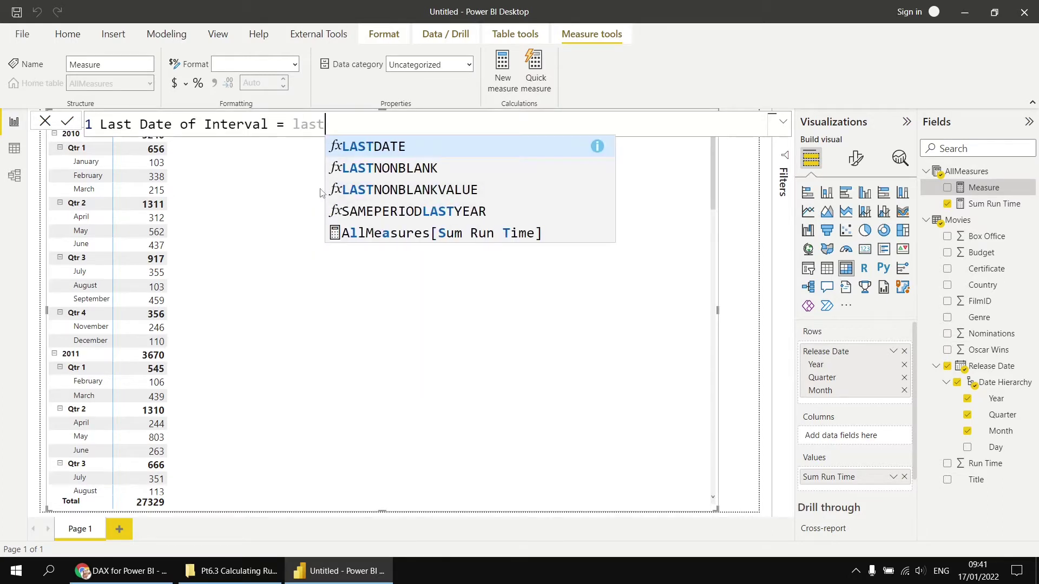
pyautogui.press('Tab')
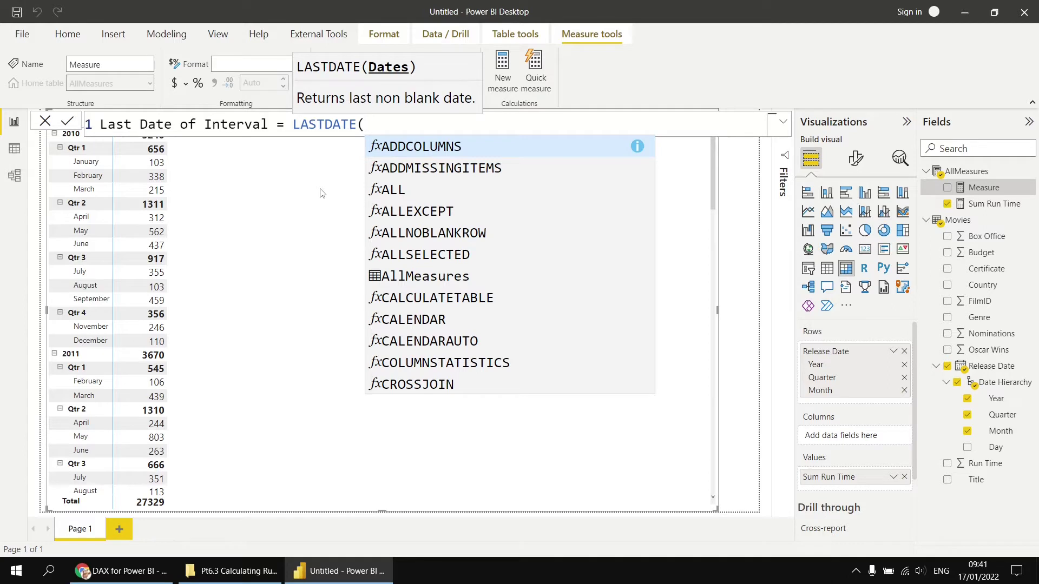
# - Complete the LASTDATE formula with Movies[Release Date].[Date] and add the Last Date of Interval measure to the matrix values
pyautogui.write('rel')
pyautogui.press('Down')
pyautogui.press('Tab')
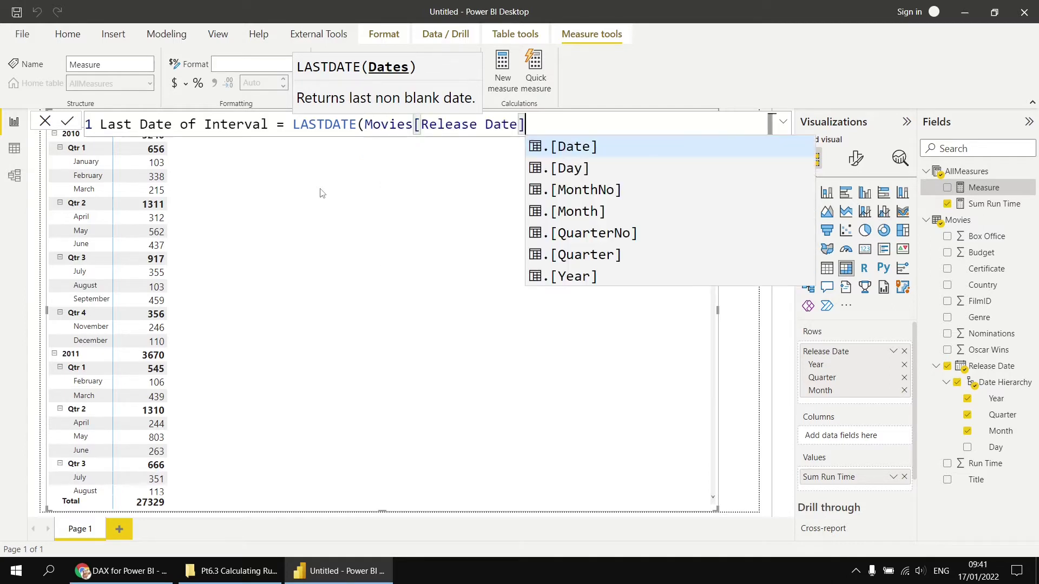
pyautogui.press('Tab')
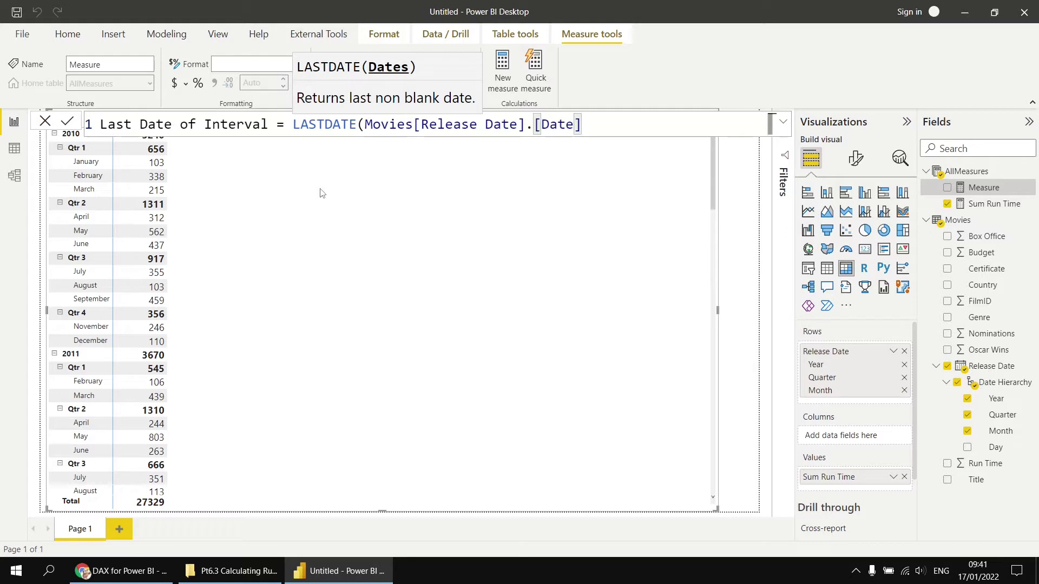
pyautogui.write(')')
pyautogui.press('Return')
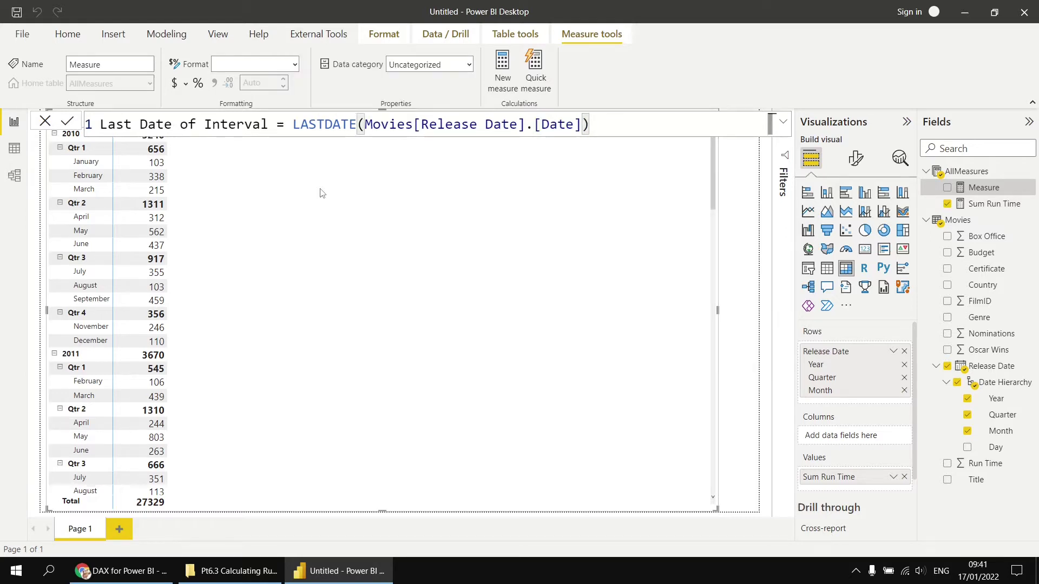
pyautogui.moveTo(984, 187); pyautogui.dragTo(274, 251)
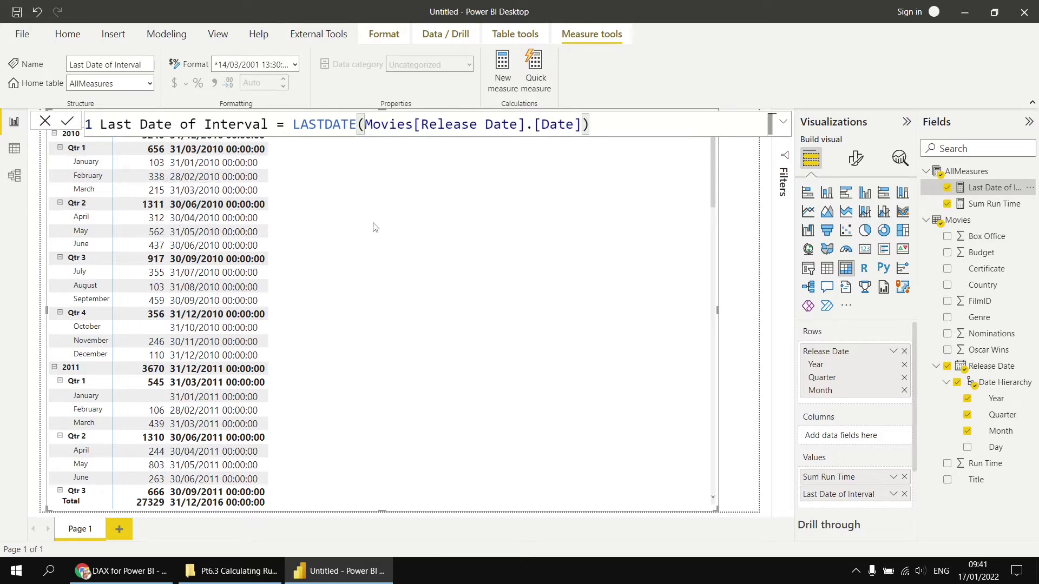
# - Copy the Last Date of Interval formula into a new AllMeasures measure and rename the copy First Date of Model
pyautogui.moveTo(602, 124); pyautogui.dragTo(100, 124)
pyautogui.hotkey('ctrl', 'c')
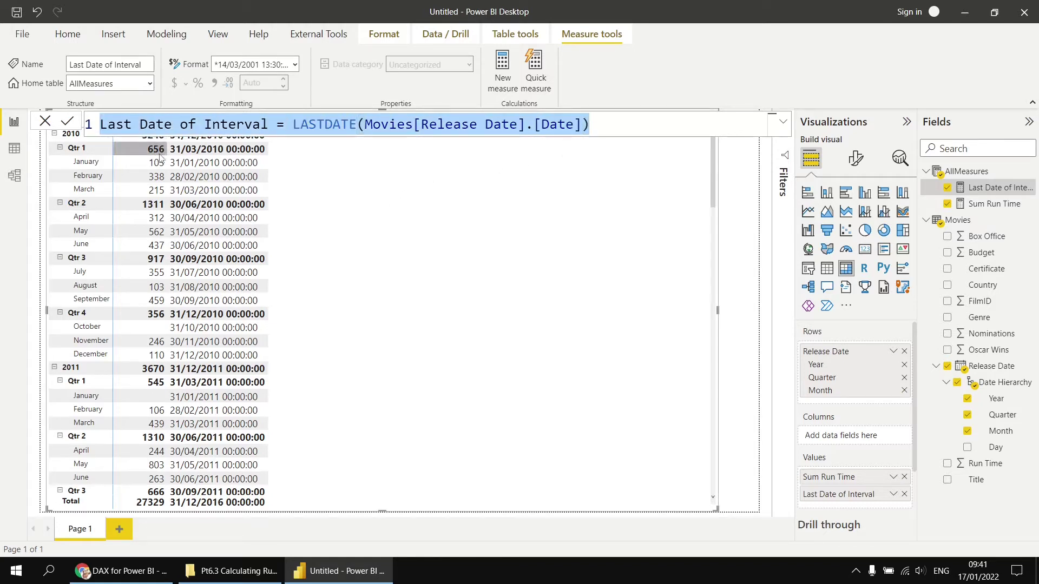
pyautogui.rightClick(959, 172)
pyautogui.click(915, 182)
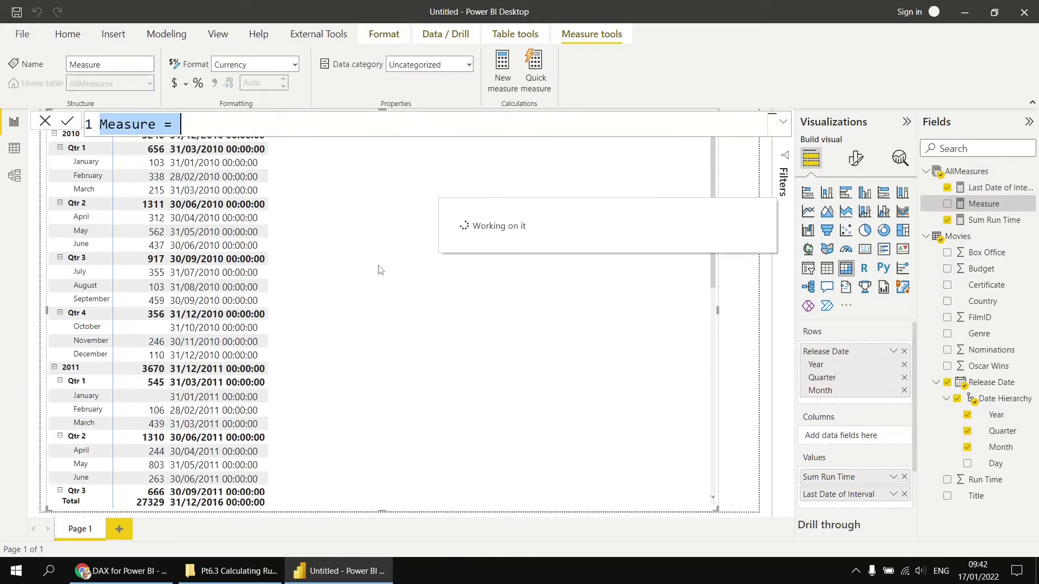
pyautogui.hotkey('ctrl', 'v')
pyautogui.doubleClick(118, 125)
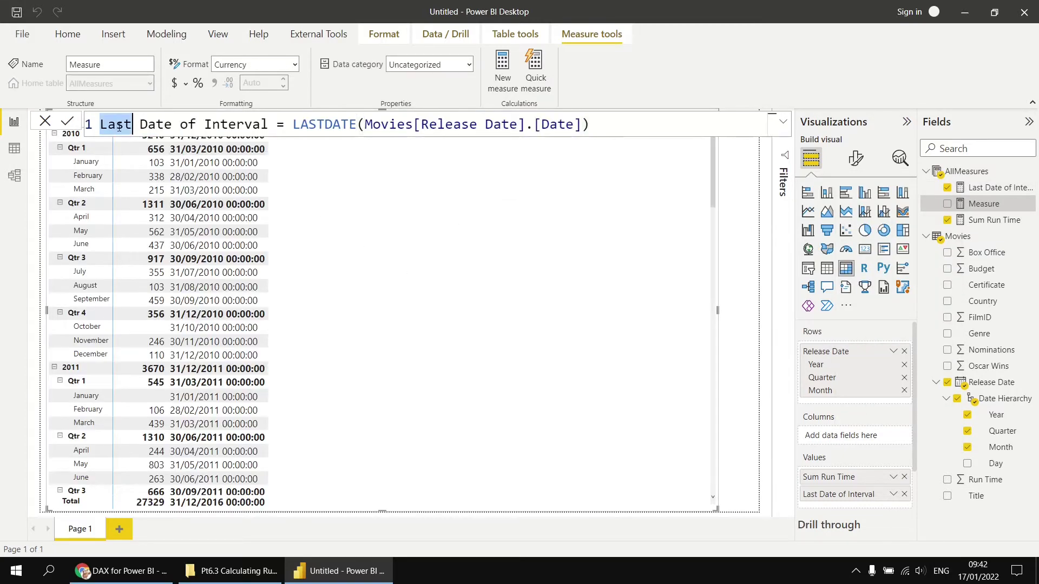
pyautogui.write('First')
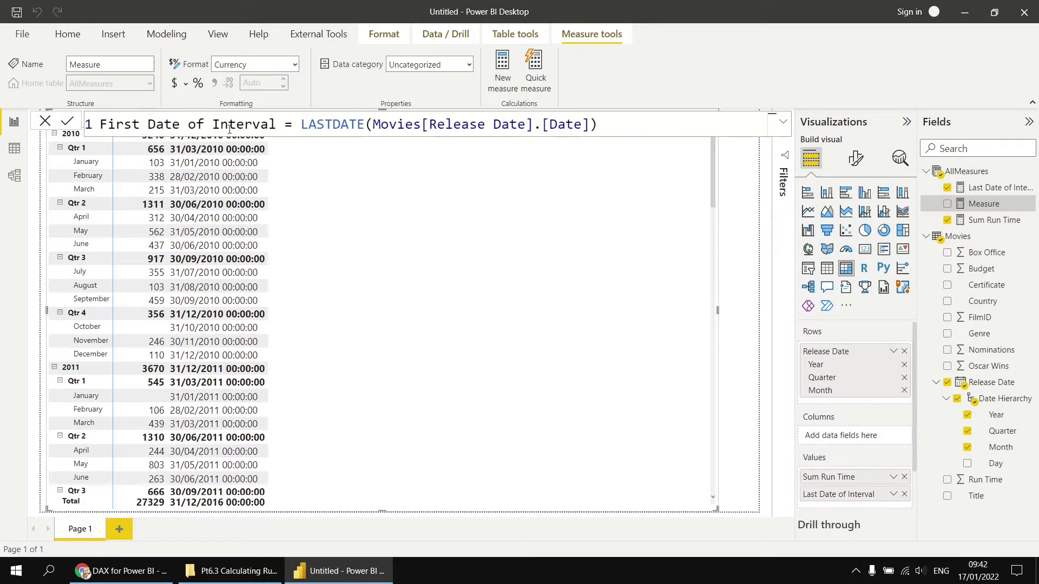
pyautogui.doubleClick(230, 126)
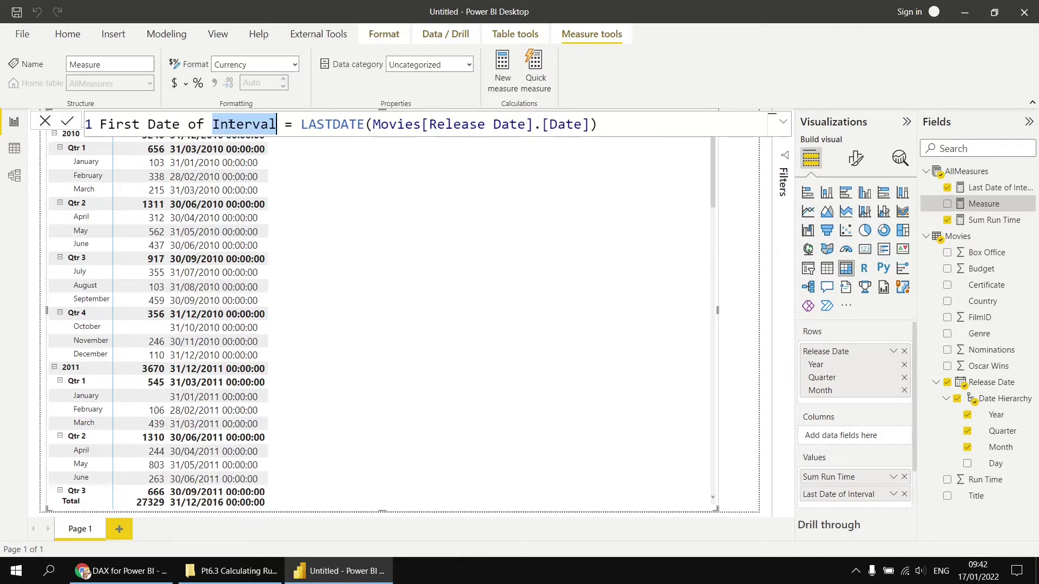
pyautogui.write('Model')
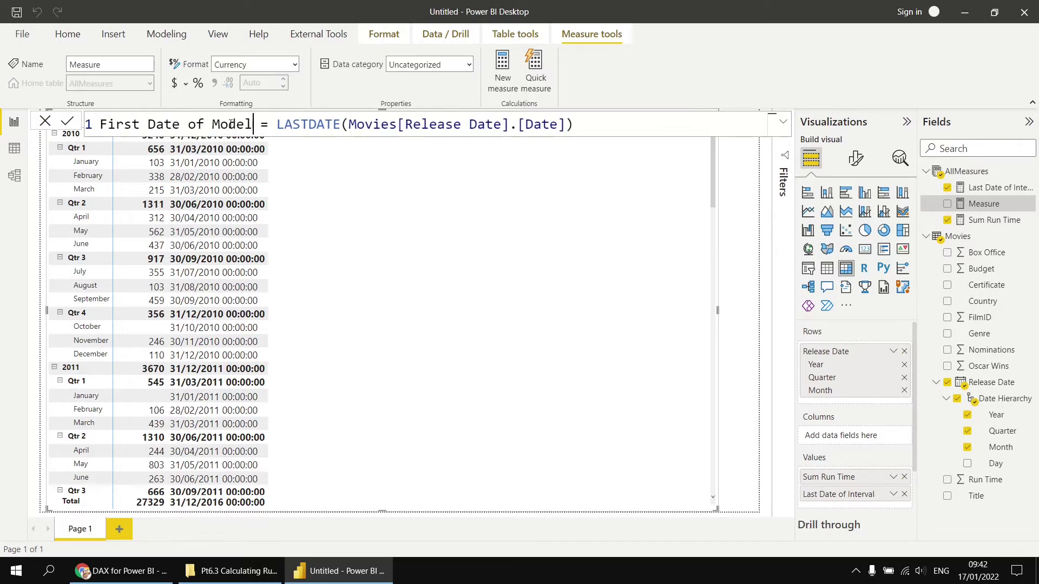
# - Change the formula's function to FIRSTDATE and wrap Movies[Release Date].[Date] in the ALL function
pyautogui.moveTo(292, 125); pyautogui.dragTo(277, 125)
pyautogui.write('Fi')
pyautogui.press('BackSpace')
pyautogui.write('IR')
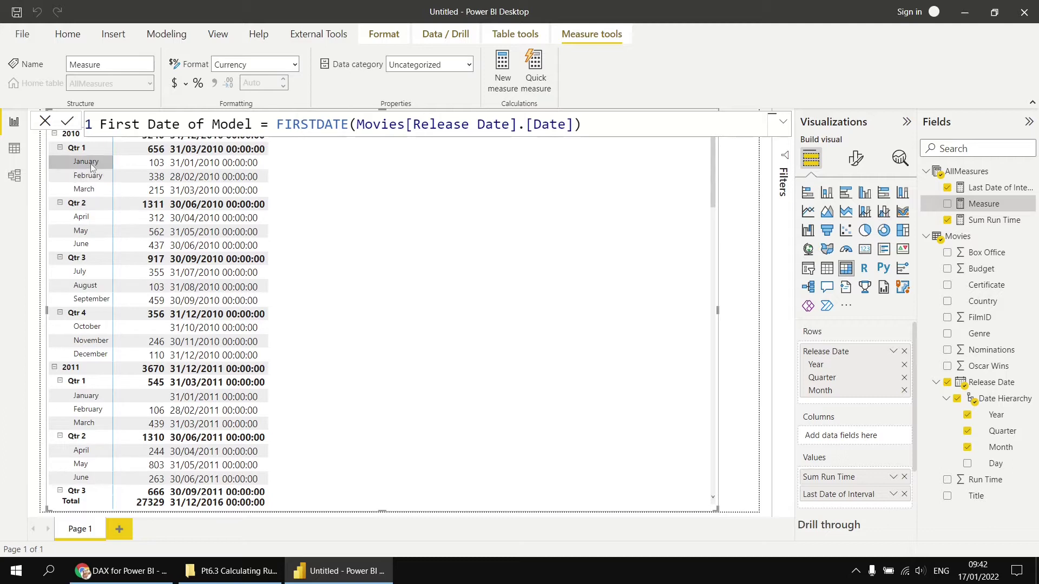
pyautogui.click(356, 125)
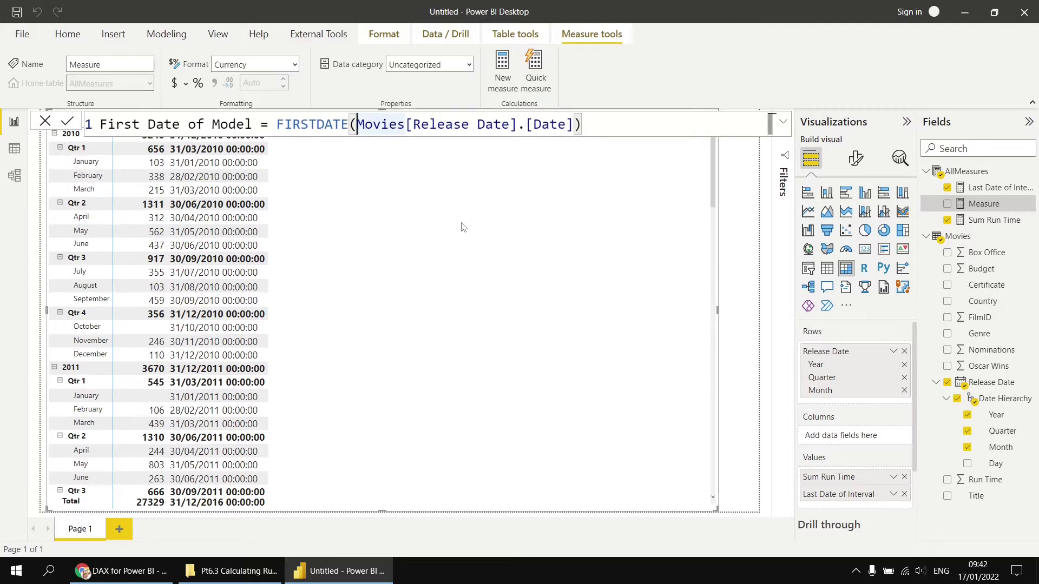
pyautogui.write('ALL(')
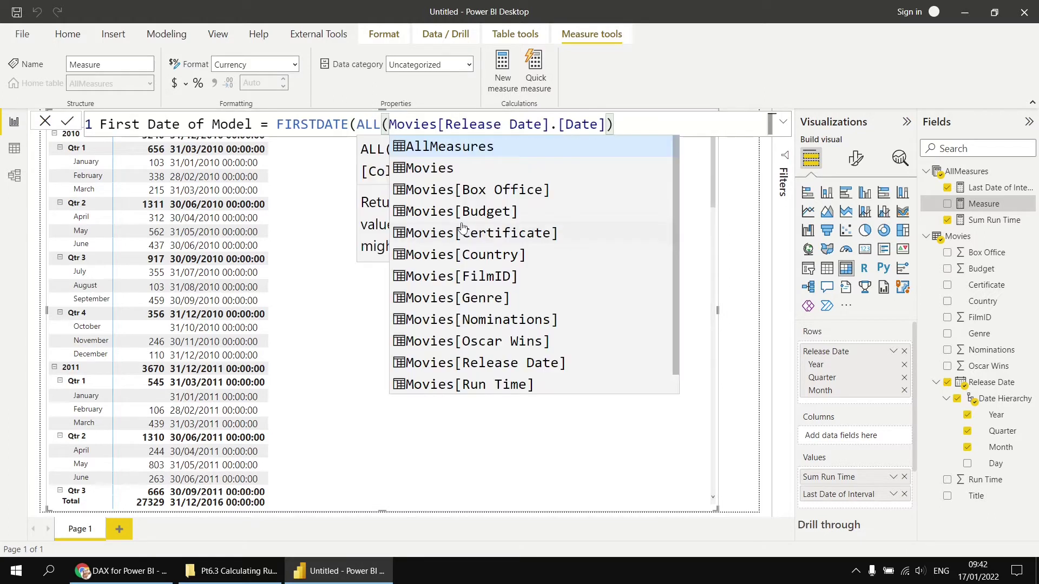
pyautogui.click(604, 125)
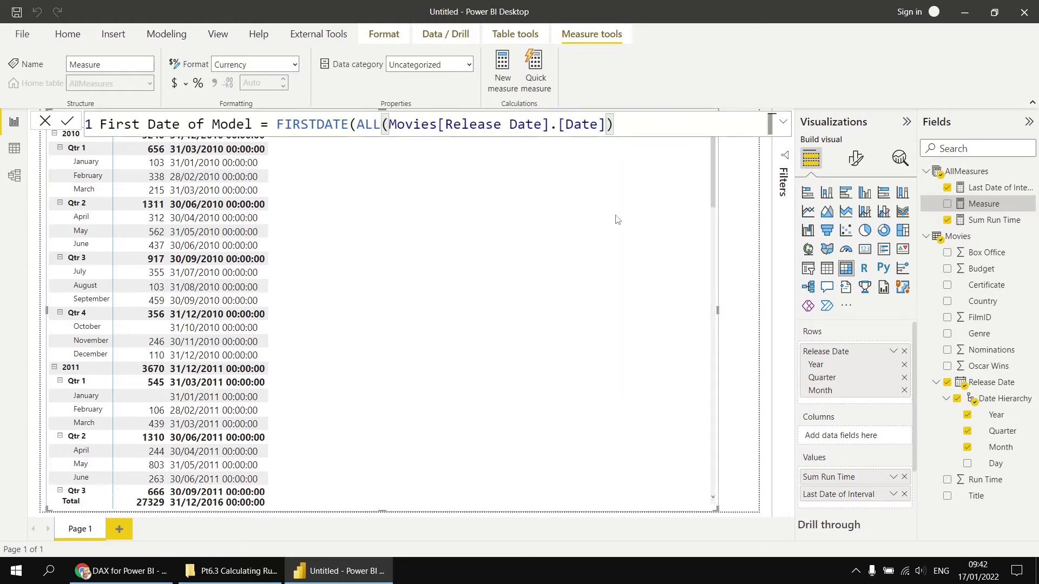
pyautogui.write(')')
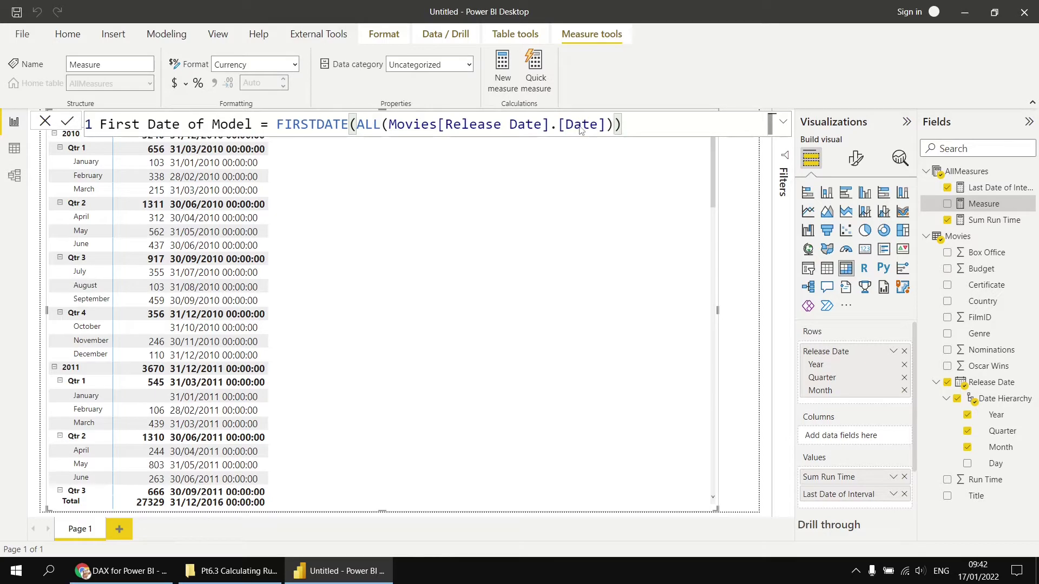
# - Save the First Date of Model measure, add it to the matrix values and check its dates across the years
pyautogui.press('Return')
pyautogui.moveTo(1005, 192); pyautogui.dragTo(358, 217)
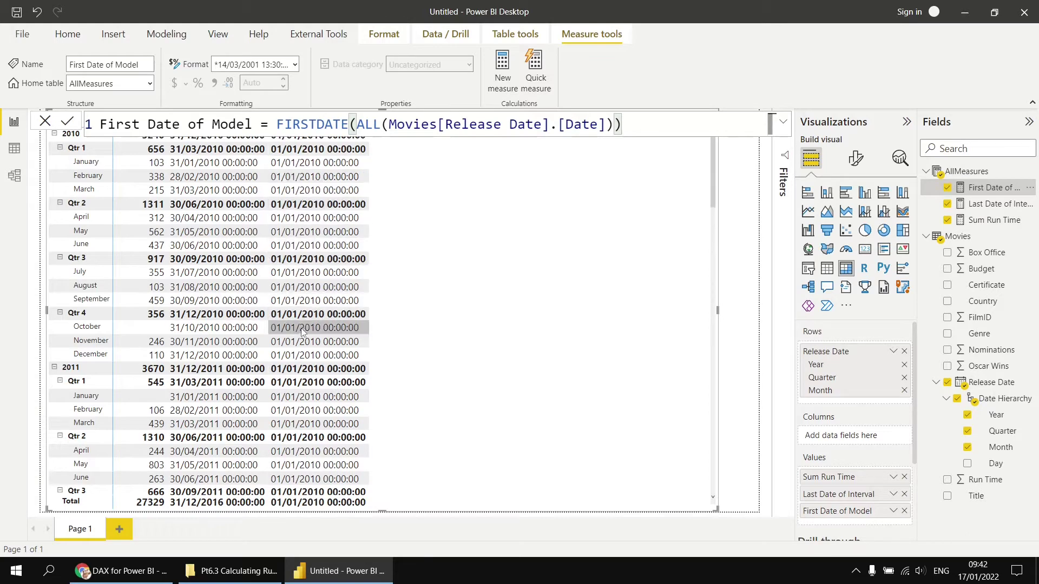
pyautogui.scroll(-15, 304, 452)
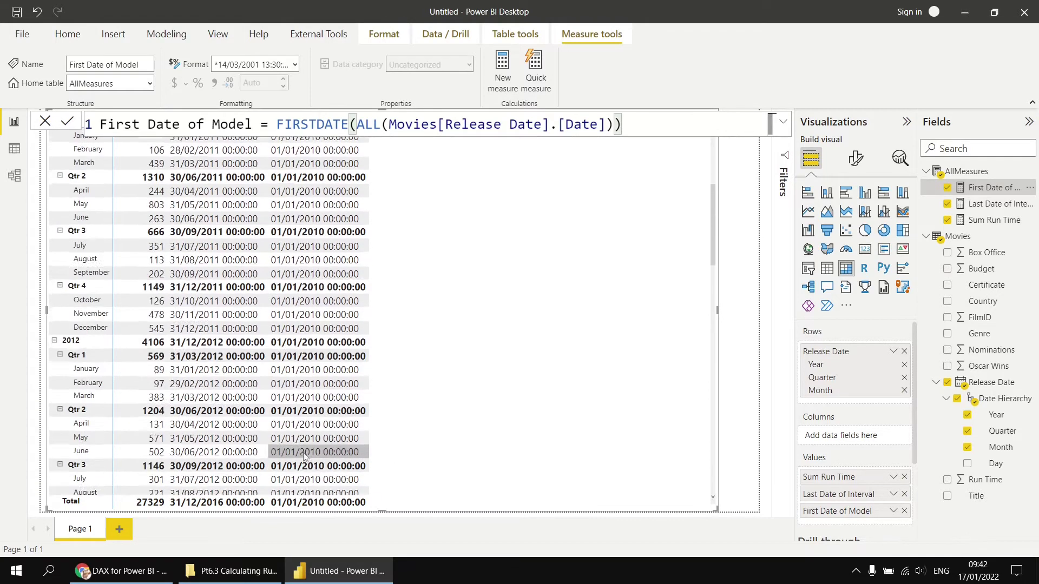
pyautogui.scroll(-10, 311, 450)
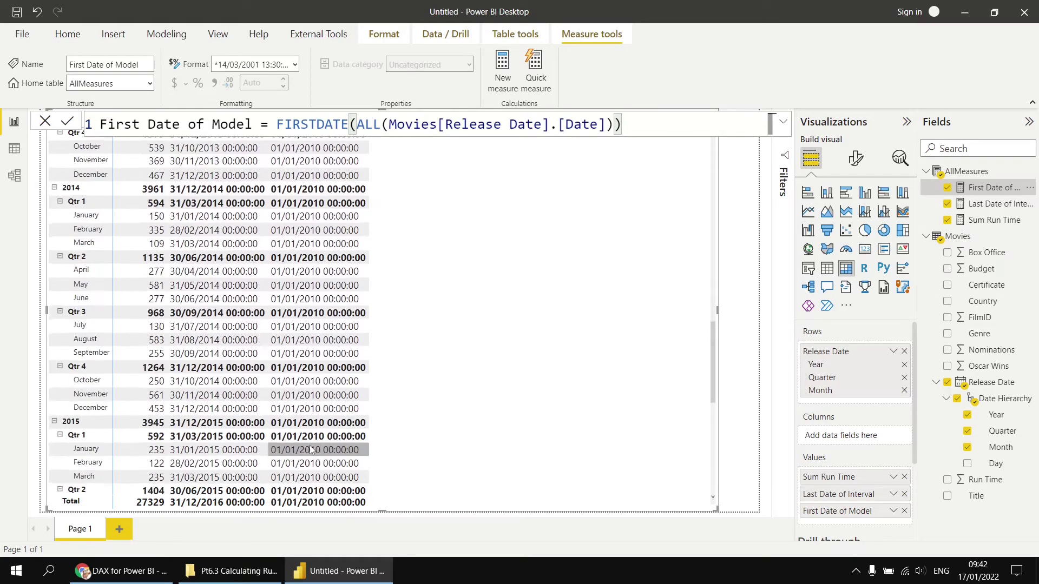
pyautogui.moveTo(714, 415); pyautogui.dragTo(709, 157)
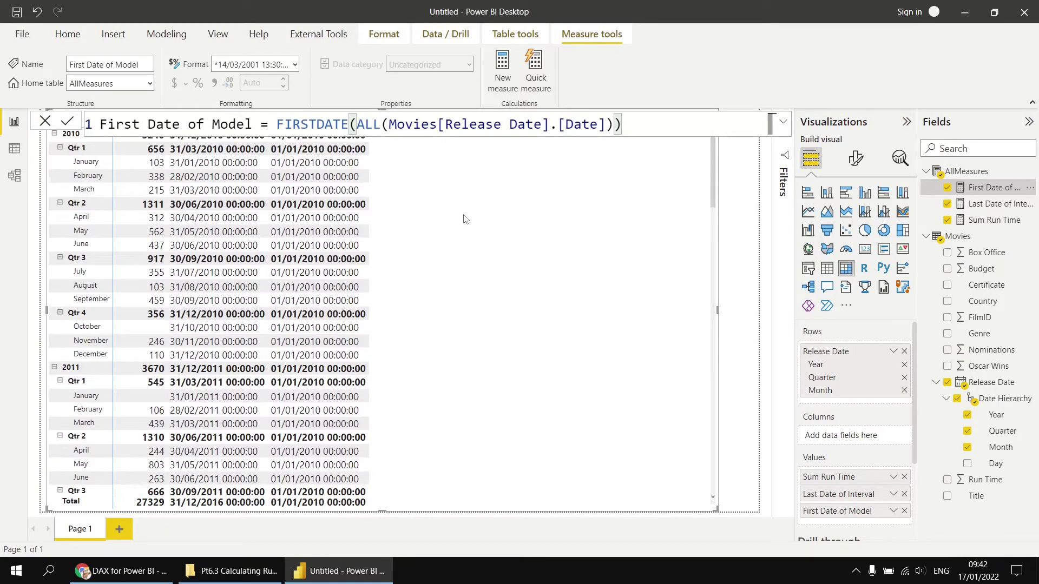
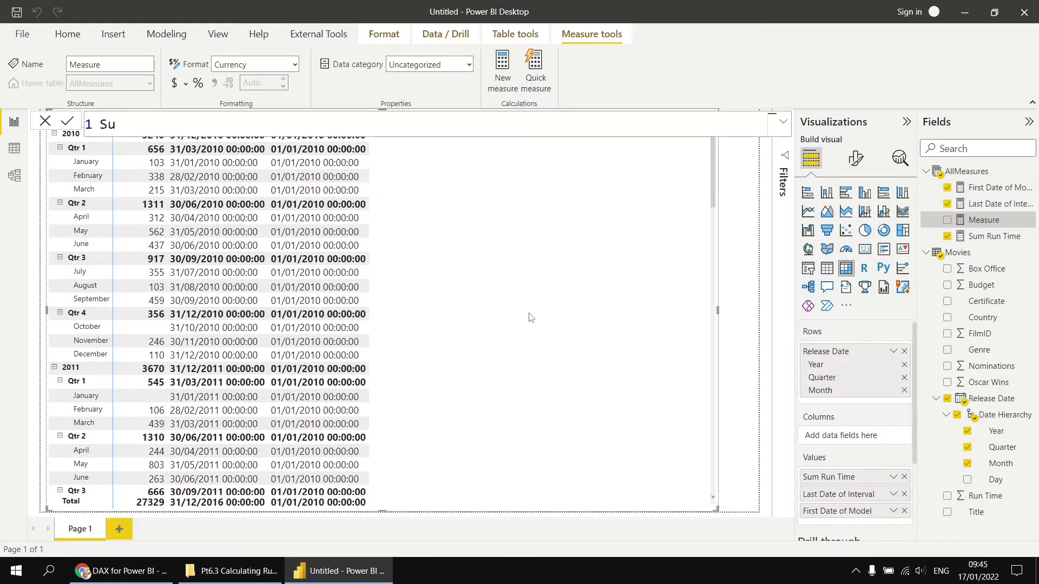
# - Name the new measure Sum Run Time Running Total and begin its formula with CALCULATE, using [Sum Run Time] as the expression
pyautogui.write('m Run Time Running tot')
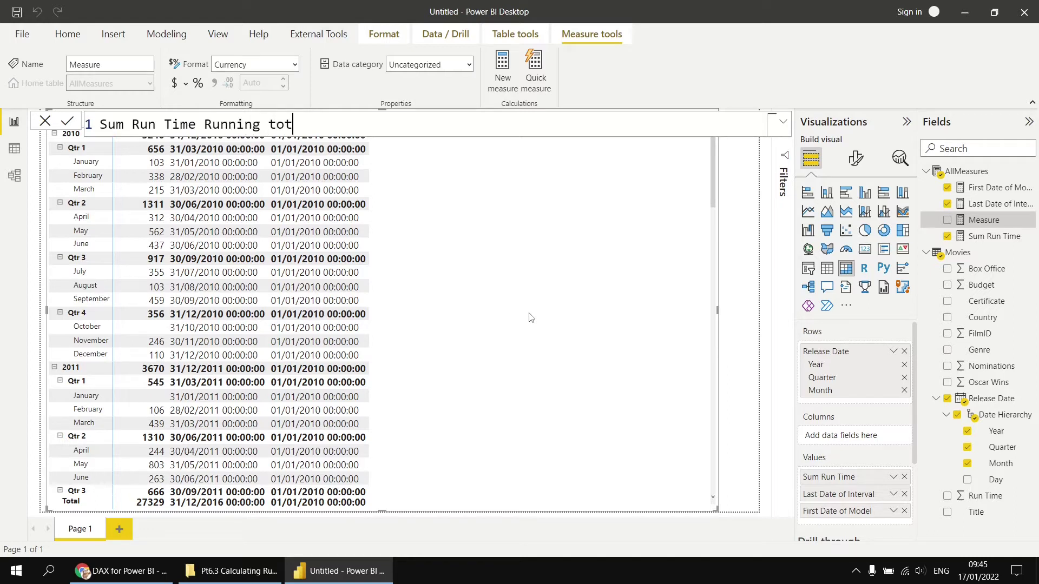
pyautogui.press('BackSpace')
pyautogui.press('BackSpace')
pyautogui.press('BackSpace')
pyautogui.write('Total = CALCULATE(')
pyautogui.press('Tab')
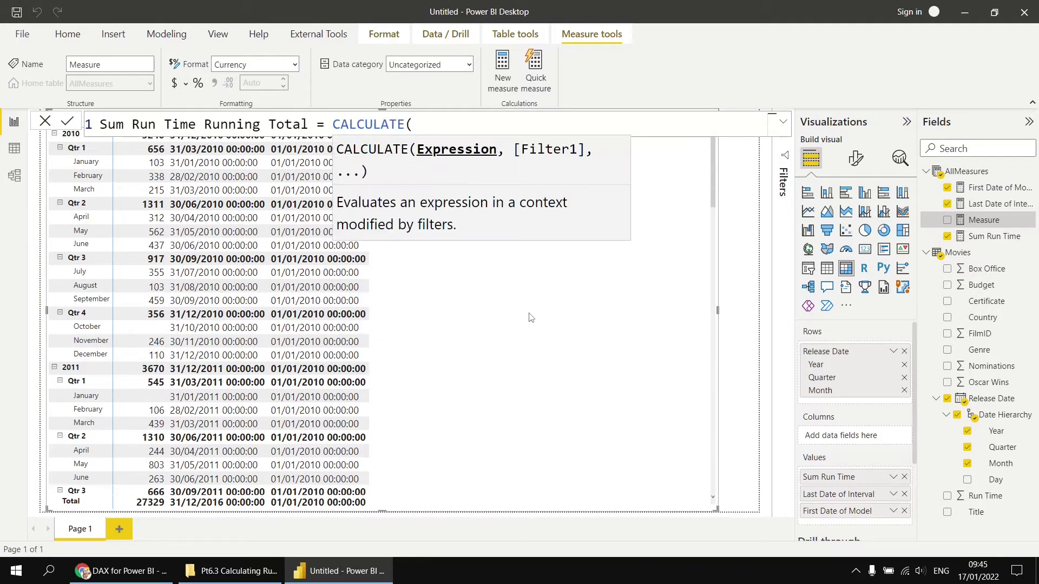
pyautogui.hotkey('shift', 'Return')
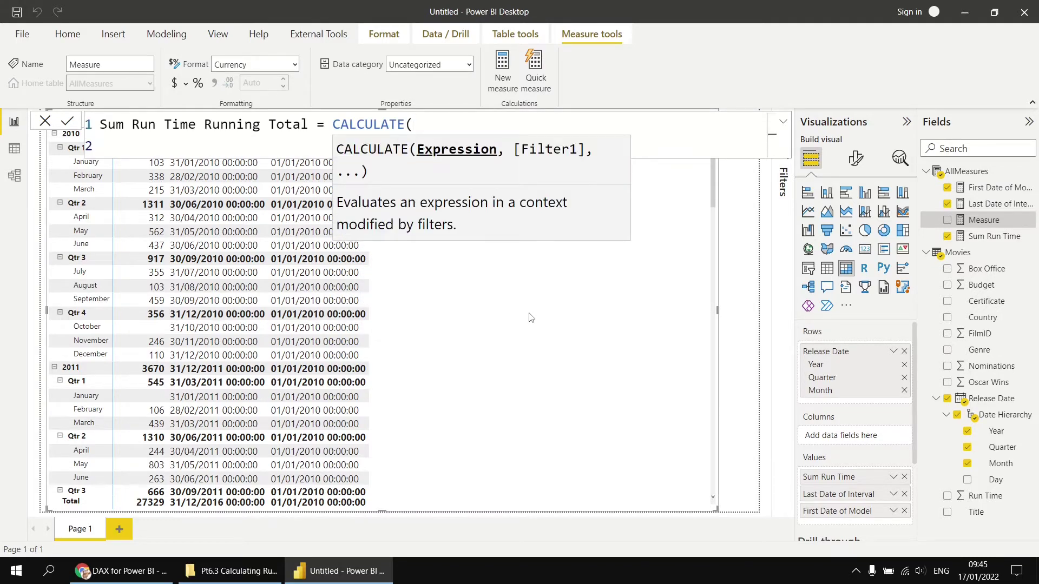
pyautogui.write('[S')
pyautogui.press('Tab')
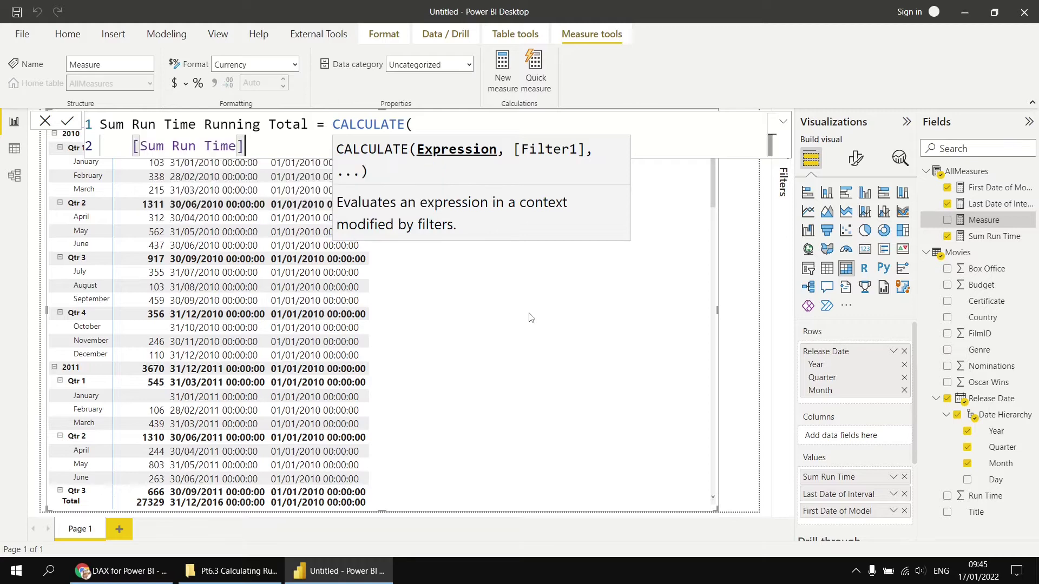
pyautogui.write(',')
pyautogui.hotkey('shift', 'Return')
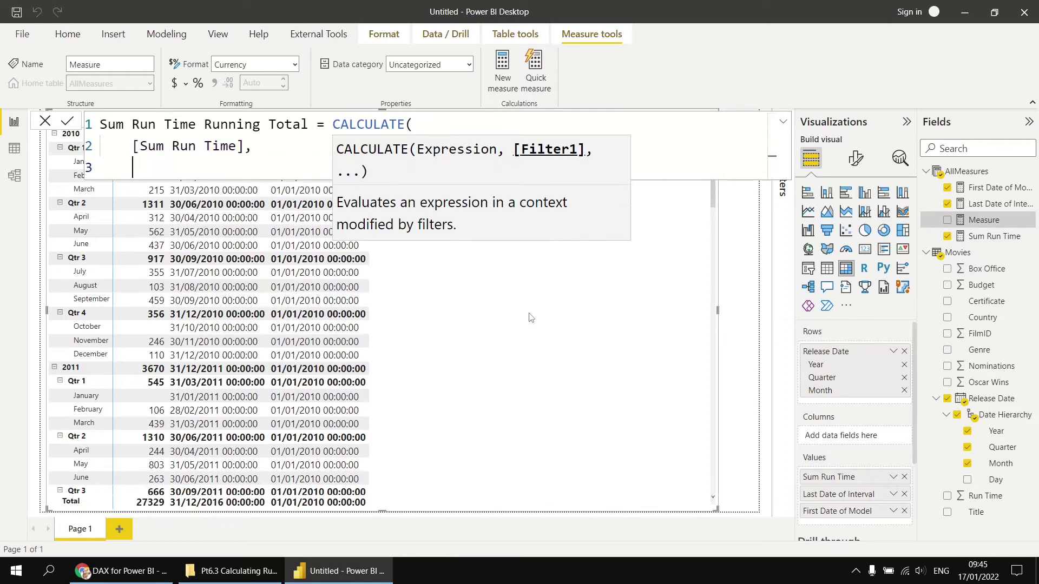
# - Add a DATESBETWEEN filter to the CALCULATE formula with Movies[Release Date].[Date] as its dates argument
pyautogui.write('dates')
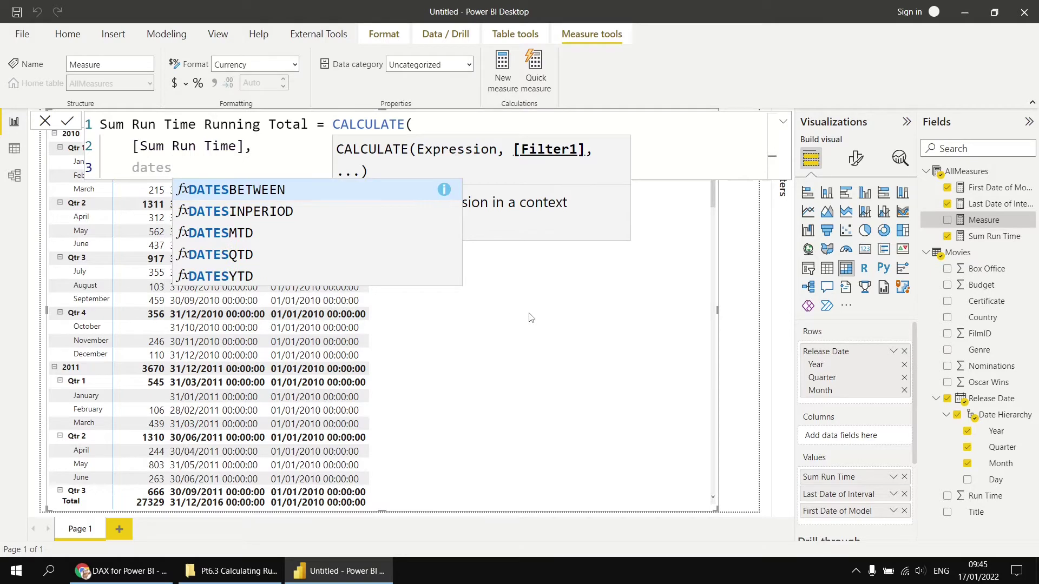
pyautogui.press('Tab')
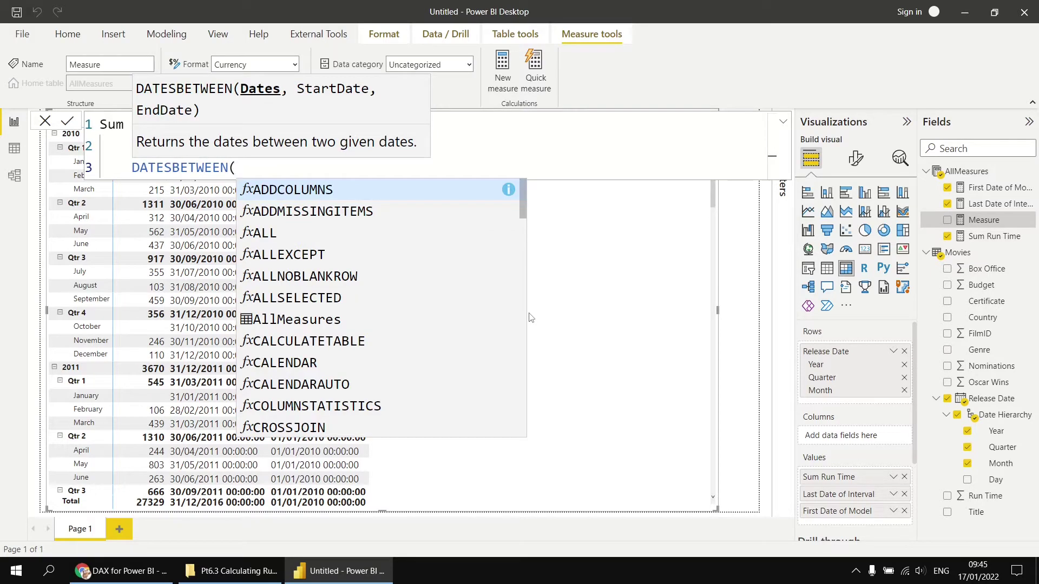
pyautogui.hotkey('shift', 'Return')
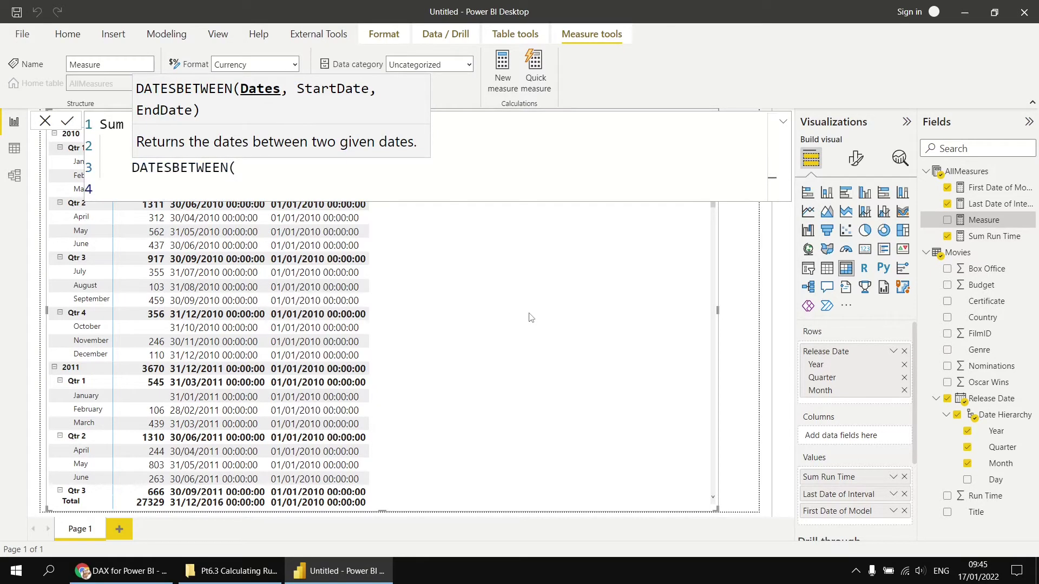
pyautogui.write('rele')
pyautogui.press('Down')
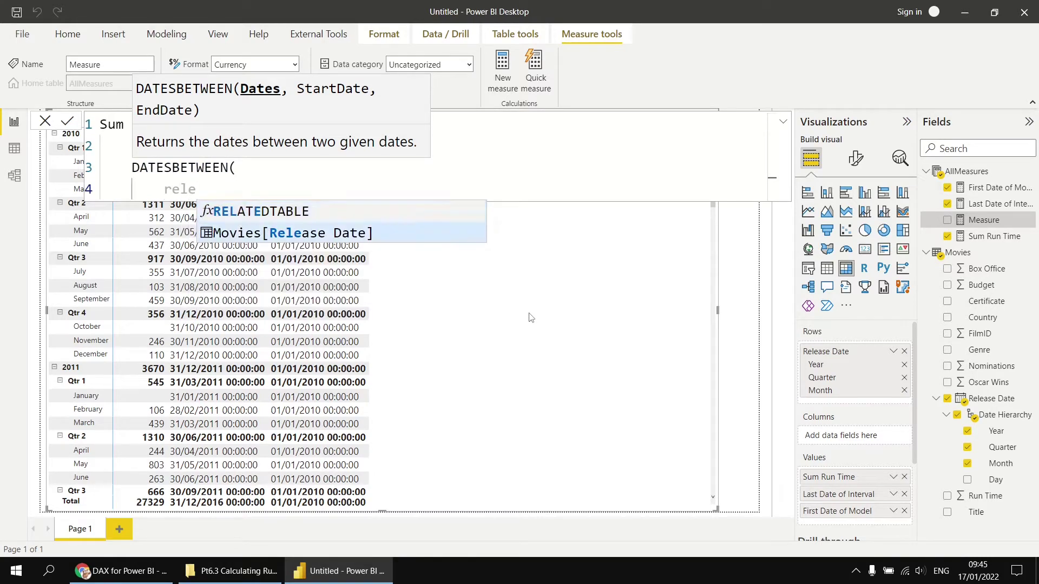
pyautogui.press('Tab')
pyautogui.press('Tab')
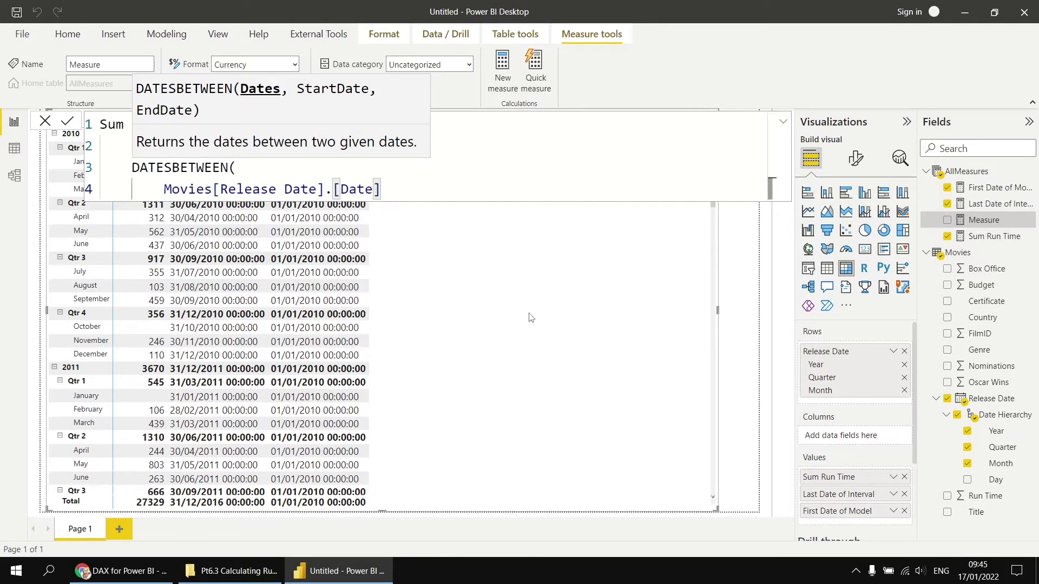
pyautogui.write(',')
pyautogui.hotkey('shift', 'Return')
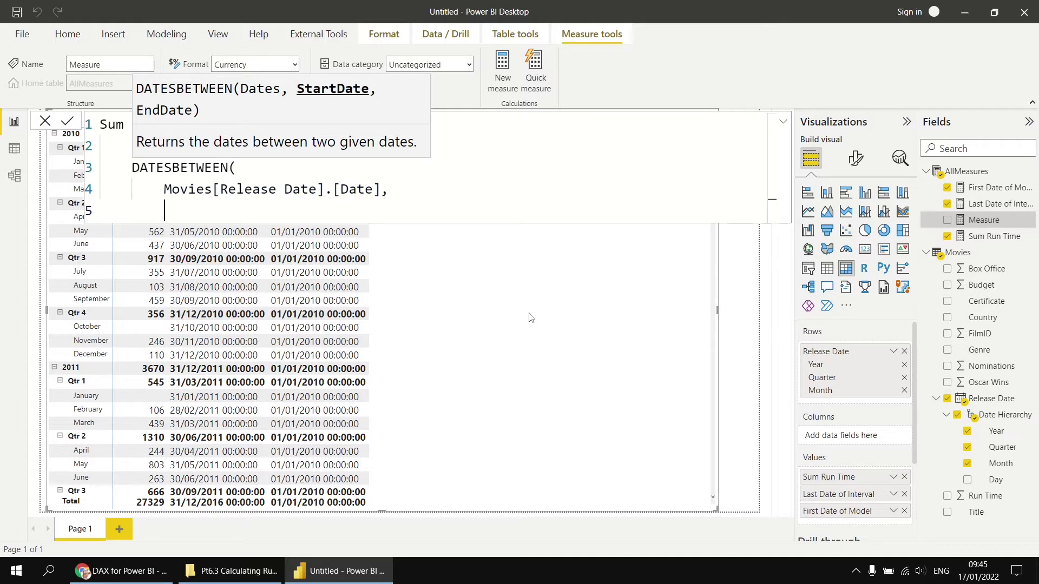
# - Set the DATESBETWEEN start to [First Date of Model] and its end to [Last Date of Interval], then close both functions and save the measure
pyautogui.write('[')
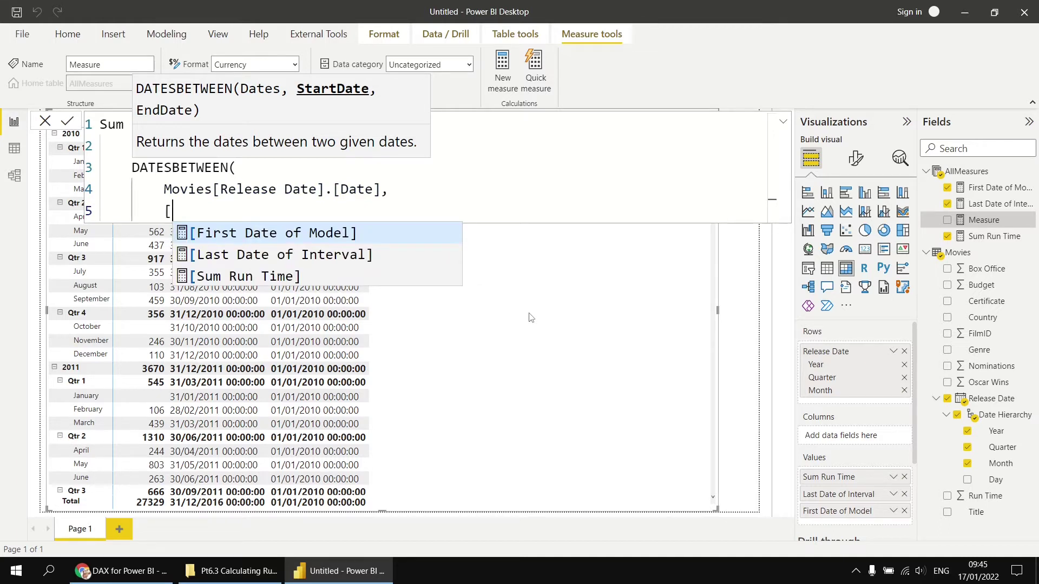
pyautogui.press('Tab')
pyautogui.write(',')
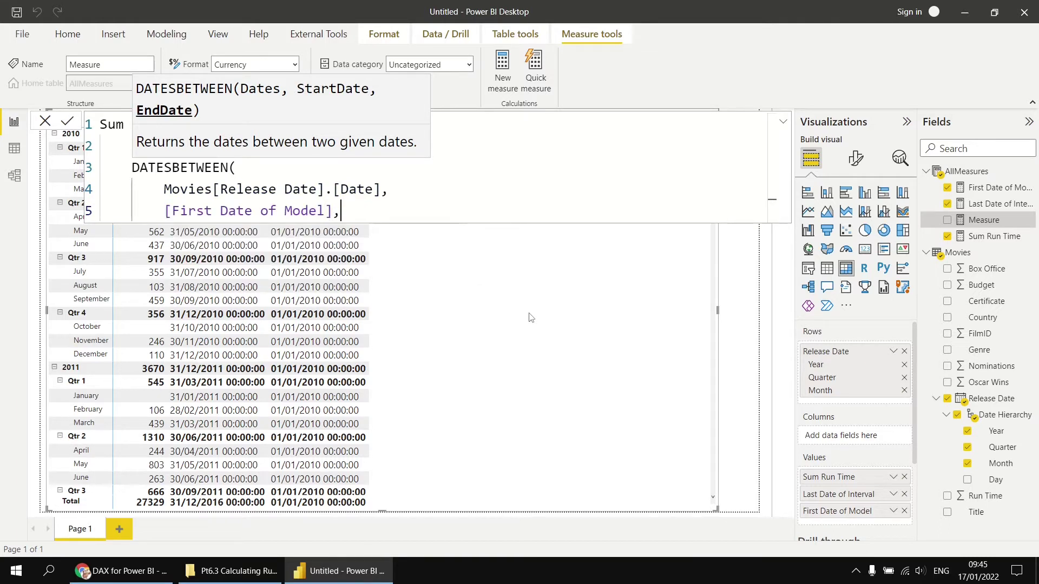
pyautogui.hotkey('shift', 'Return')
pyautogui.write('[')
pyautogui.press('Down')
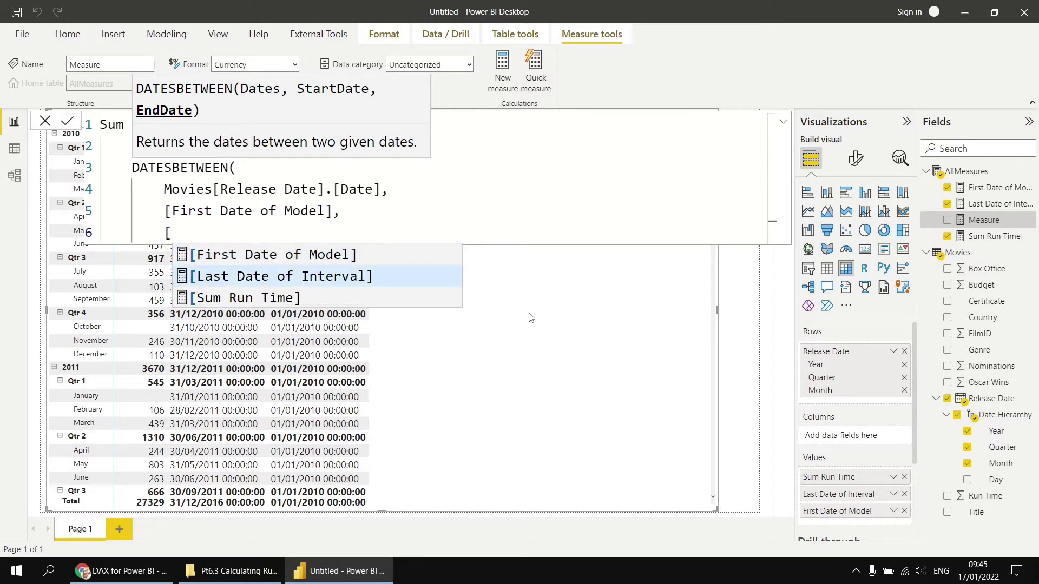
pyautogui.press('Tab')
pyautogui.press('Return')
pyautogui.write(')')
pyautogui.press('Return')
pyautogui.write(')')
pyautogui.press('Return')
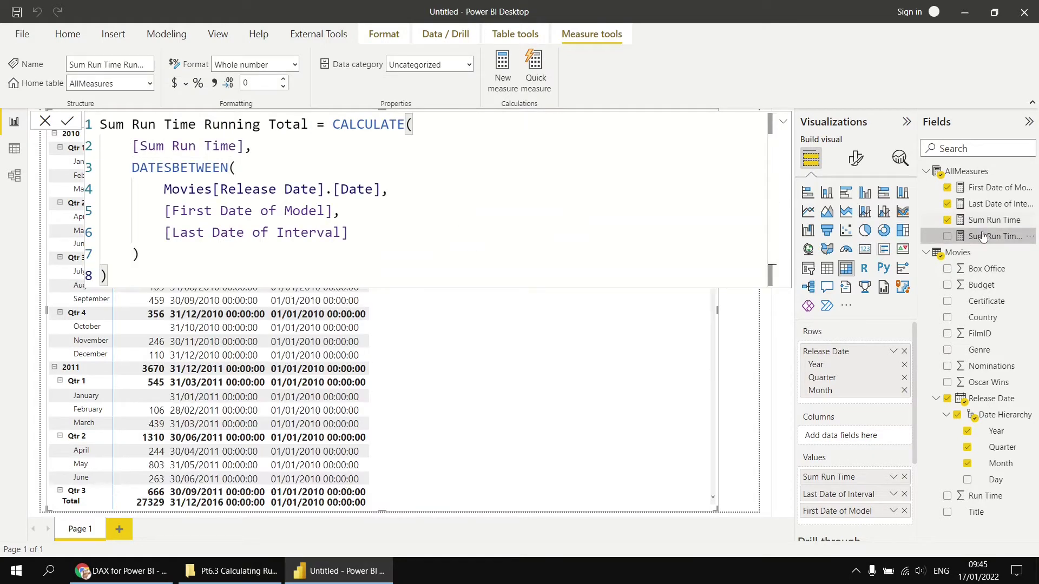
# - Replace the two date measures in the matrix values with Sum Run Time Running Total and check the totals down to the last year
pyautogui.moveTo(992, 238); pyautogui.dragTo(465, 342)
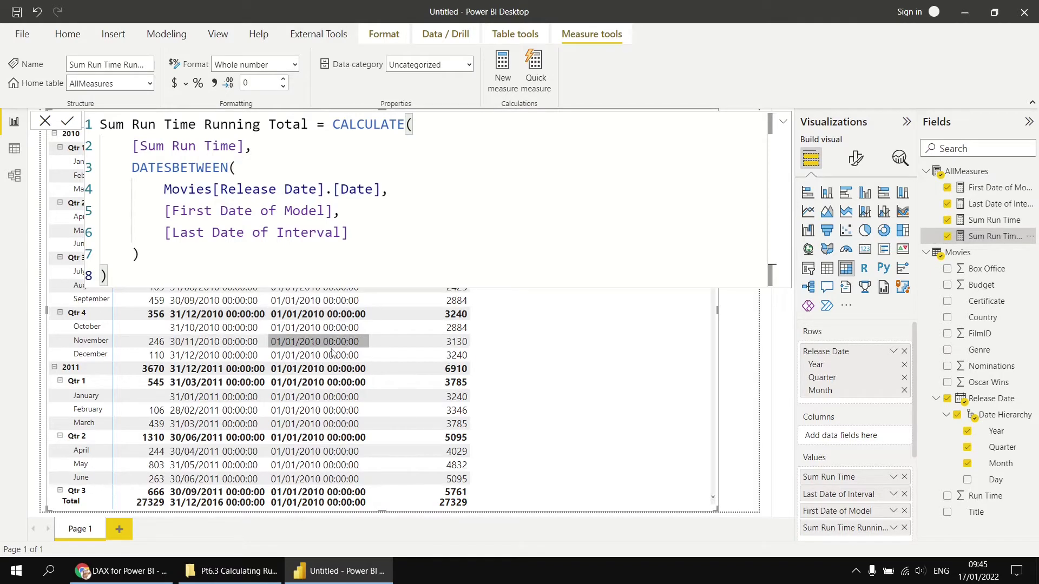
pyautogui.click(905, 495)
pyautogui.click(904, 494)
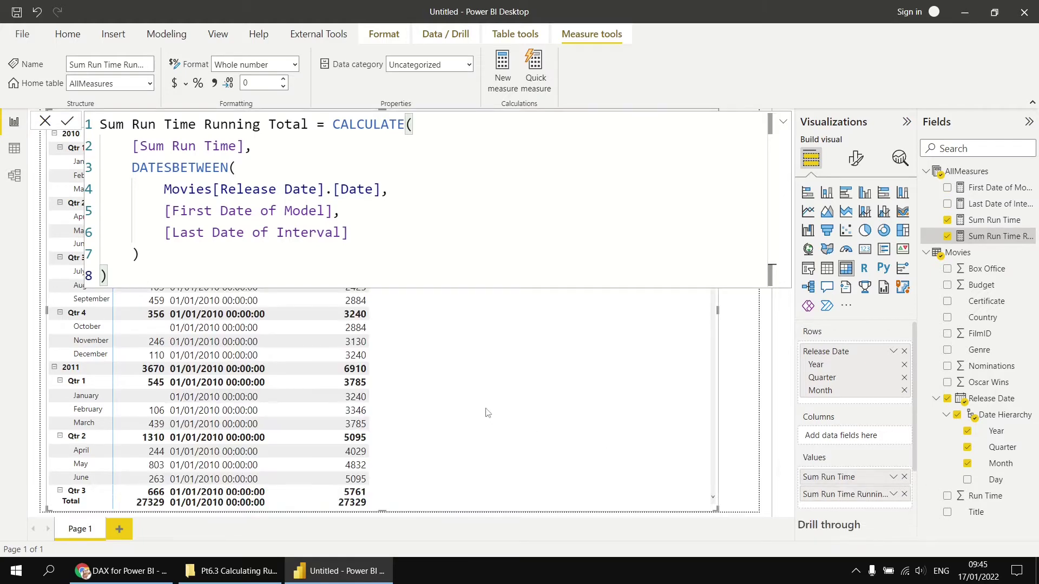
pyautogui.click(430, 355)
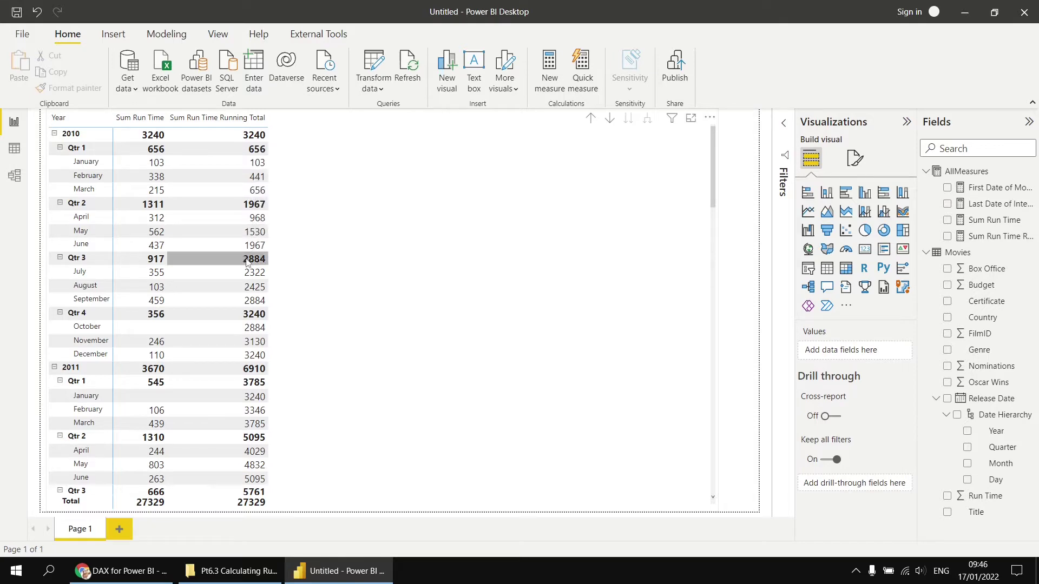
pyautogui.moveTo(712, 163); pyautogui.dragTo(708, 475)
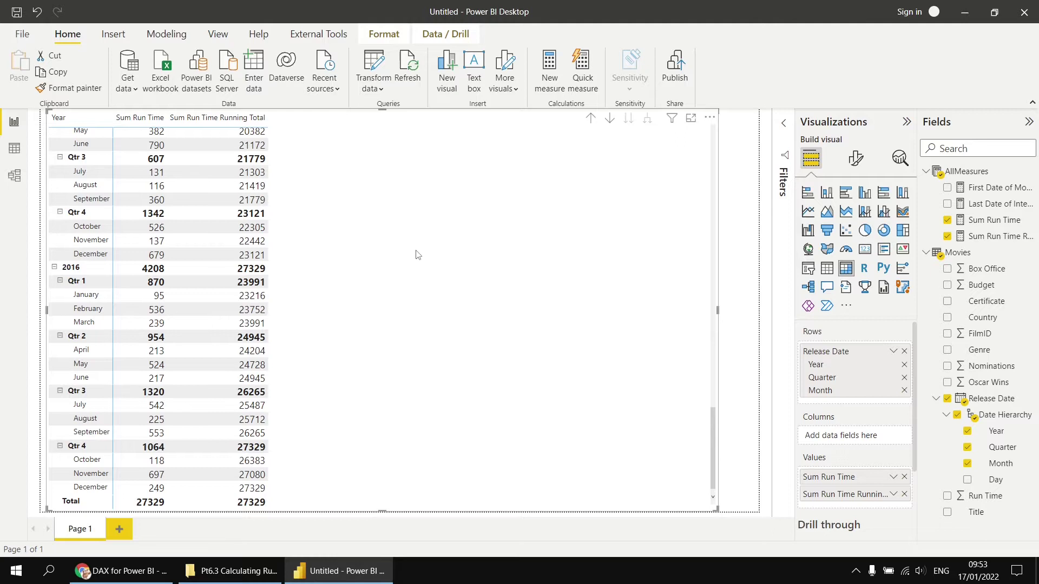
# - Create a measure in AllMeasures named First Date of Year and begin its formula with the STARTOFYEAR function
pyautogui.rightClick(974, 174)
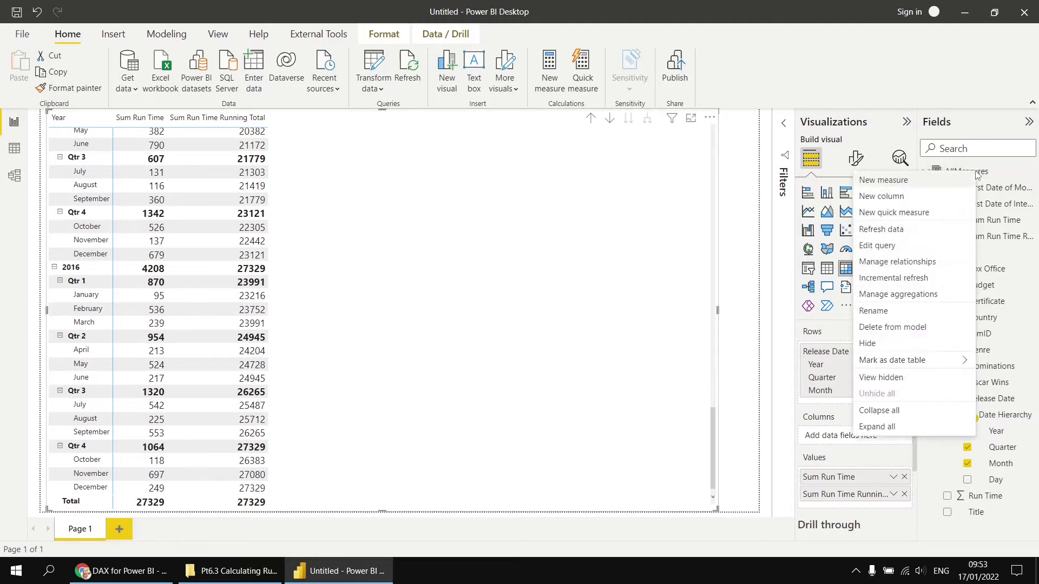
pyautogui.click(901, 184)
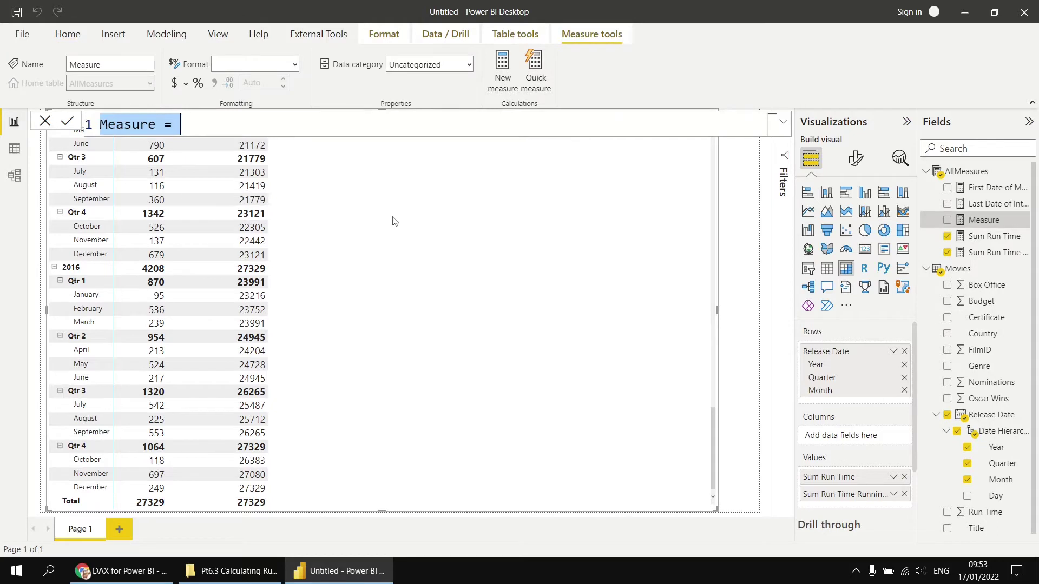
pyautogui.write('First Date of Year')
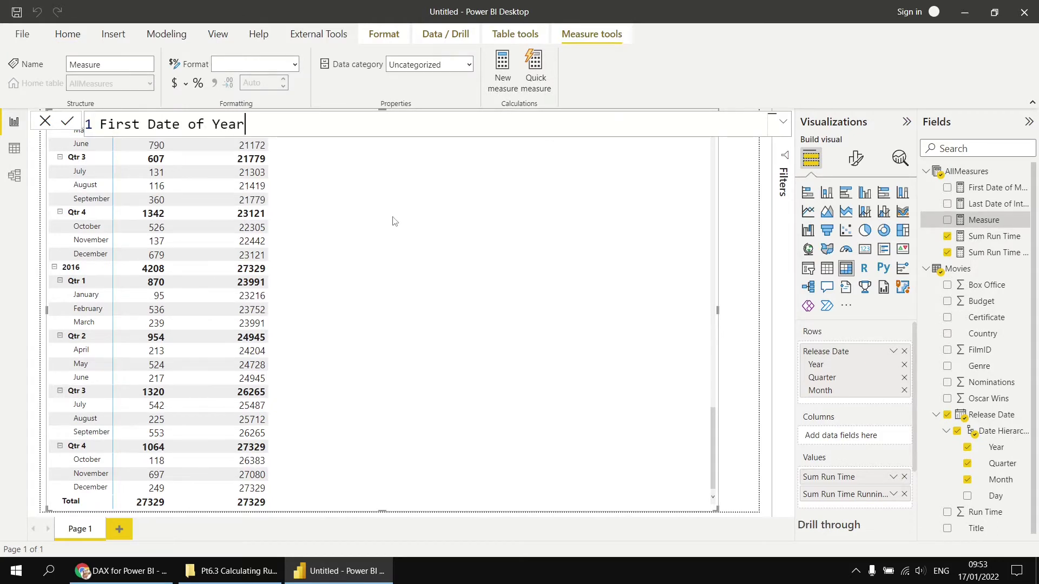
pyautogui.write(' = str')
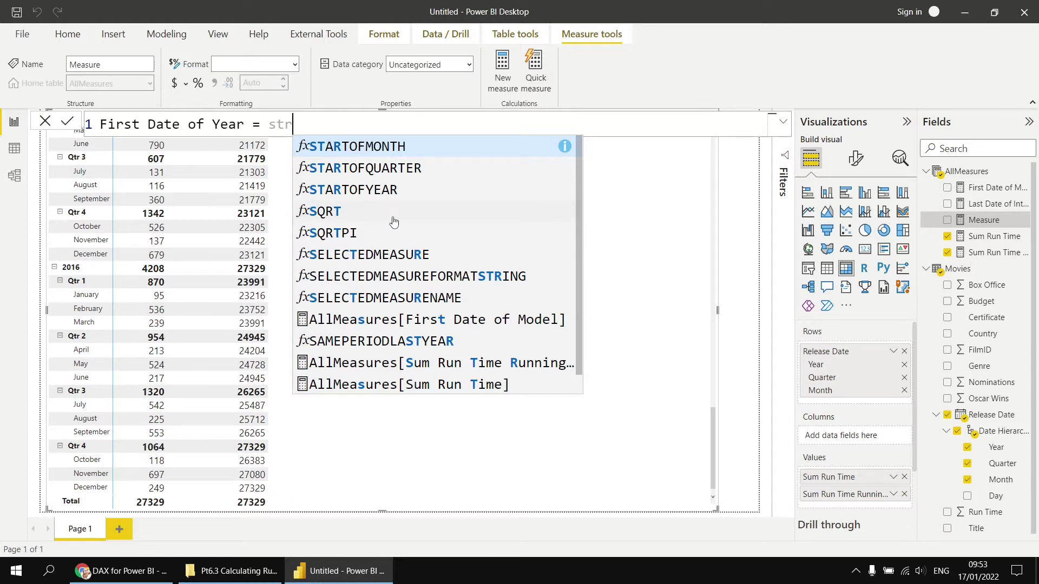
pyautogui.press('Down')
pyautogui.press('Down')
pyautogui.press('Up')
pyautogui.press('Up')
pyautogui.press('Down')
pyautogui.press('Down')
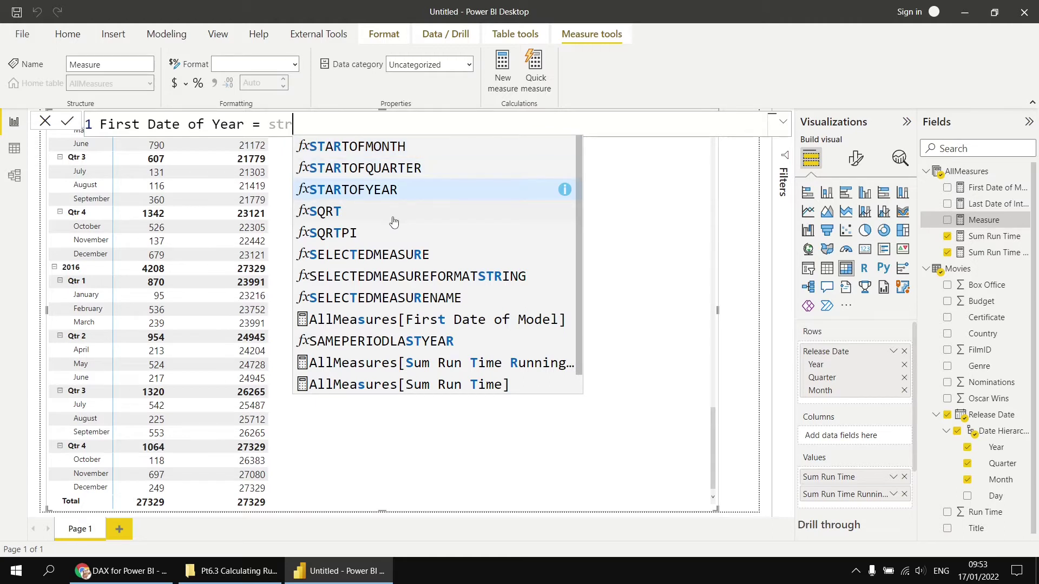
pyautogui.press('Tab')
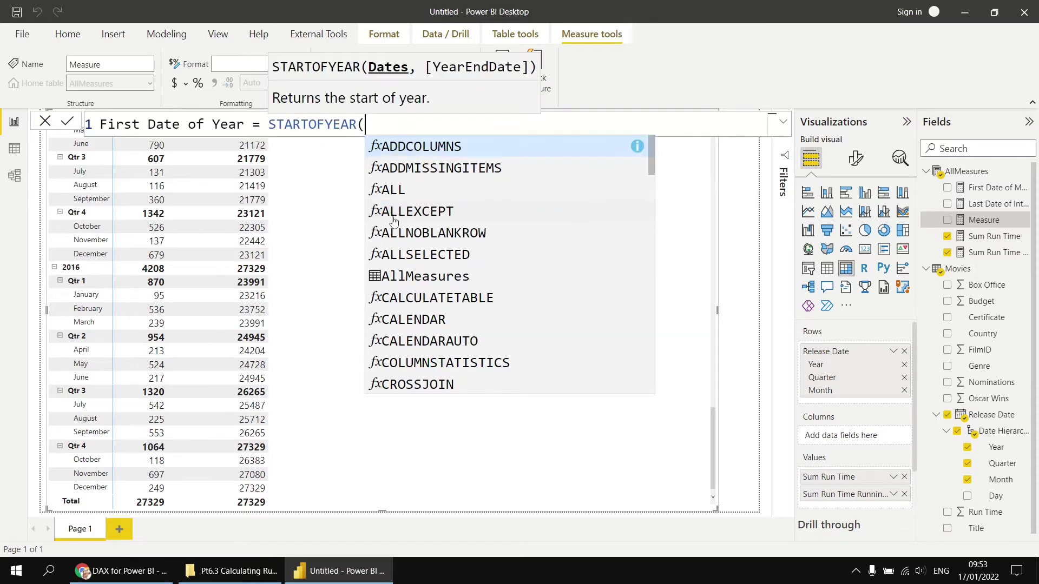
# - Complete the STARTOFYEAR function with Movies[Release Date].[Date] and save the measure
pyautogui.write('rel')
pyautogui.press('Down')
pyautogui.press('Tab')
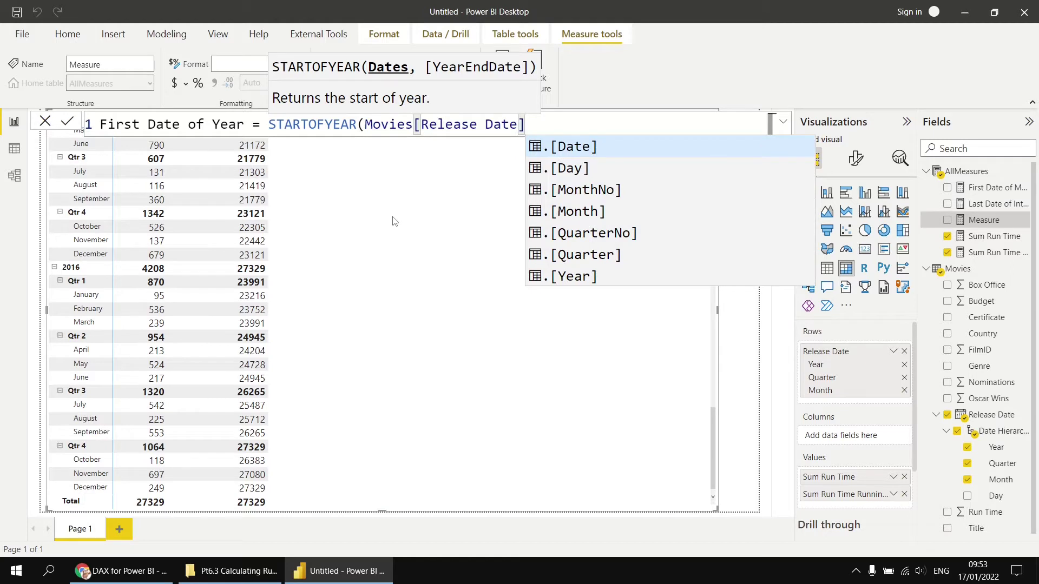
pyautogui.press('Tab')
pyautogui.write(')')
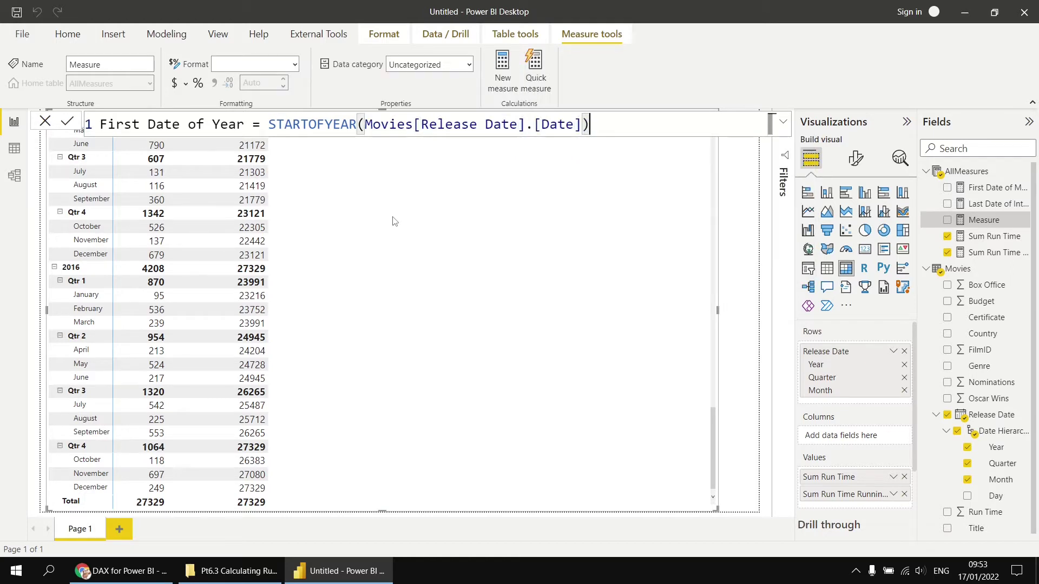
pyautogui.press('Return')
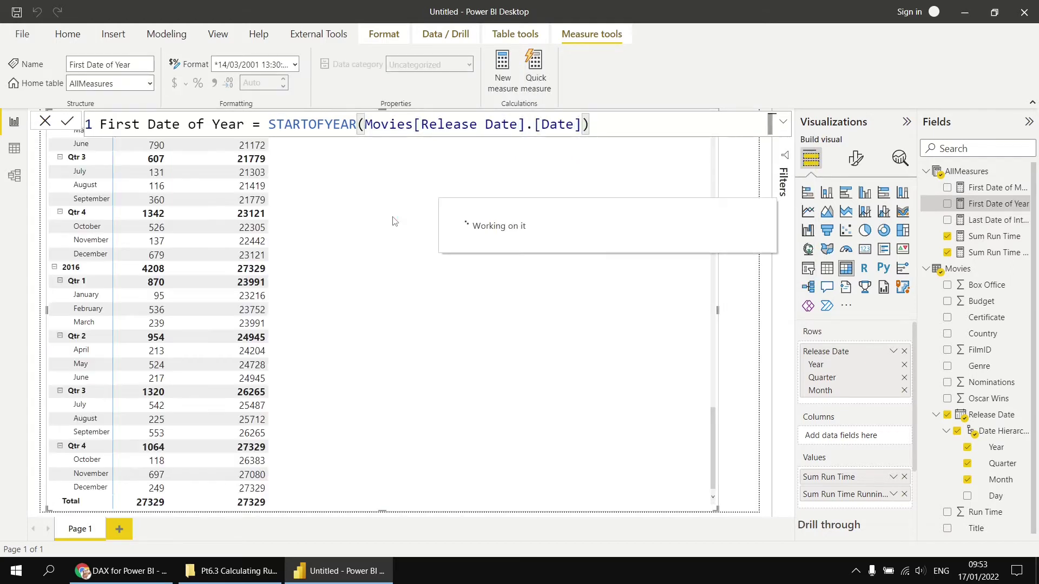
# - Add First Date of Year to the matrix values and check its dates from the last year back to the first
pyautogui.moveTo(985, 206); pyautogui.dragTo(427, 243)
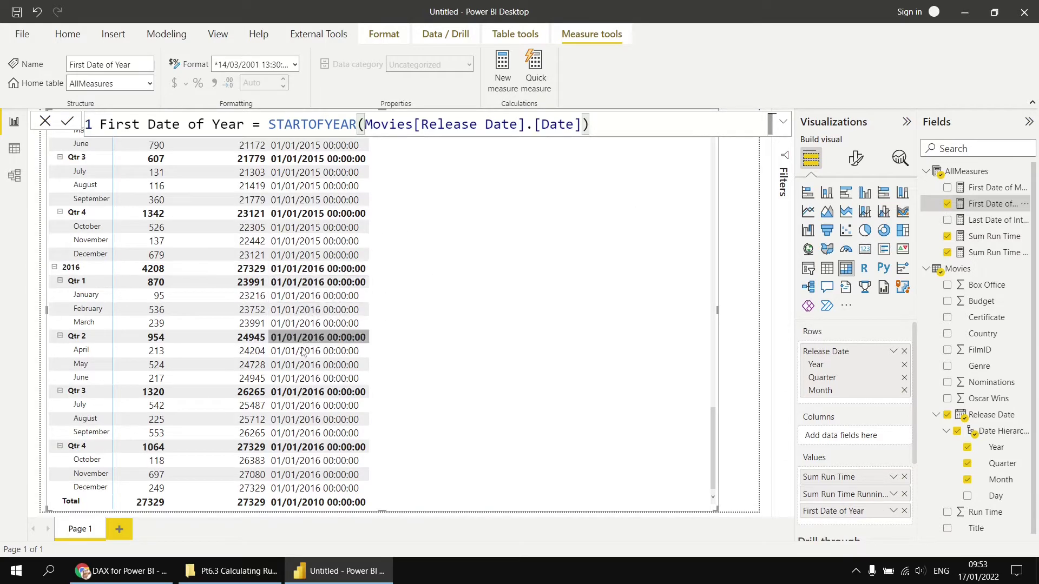
pyautogui.scroll(2, 302, 327)
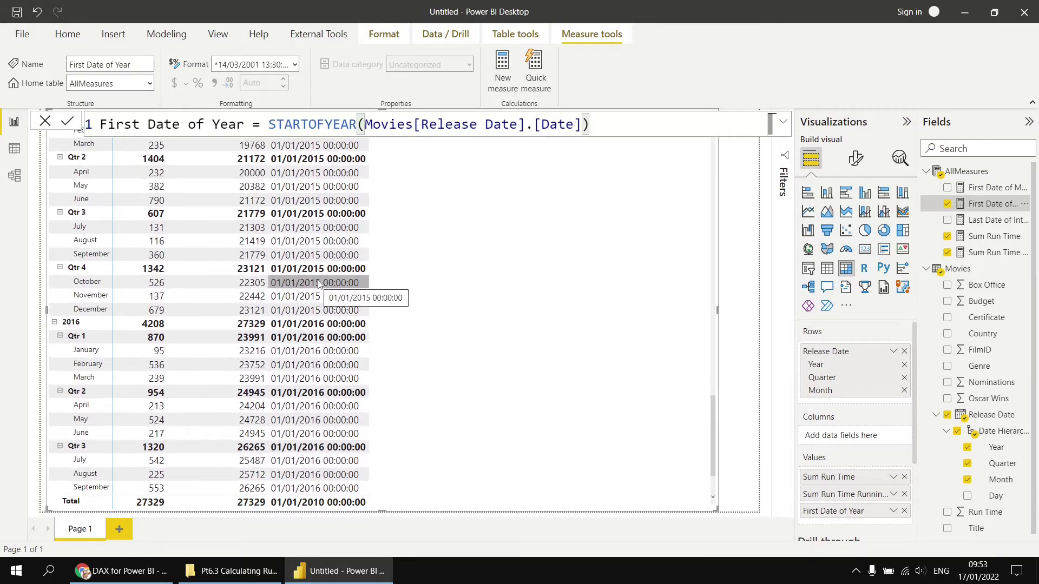
pyautogui.moveTo(716, 418); pyautogui.dragTo(704, 161)
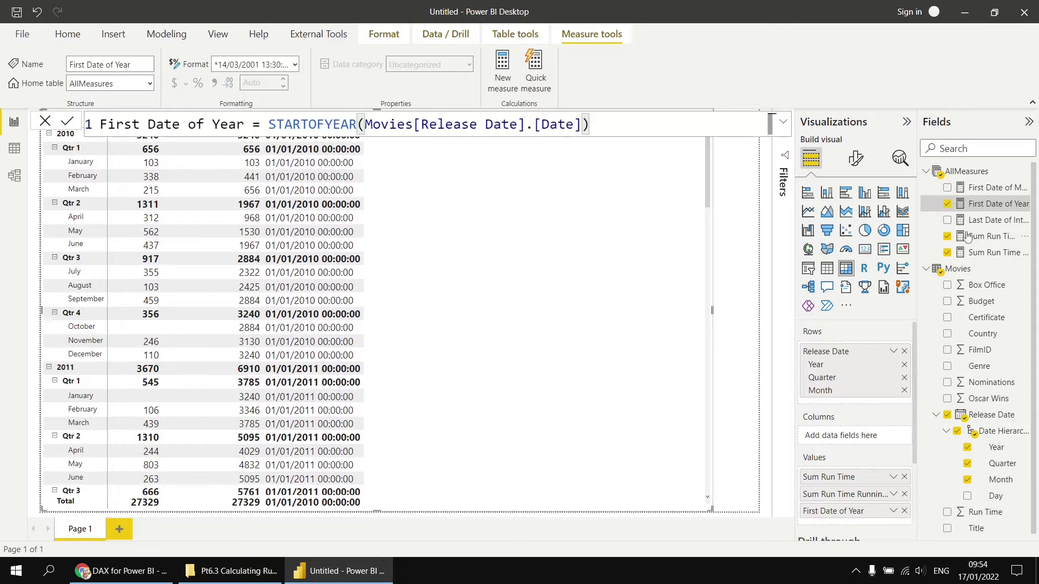
# - Copy the Sum Run Time Running Total formula into a new AllMeasures measure and rename the copy Sum Run Time Year to Date
pyautogui.moveTo(913, 245); pyautogui.dragTo(873, 242)
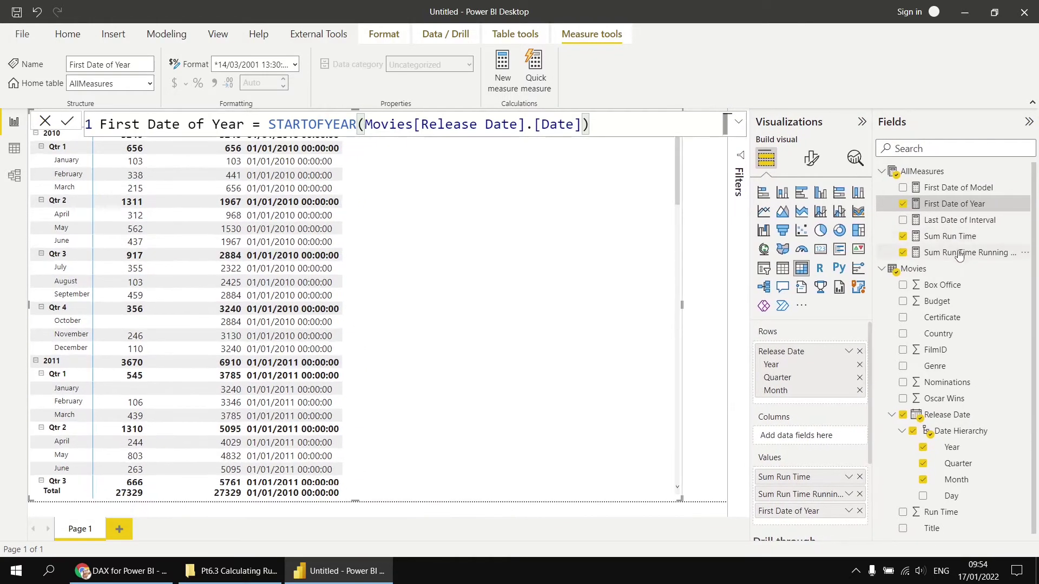
pyautogui.click(959, 253)
pyautogui.moveTo(107, 277); pyautogui.dragTo(111, 106)
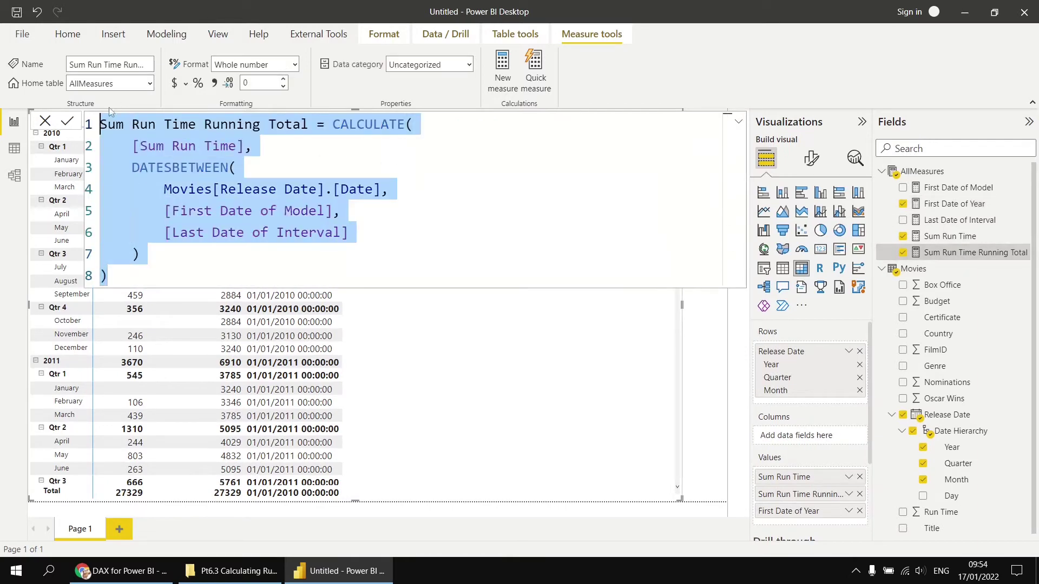
pyautogui.click(932, 178)
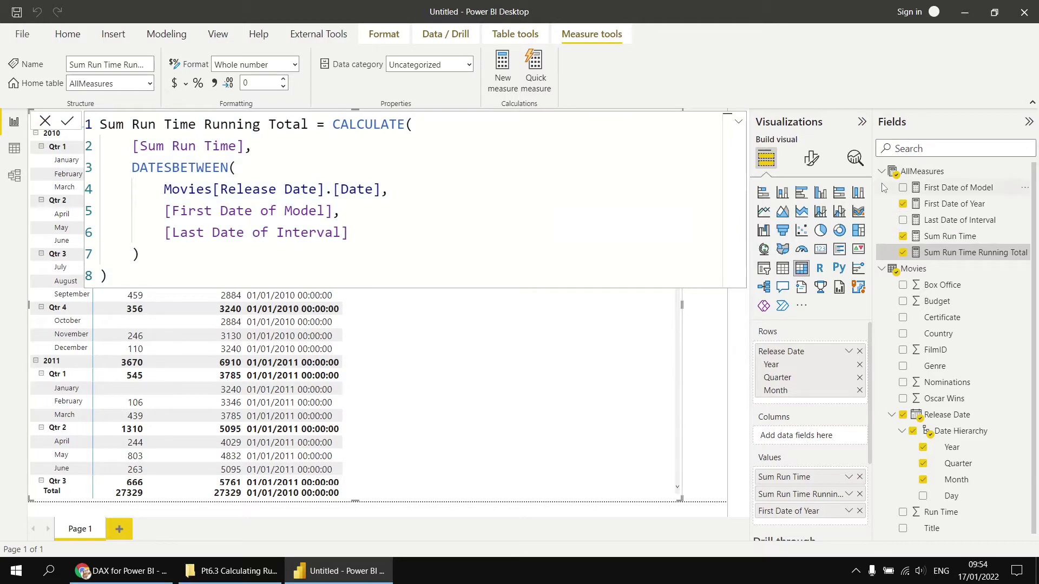
pyautogui.rightClick(915, 174)
pyautogui.click(867, 187)
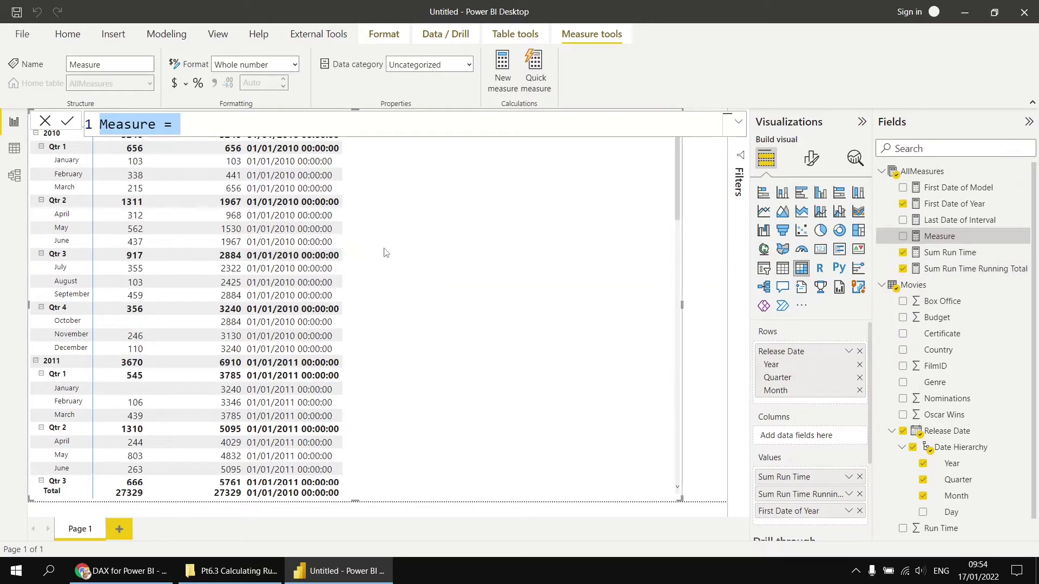
pyautogui.moveTo(205, 127); pyautogui.dragTo(309, 124)
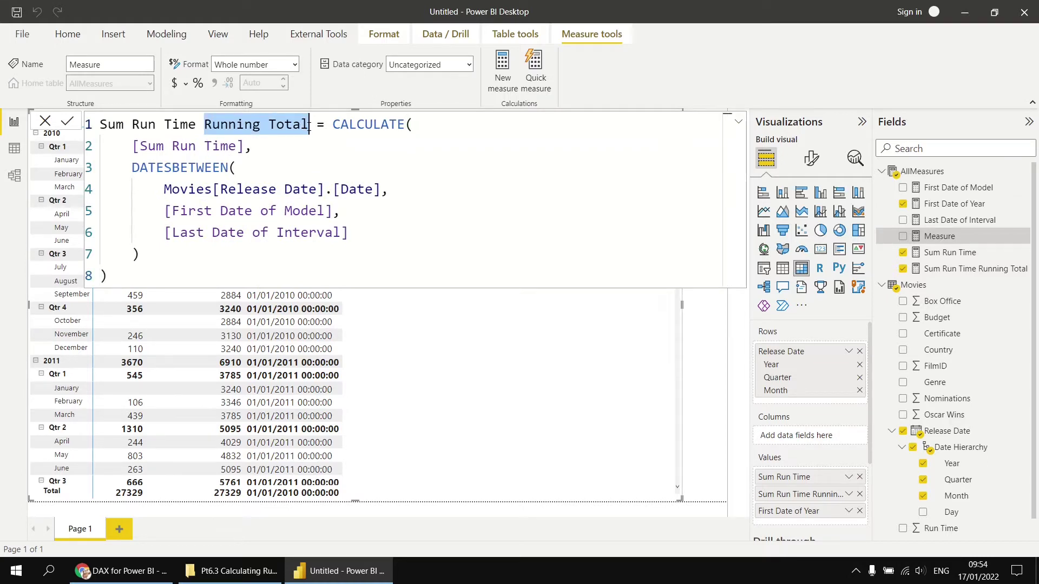
pyautogui.write('Year to Date')
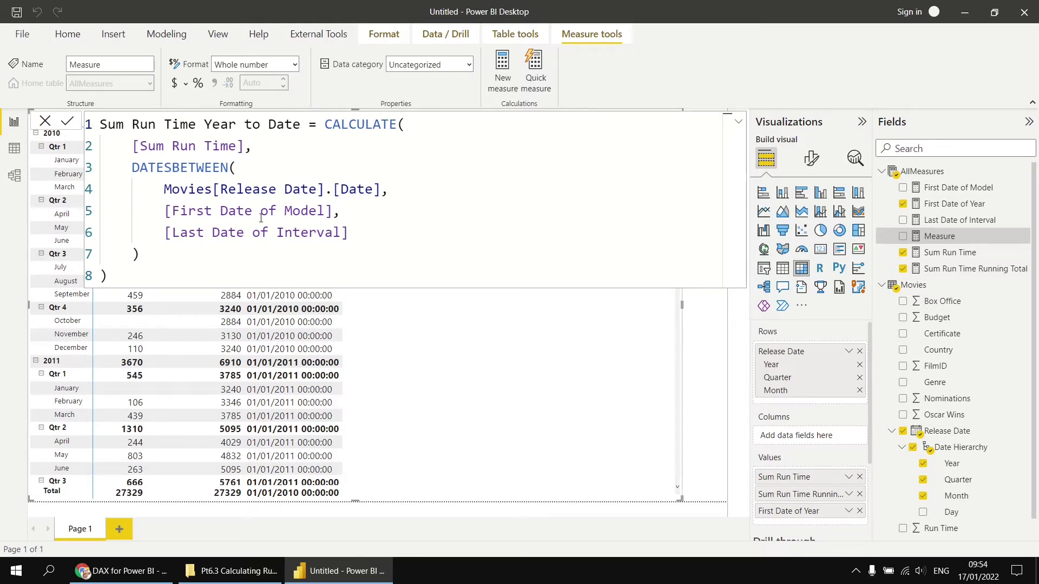
# - Change the start date in the year-to-date formula to [First Date of Year] and save the measure
pyautogui.moveTo(287, 210); pyautogui.dragTo(328, 211)
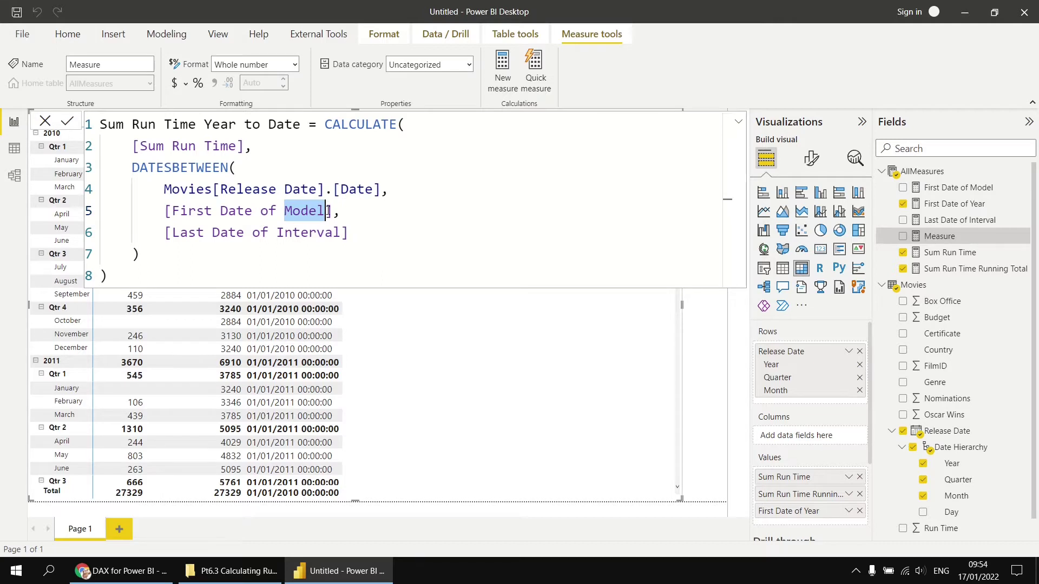
pyautogui.write('y')
pyautogui.press('Tab')
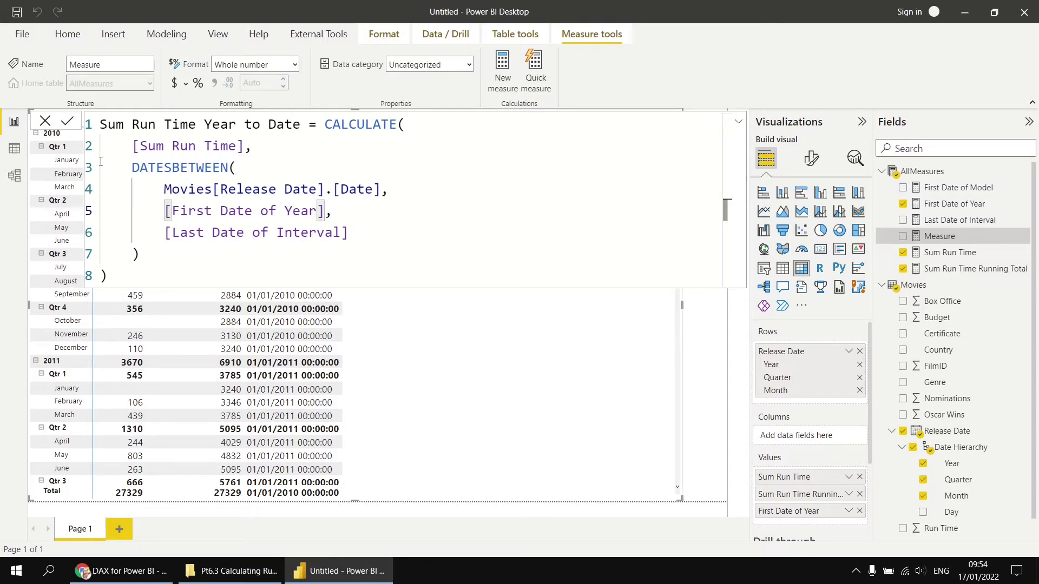
pyautogui.press('Return')
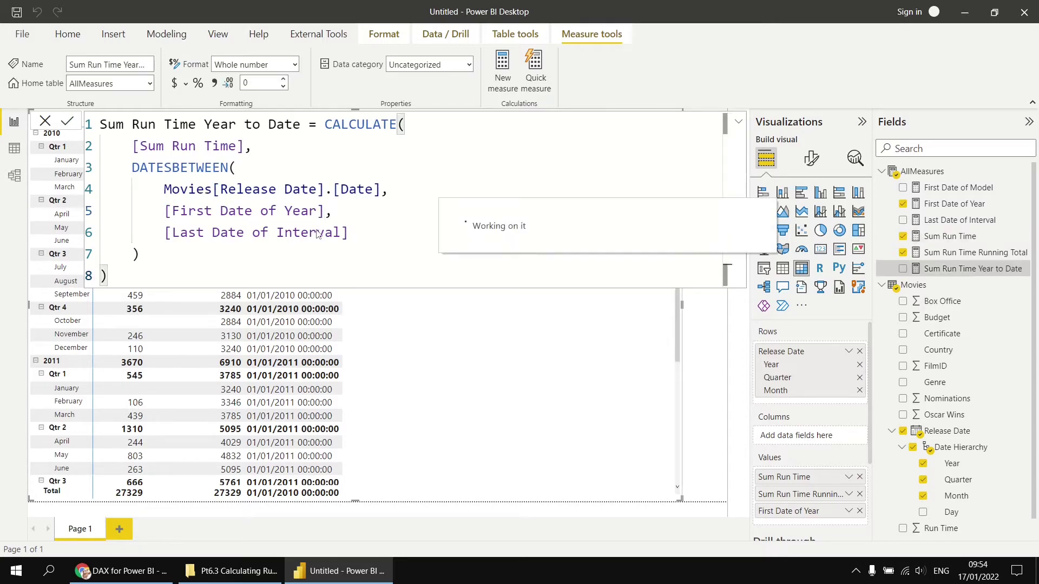
# - Add Sum Run Time Year to Date to the matrix values, remove First Date of Year, and review the yearly figures
pyautogui.moveTo(953, 269); pyautogui.dragTo(424, 347)
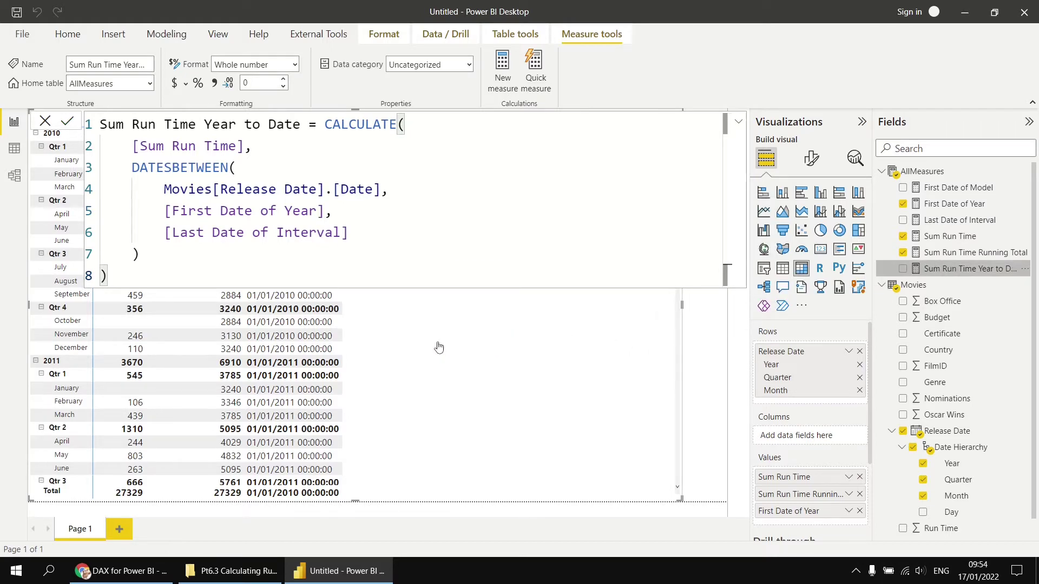
pyautogui.click(859, 512)
pyautogui.click(702, 351)
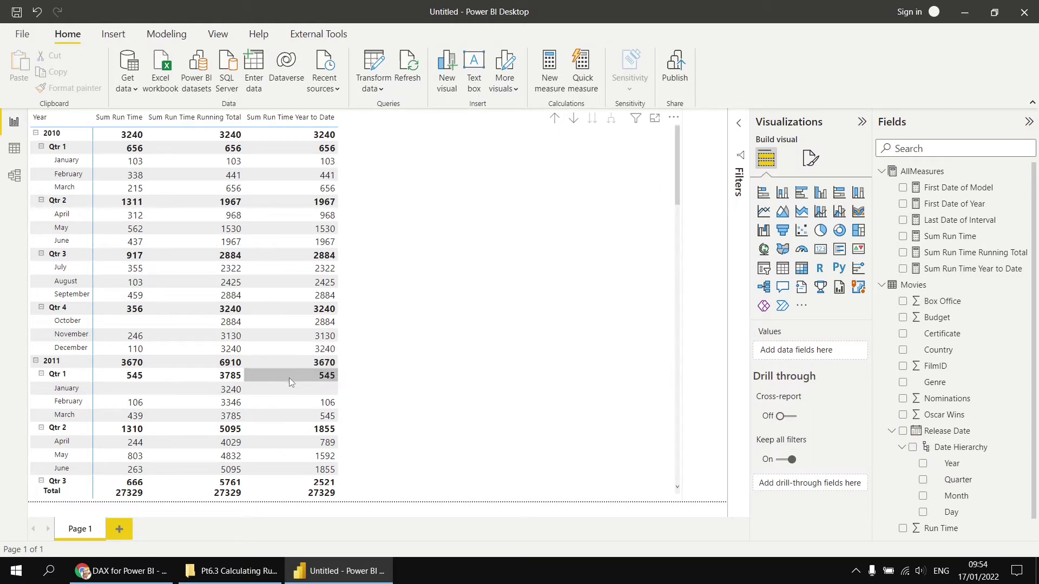
pyautogui.scroll(-4, 299, 398)
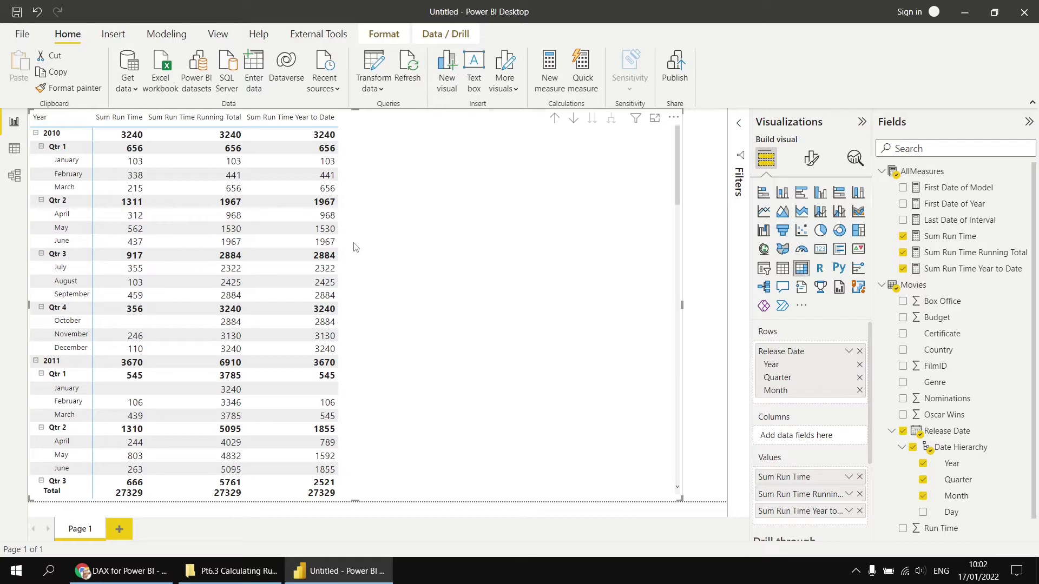
# - Copy the First Date of Year formula into a new AllMeasures measure and rename the copy Last Date of Year
pyautogui.click(947, 205)
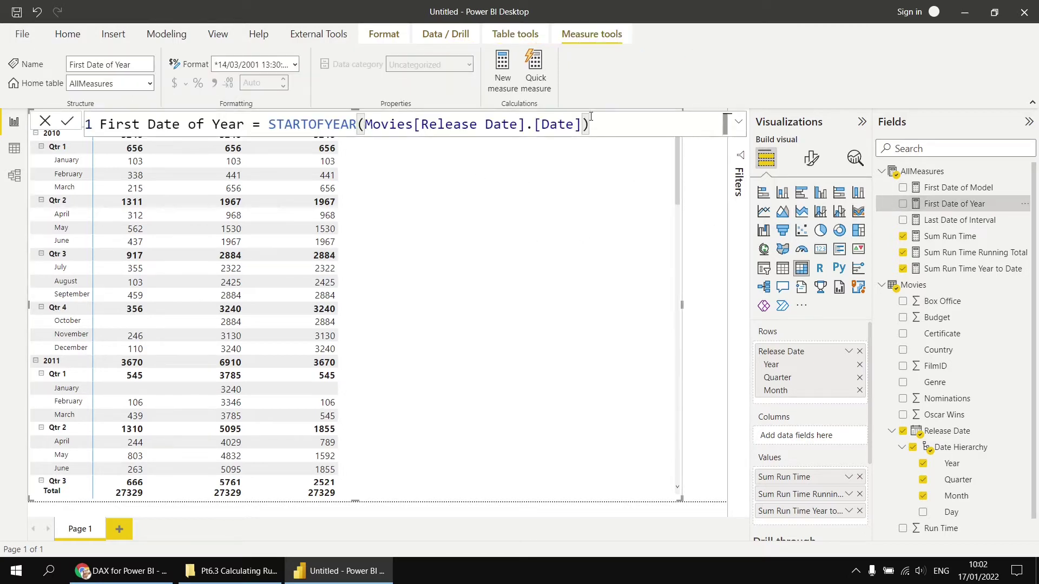
pyautogui.moveTo(626, 124); pyautogui.dragTo(104, 126)
pyautogui.hotkey('ctrl', 'c')
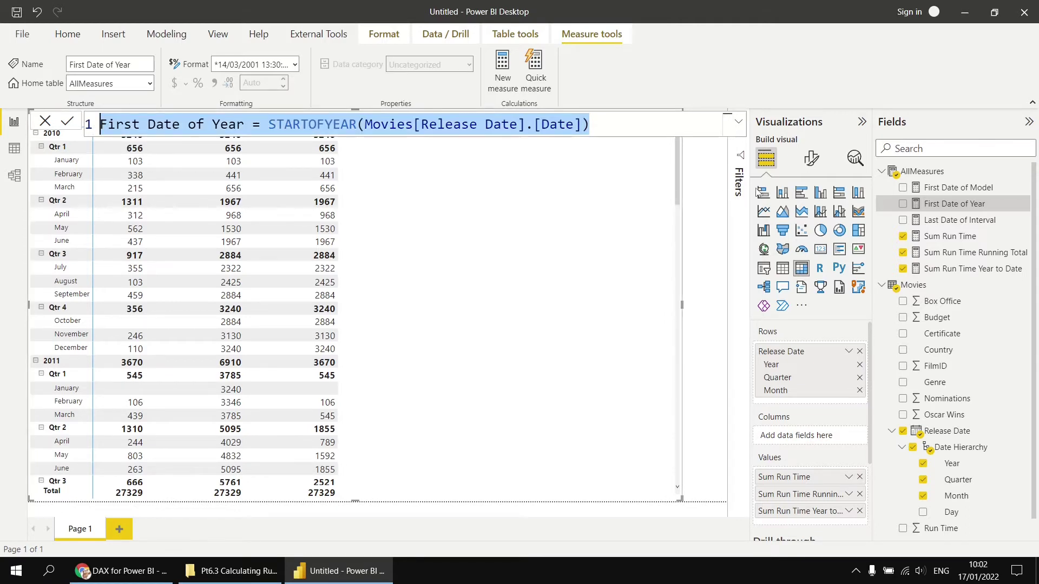
pyautogui.rightClick(924, 172)
pyautogui.click(830, 179)
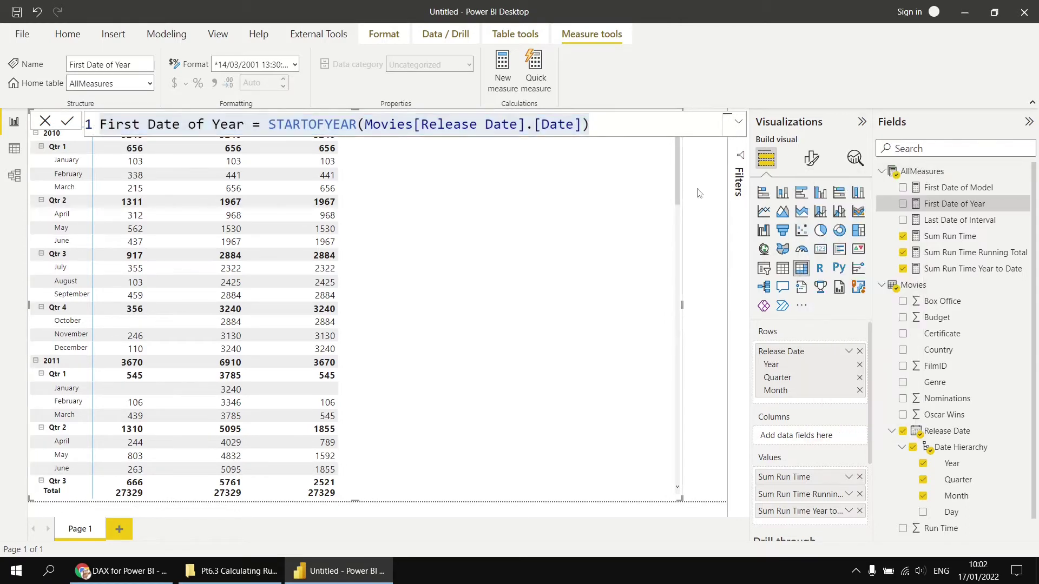
pyautogui.hotkey('ctrl', 'a')
pyautogui.hotkey('ctrl', 'v')
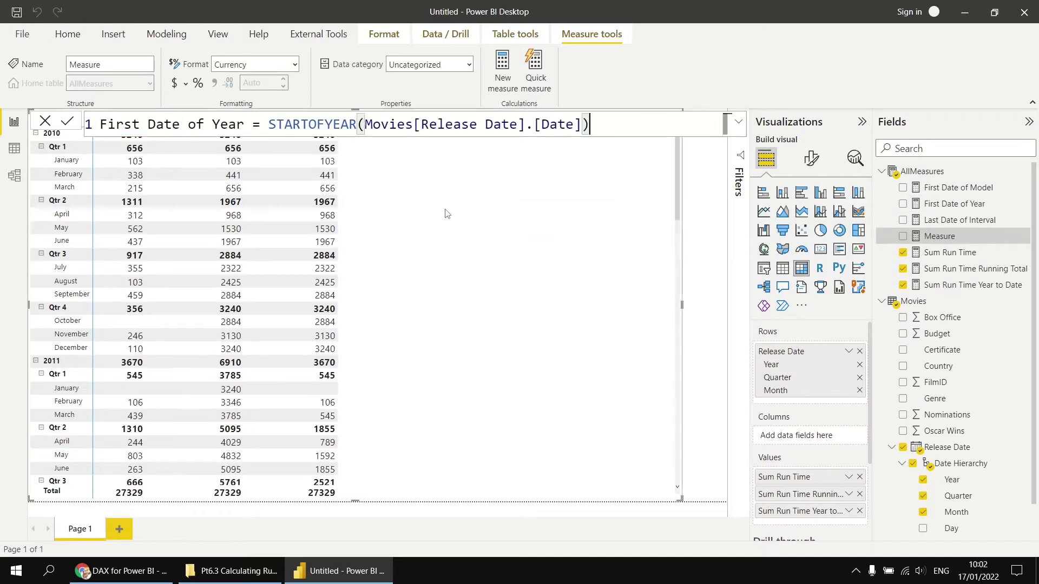
pyautogui.doubleClick(117, 124)
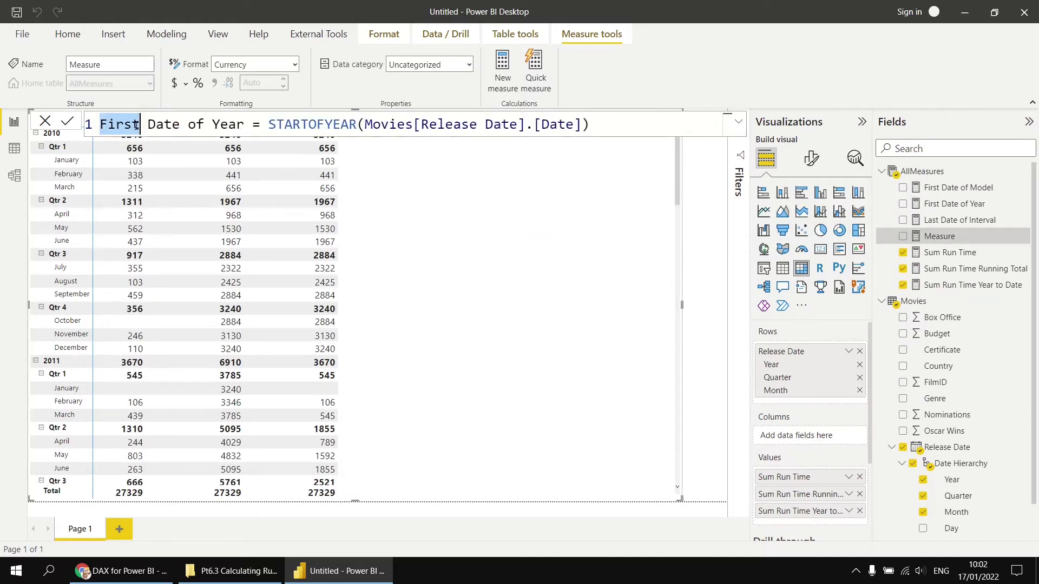
pyautogui.write('Last')
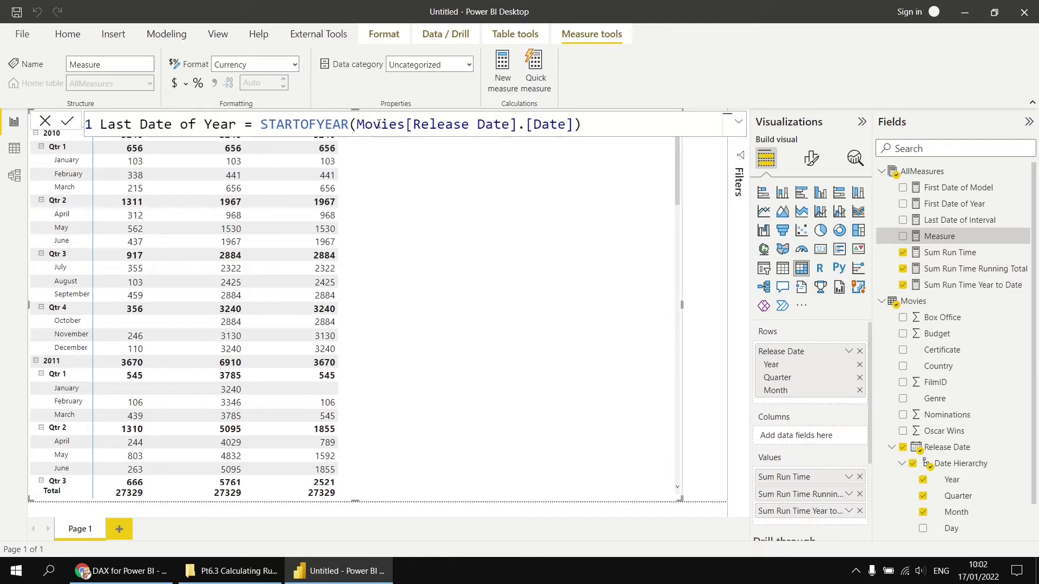
# - Change the function in the Last Date of Year formula to ENDOFYEAR and save the measure
pyautogui.moveTo(301, 126); pyautogui.dragTo(262, 126)
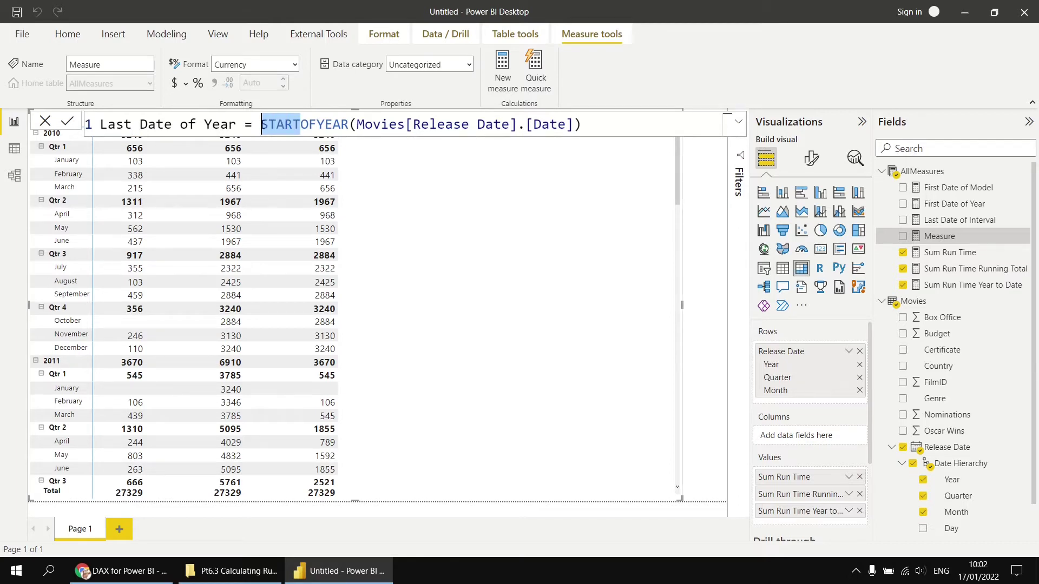
pyautogui.write('END')
pyautogui.click(584, 124)
pyautogui.click(67, 122)
# - Add Last Date of Year to the matrix values and check its dates across the first years
pyautogui.moveTo(954, 236); pyautogui.dragTo(458, 266)
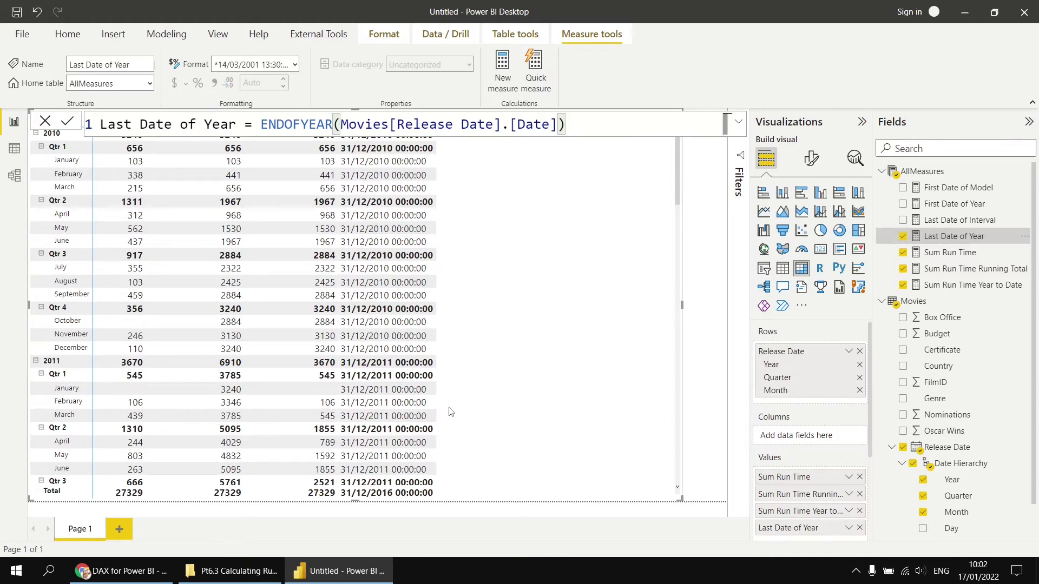
pyautogui.scroll(-3, 449, 379)
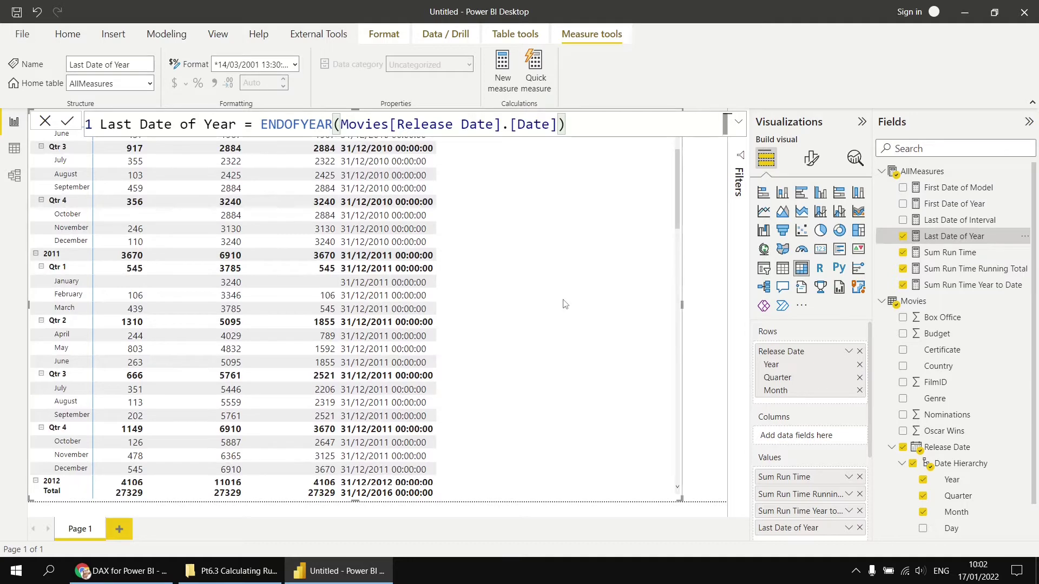
pyautogui.scroll(3, 564, 304)
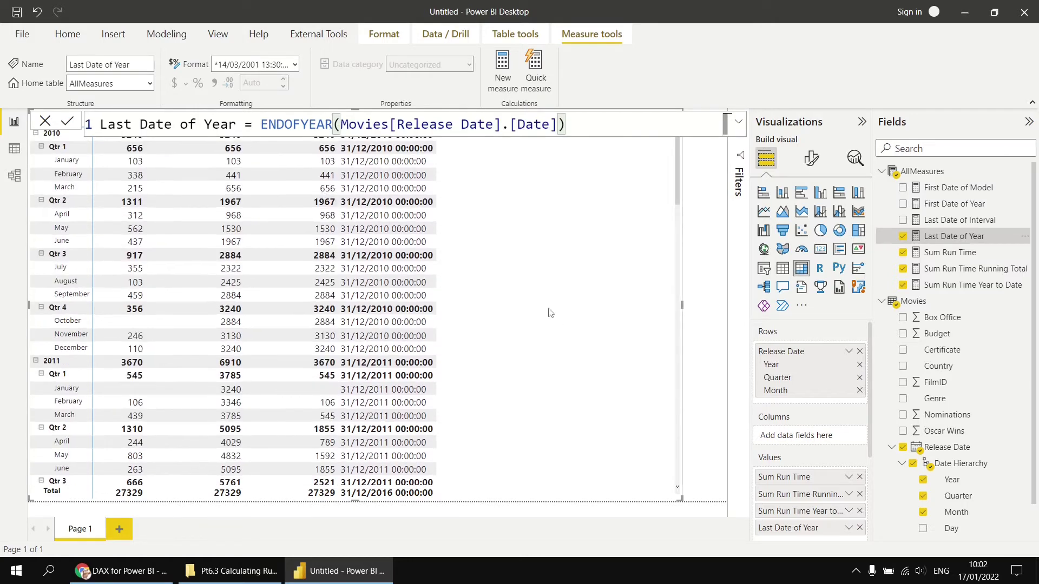
# - Copy the Sum Run Time Year to Date formula into a new AllMeasures measure and rename the copy Sum Run Time Year Total
pyautogui.click(952, 292)
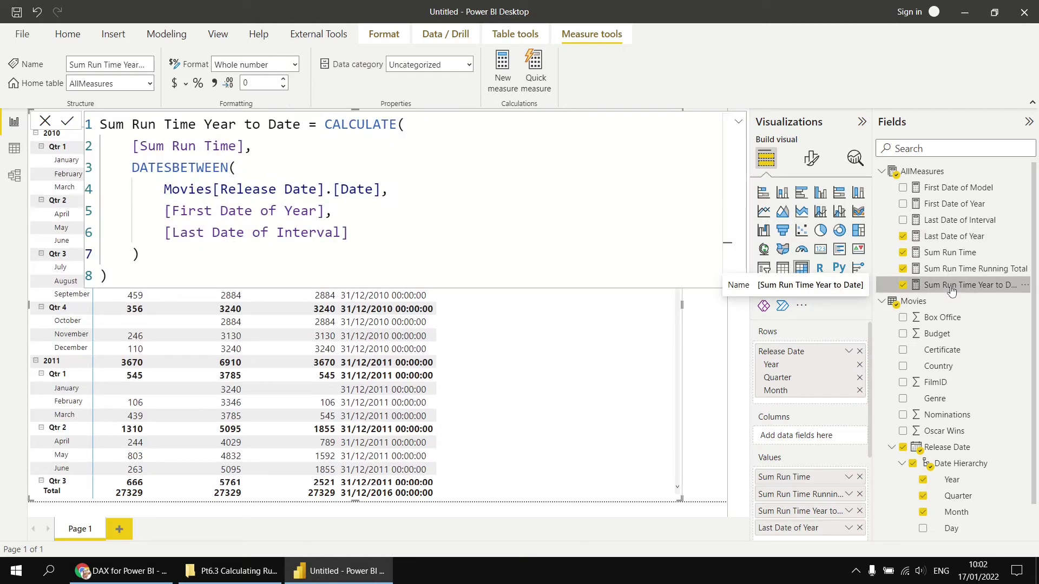
pyautogui.moveTo(126, 284); pyautogui.dragTo(86, 126)
pyautogui.hotkey('ctrl', 'c')
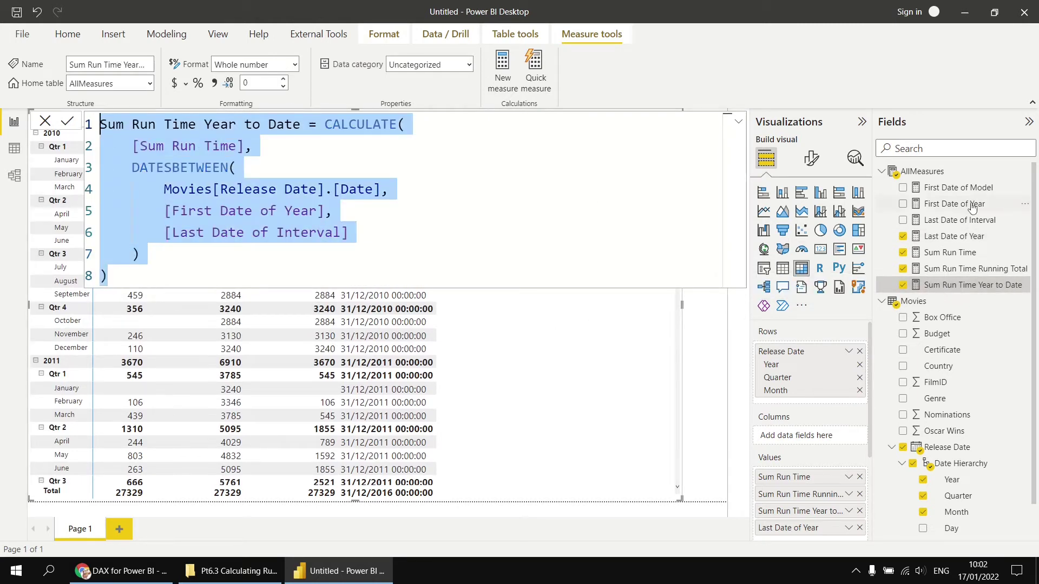
pyautogui.click(927, 173)
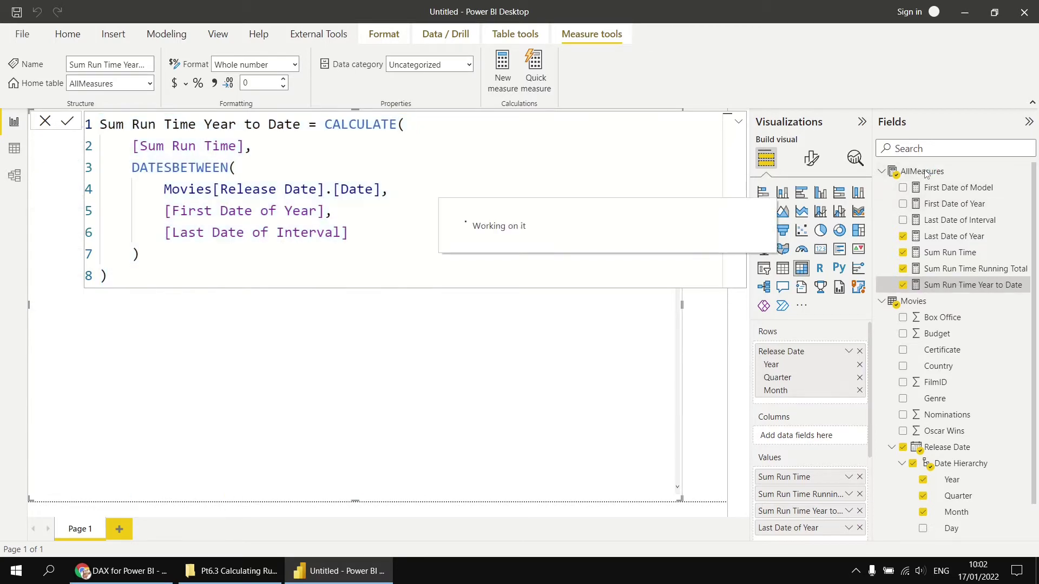
pyautogui.rightClick(926, 173)
pyautogui.click(832, 180)
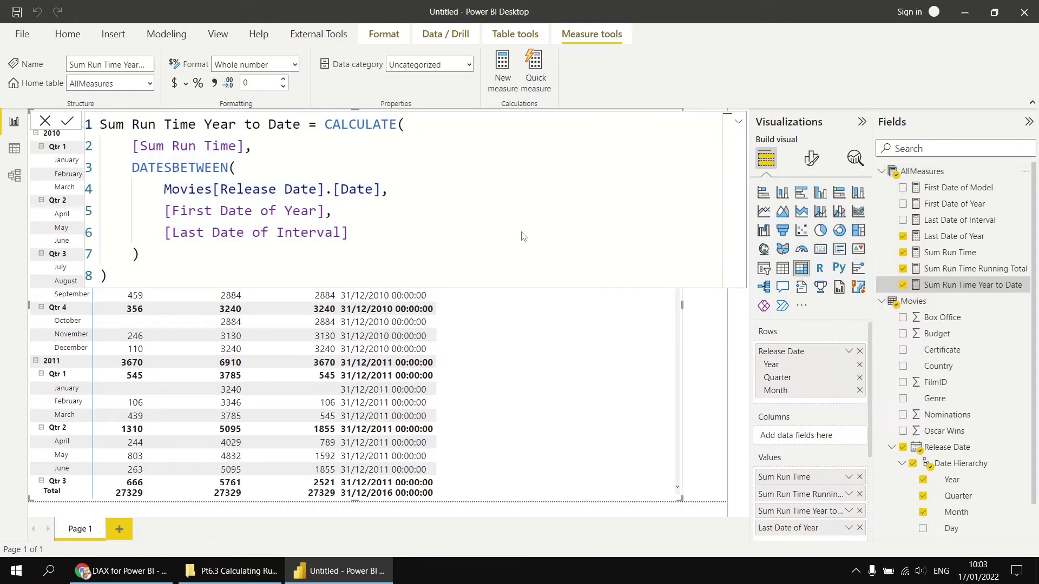
pyautogui.hotkey('ctrl', 'v')
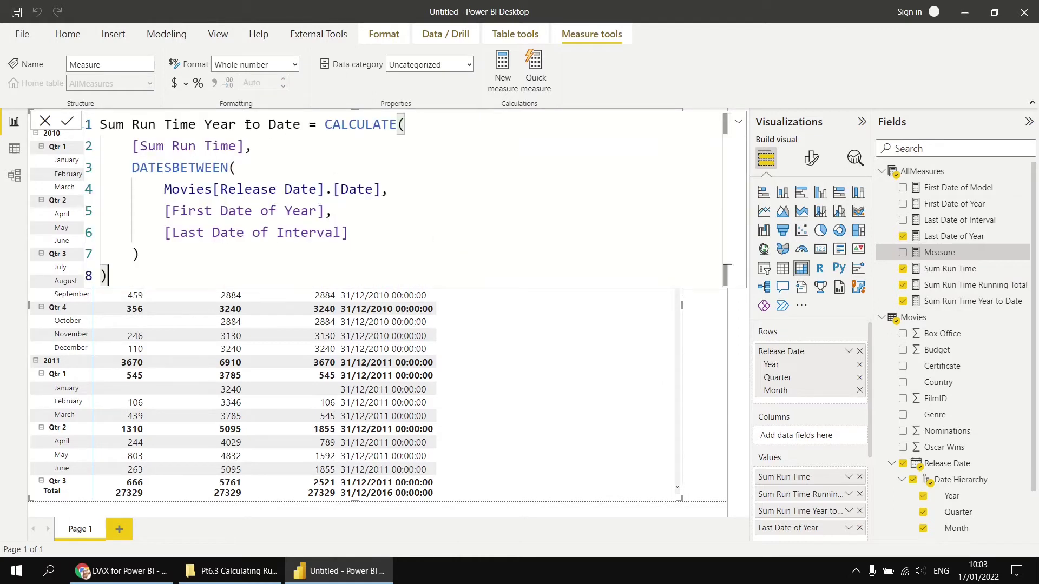
pyautogui.moveTo(245, 124); pyautogui.dragTo(301, 123)
pyautogui.write('Total')
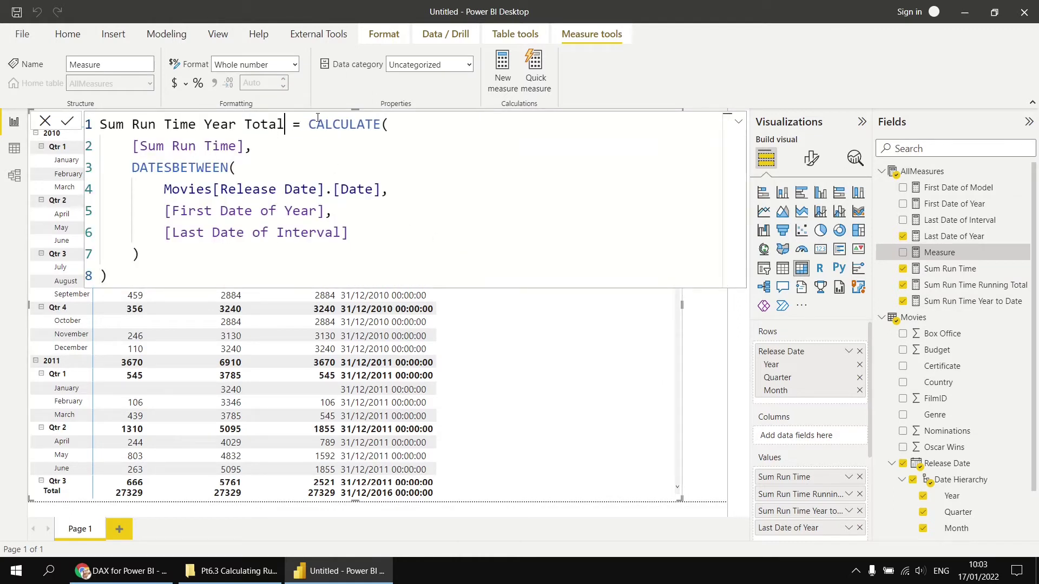
# - Change the end date in the year total formula to [Last Date of Year] and save the measure
pyautogui.moveTo(343, 231); pyautogui.dragTo(278, 237)
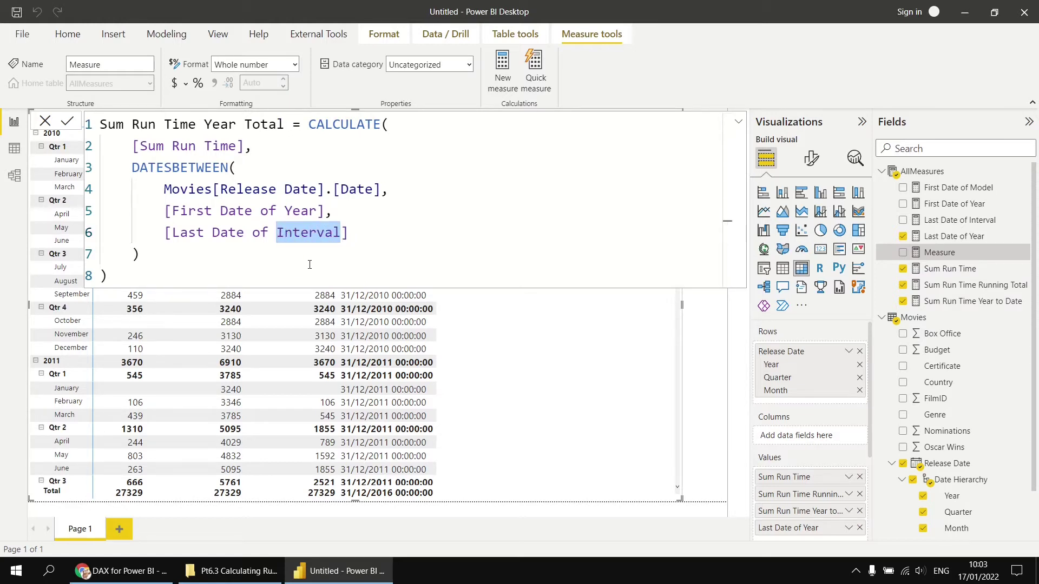
pyautogui.write('ye')
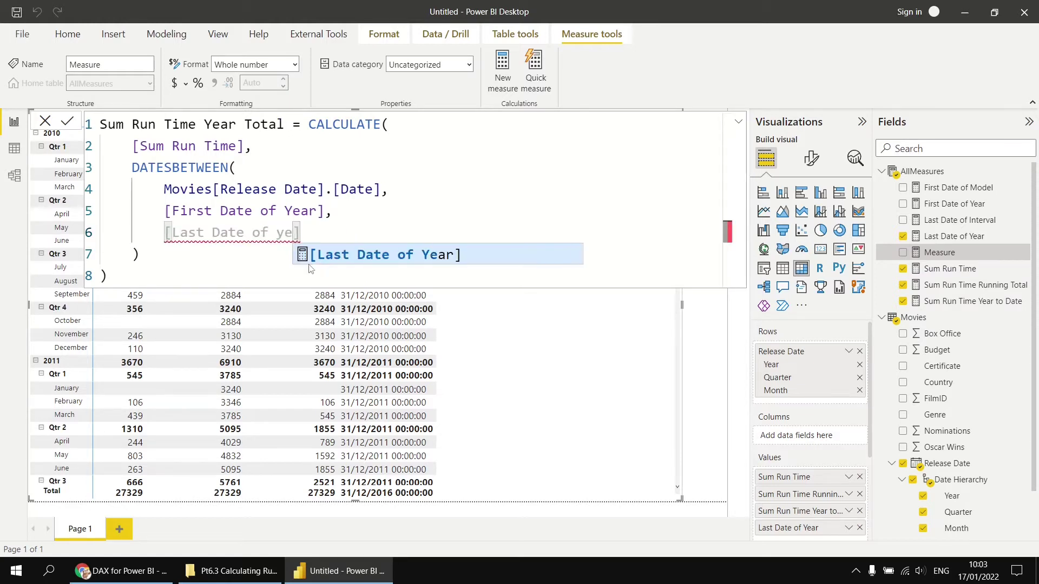
pyautogui.press('Tab')
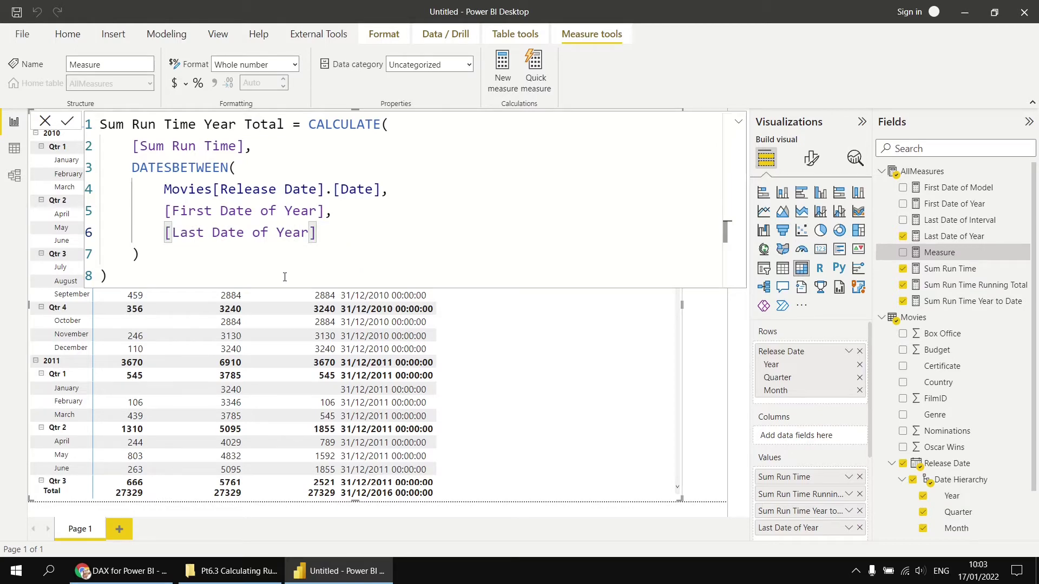
pyautogui.click(67, 120)
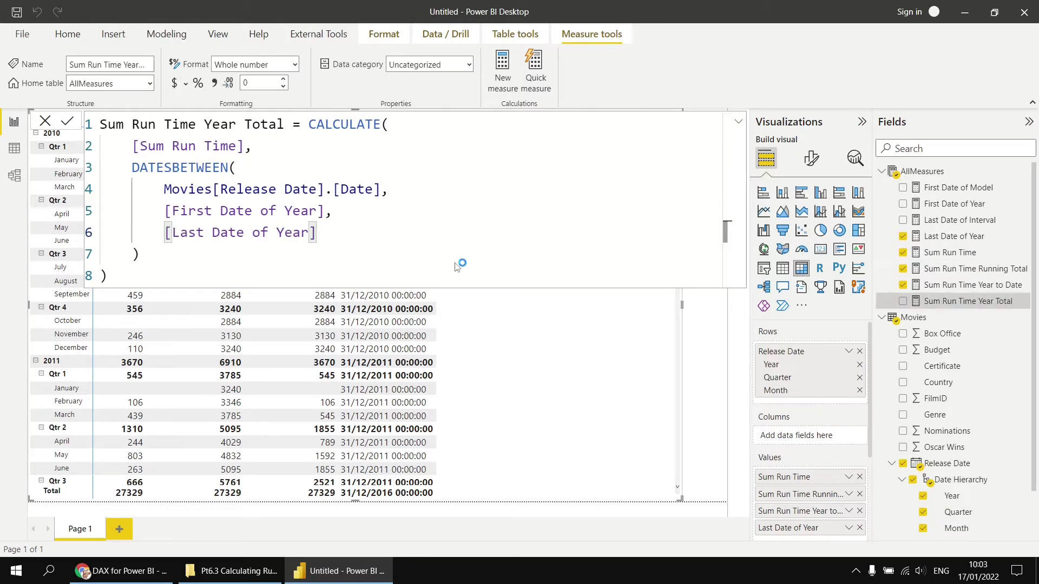
# - Add Sum Run Time Year Total to the matrix values and remove Last Date of Year from them
pyautogui.moveTo(955, 303); pyautogui.dragTo(557, 335)
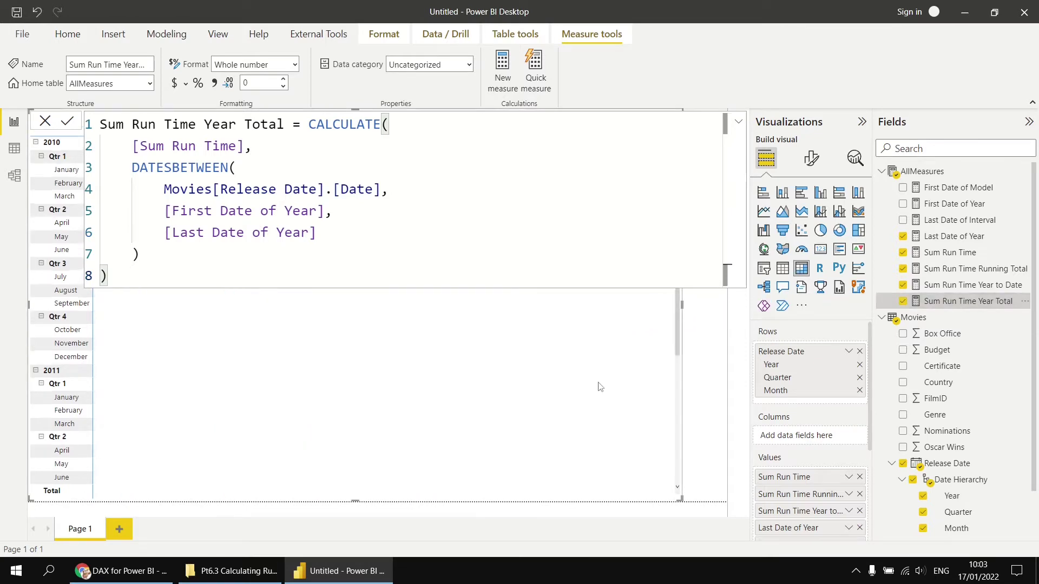
pyautogui.click(862, 531)
pyautogui.click(704, 418)
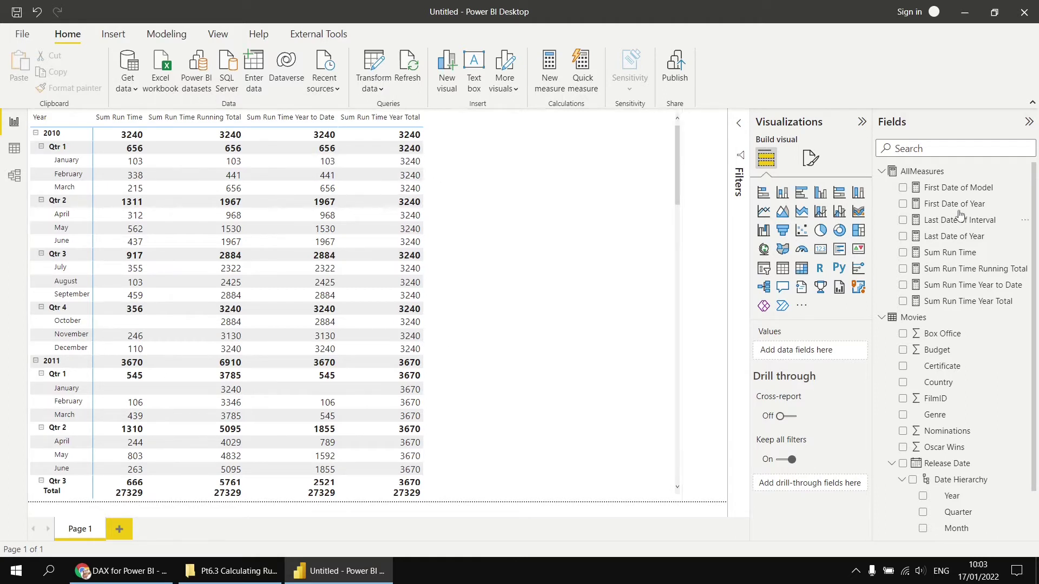
# - Create a new AllMeasures measure named Sum Run Time Year to Date % of Year Total
pyautogui.rightClick(912, 172)
pyautogui.click(912, 174)
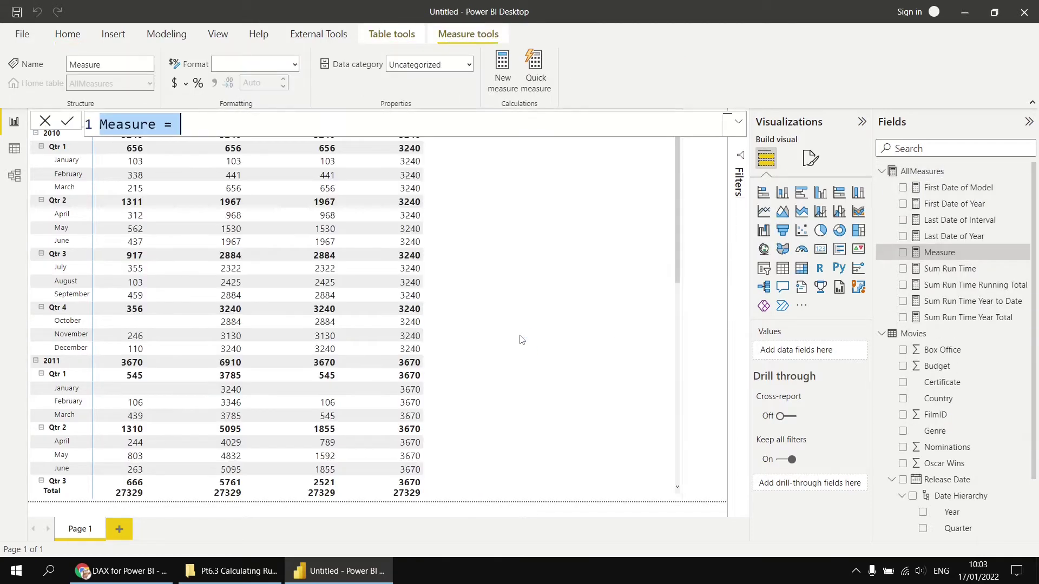
pyautogui.write('Sum Run Time ')
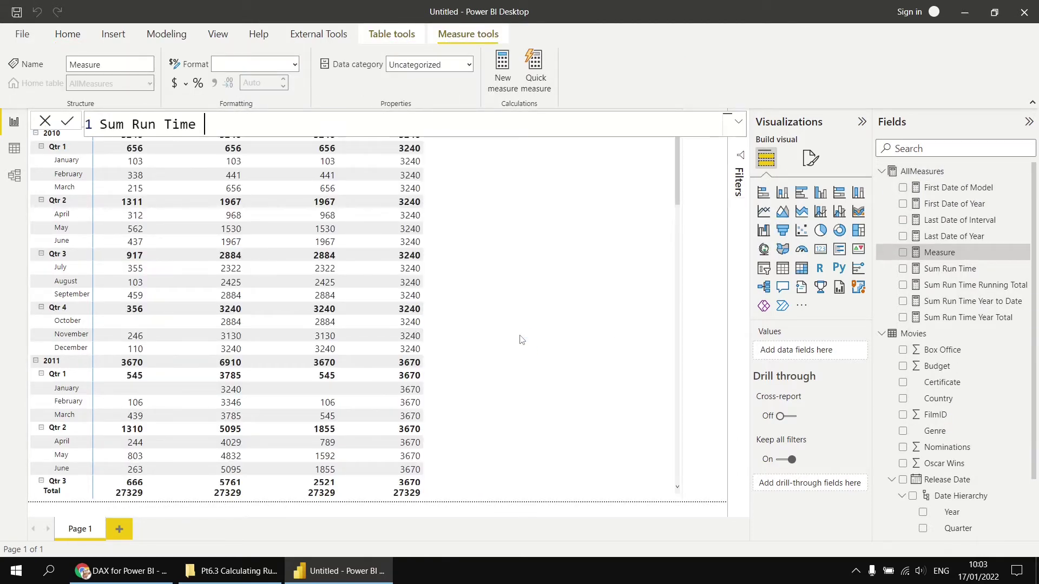
pyautogui.write('Year to Date')
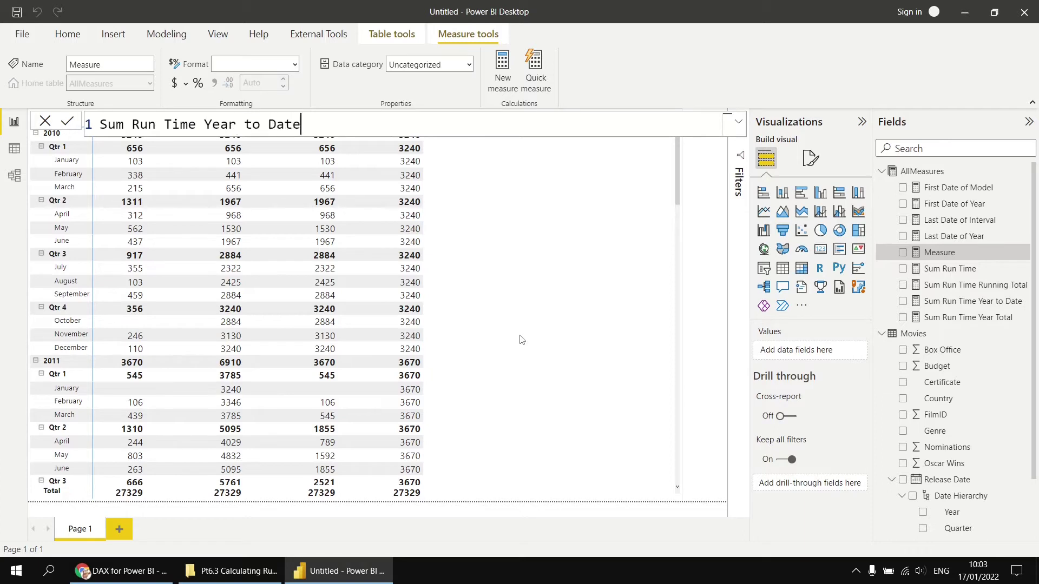
pyautogui.write(' % of Year Total')
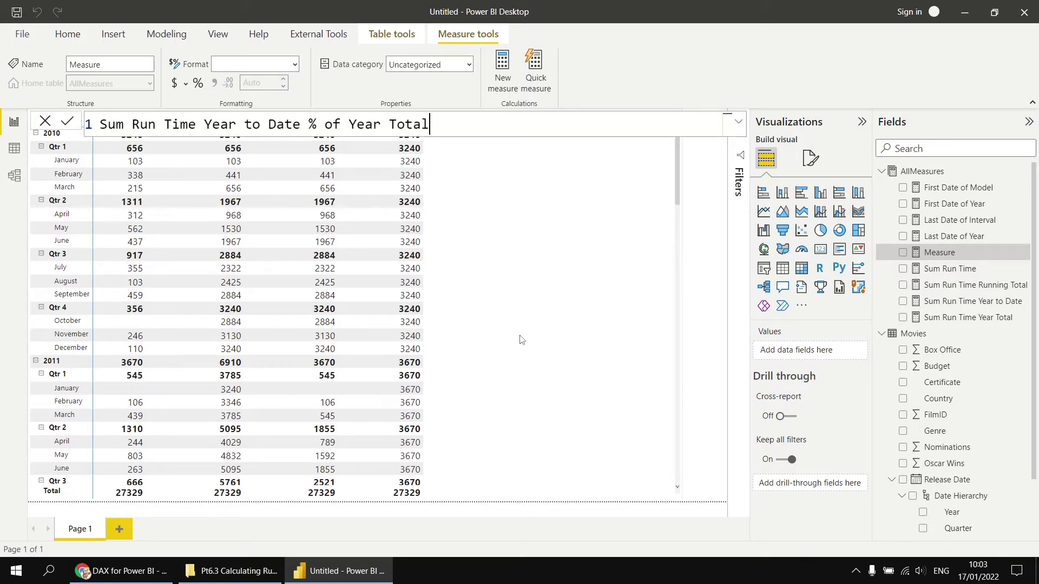
# - Begin the percent-of-year-total formula with DIVIDE, using [Sum Run Time Year to Date] as the numerator
pyautogui.write(' = div')
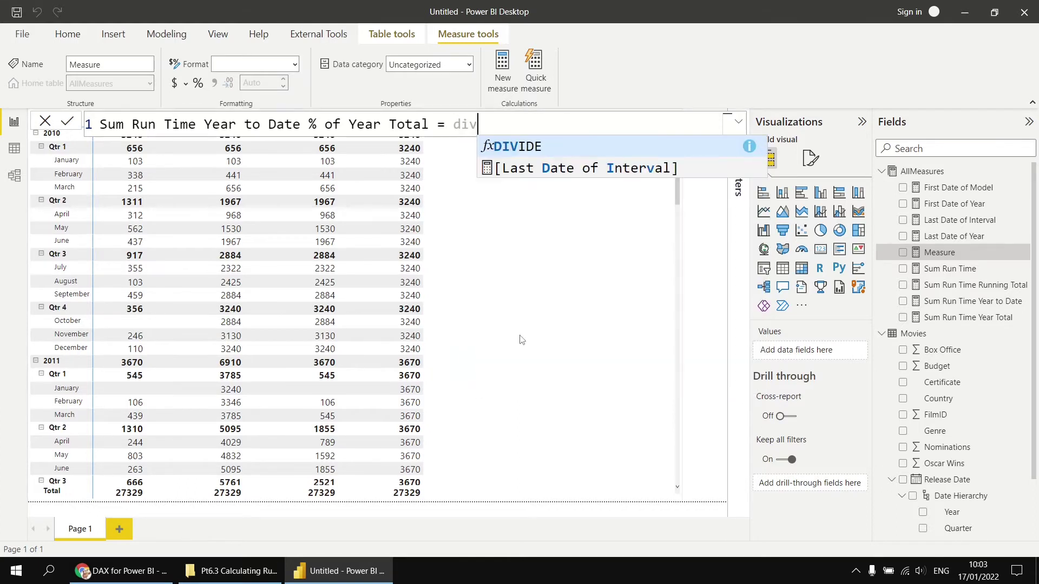
pyautogui.press('Tab')
pyautogui.hotkey('shift', 'Return')
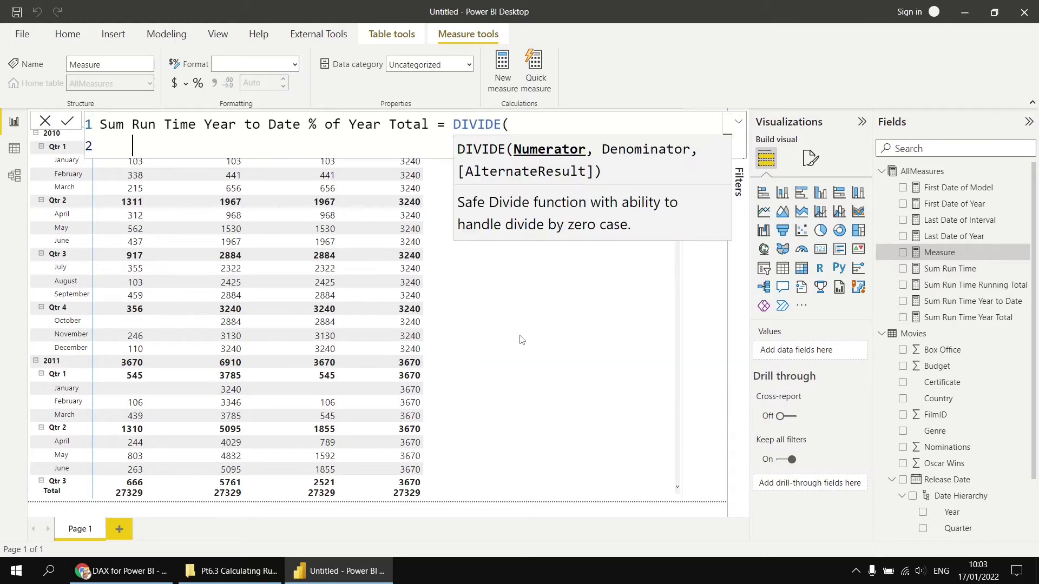
pyautogui.write('[sum')
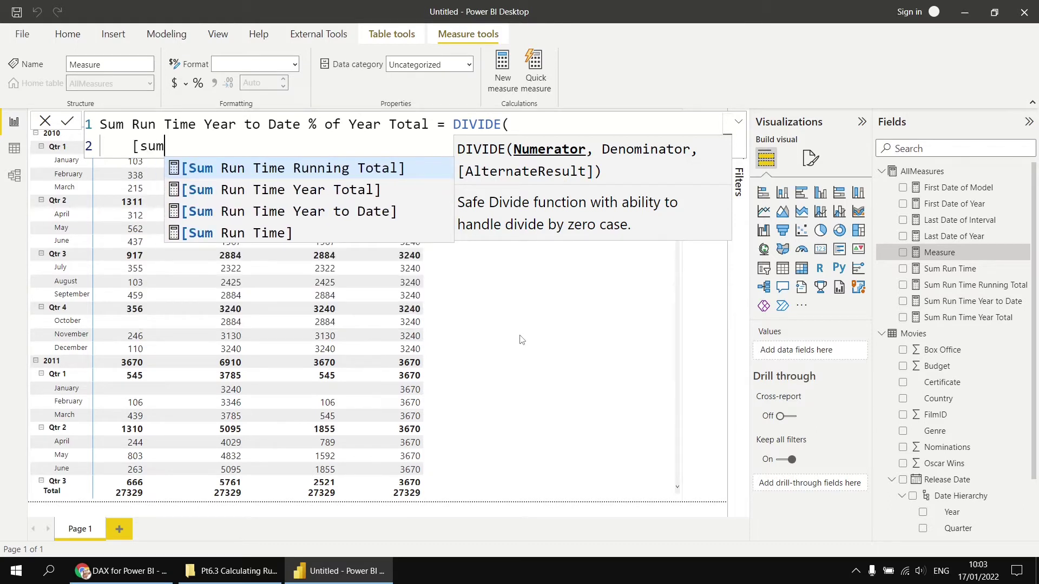
pyautogui.press('Down')
pyautogui.press('Down')
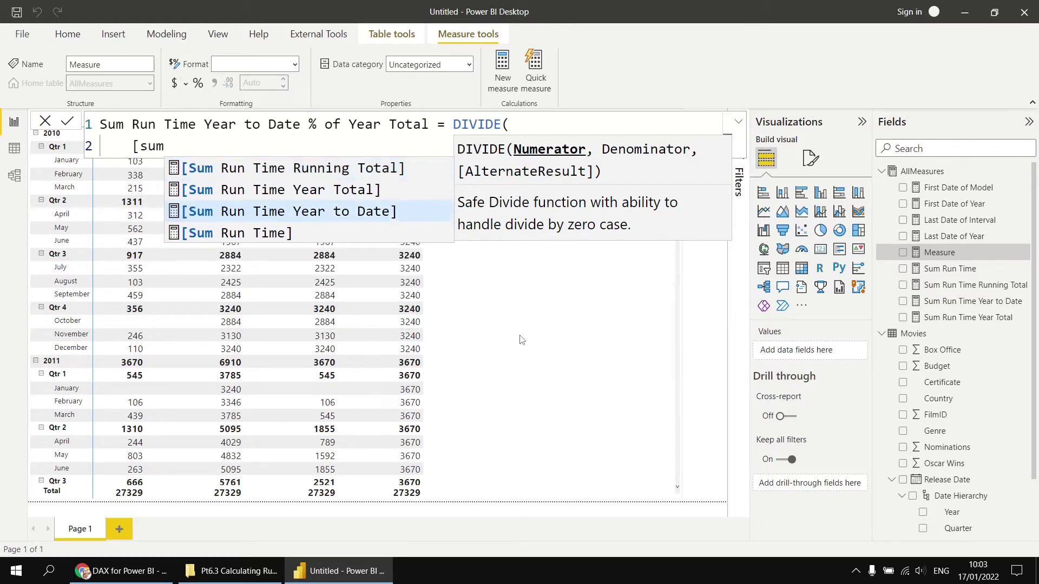
pyautogui.press('Tab')
pyautogui.write(',')
pyautogui.hotkey('shift', 'Return')
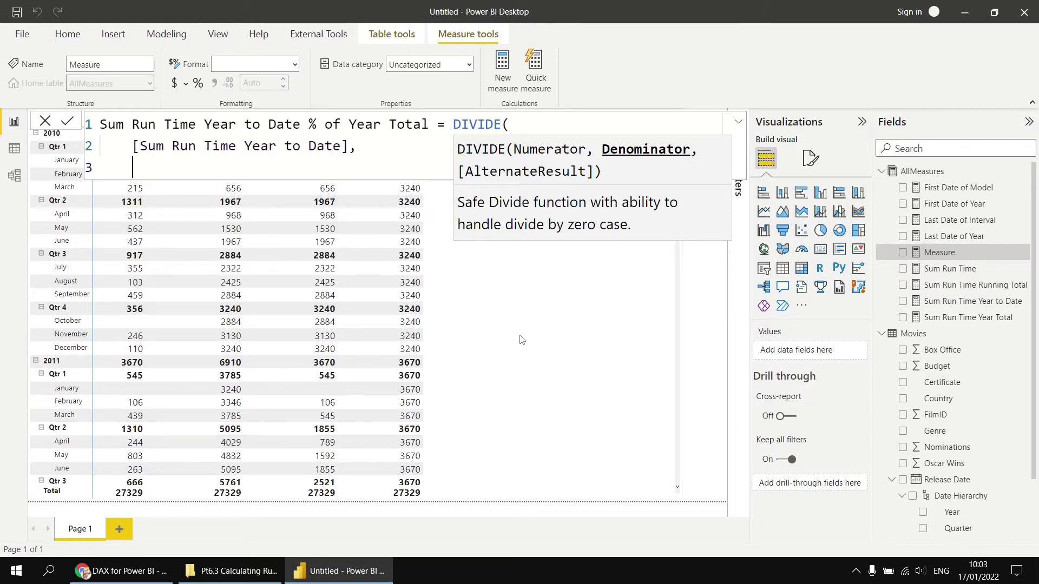
# - Use [Sum Run Time Year Total] as the DIVIDE denominator, close the formula and save the measure
pyautogui.write('[su')
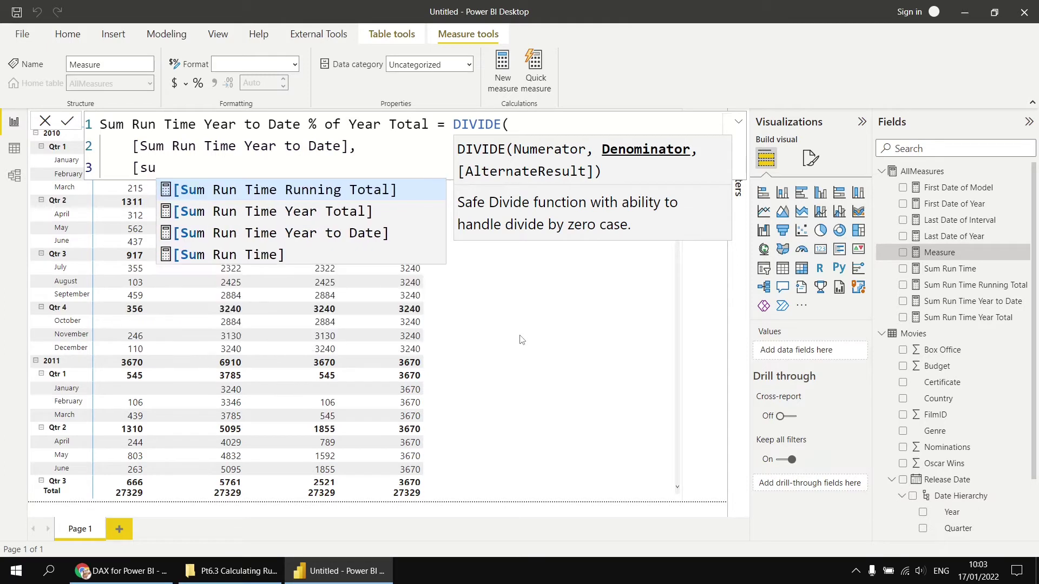
pyautogui.press('Down')
pyautogui.press('Down')
pyautogui.press('Up')
pyautogui.press('Tab')
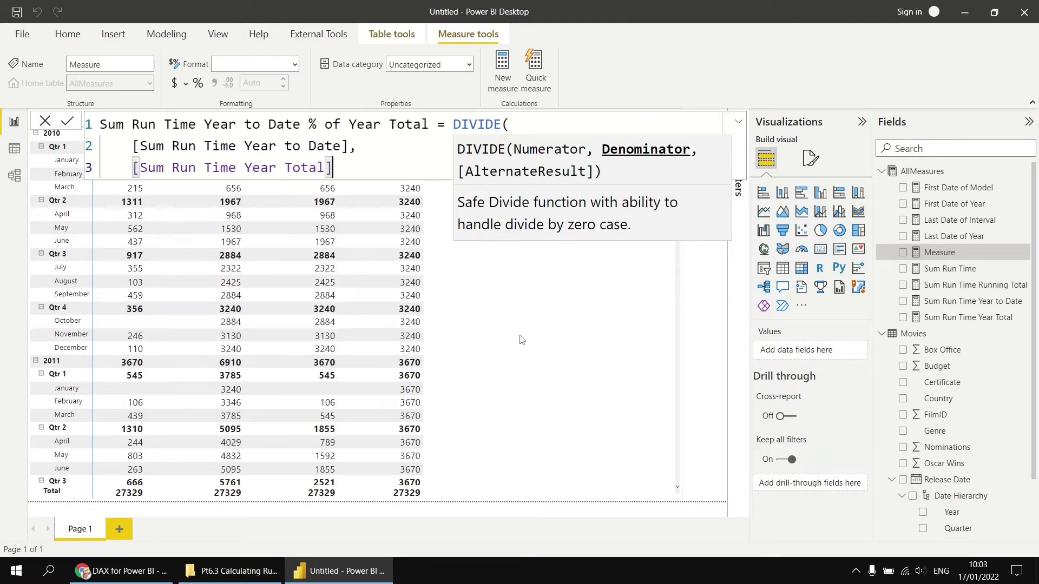
pyautogui.hotkey('shift', 'Return')
pyautogui.write(')')
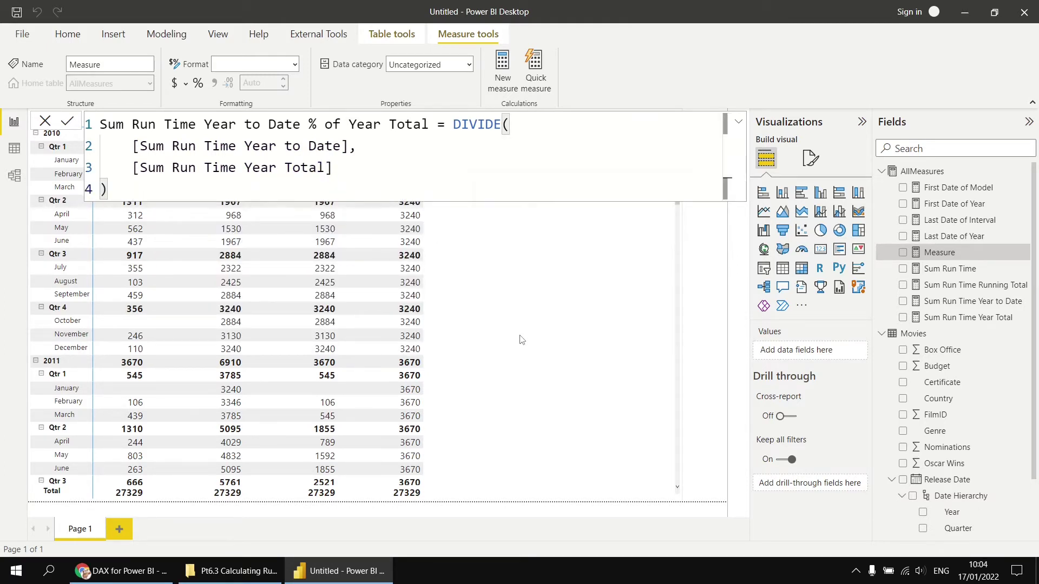
pyautogui.press('Return')
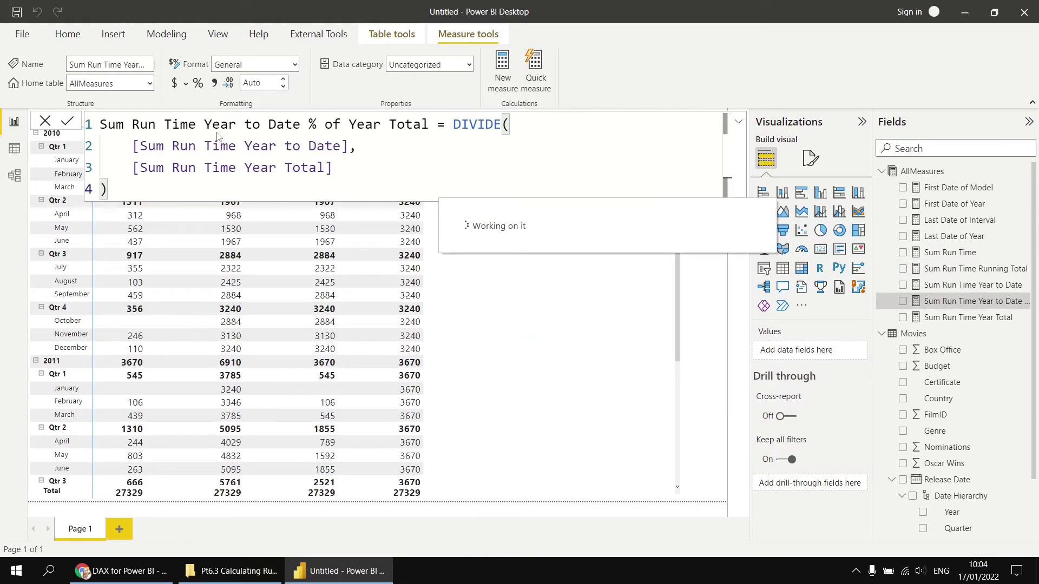
# - Format Sum Run Time Year to Date % of Year Total as a percentage and show it in the matrix instead of Sum Run Time Year Total
pyautogui.click(198, 83)
pyautogui.moveTo(968, 304); pyautogui.dragTo(547, 295)
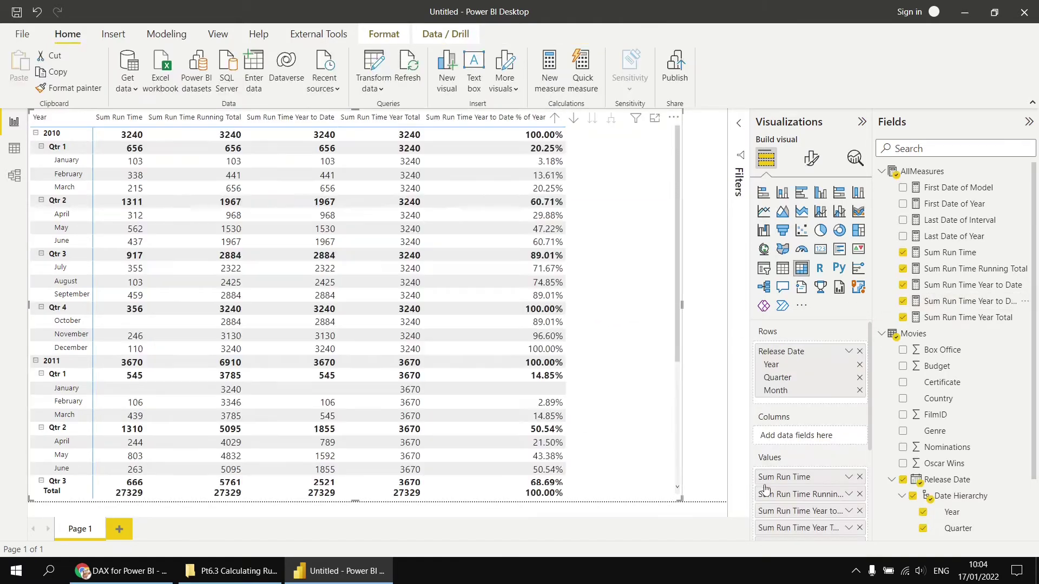
pyautogui.scroll(-2, 828, 517)
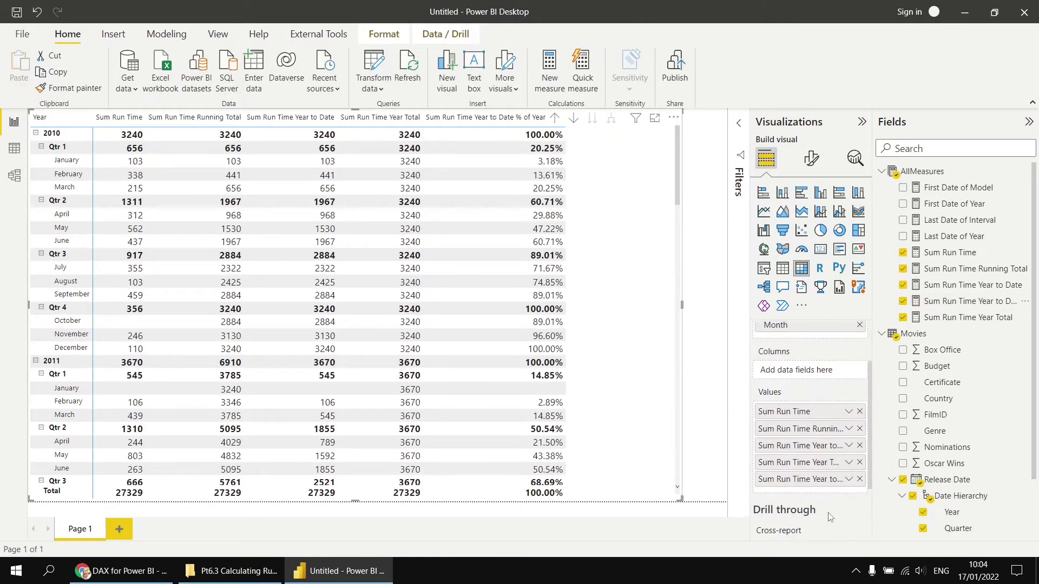
pyautogui.click(859, 462)
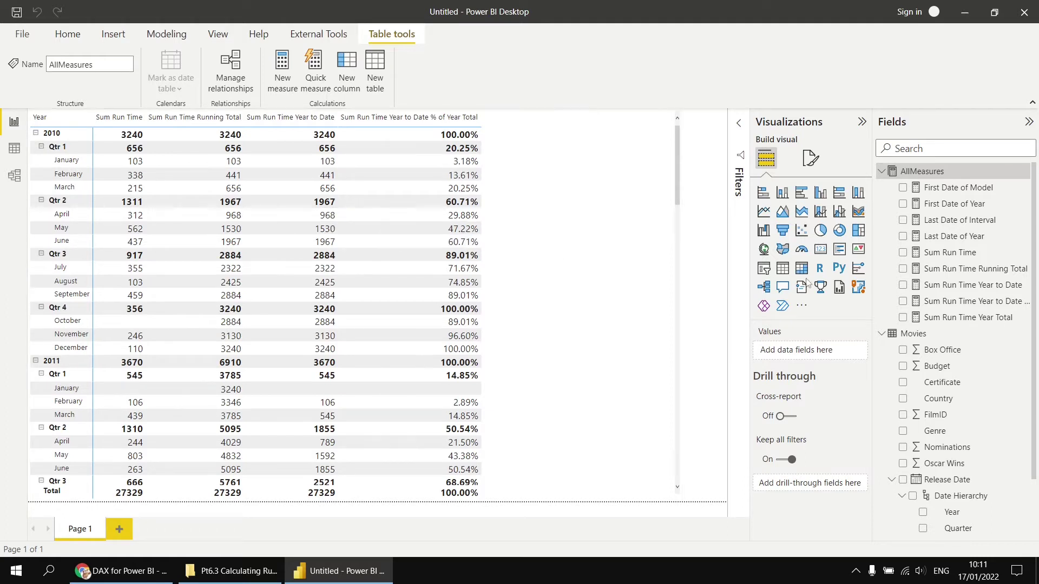
# - Copy the Sum Run Time Year to Date formula into a new AllMeasures measure and rename the copy Sum Run Time Qtr to Date
pyautogui.click(951, 287)
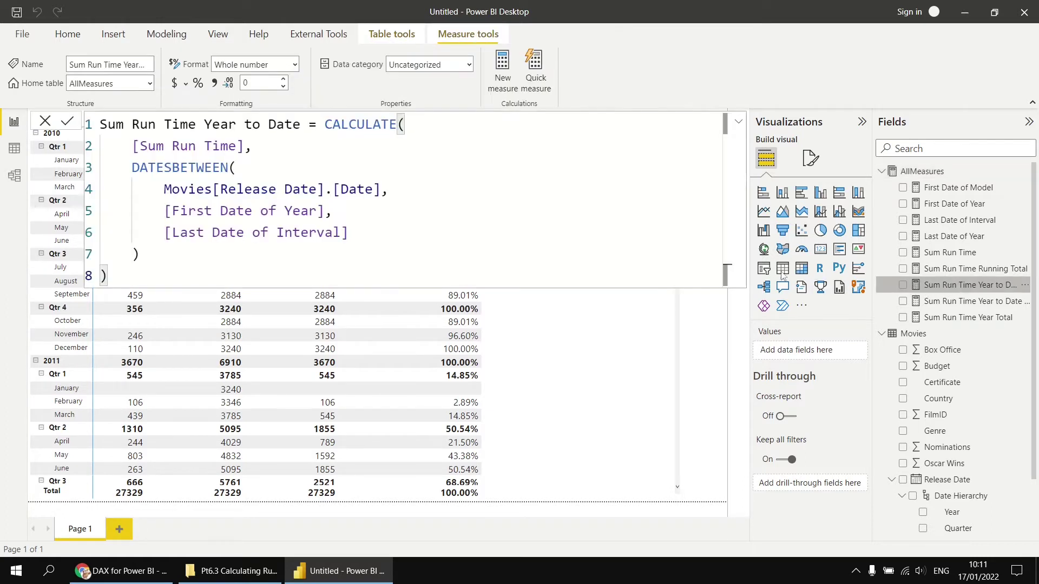
pyautogui.moveTo(121, 280); pyautogui.dragTo(132, 136)
pyautogui.hotkey('ctrl', 'c')
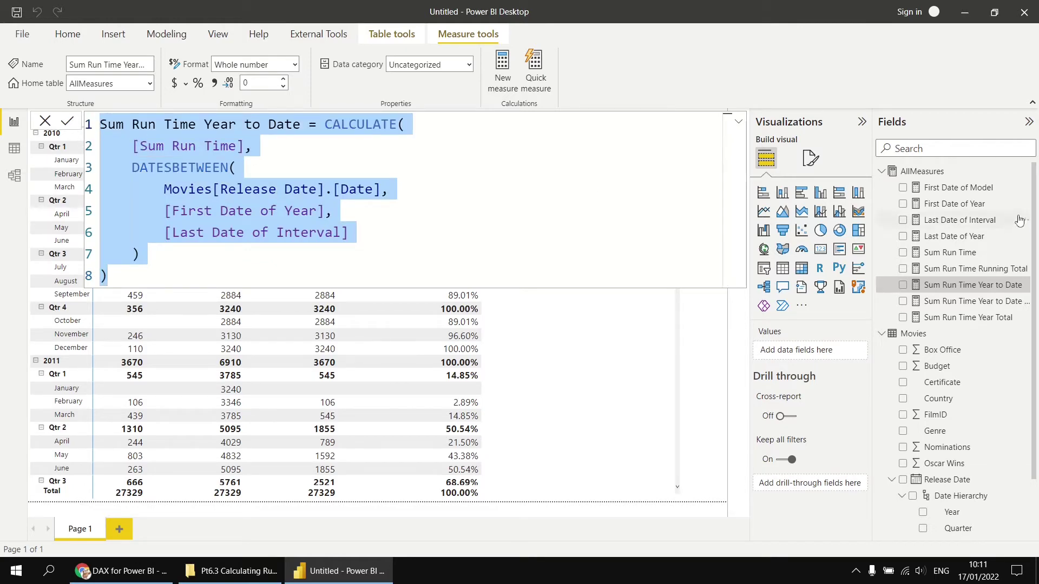
pyautogui.rightClick(932, 171)
pyautogui.press('Escape')
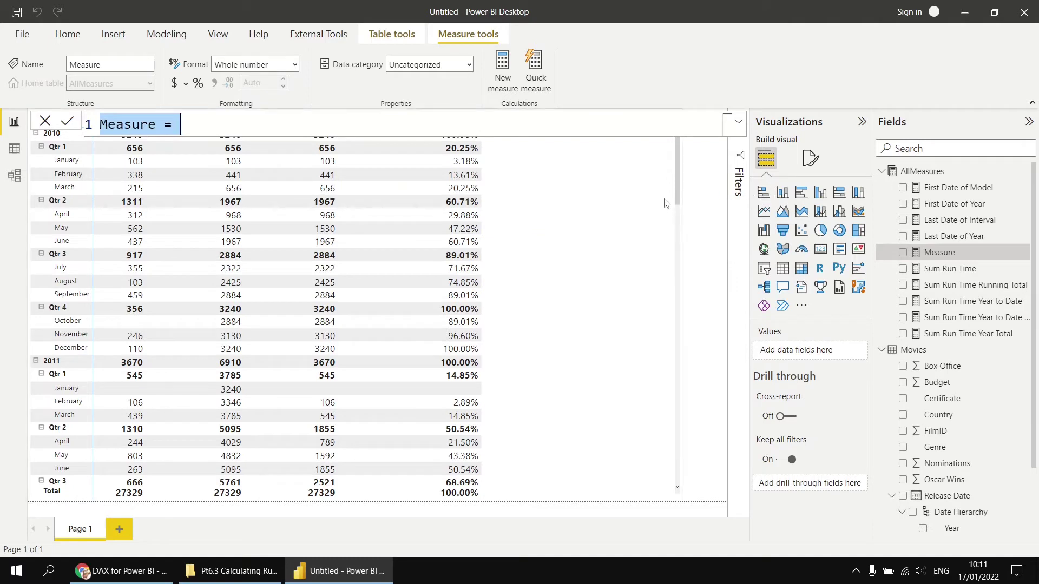
pyautogui.hotkey('ctrl', 'v')
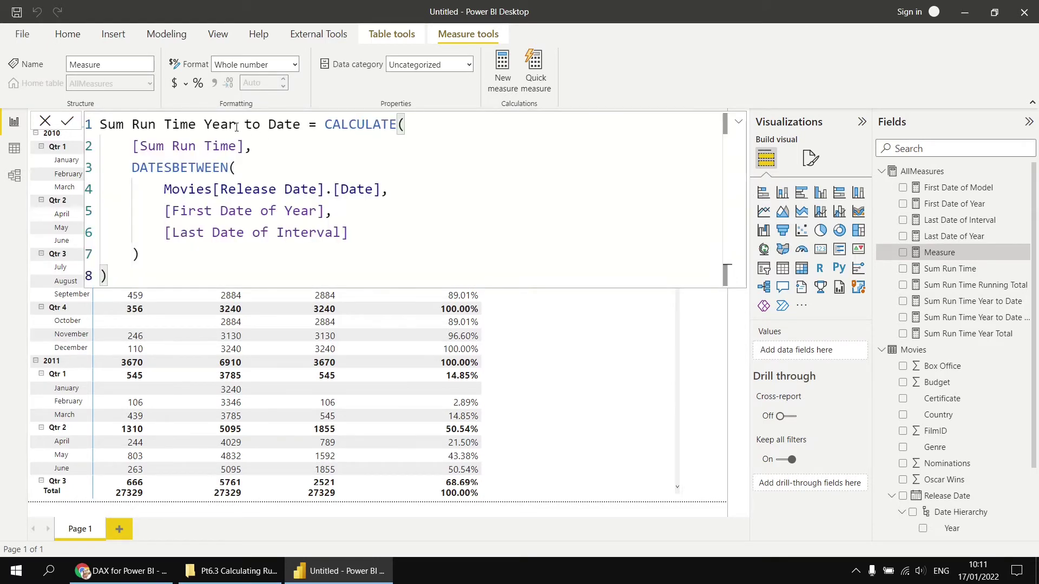
pyautogui.doubleClick(237, 127)
pyautogui.write('Qtr')
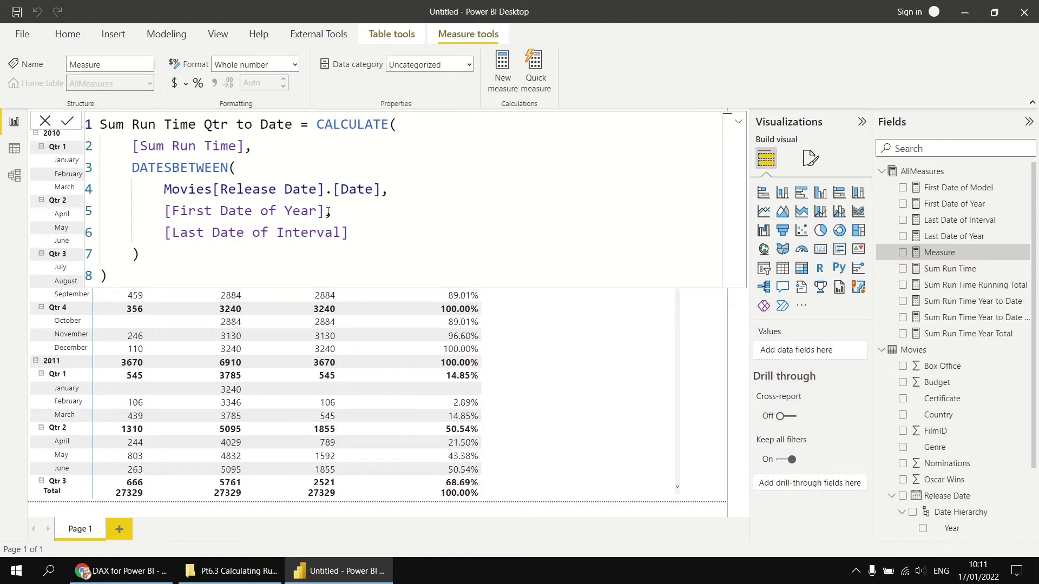
# - Replace [First Date of Year] in the quarter-to-date formula with STARTOFQUARTER(Movies[Release Date].[Date])
pyautogui.moveTo(325, 211); pyautogui.dragTo(168, 212)
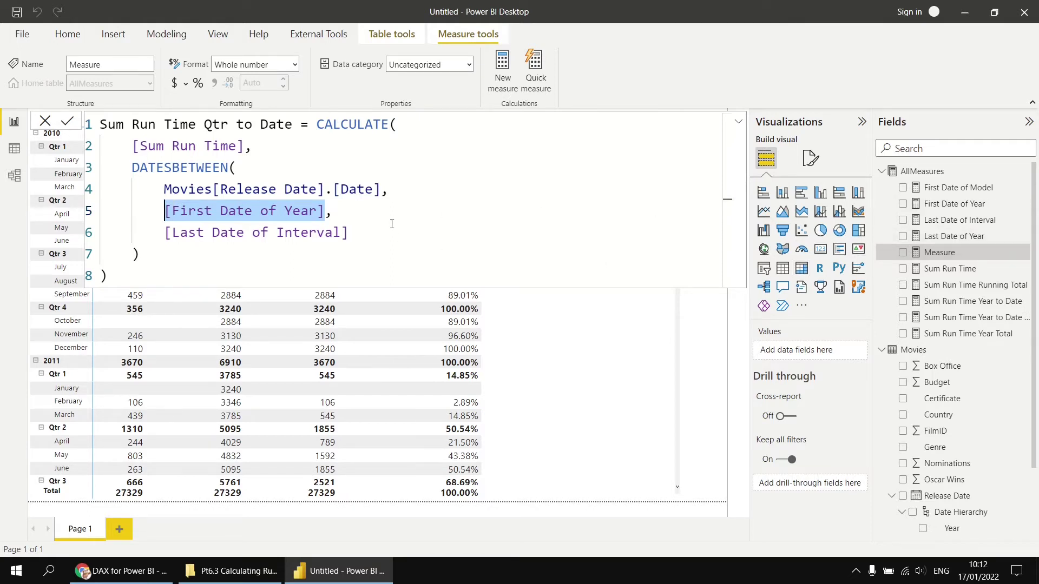
pyautogui.press('Tab')
pyautogui.write('st')
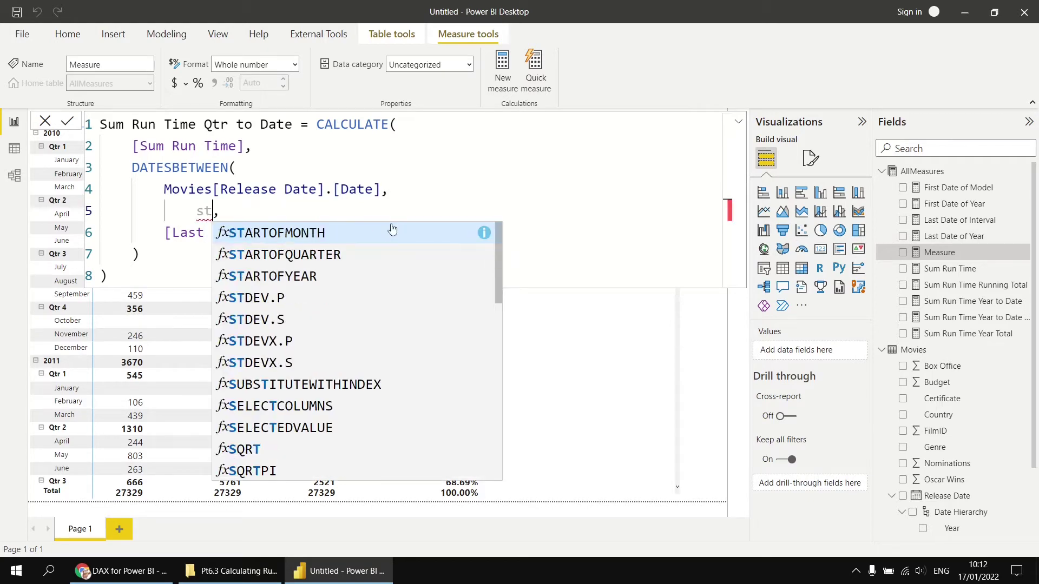
pyautogui.press('Down')
pyautogui.press('Tab')
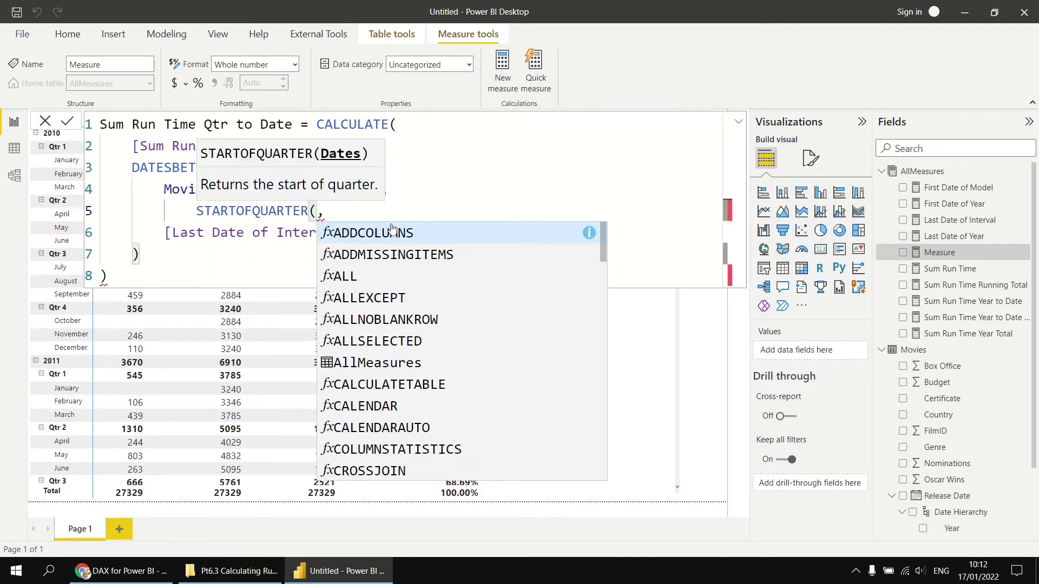
pyautogui.write('rel')
pyautogui.press('Down')
pyautogui.press('Tab')
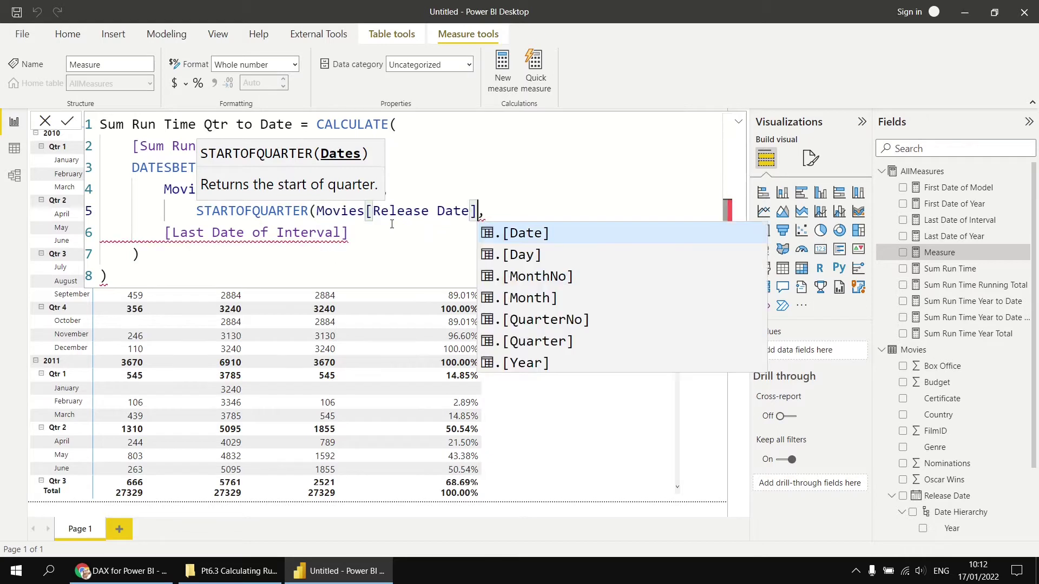
pyautogui.press('Tab')
pyautogui.write(')')
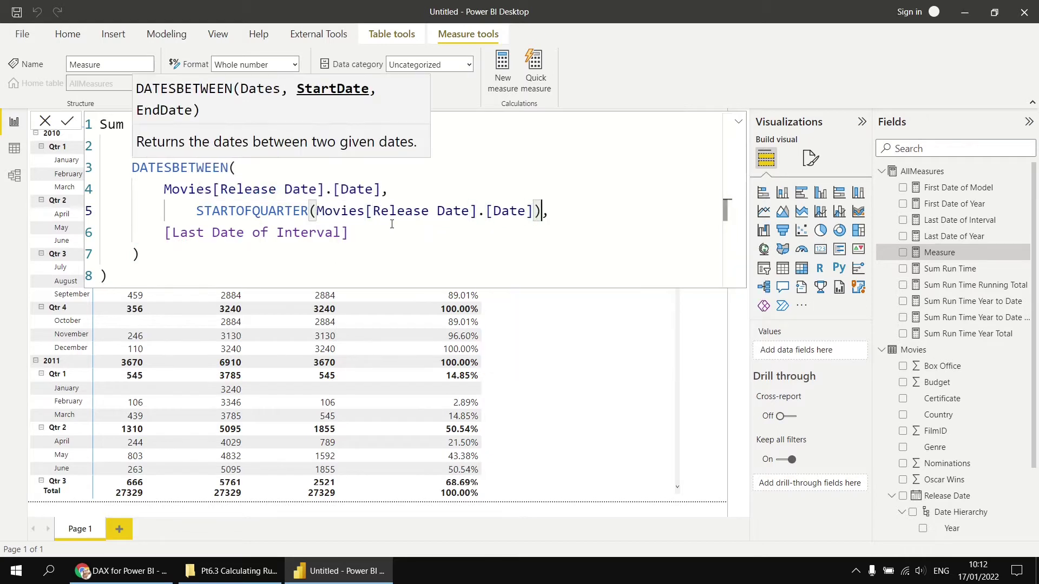
# - Save the measure with the STARTOFQUARTER line's extra indent removed and add Sum Run Time Qtr to Date to the matrix values
pyautogui.click(195, 210)
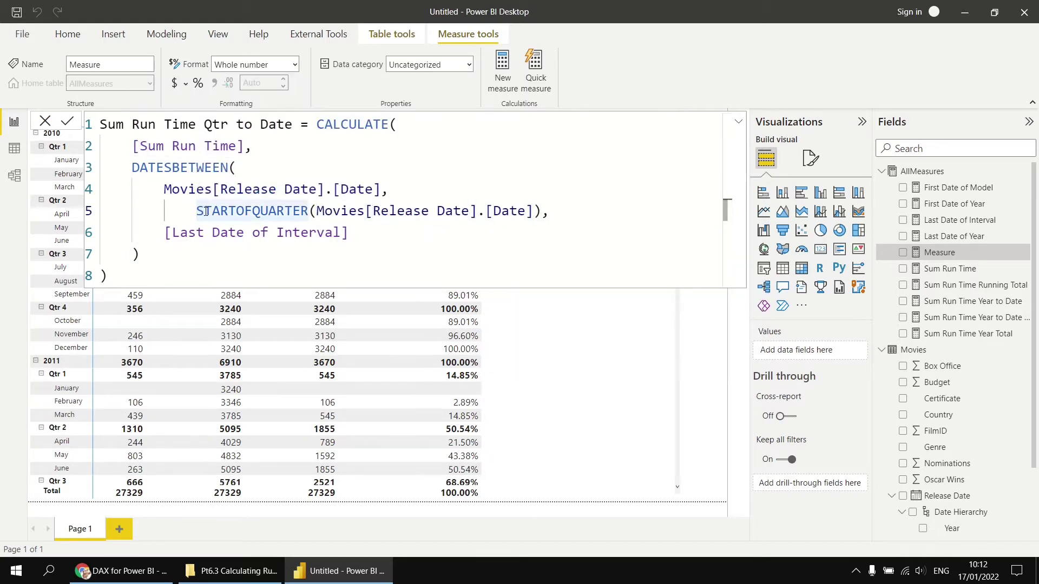
pyautogui.press('BackSpace')
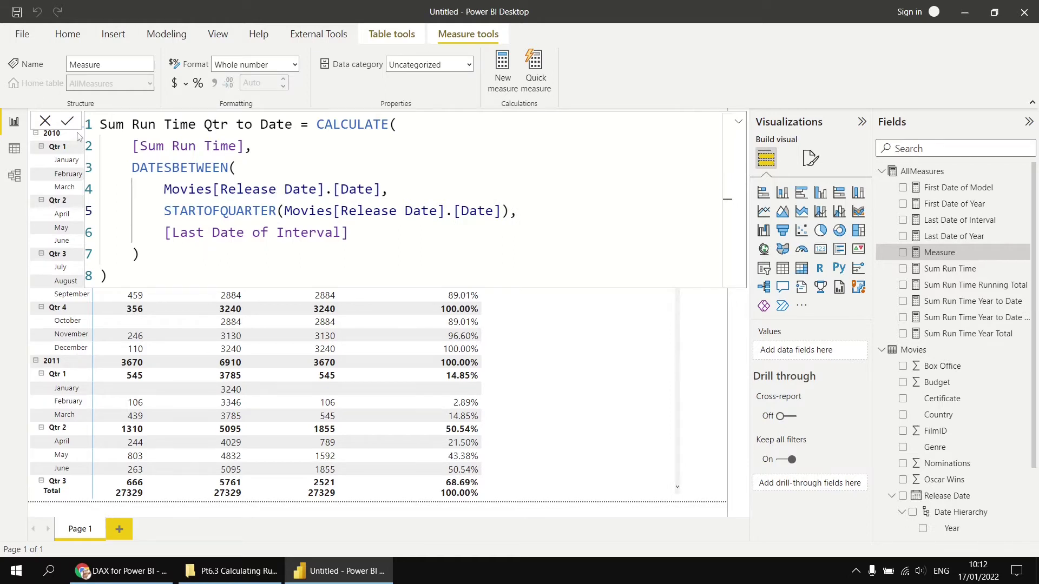
pyautogui.click(774, 349)
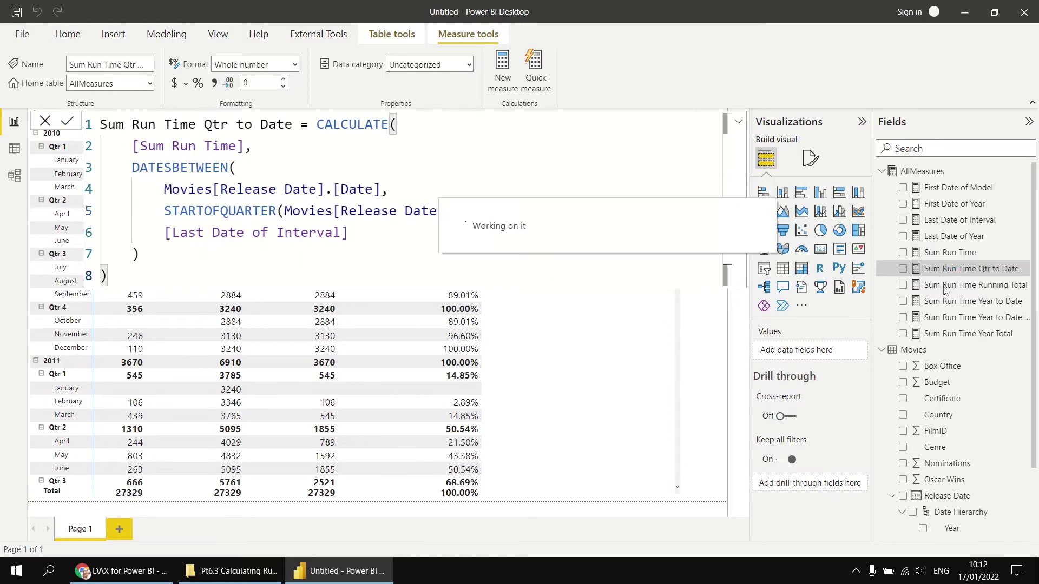
pyautogui.moveTo(961, 273); pyautogui.dragTo(557, 332)
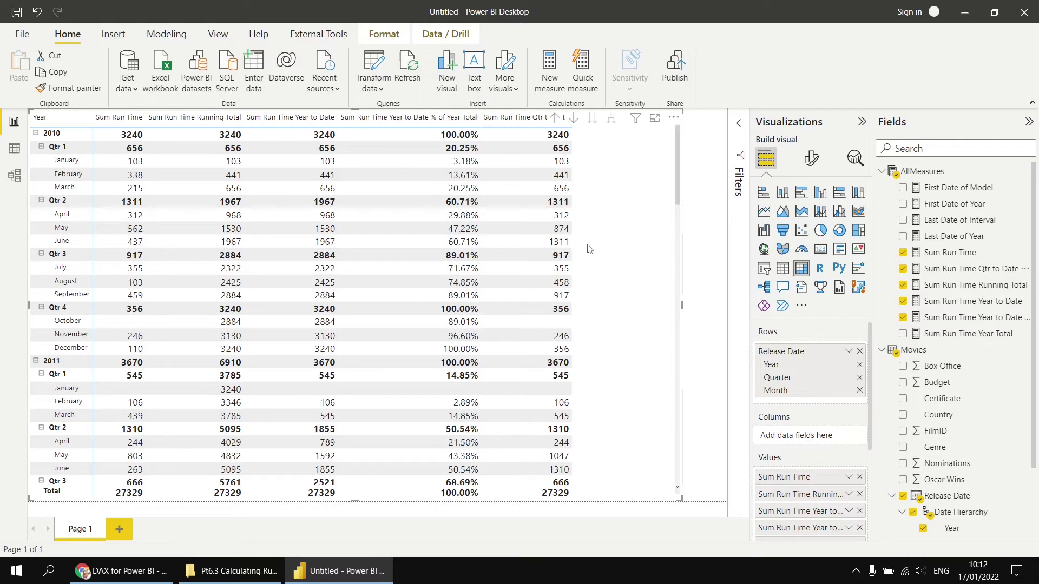
# - Copy the Sum Run Time Year Total formula into a new AllMeasures measure and rename the copy Sum Run Time Qtr Total
pyautogui.click(969, 337)
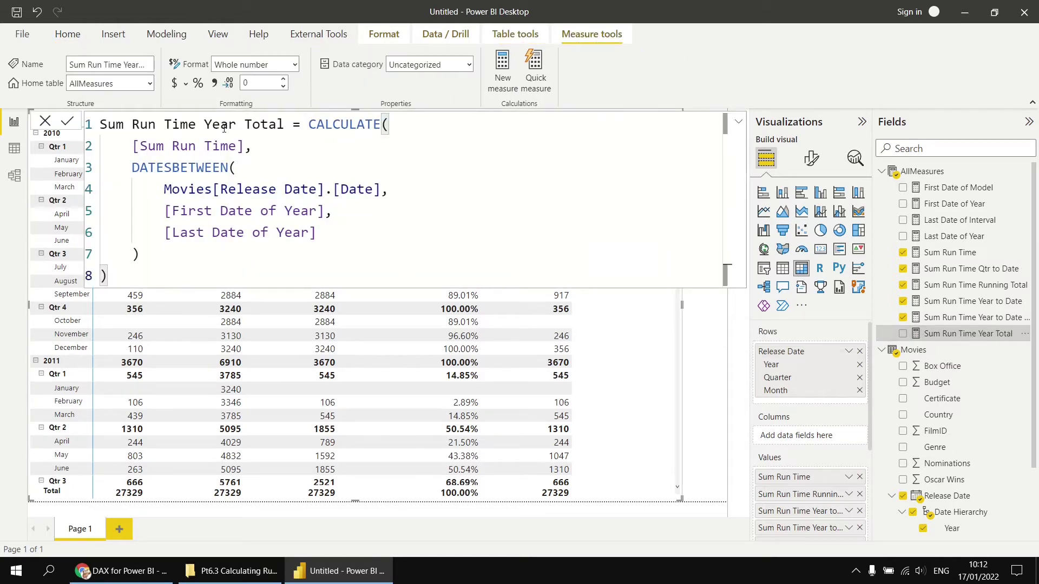
pyautogui.moveTo(118, 267); pyautogui.dragTo(98, 127)
pyautogui.hotkey('ctrl', 'c')
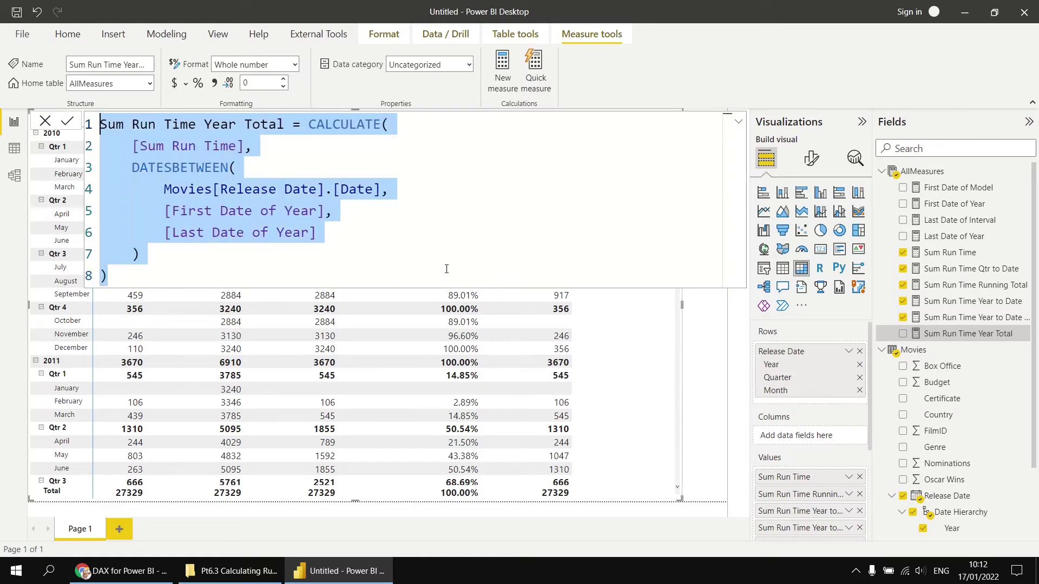
pyautogui.rightClick(919, 172)
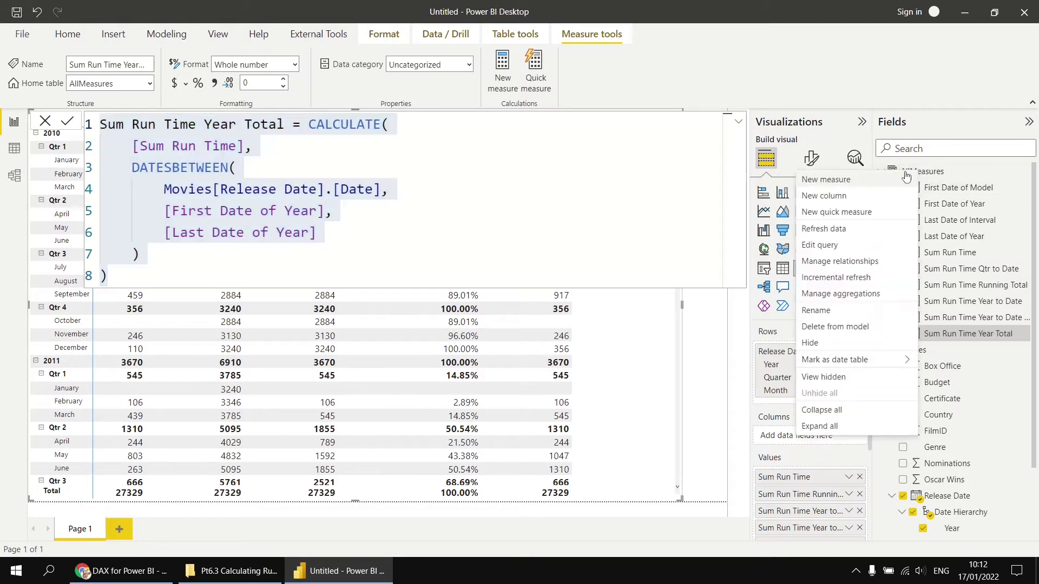
pyautogui.click(854, 185)
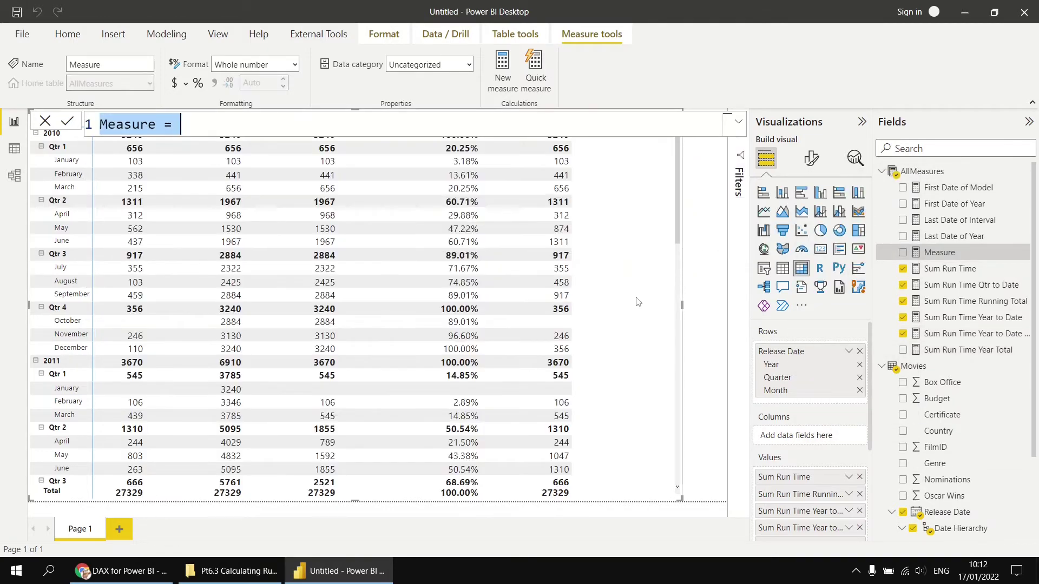
pyautogui.hotkey('ctrl', 'v')
pyautogui.doubleClick(220, 124)
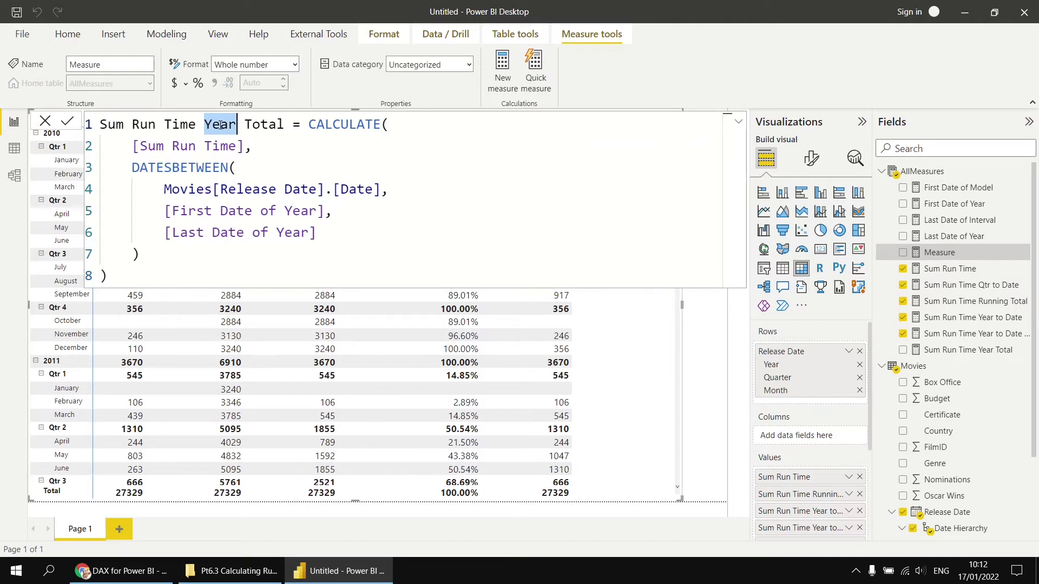
pyautogui.write('Wtr')
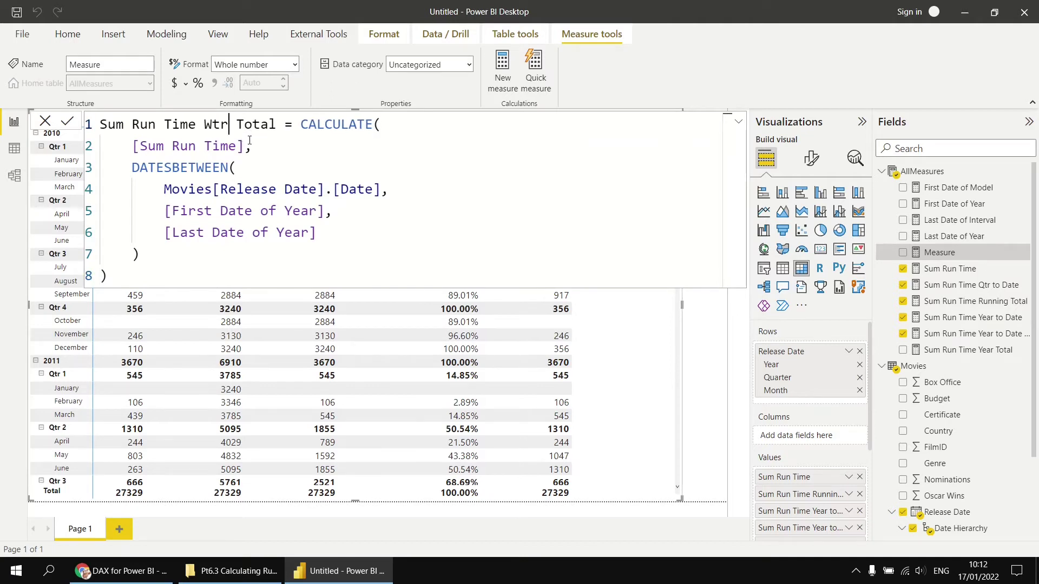
pyautogui.press('BackSpace')
pyautogui.press('BackSpace')
pyautogui.press('BackSpace')
pyautogui.write('Qtr')
# - Replace [First Date of Year] in the Sum Run Time Qtr Total formula with STARTOFQUARTER(Movies[Release Date].[Date])
pyautogui.moveTo(168, 210); pyautogui.dragTo(325, 211)
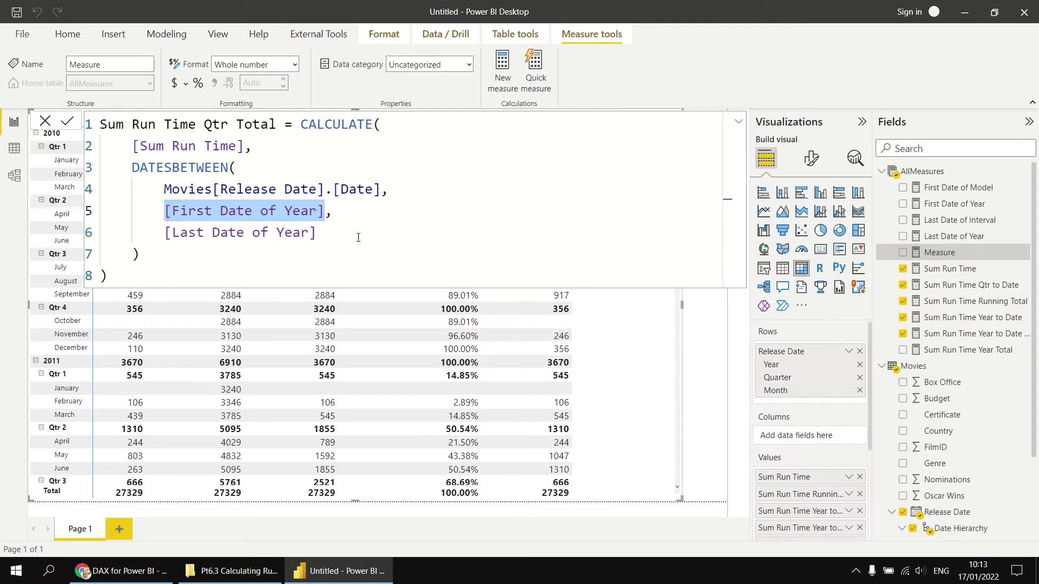
pyautogui.write('st,')
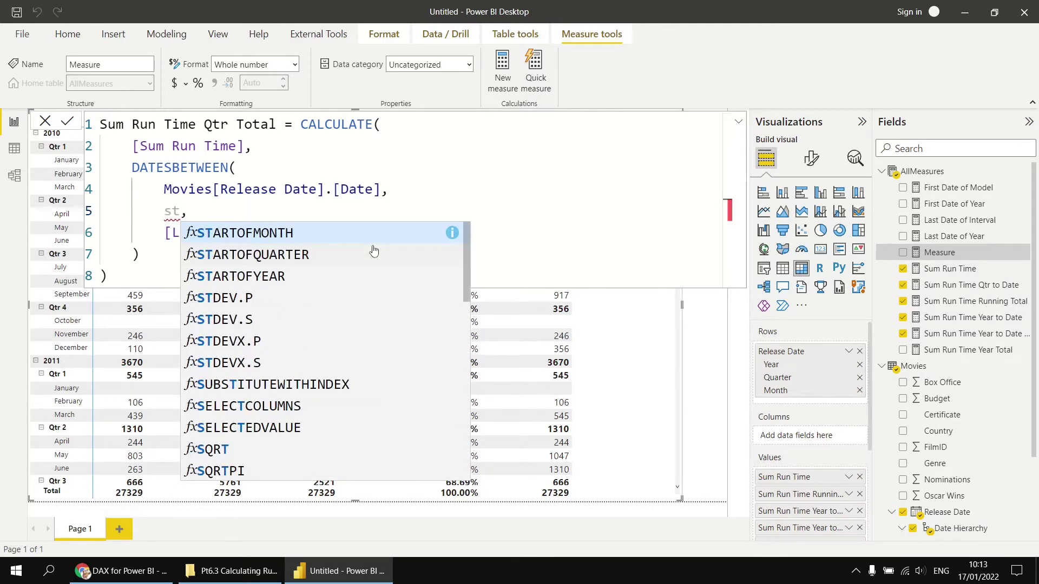
pyautogui.click(373, 254)
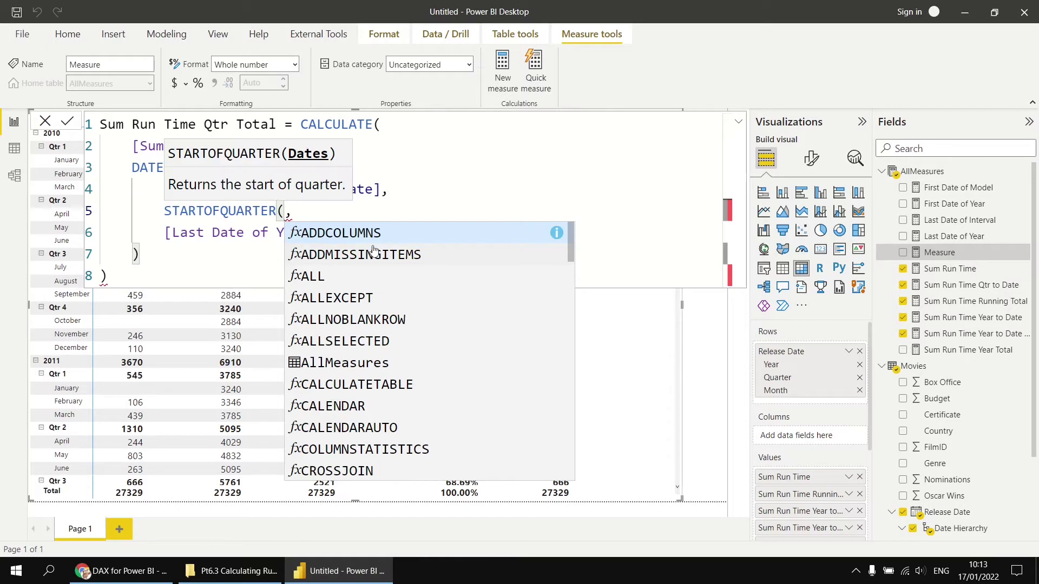
pyautogui.write('rel')
pyautogui.click(374, 250)
pyautogui.write('.')
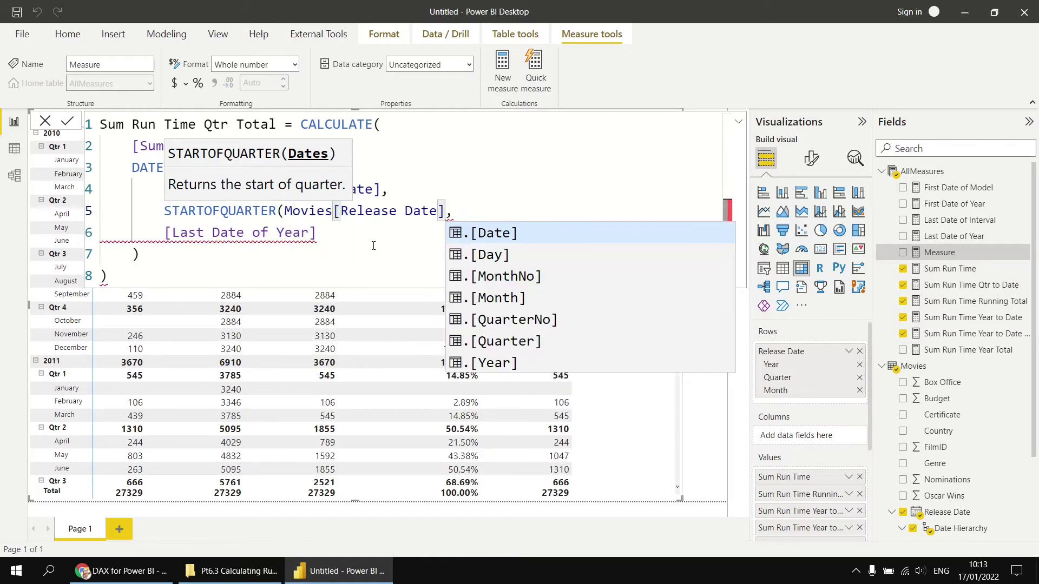
pyautogui.press('Tab')
pyautogui.write(')')
# - Replace [Last Date of Year] in the quarter total formula with ENDOFQUARTER(Movies[Release Date].[Date])
pyautogui.moveTo(316, 239); pyautogui.dragTo(167, 234)
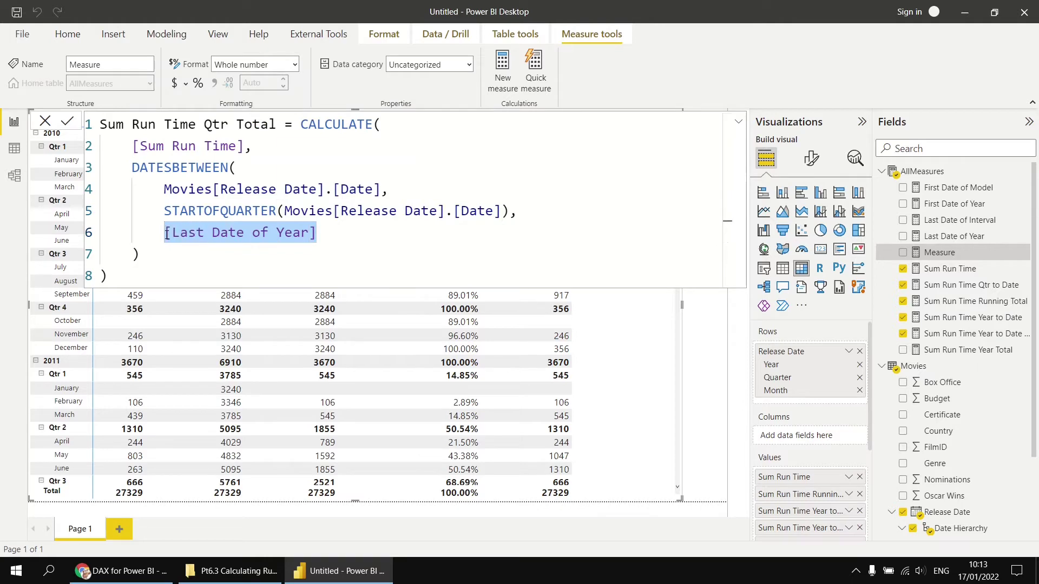
pyautogui.write('end')
pyautogui.press('Down')
pyautogui.press('Tab')
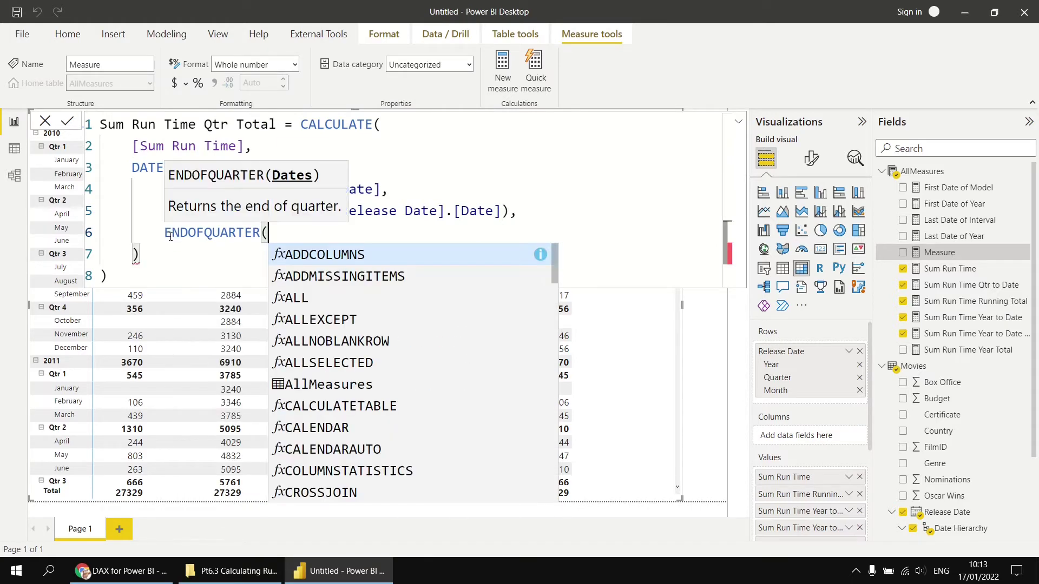
pyautogui.write('rele')
pyautogui.press('Down')
pyautogui.press('Tab')
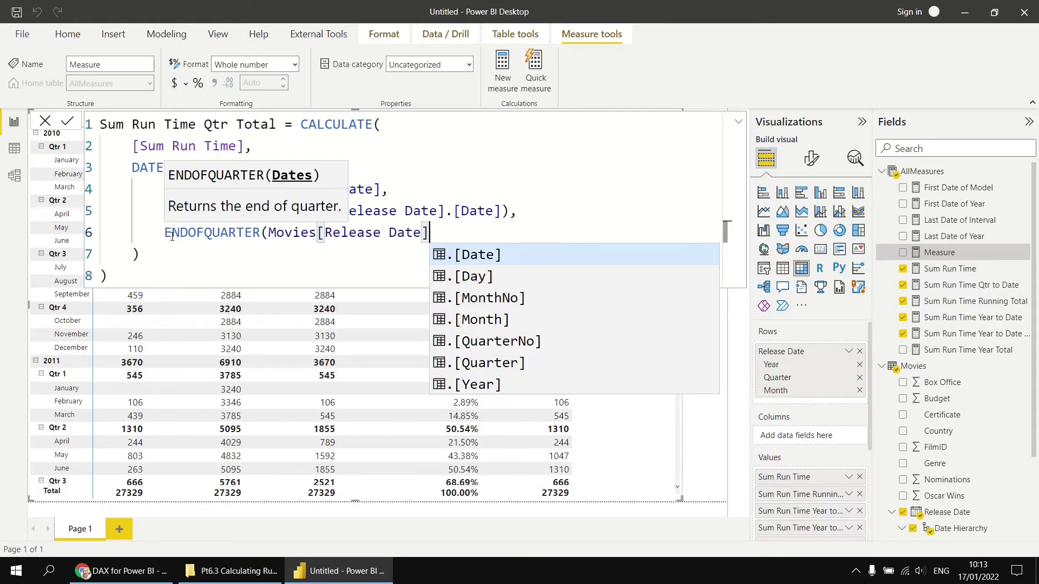
pyautogui.press('Tab')
pyautogui.write(')')
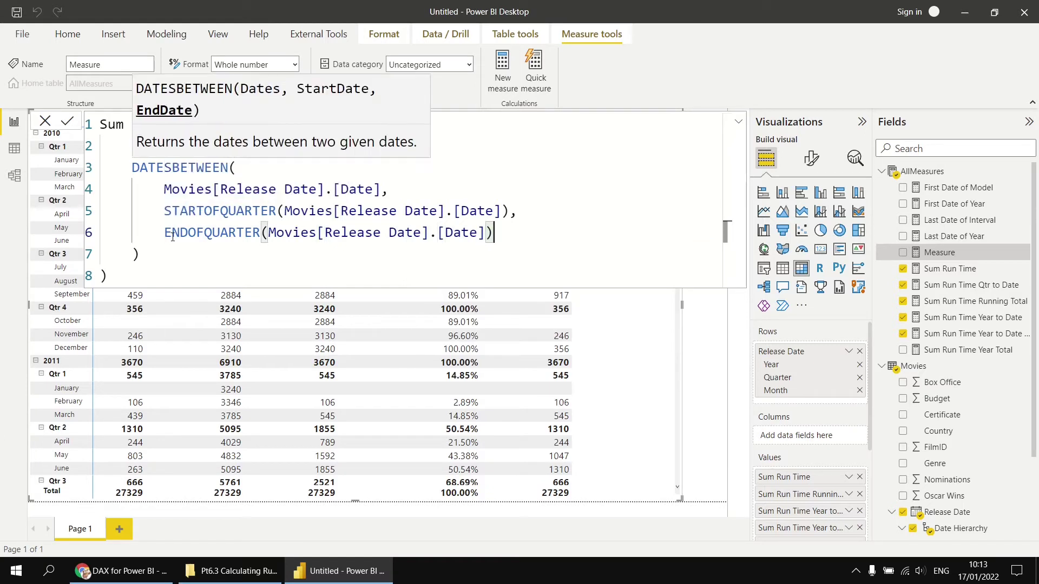
# - Save the Sum Run Time Qtr Total measure and add it to the matrix values
pyautogui.click(101, 279)
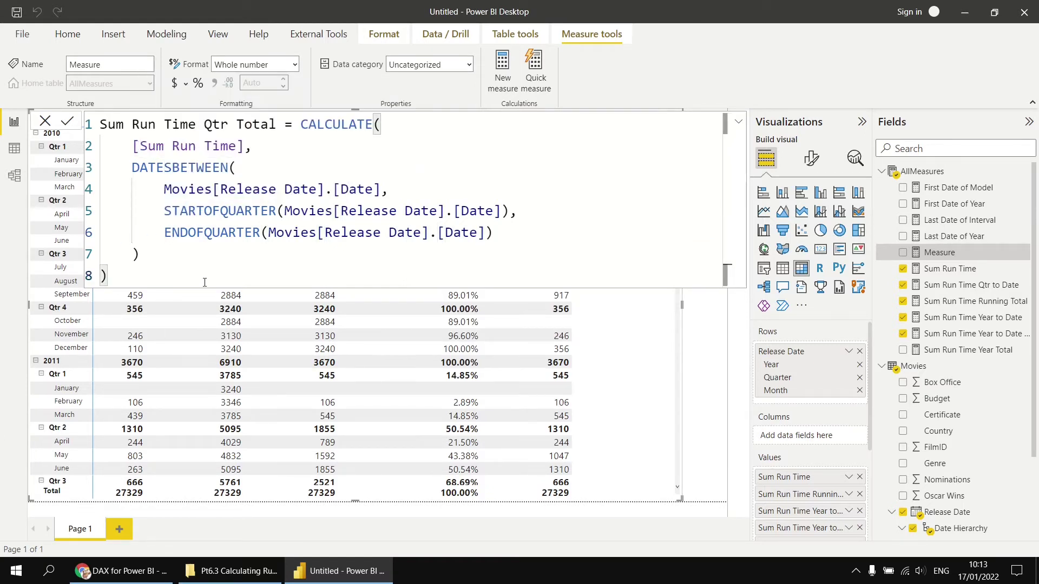
pyautogui.click(67, 121)
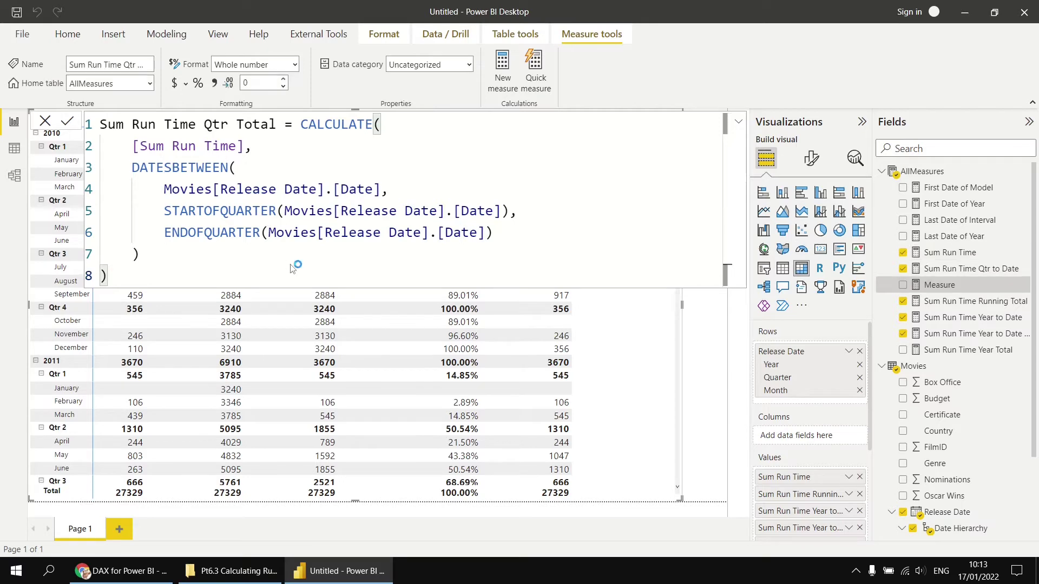
pyautogui.moveTo(985, 290); pyautogui.dragTo(670, 319)
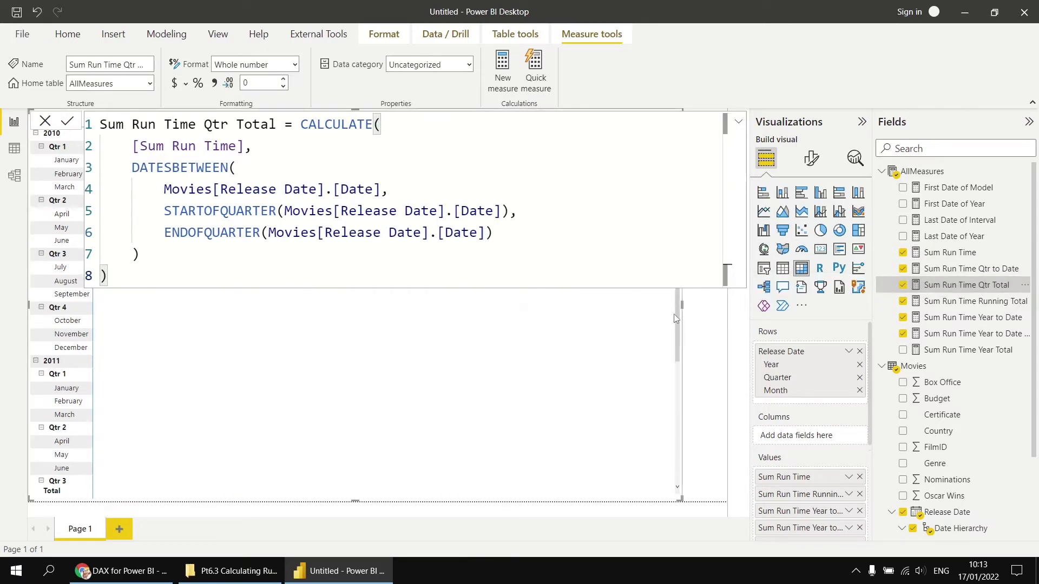
pyautogui.click(674, 307)
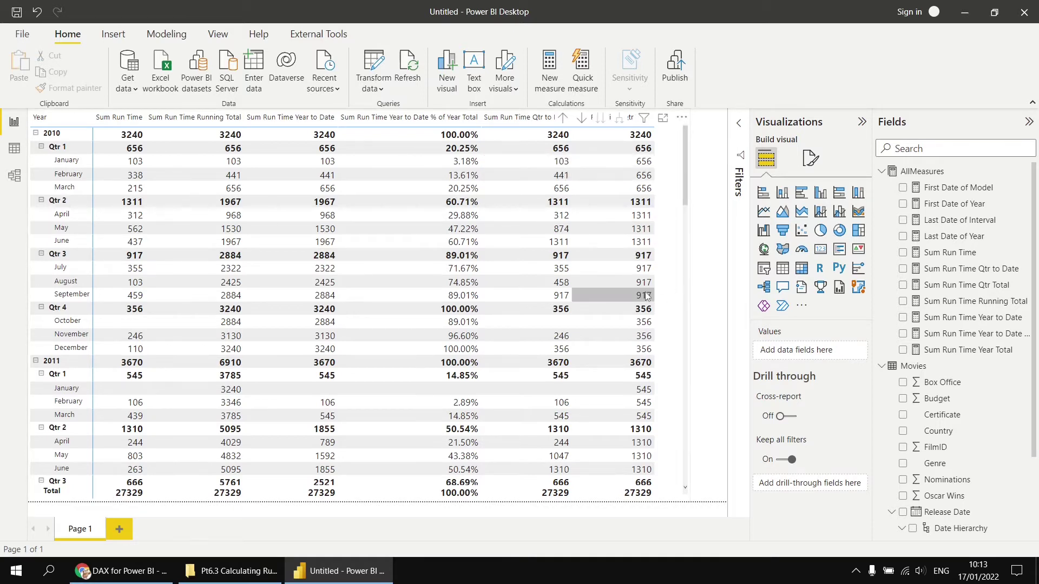
pyautogui.click(672, 296)
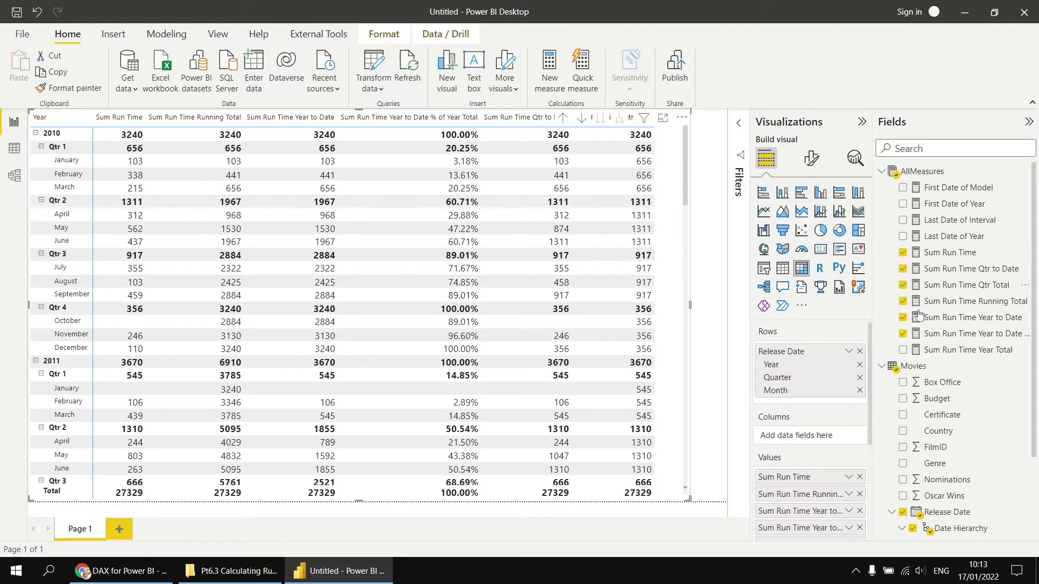
# - Widen the Fields list and copy the Sum Run Time Year to Date % of Year Total formula into a new AllMeasures measure
pyautogui.moveTo(940, 350); pyautogui.dragTo(942, 353)
pyautogui.moveTo(872, 326); pyautogui.dragTo(853, 326)
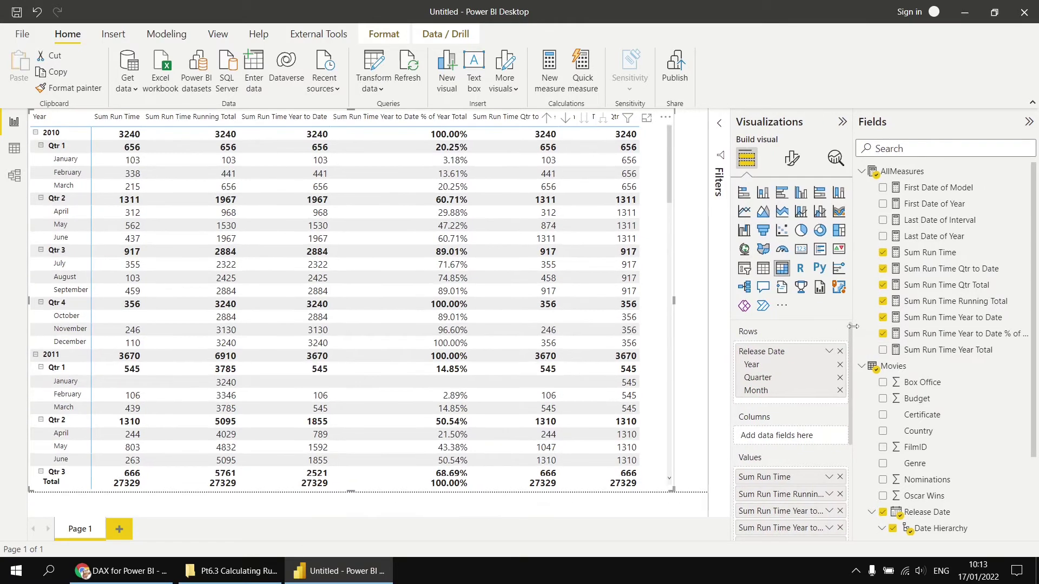
pyautogui.click(944, 333)
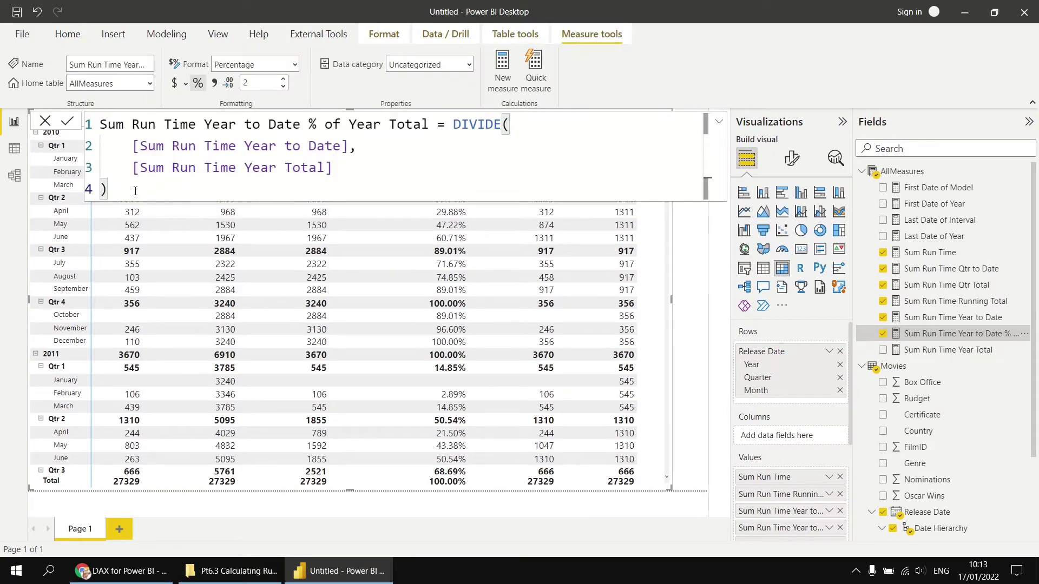
pyautogui.moveTo(136, 191); pyautogui.dragTo(83, 124)
pyautogui.hotkey('ctrl', 'c')
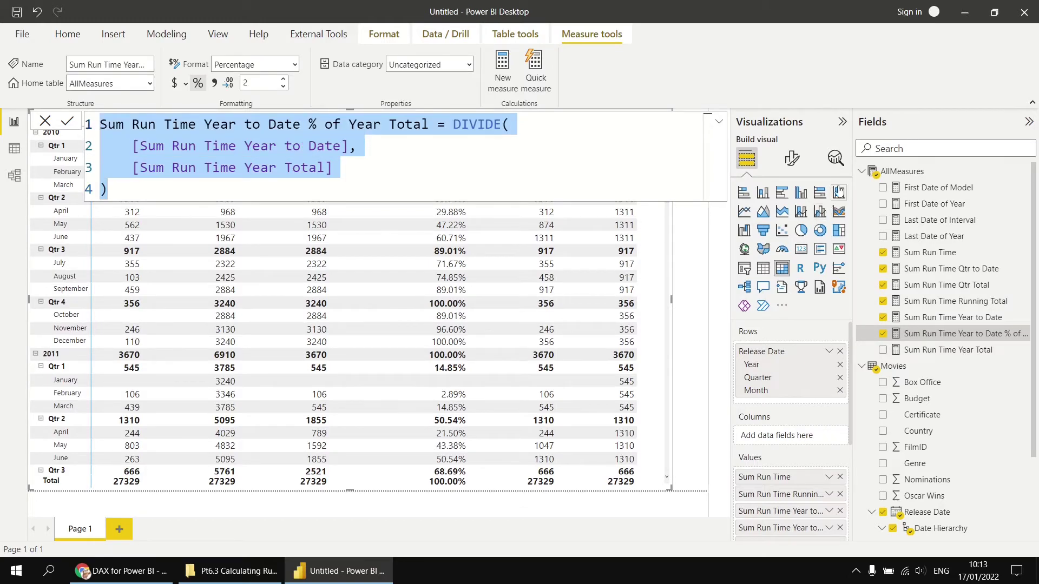
pyautogui.rightClick(870, 177)
pyautogui.click(920, 178)
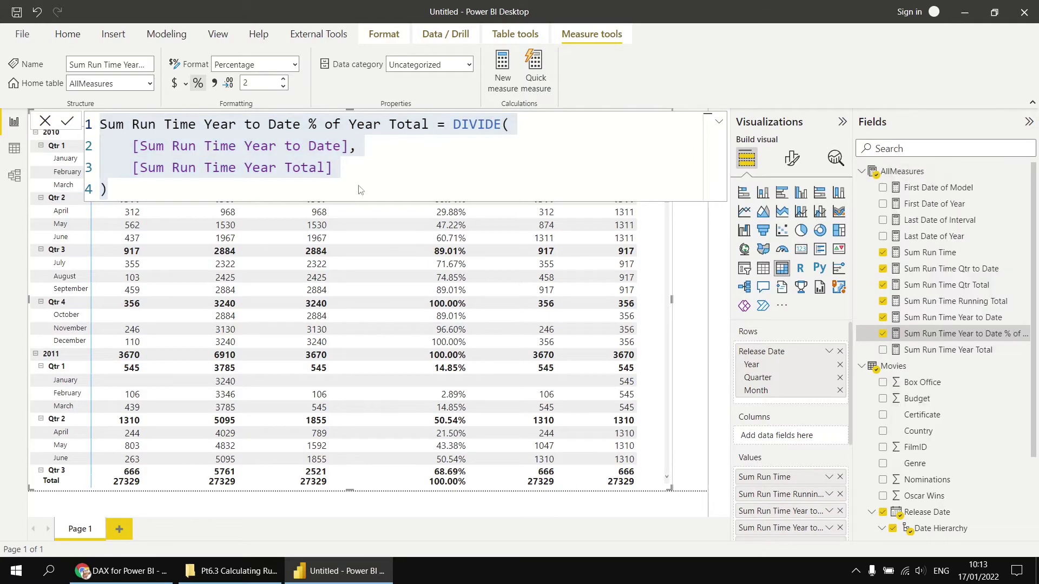
pyautogui.hotkey('ctrl', 'a')
pyautogui.hotkey('ctrl', 'v')
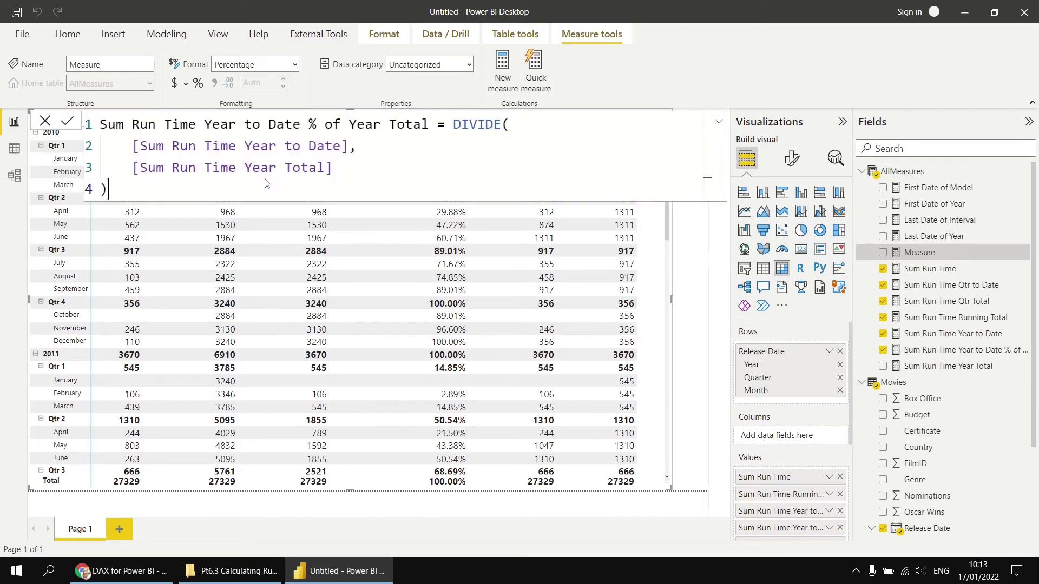
# - Rename the copied measure Sum Run Time Qtr to Date % of Qtr Total
pyautogui.doubleClick(220, 124)
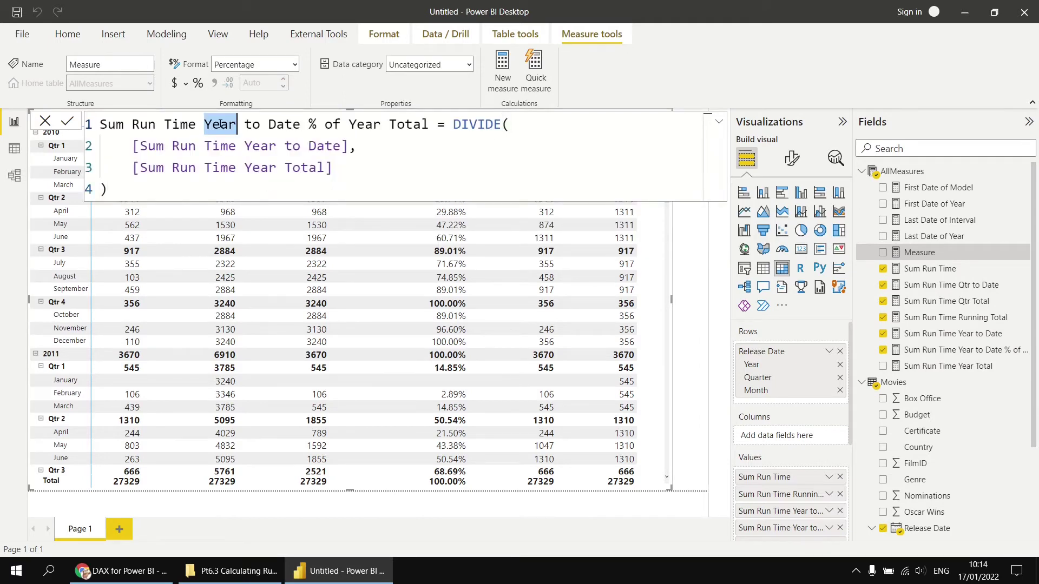
pyautogui.write('Qtr')
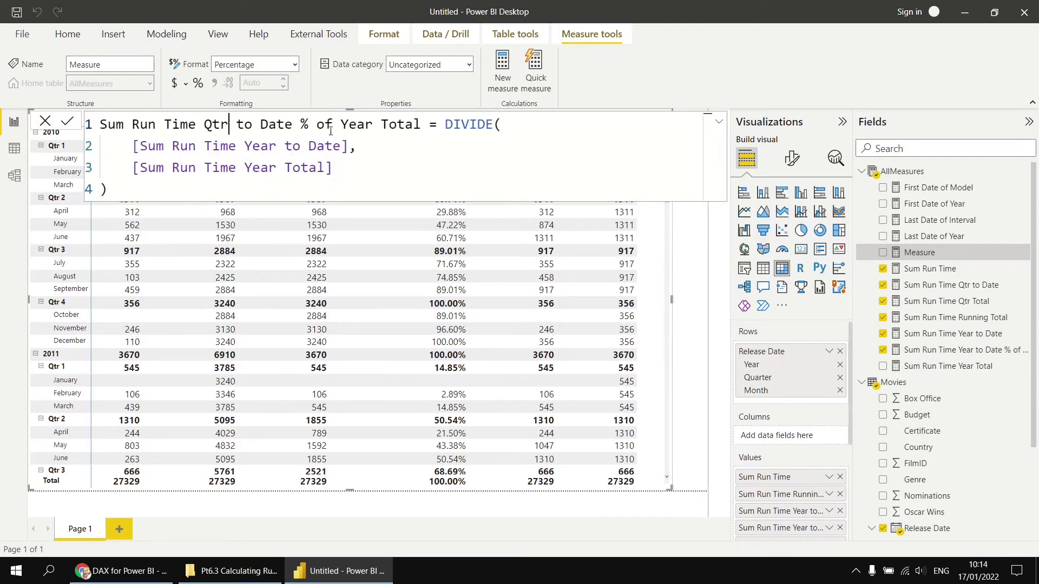
pyautogui.doubleClick(356, 126)
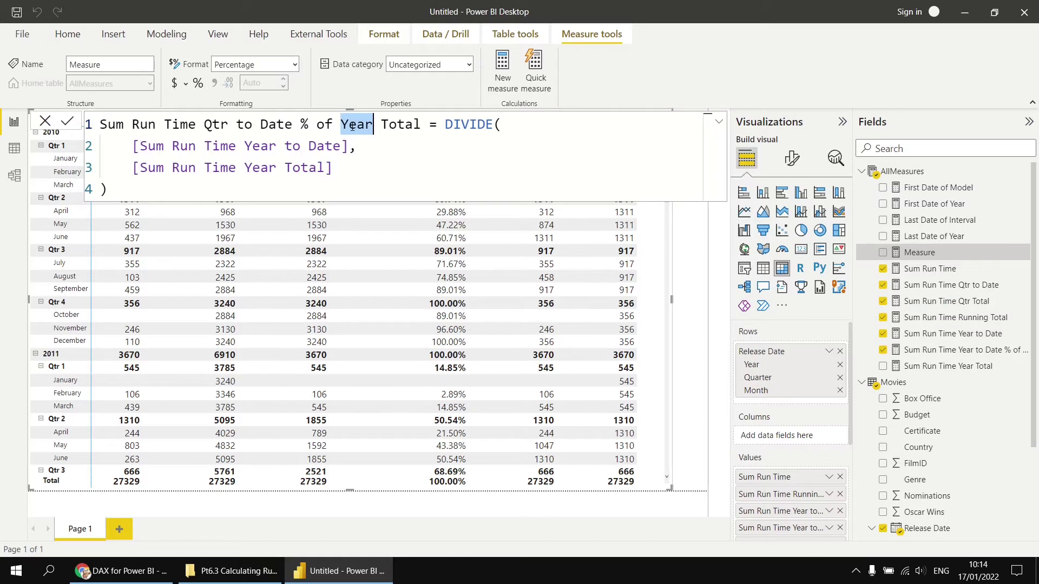
pyautogui.write('Wtr')
pyautogui.moveTo(349, 126); pyautogui.dragTo(342, 125)
pyautogui.write('Qt')
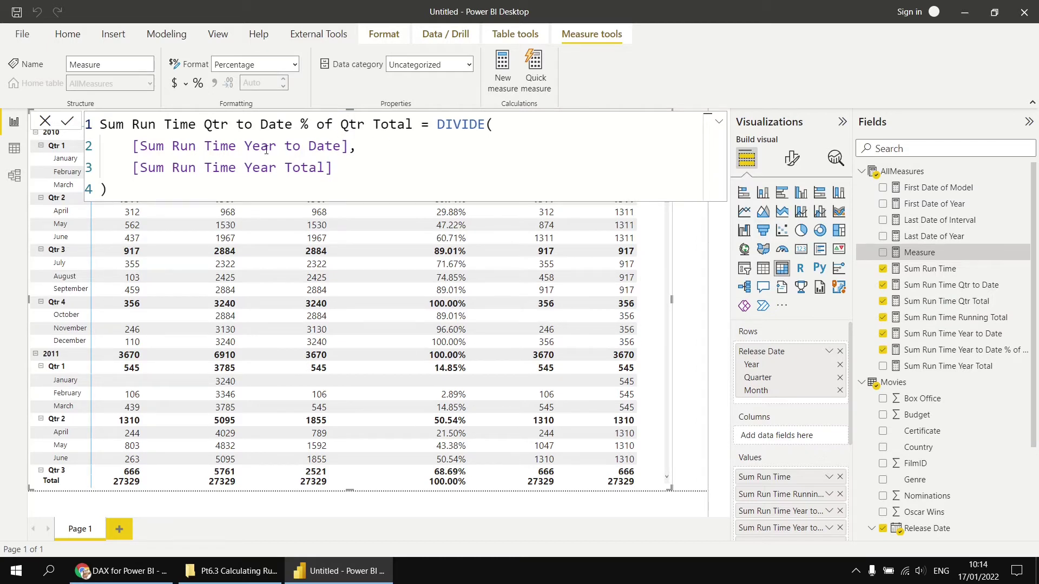
# - Change the DIVIDE arguments to [Sum Run Time Qtr to Date] and [Sum Run Time Qtr Total], and save the measure
pyautogui.moveTo(245, 146); pyautogui.dragTo(276, 146)
pyautogui.write('Qtr')
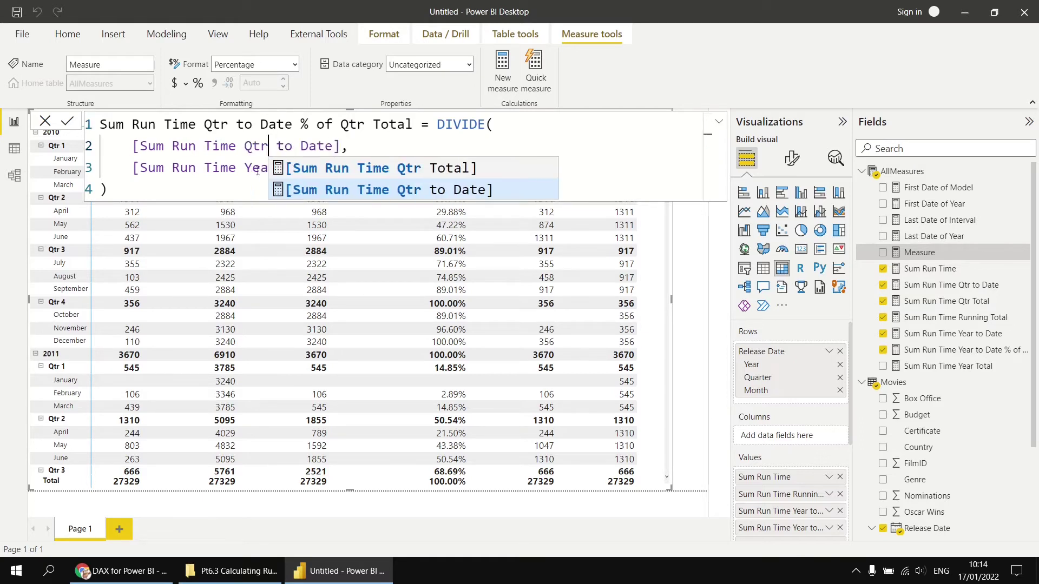
pyautogui.click(245, 167)
pyautogui.moveTo(245, 167); pyautogui.dragTo(276, 169)
pyautogui.write('Qtr Total')
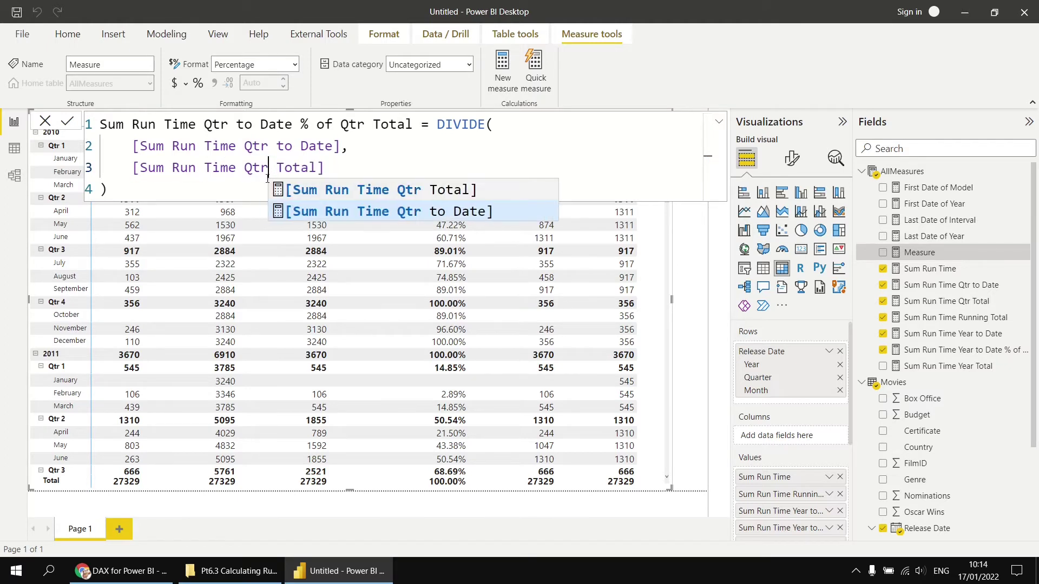
pyautogui.click(212, 191)
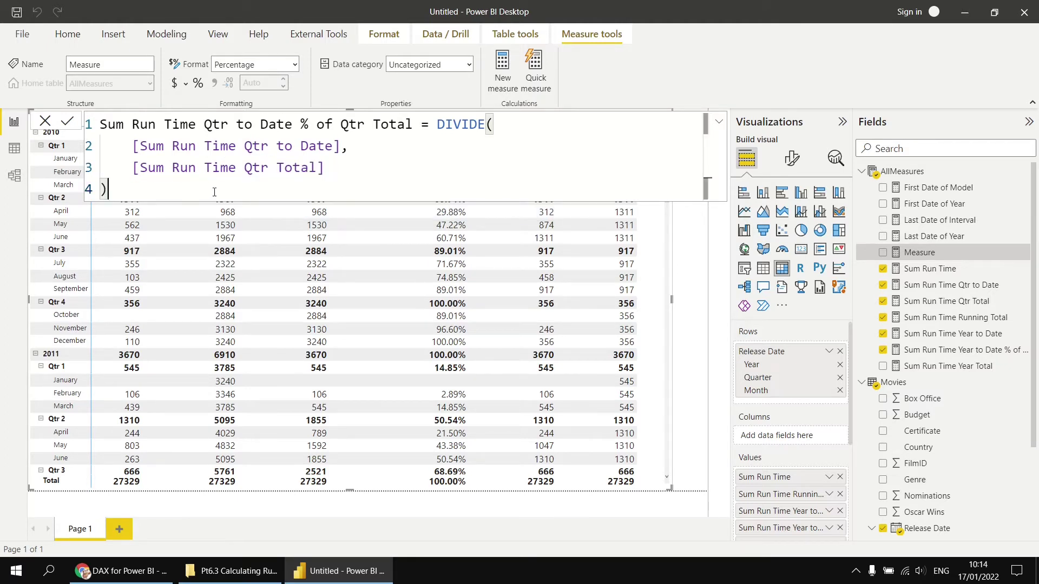
pyautogui.click(67, 121)
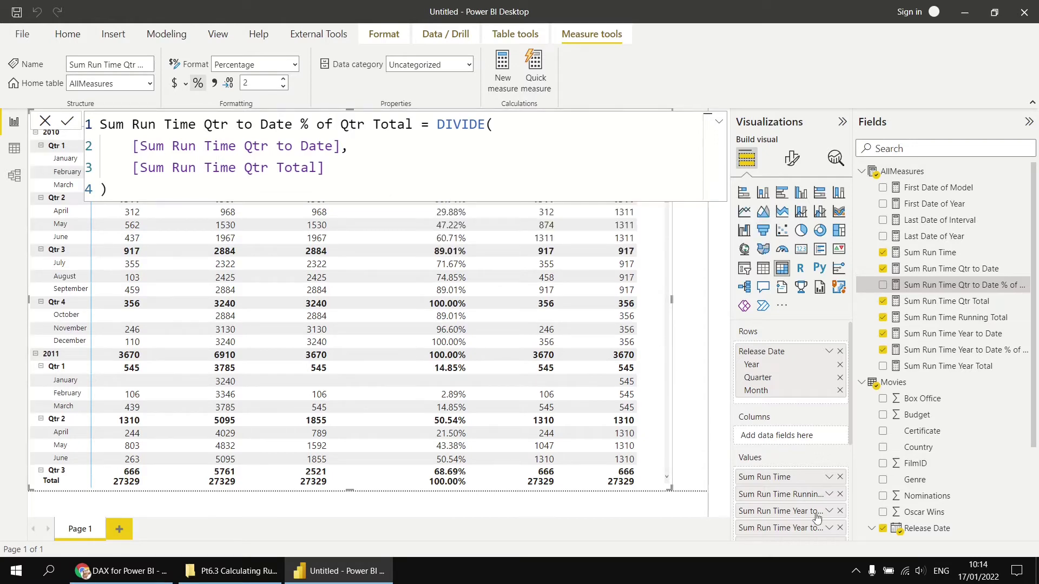
# - Replace Sum Run Time Qtr Total in the matrix with Sum Run Time Qtr to Date % of Qtr Total, and widen the matrix to fit
pyautogui.scroll(-3, 795, 412)
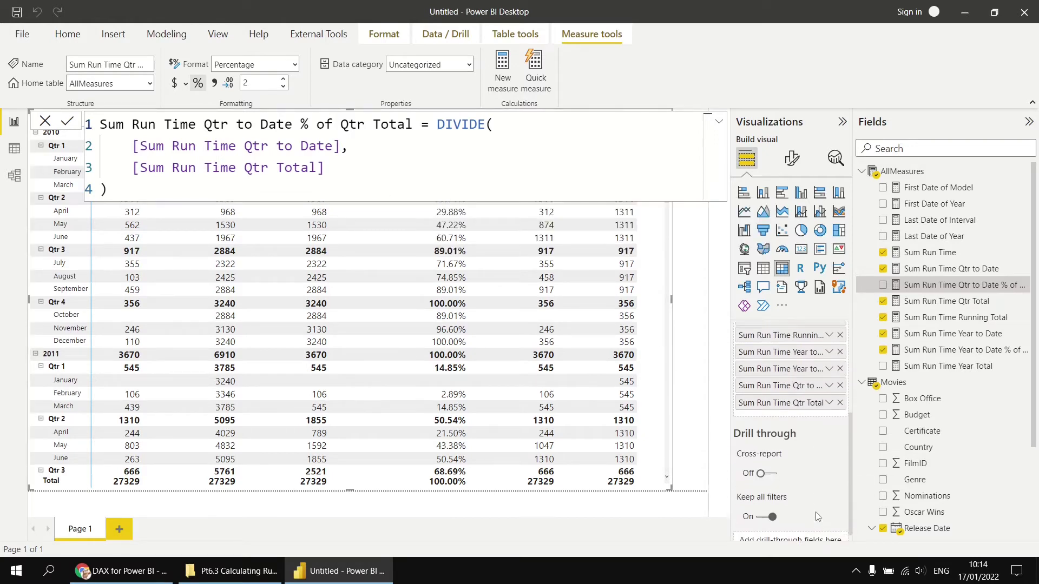
pyautogui.click(839, 397)
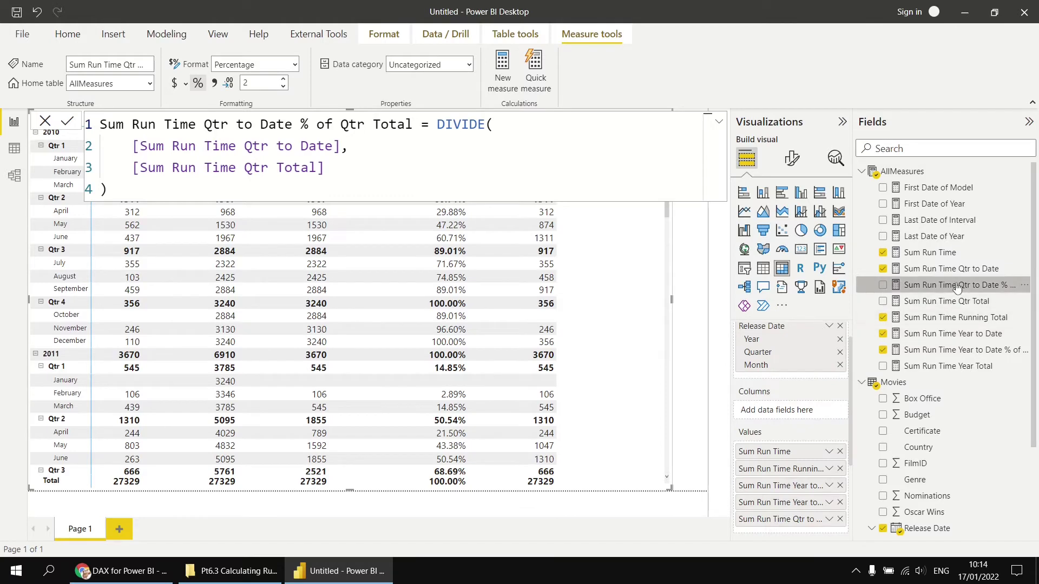
pyautogui.moveTo(957, 287); pyautogui.dragTo(630, 352)
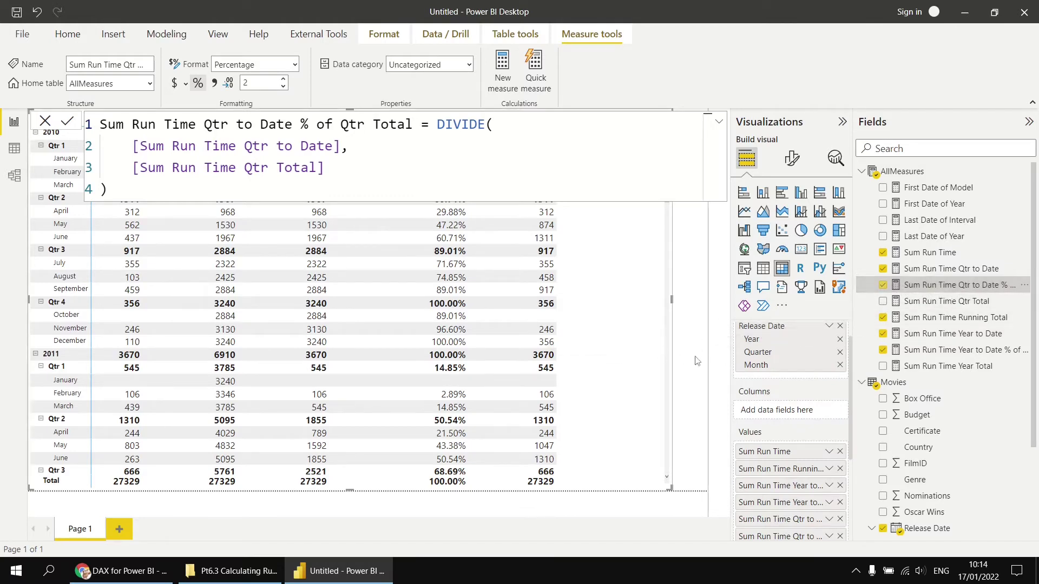
pyautogui.moveTo(671, 302); pyautogui.dragTo(704, 307)
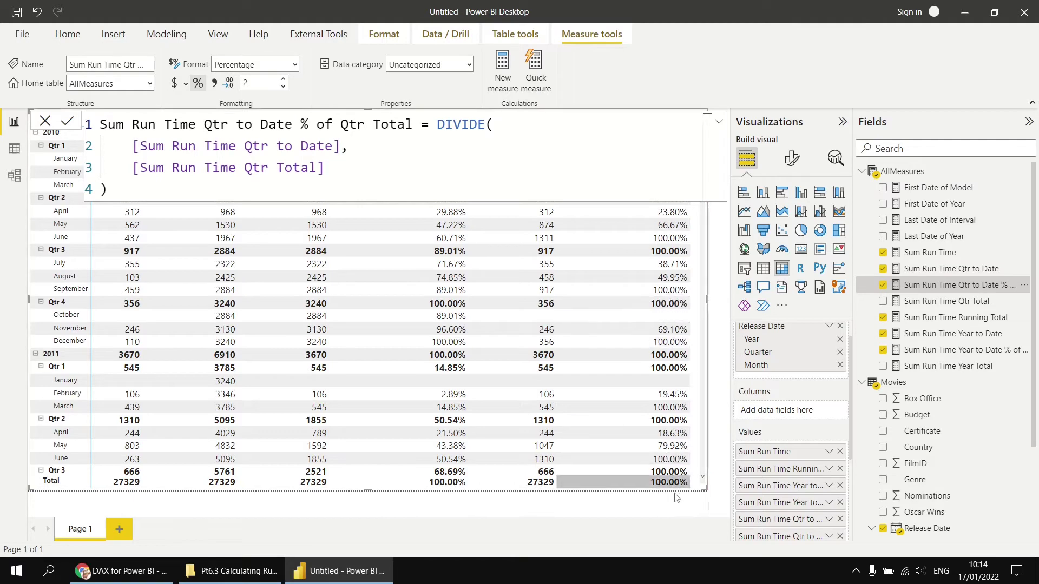
pyautogui.click(649, 504)
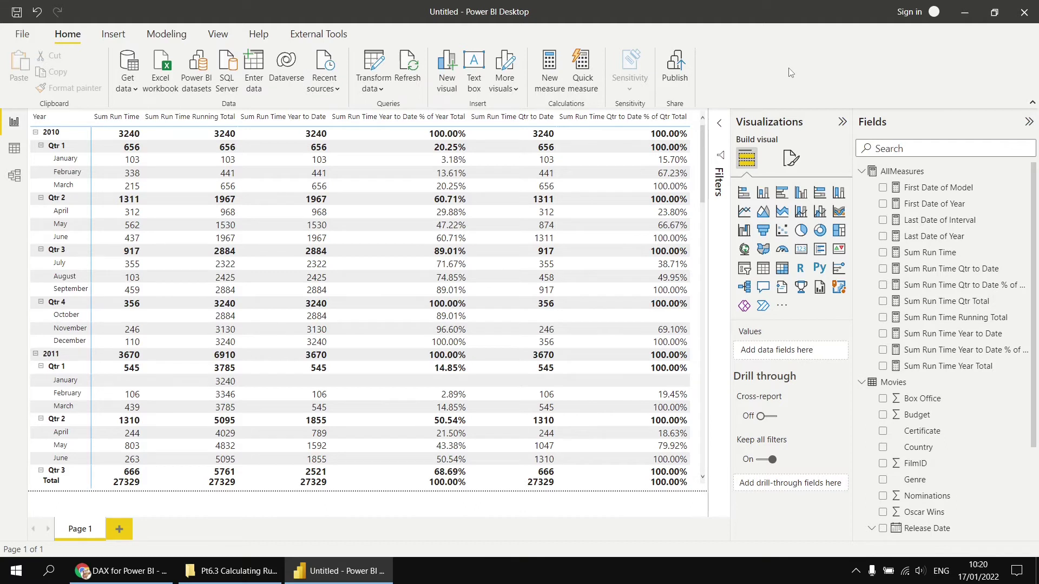
# - Remove the running total, the year-to-date percentage, the quarter-to-date measure and its percentage from the matrix values
pyautogui.click(696, 486)
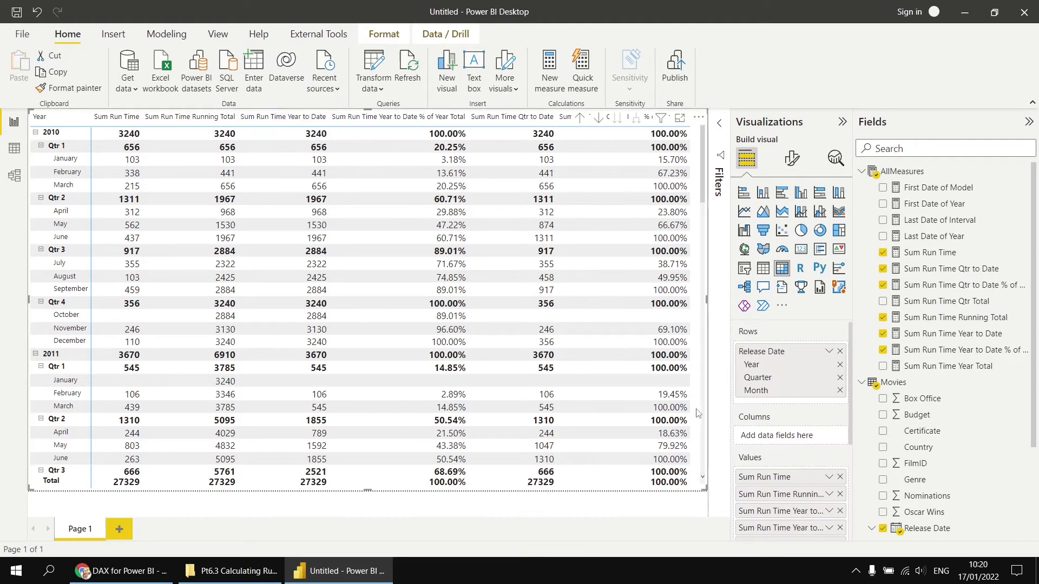
pyautogui.click(840, 494)
pyautogui.scroll(-1, 807, 502)
pyautogui.click(839, 479)
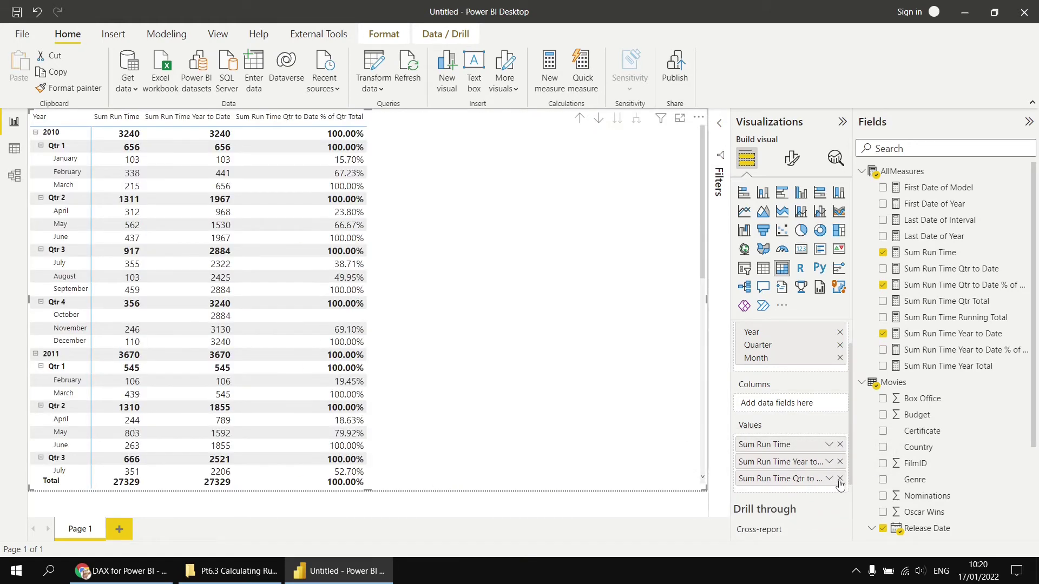
pyautogui.click(839, 479)
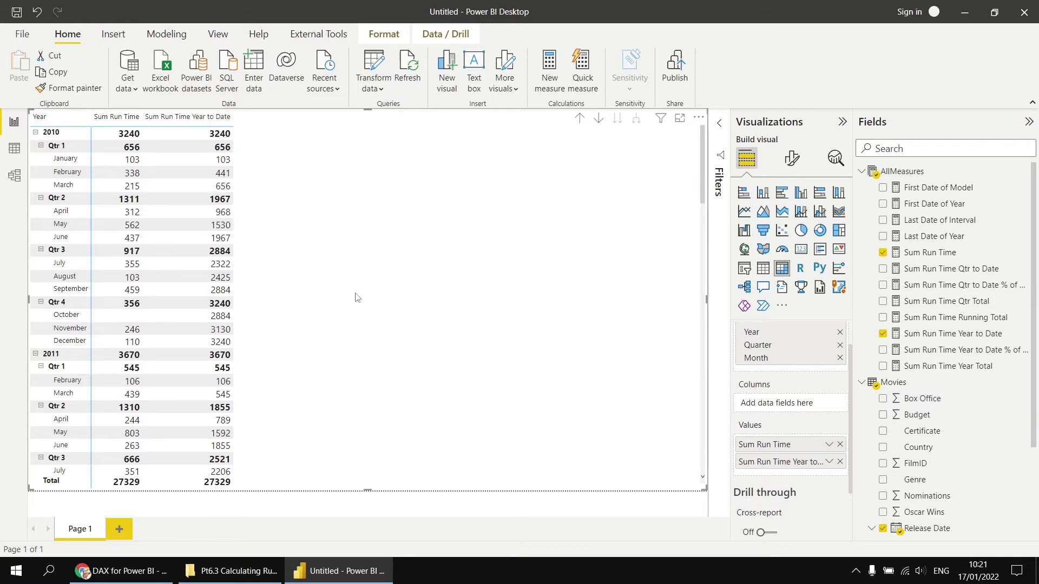
# - Copy the Sum Run Time Year to Date formula into a new measure in AllMeasures named Sum Run Time Year to Date 2
pyautogui.click(938, 336)
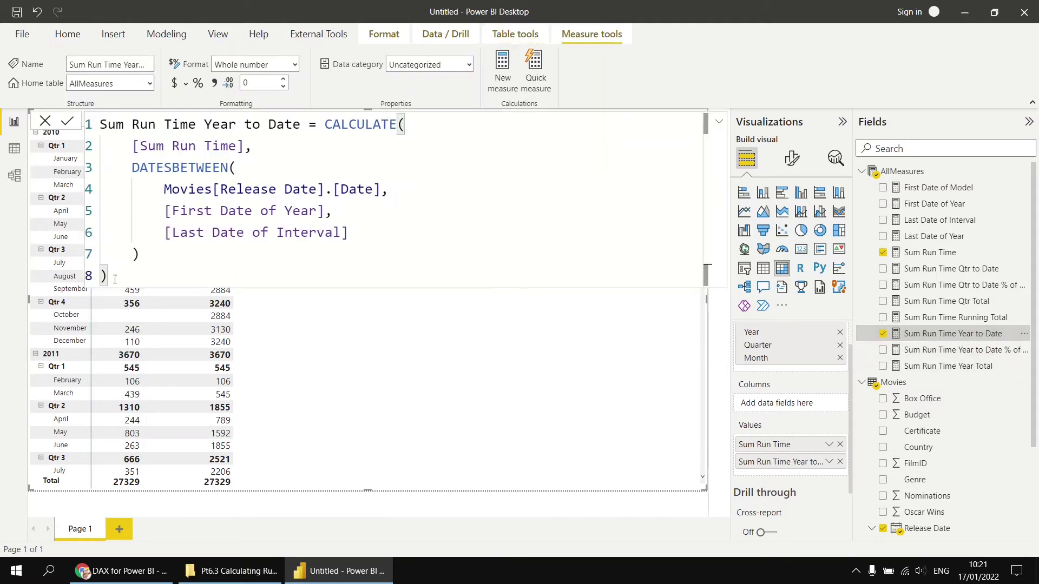
pyautogui.moveTo(121, 267); pyautogui.dragTo(99, 125)
pyautogui.hotkey('ctrl', 'c')
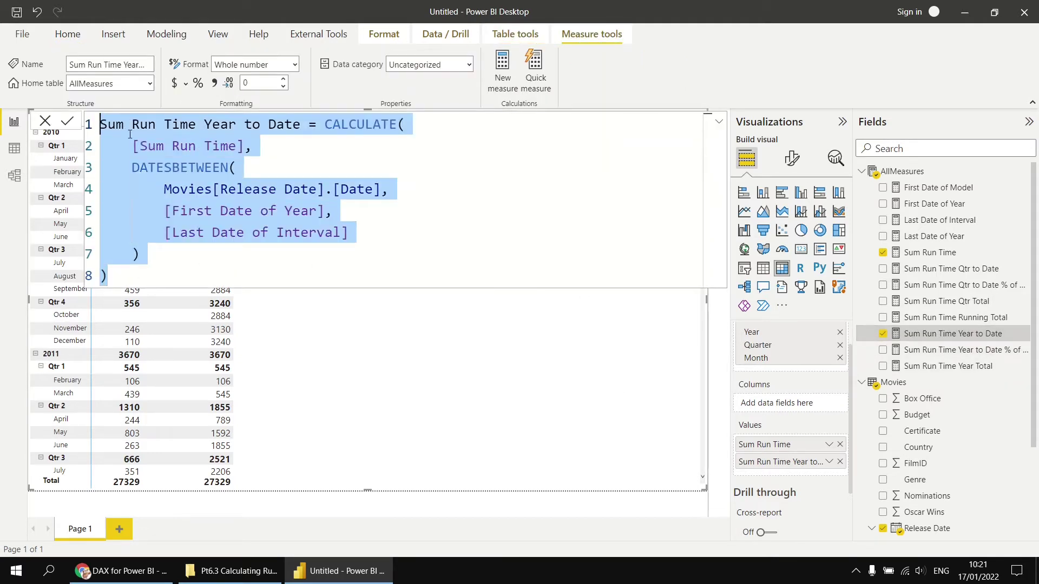
pyautogui.rightClick(906, 172)
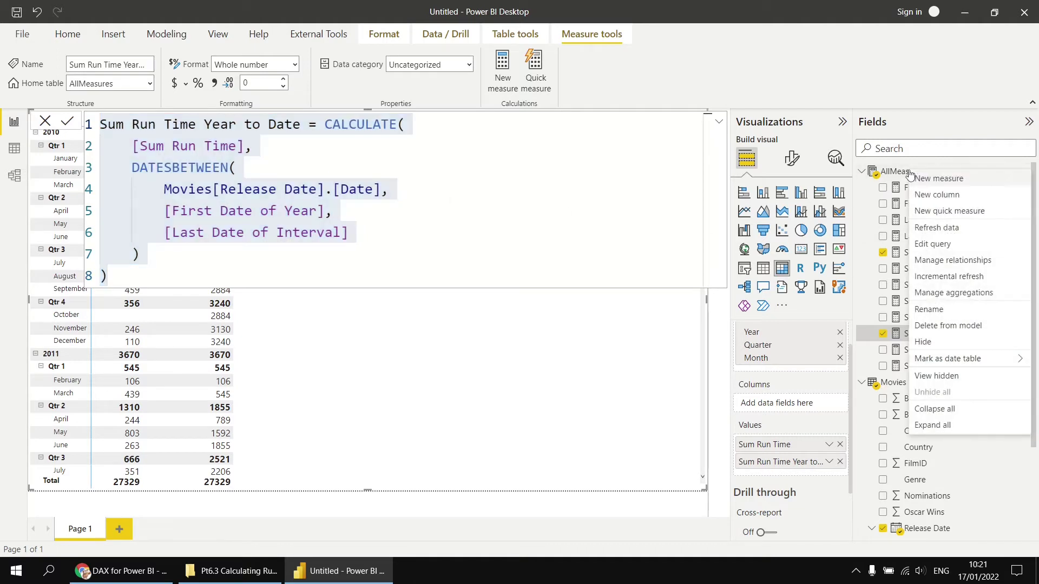
pyautogui.click(941, 184)
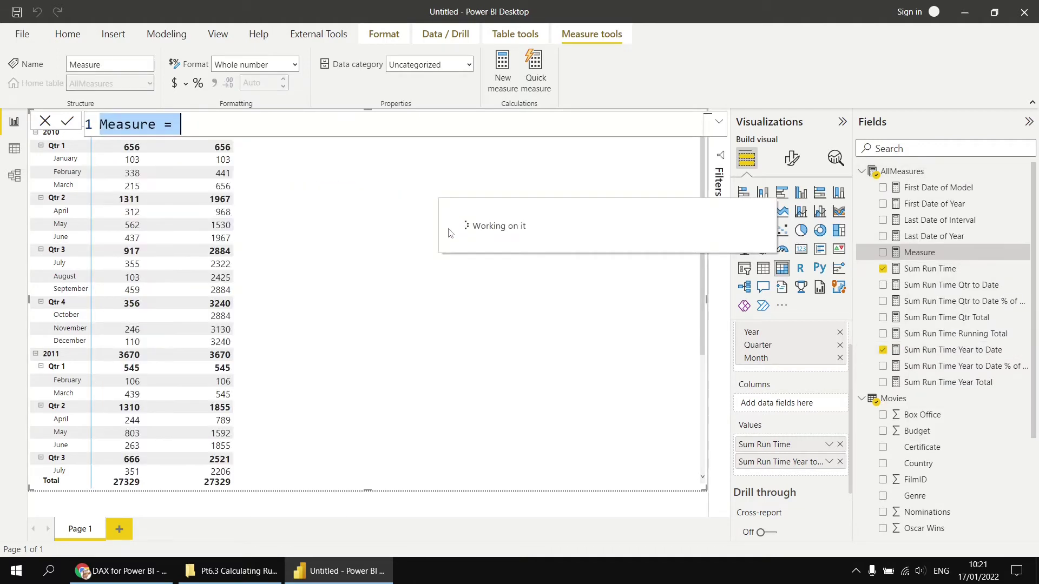
pyautogui.hotkey('ctrl', 'v')
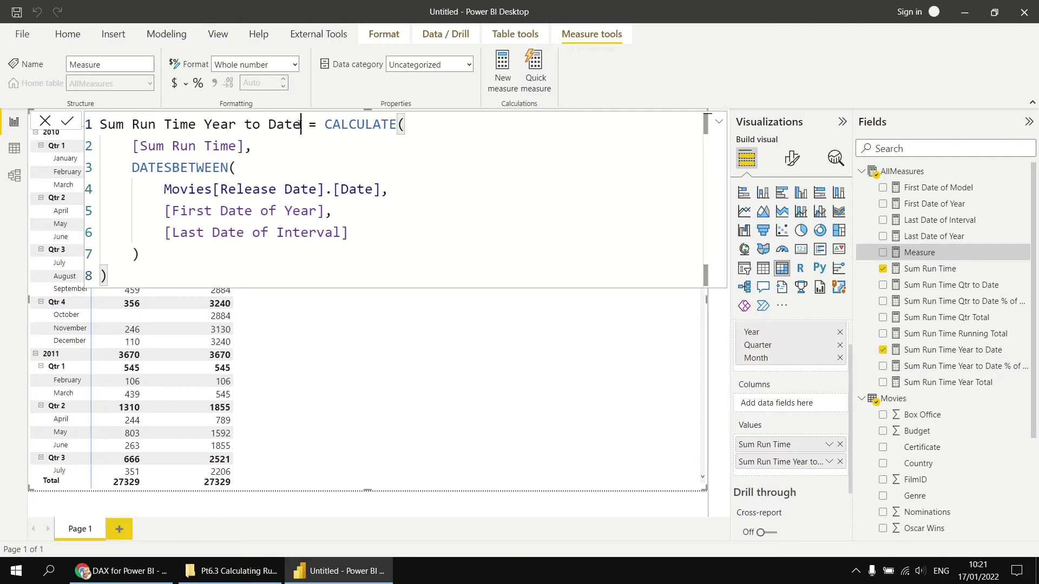
pyautogui.click(302, 125)
pyautogui.write('2')
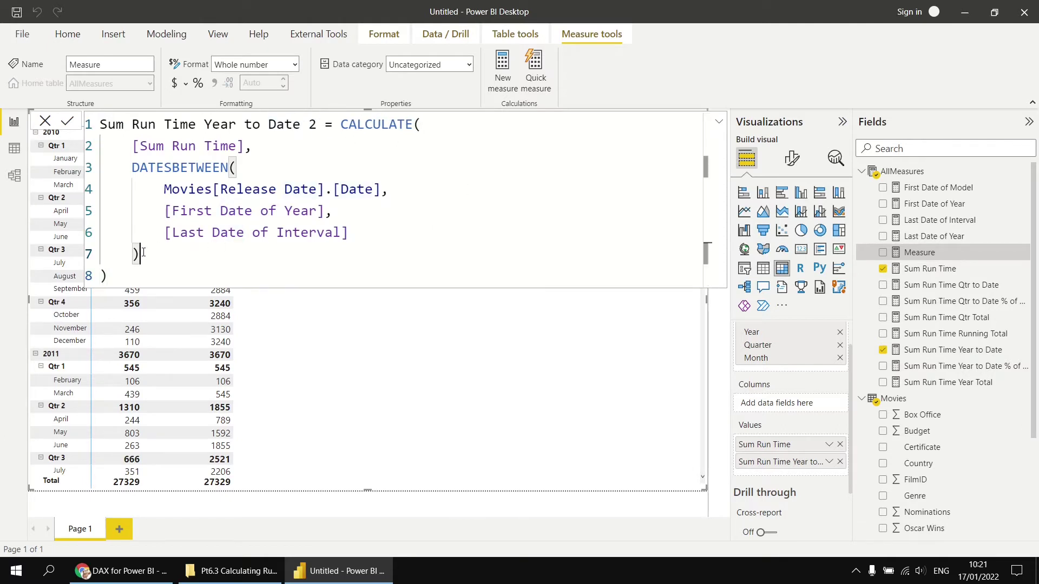
# - Replace the whole DATESBETWEEN filter in the new measure with the DATESYTD function
pyautogui.moveTo(140, 254); pyautogui.dragTo(134, 169)
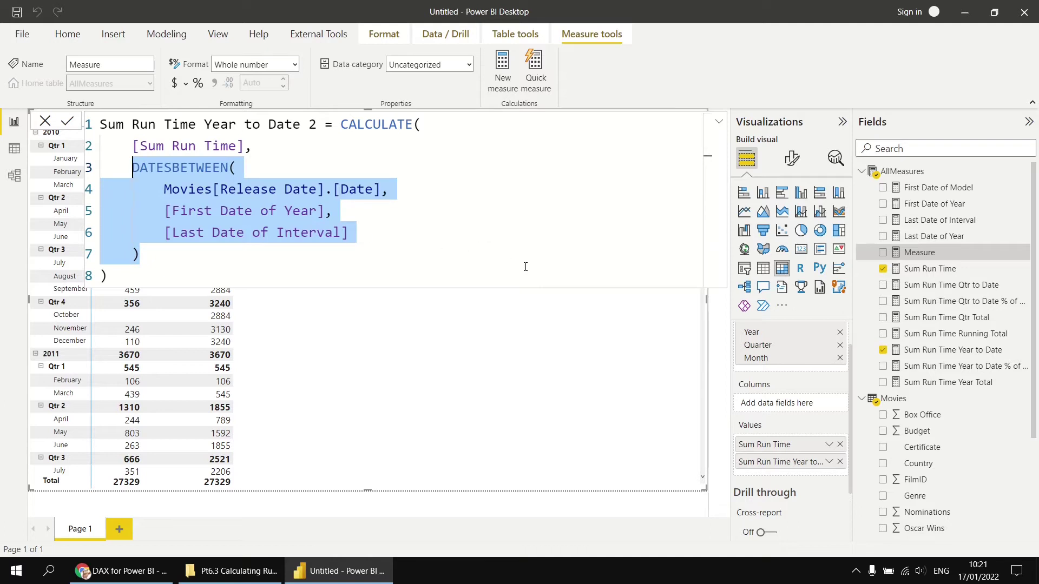
pyautogui.press('Delete')
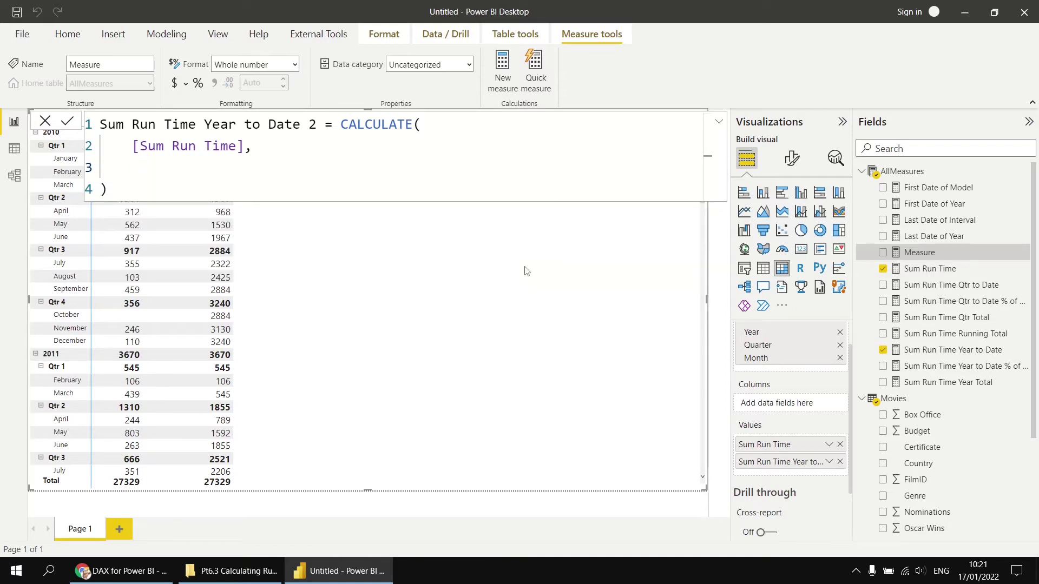
pyautogui.write('dates')
pyautogui.press('Down')
pyautogui.press('Down')
pyautogui.press('Down')
pyautogui.press('Down')
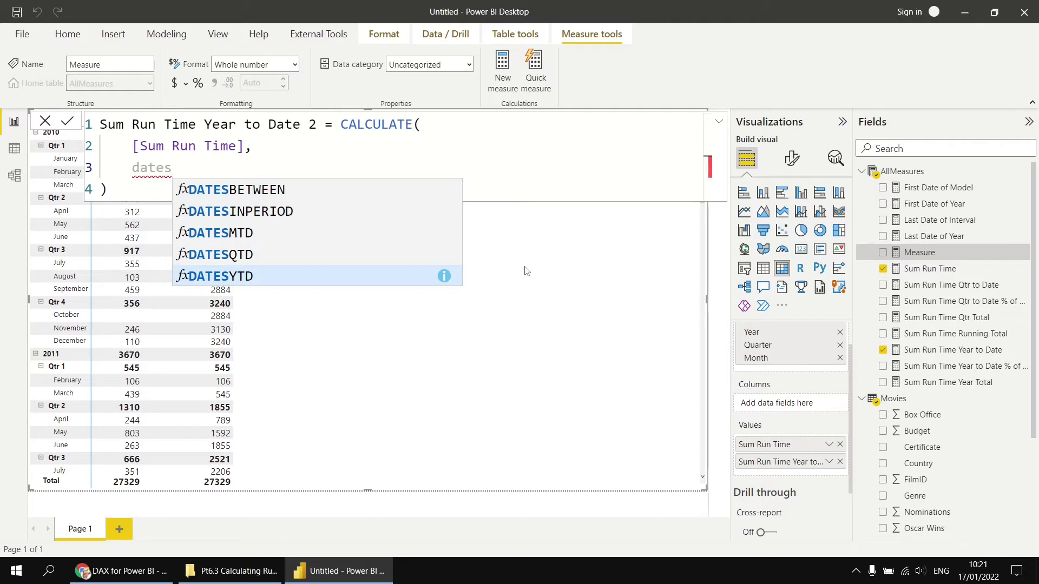
pyautogui.press('Tab')
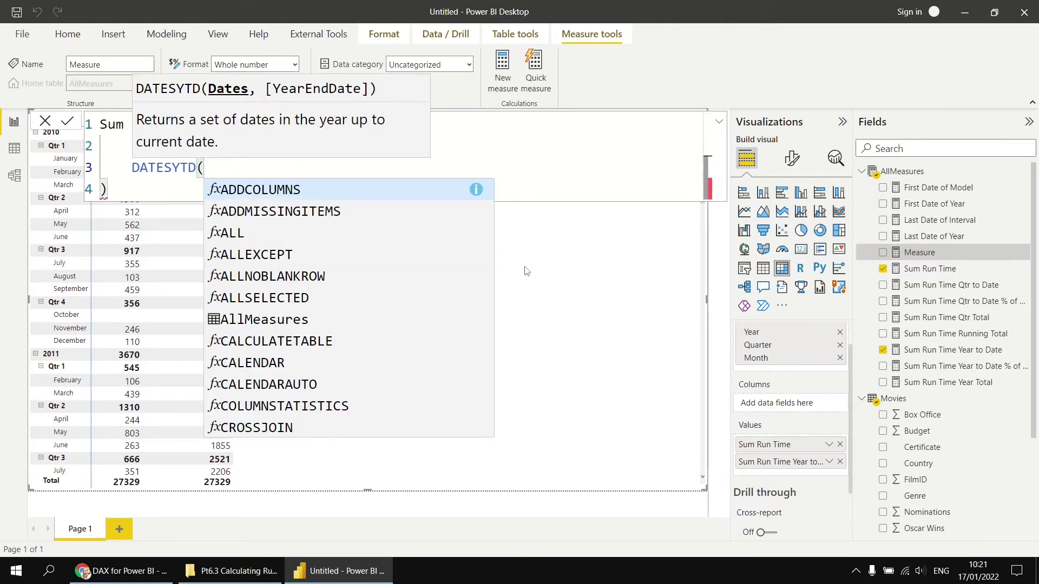
# - Look at the DATESMTD and DATESQTD alternatives among the suggested functions, and put DATESYTD back in
pyautogui.press('BackSpace')
pyautogui.press('BackSpace')
pyautogui.press('BackSpace')
pyautogui.press('BackSpace')
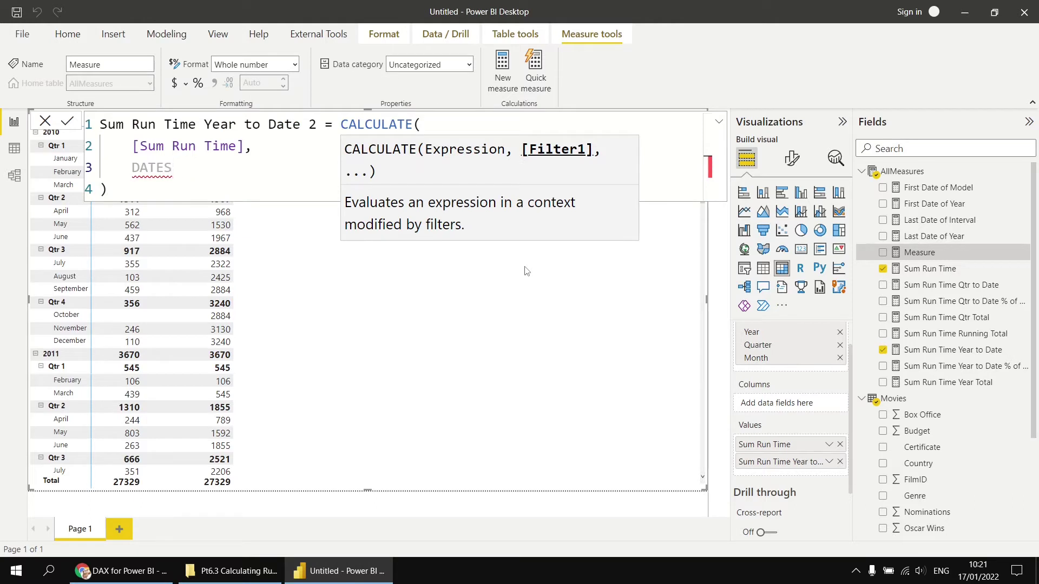
pyautogui.press('Down')
pyautogui.press('Down')
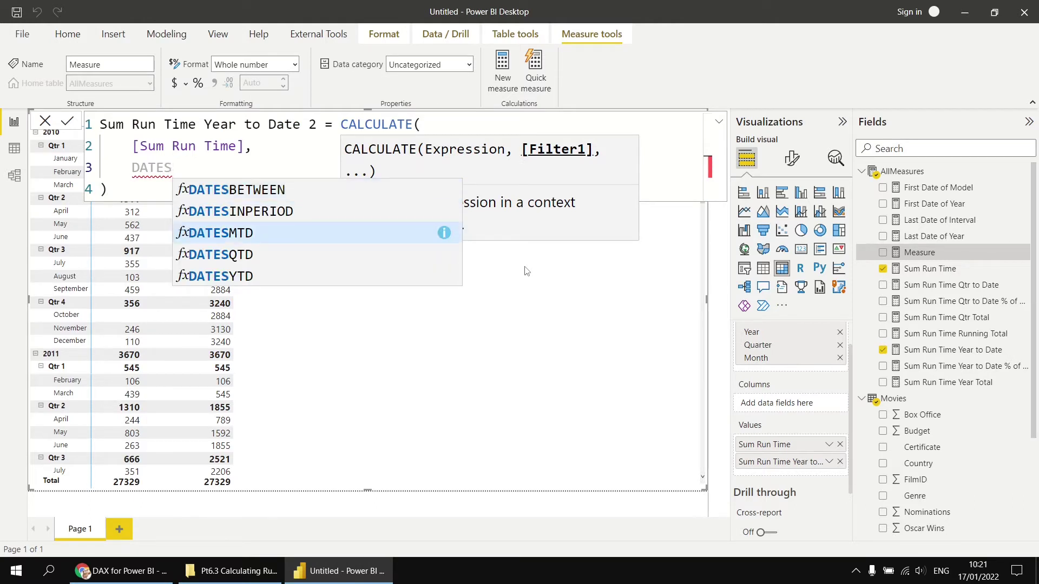
pyautogui.press('Down')
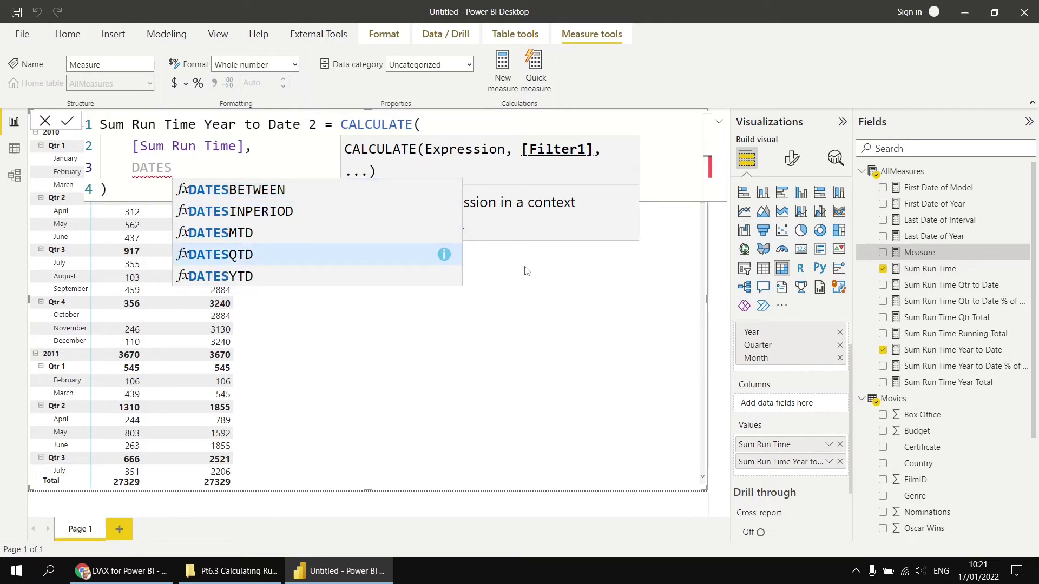
pyautogui.press('Down')
pyautogui.press('Tab')
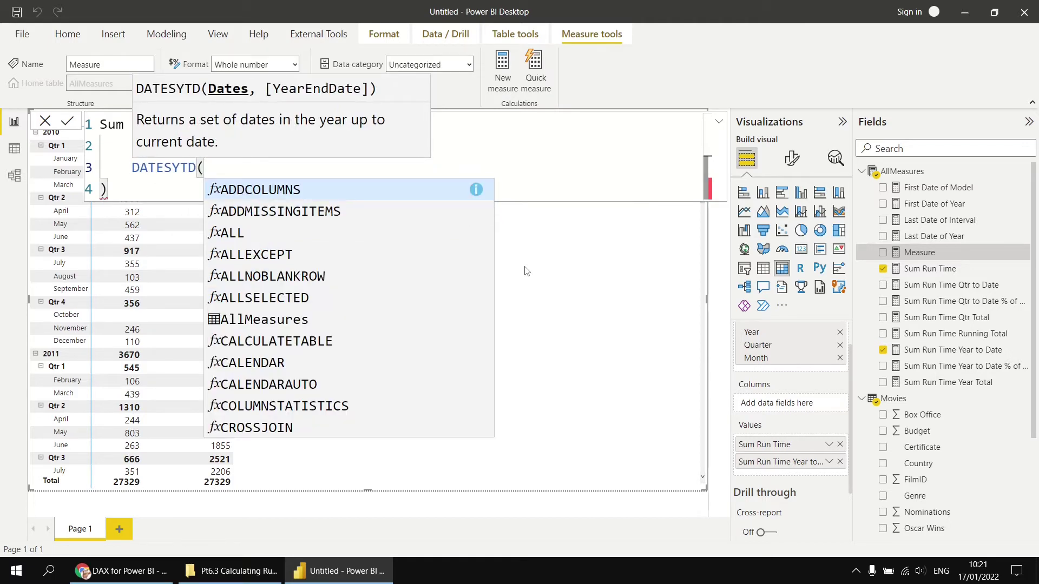
# - Give DATESYTD the argument Movies[Release Date].[Date], close the function and save the measure
pyautogui.write('re')
pyautogui.press('Down')
pyautogui.press('Down')
pyautogui.press('Down')
pyautogui.press('Tab')
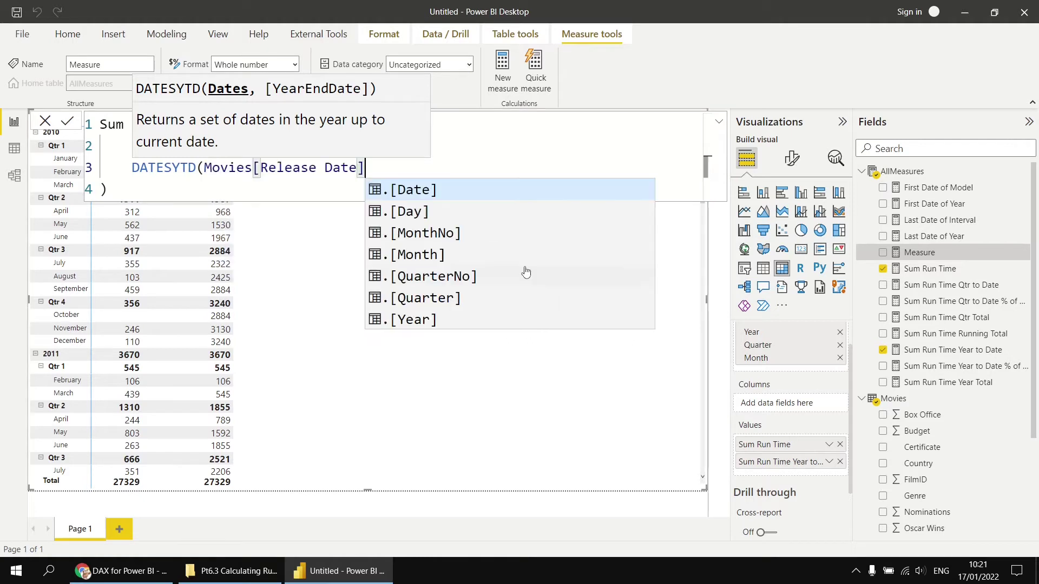
pyautogui.press('Tab')
pyautogui.write(')')
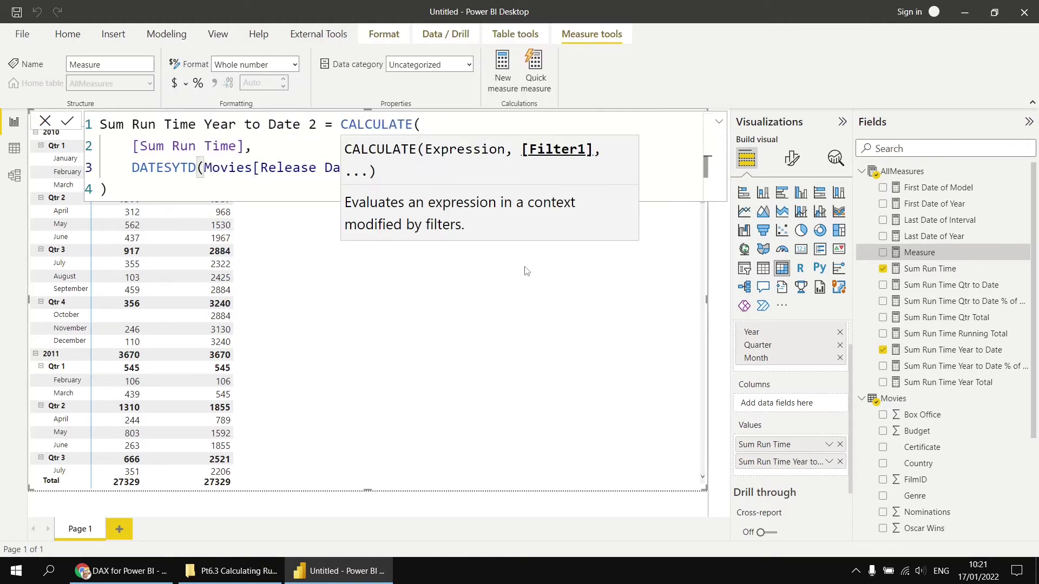
pyautogui.press('Down')
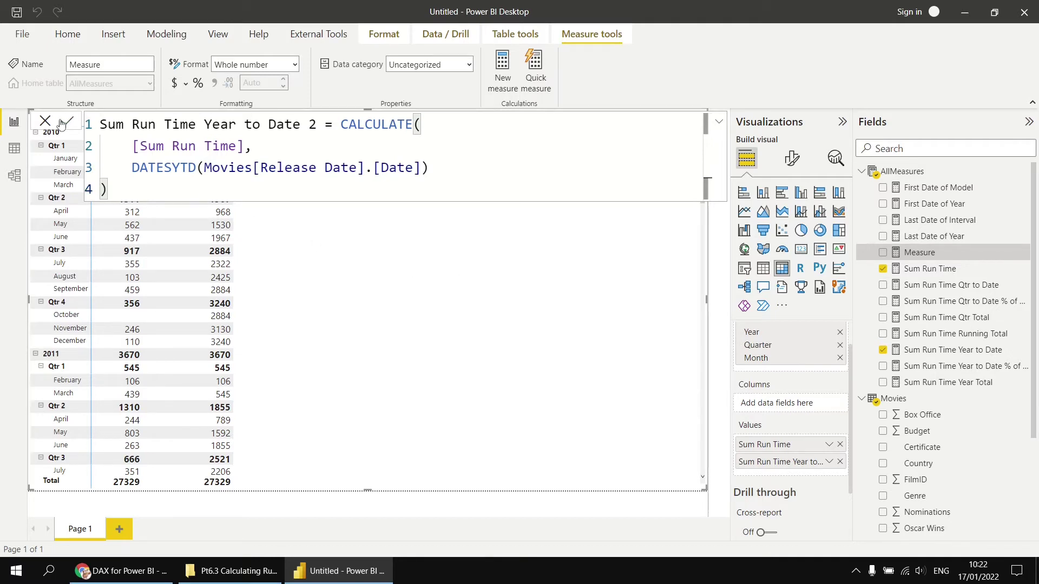
pyautogui.press('Return')
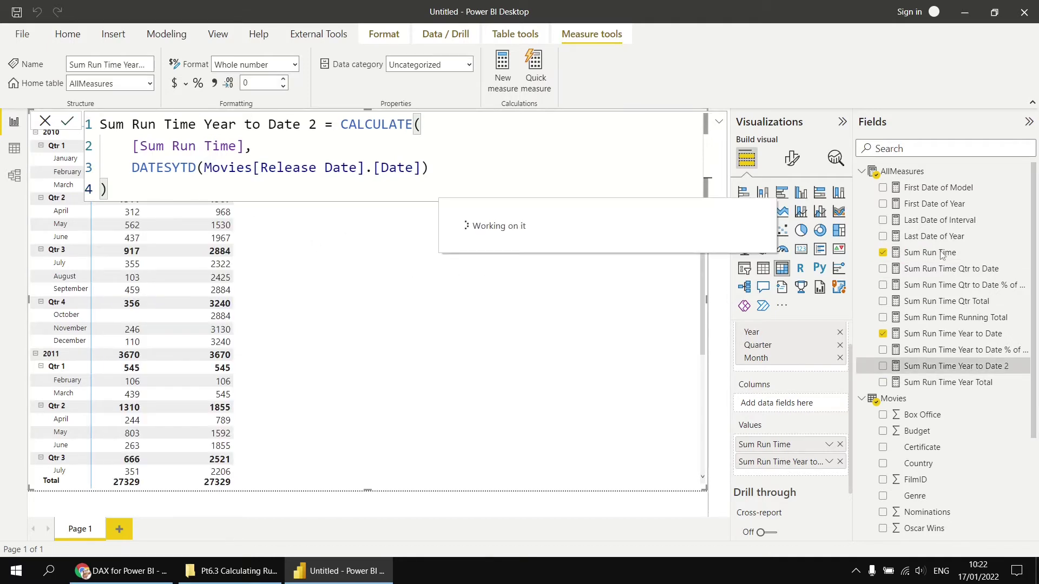
# - Add Sum Run Time Year to Date 2 to the matrix values and deselect the matrix
pyautogui.moveTo(955, 366); pyautogui.dragTo(322, 303)
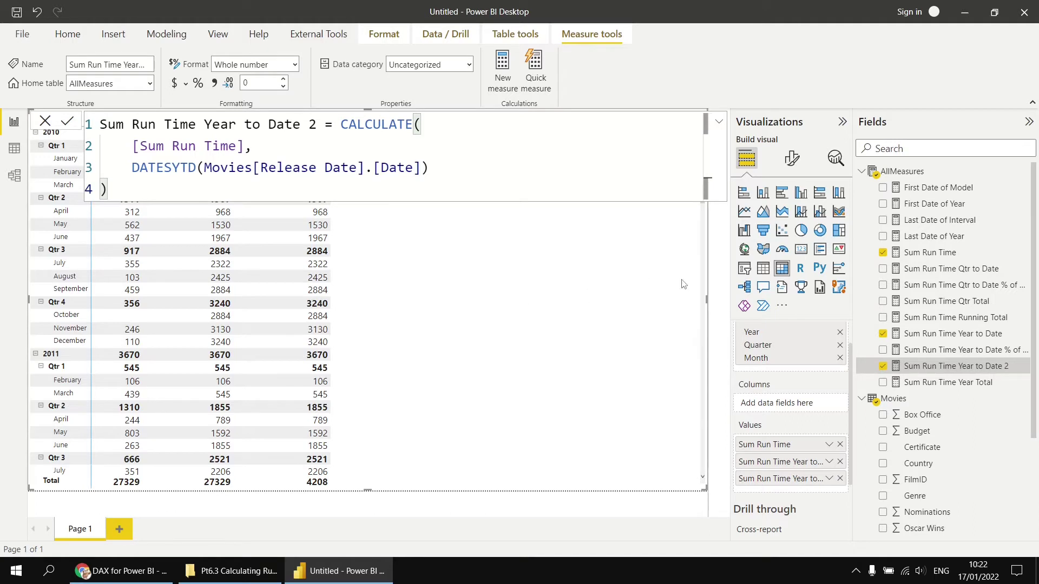
pyautogui.click(680, 502)
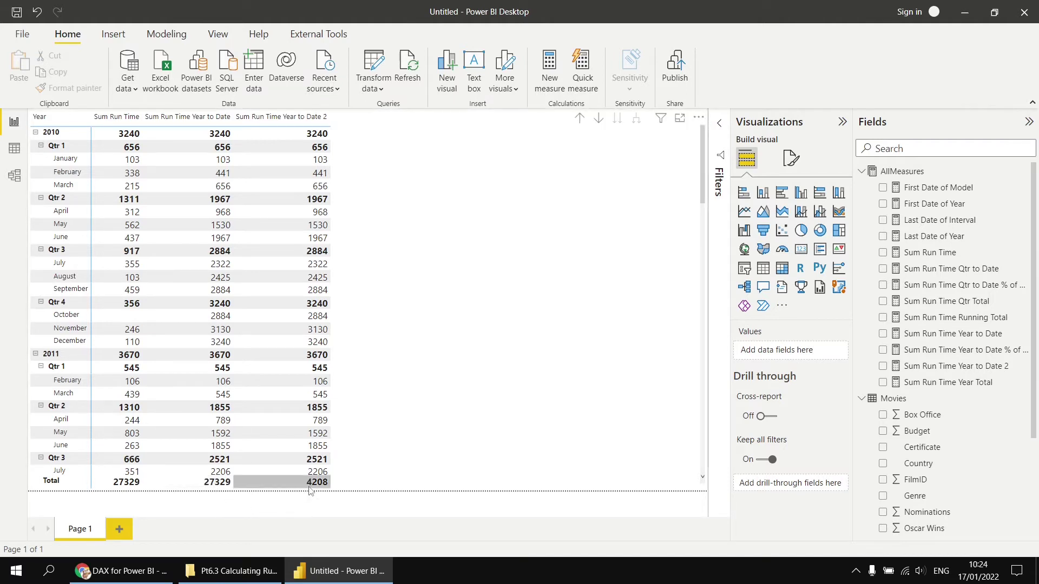
# - Examine the matrix's final year and grand total, and review the formulas of Sum Run Time Year to Date and First Date of Year
pyautogui.moveTo(703, 177); pyautogui.dragTo(697, 480)
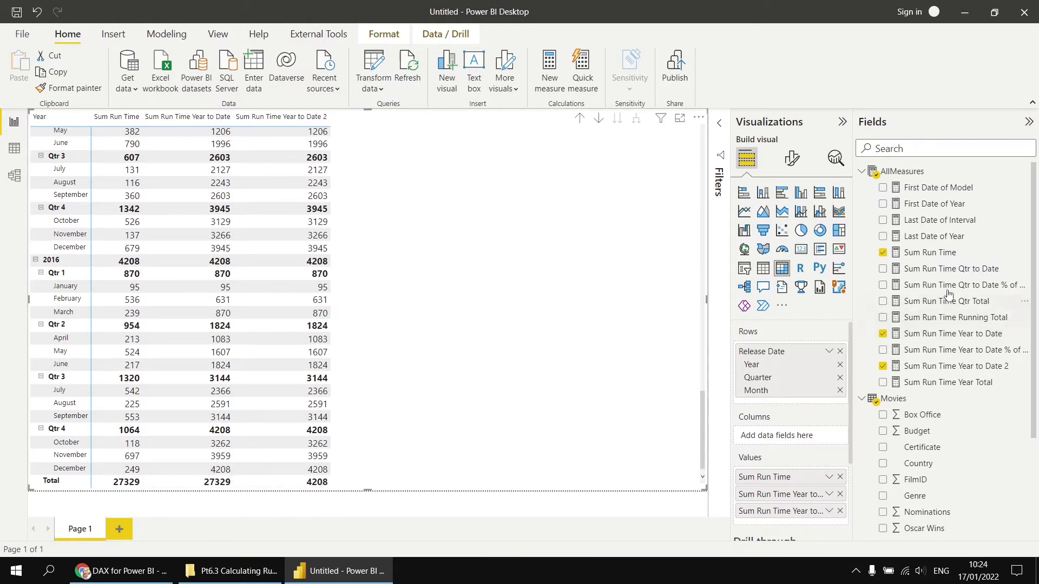
pyautogui.click(945, 336)
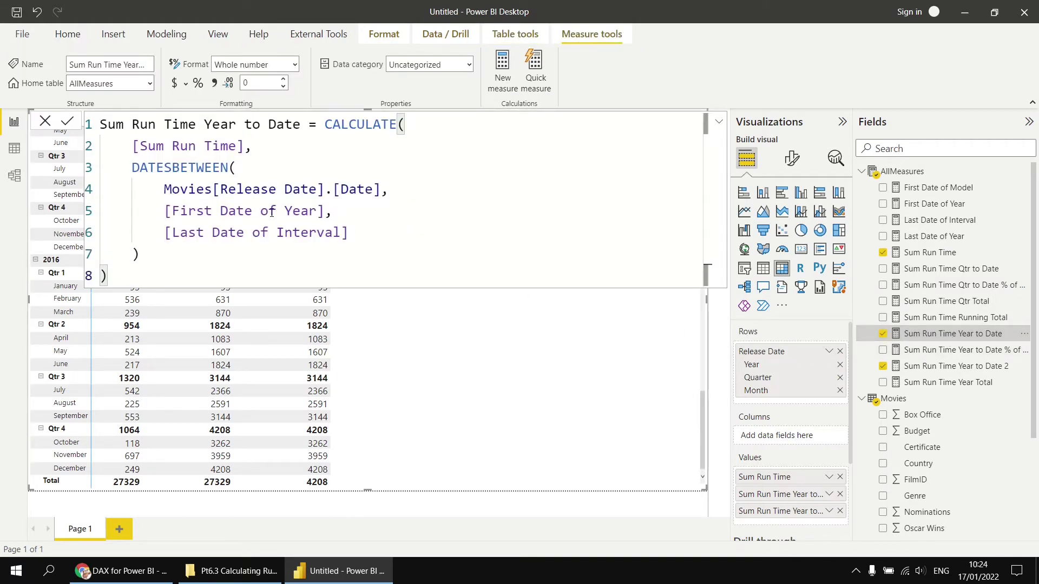
pyautogui.click(941, 205)
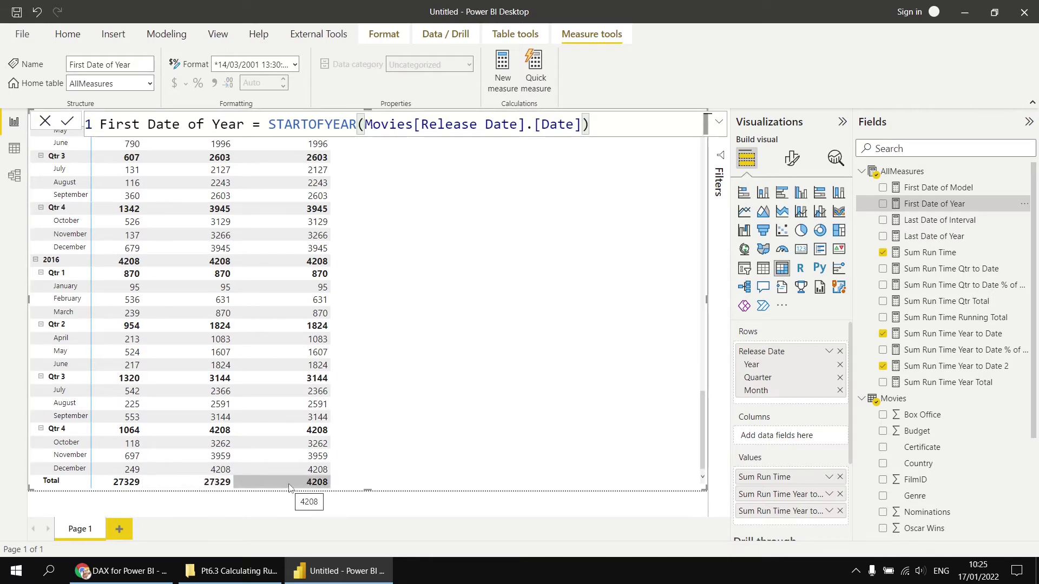
# - Copy the Sum Run Time Year to Date 2 formula into a new AllMeasures measure named Sum Run Time Year to Date 3
pyautogui.click(946, 372)
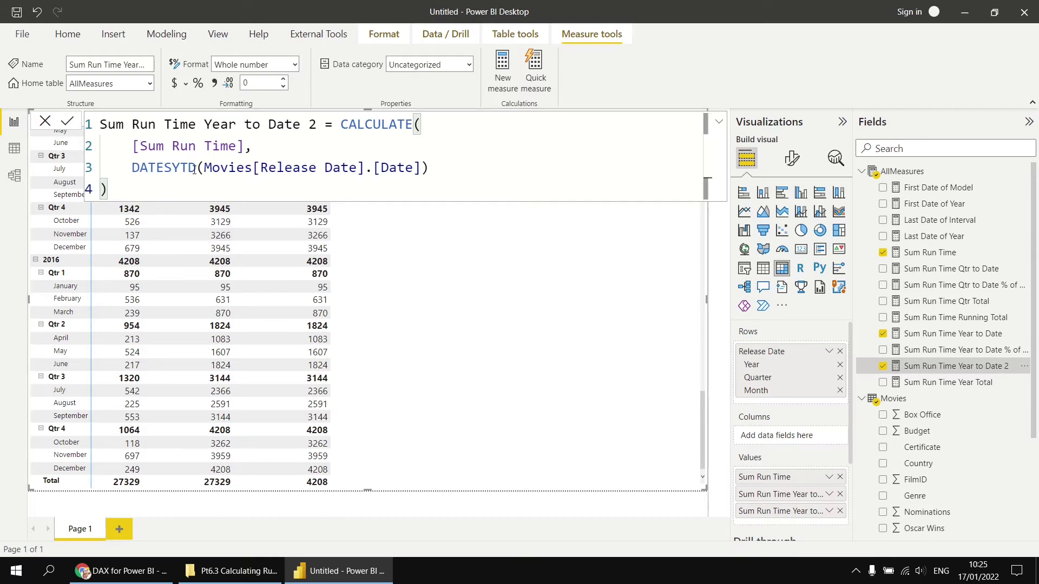
pyautogui.hotkey('ctrl', 'a')
pyautogui.hotkey('ctrl', 'c')
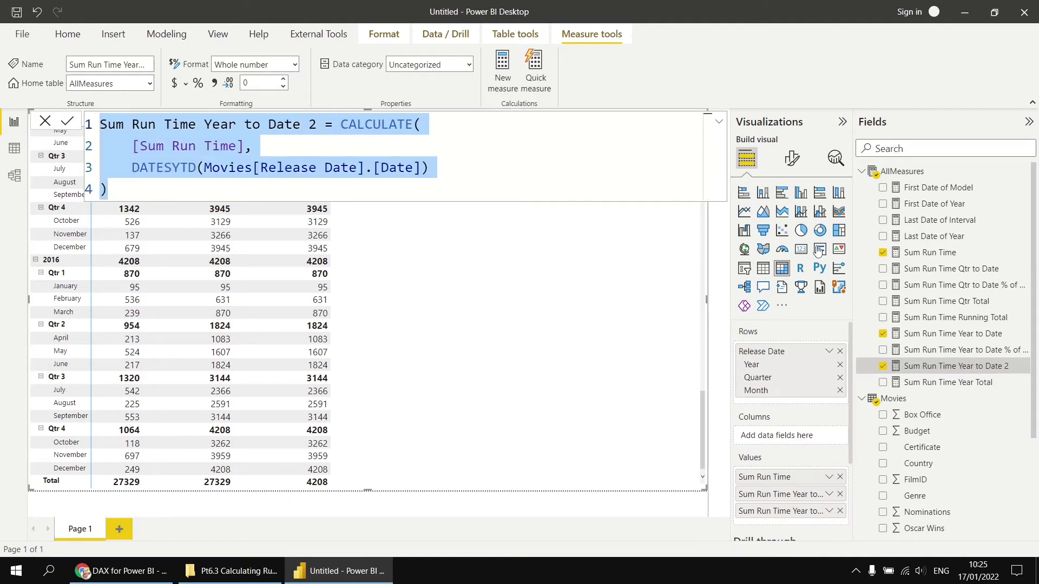
pyautogui.rightClick(889, 173)
pyautogui.press('Escape')
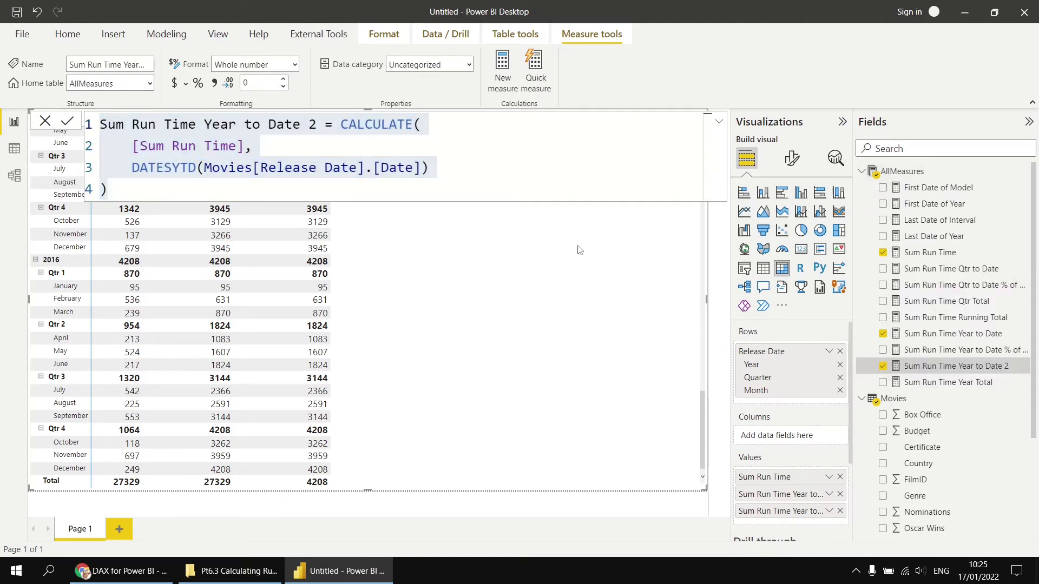
pyautogui.hotkey('ctrl', 'v')
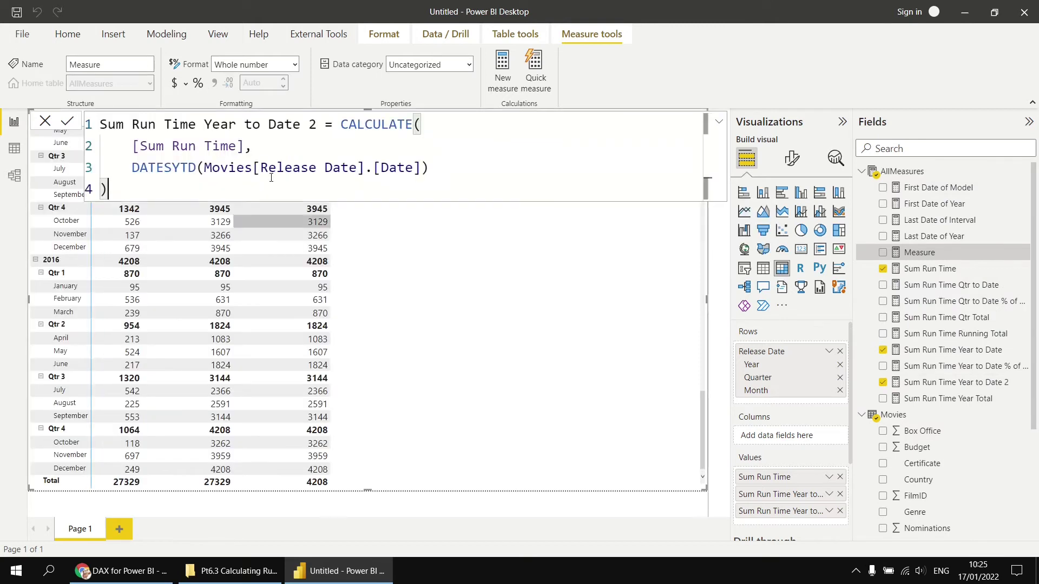
pyautogui.doubleClick(313, 124)
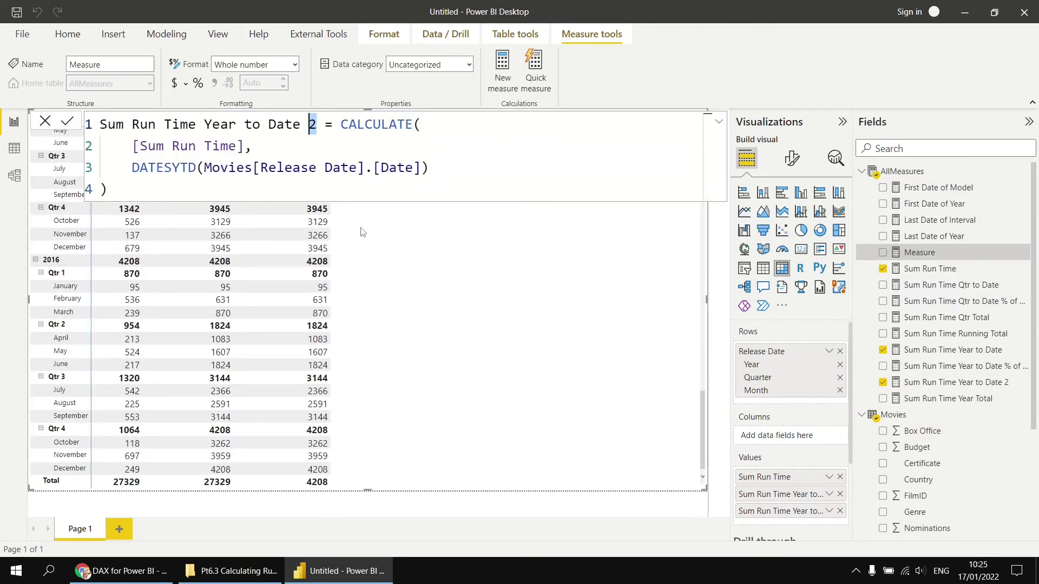
pyautogui.write('3')
# - Replace the DATESYTD filter in the new measure with a FILTER function whose arguments start on a new line
pyautogui.moveTo(134, 168); pyautogui.dragTo(432, 172)
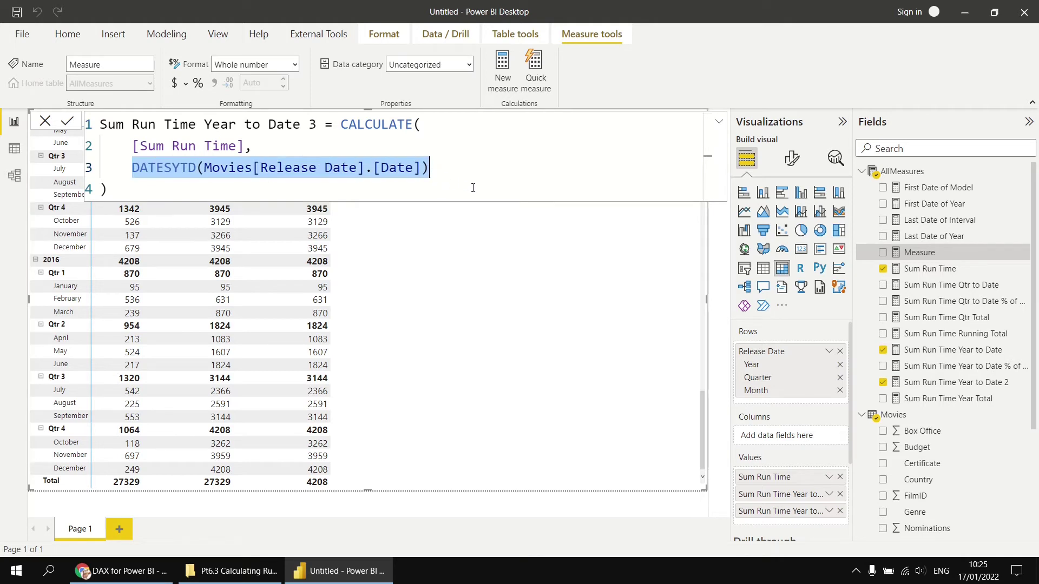
pyautogui.press('Delete')
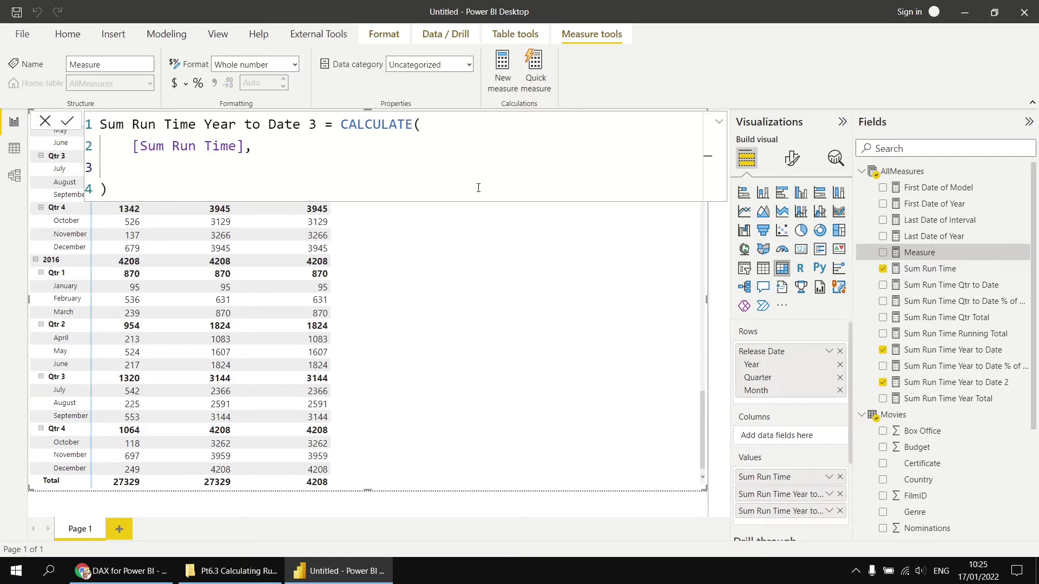
pyautogui.write('FILTER(')
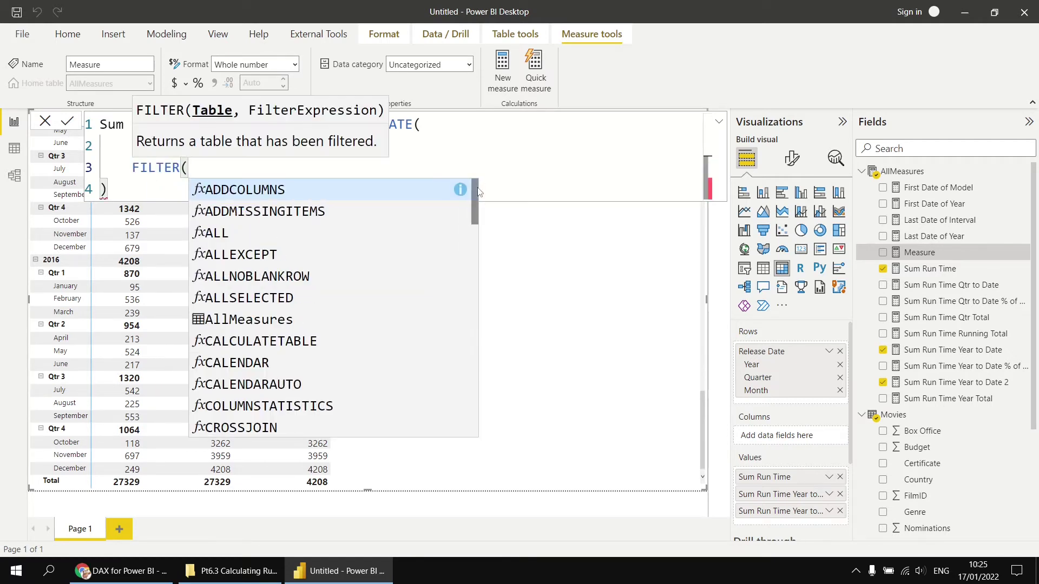
pyautogui.hotkey('shift', 'Return')
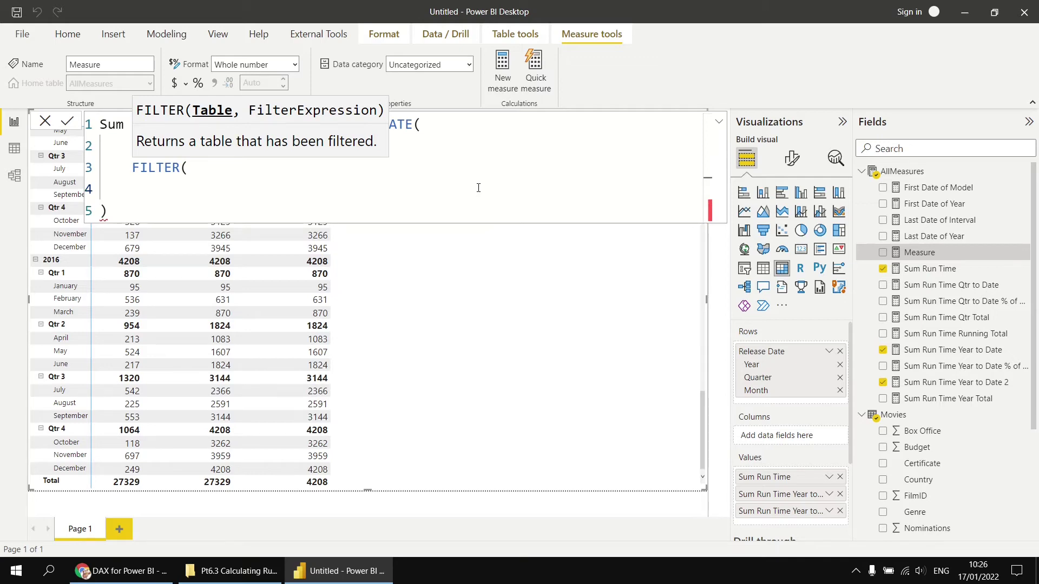
# - Set the FILTER function's table argument to ALL(Movies[Release Date].[Date]) and start a new line for its filter expression
pyautogui.write('ALL(')
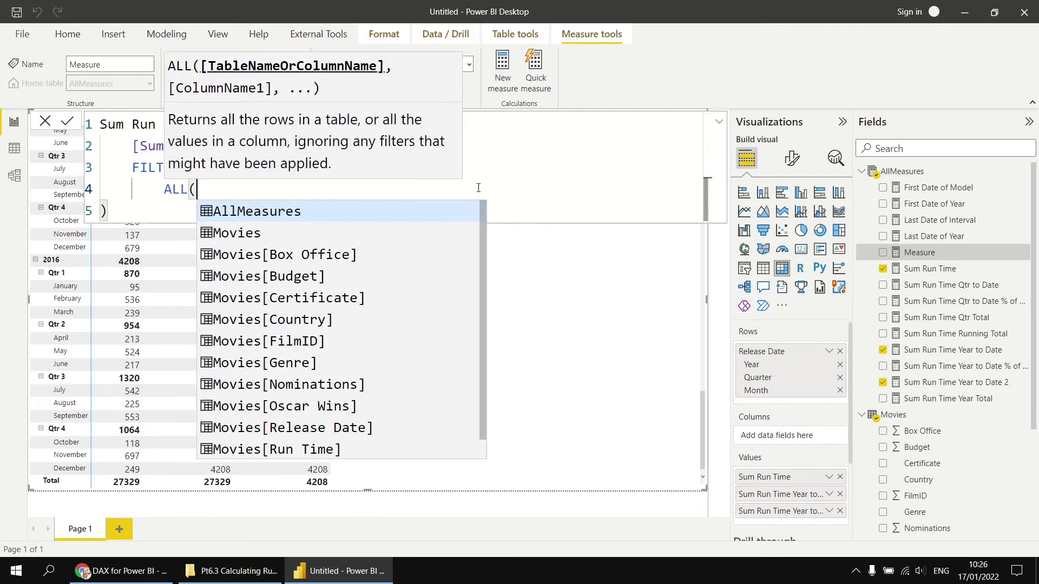
pyautogui.write('rel')
pyautogui.press('Tab')
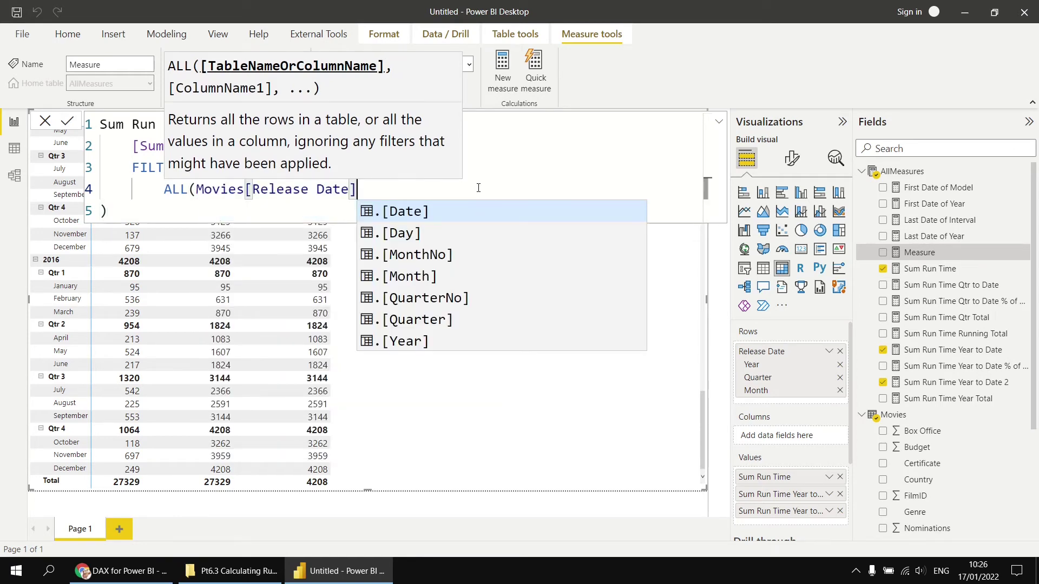
pyautogui.press('Down')
pyautogui.press('Up')
pyautogui.press('Tab')
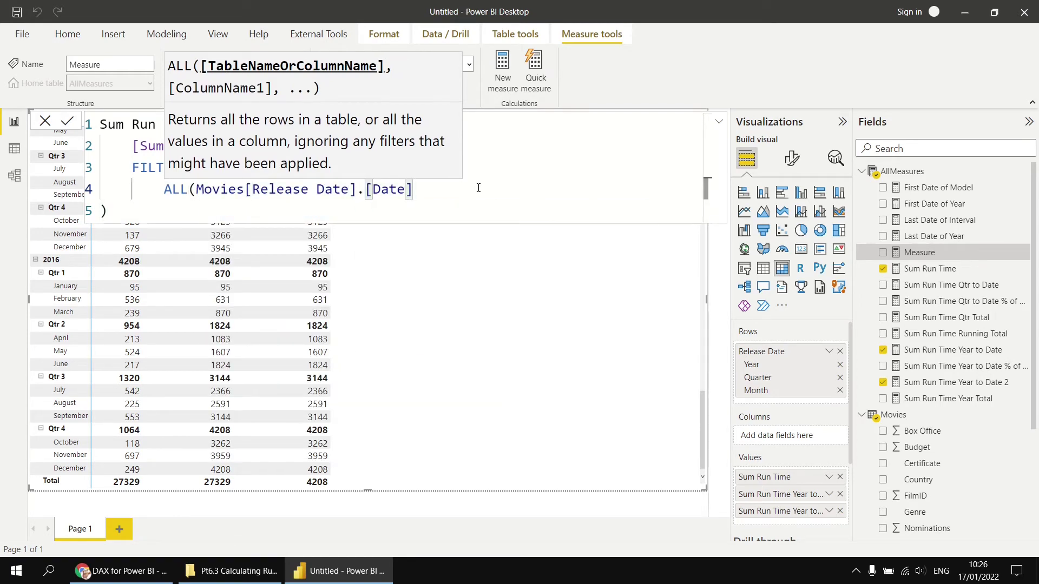
pyautogui.write('),')
pyautogui.hotkey('shift', 'Return')
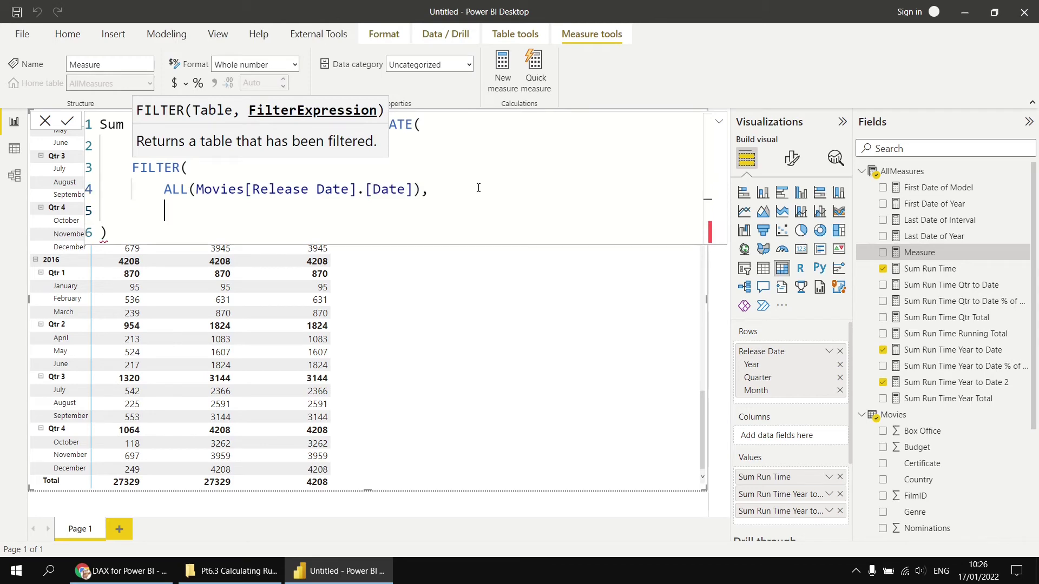
# - Begin an AND function as the filter expression, with Movies[Release Date].[Date] starting its first condition on a new line
pyautogui.write('AND')
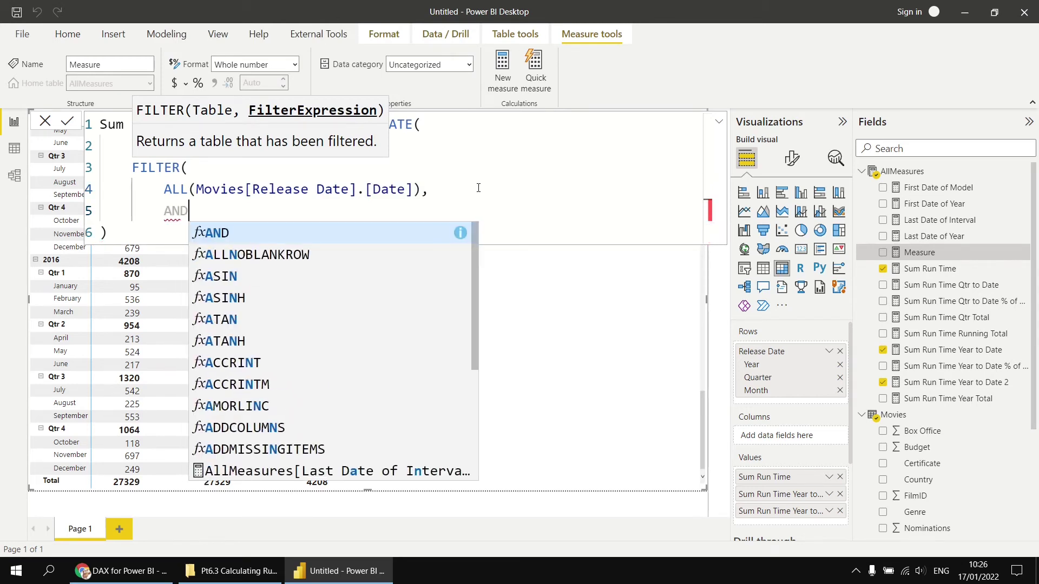
pyautogui.write('(')
pyautogui.hotkey('shift', 'Return')
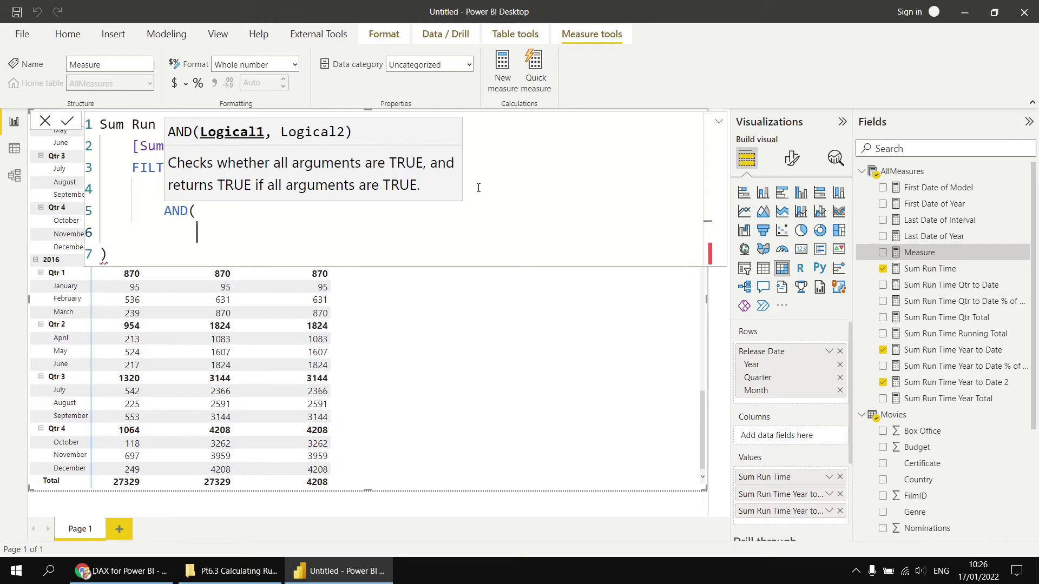
pyautogui.write('rel')
pyautogui.press('Down')
pyautogui.press('Down')
pyautogui.press('Down')
pyautogui.press('Down')
pyautogui.press('Down')
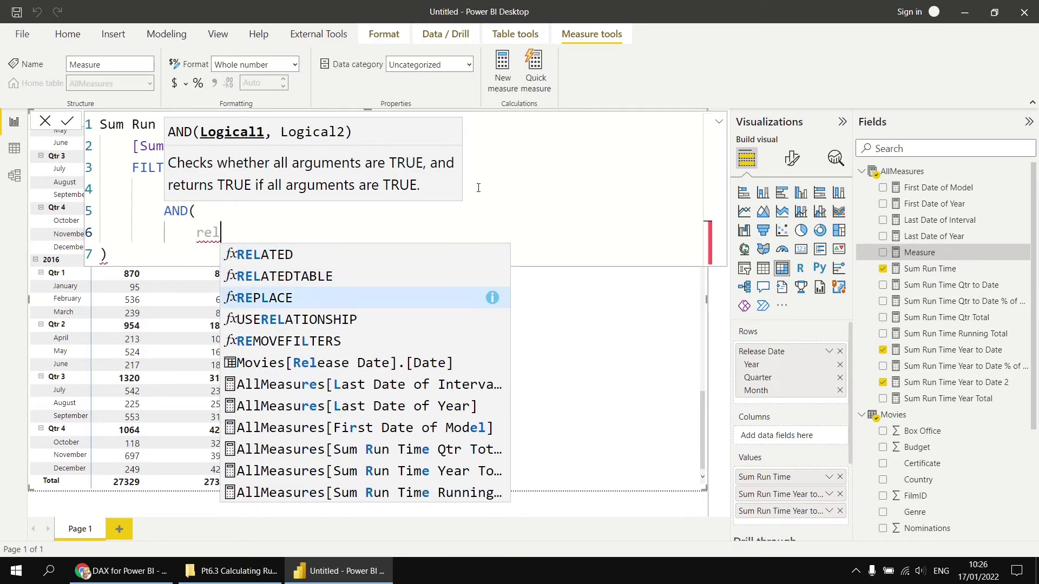
pyautogui.press('Tab')
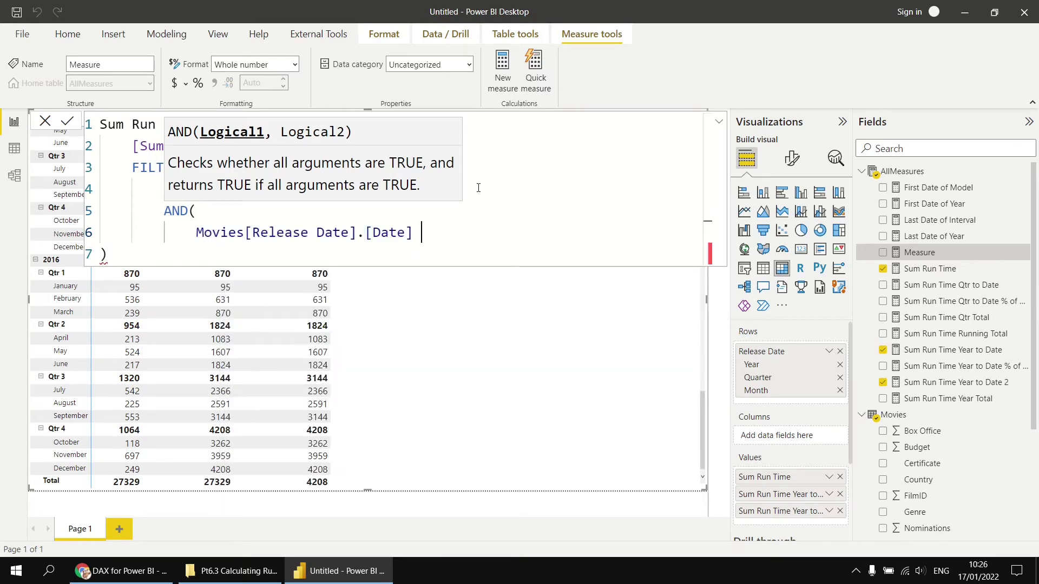
# - Complete the first AND condition with <= MAX(Movies[Release Date].[Date]) and start a new line for the second condition
pyautogui.write('<= MAX(')
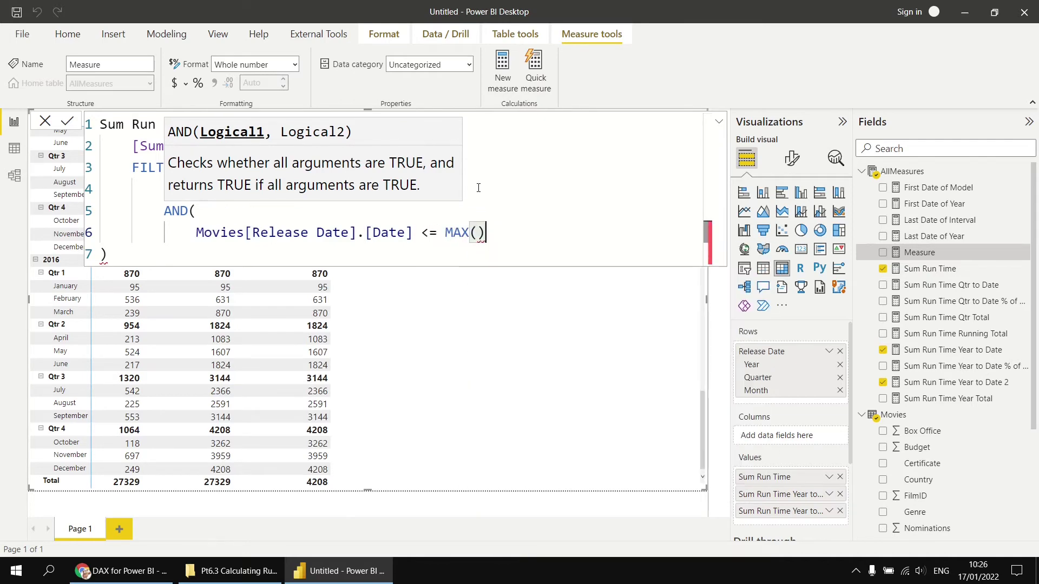
pyautogui.write('rel')
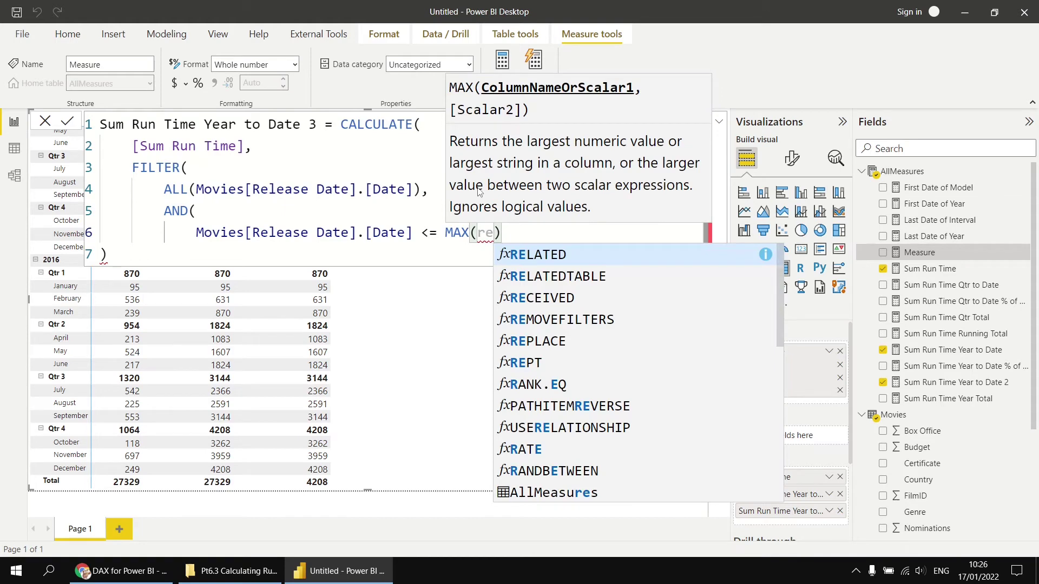
pyautogui.press('Down')
pyautogui.press('Down')
pyautogui.press('Down')
pyautogui.press('Down')
pyautogui.press('Down')
pyautogui.press('Down')
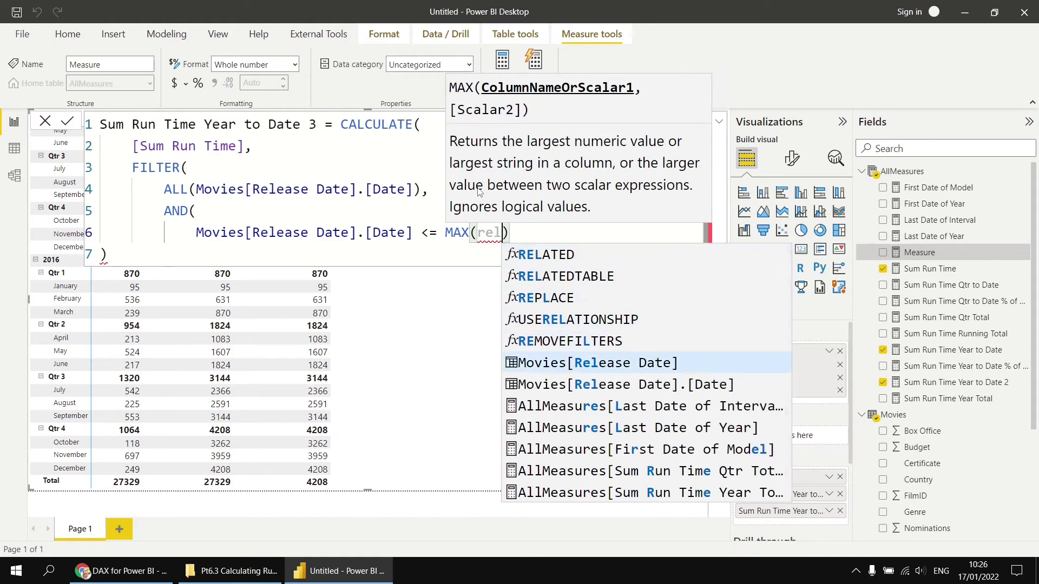
pyautogui.press('Tab')
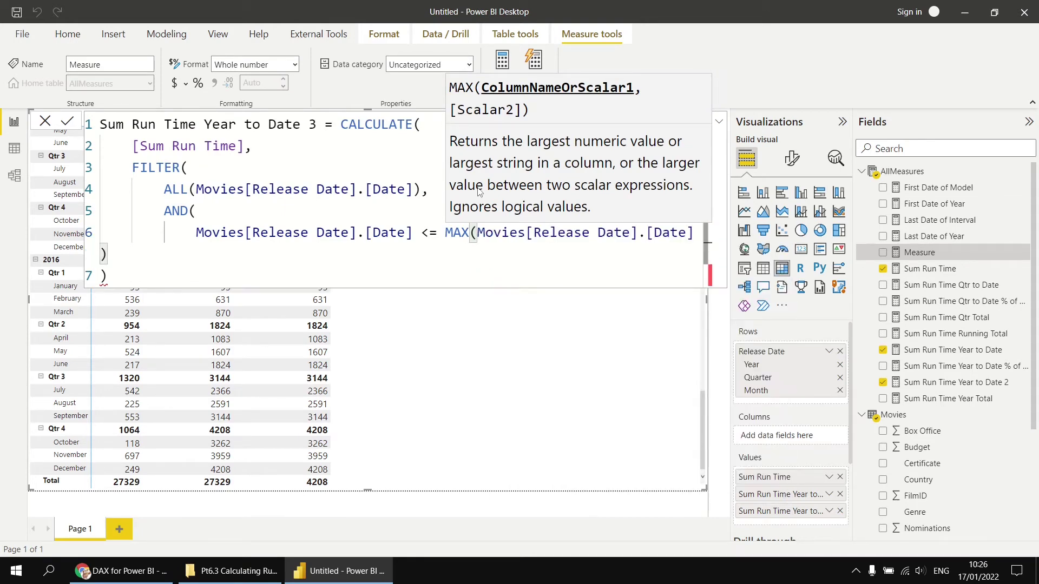
pyautogui.scroll(-1, 341, 272)
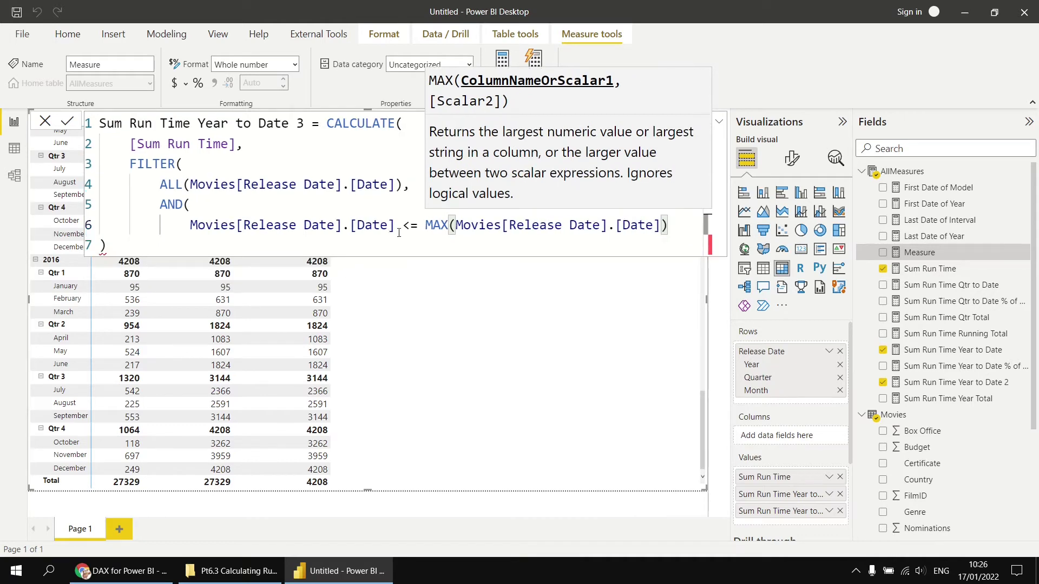
pyautogui.press('Right')
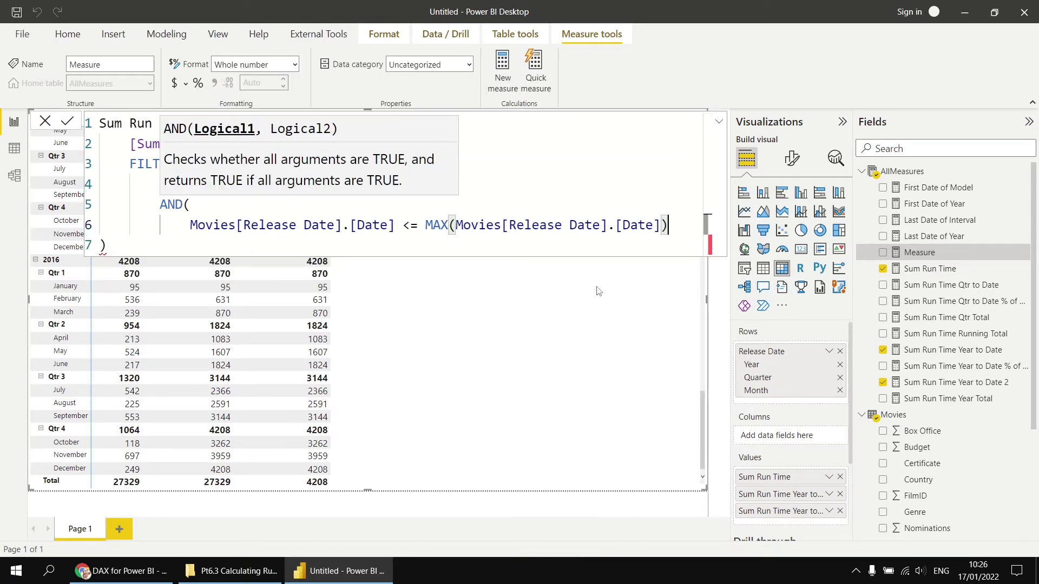
pyautogui.write(',')
pyautogui.hotkey('shift', 'Return')
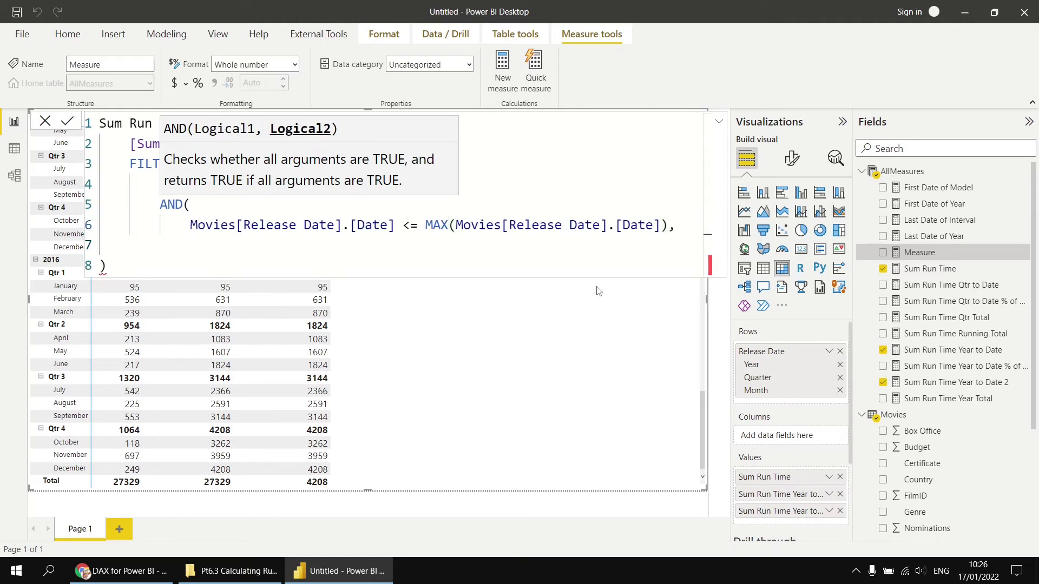
# - Begin the second AND condition with YEAR(Movies[Release Date].[Date]) followed by an equals sign
pyautogui.write('YEAR()')
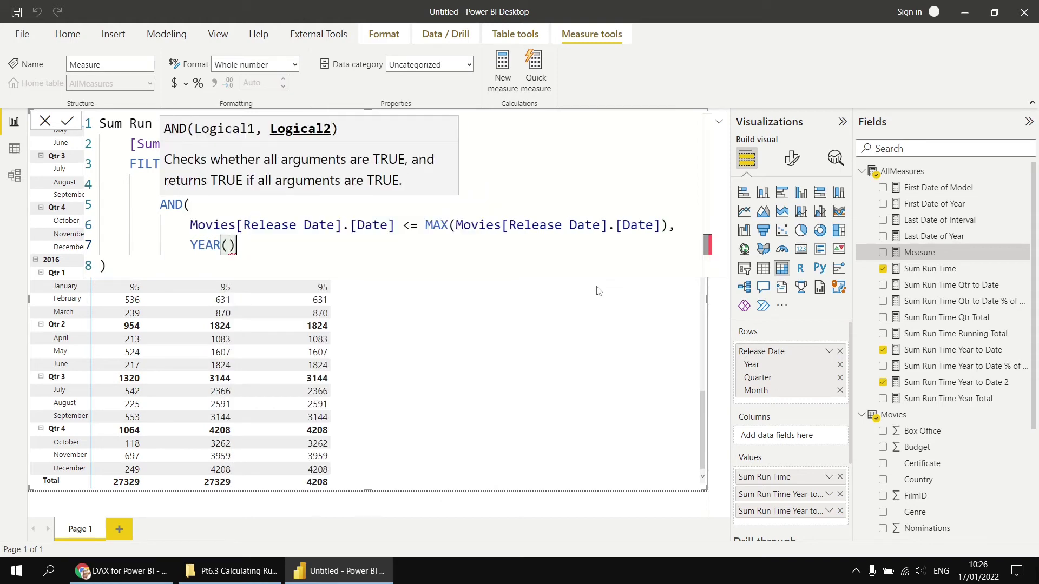
pyautogui.press('Left')
pyautogui.write('rel')
pyautogui.press('Down')
pyautogui.press('Down')
pyautogui.press('Down')
pyautogui.press('Tab')
pyautogui.press('Right')
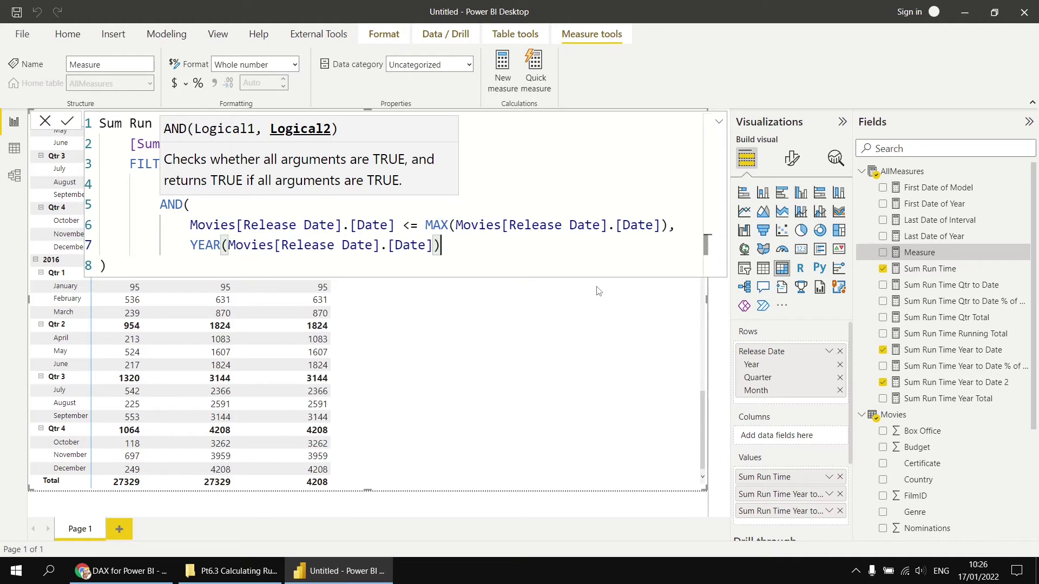
pyautogui.write('= ')
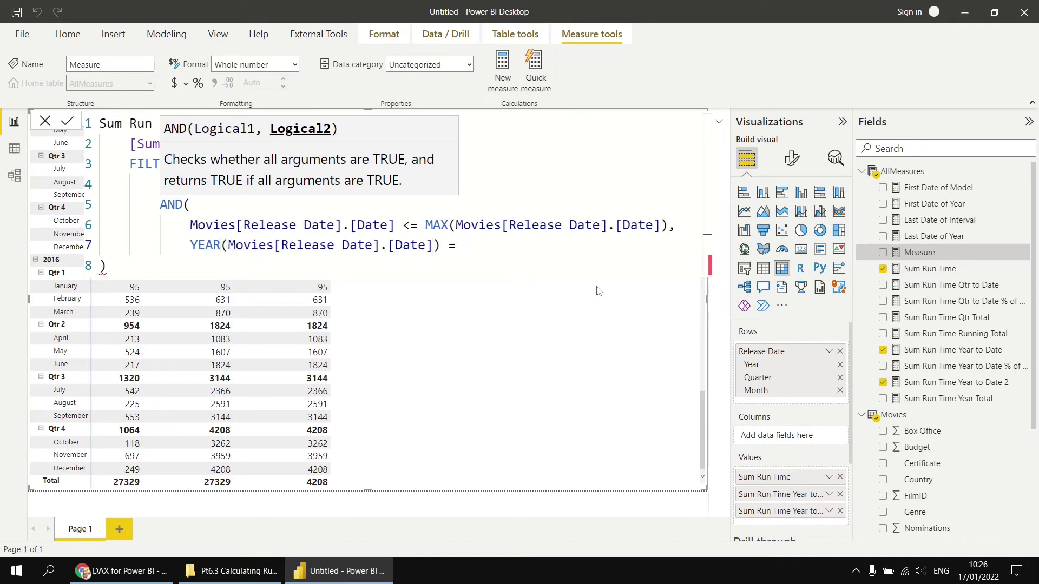
# - Complete the second AND condition by comparing it with YEAR(MAX(Movies[Release Date].[Date]))
pyautogui.write('YEAR()')
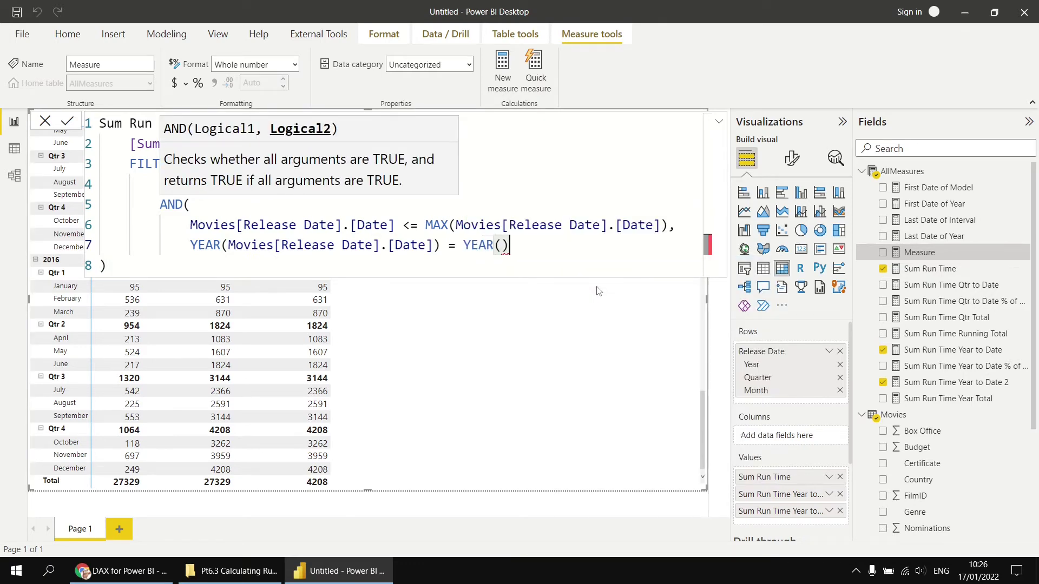
pyautogui.press('Left')
pyautogui.write('MAX')
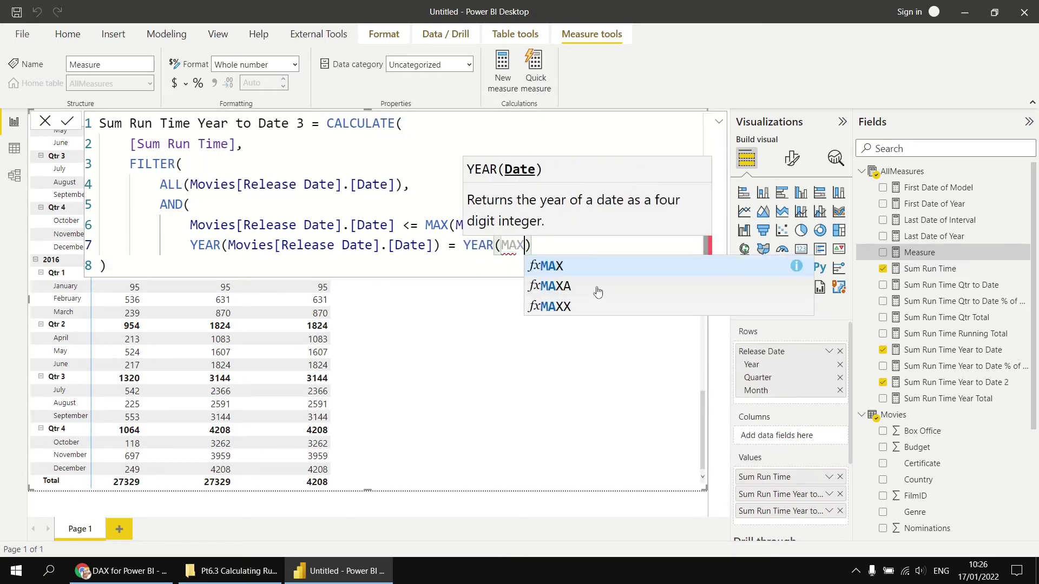
pyautogui.write('(rele')
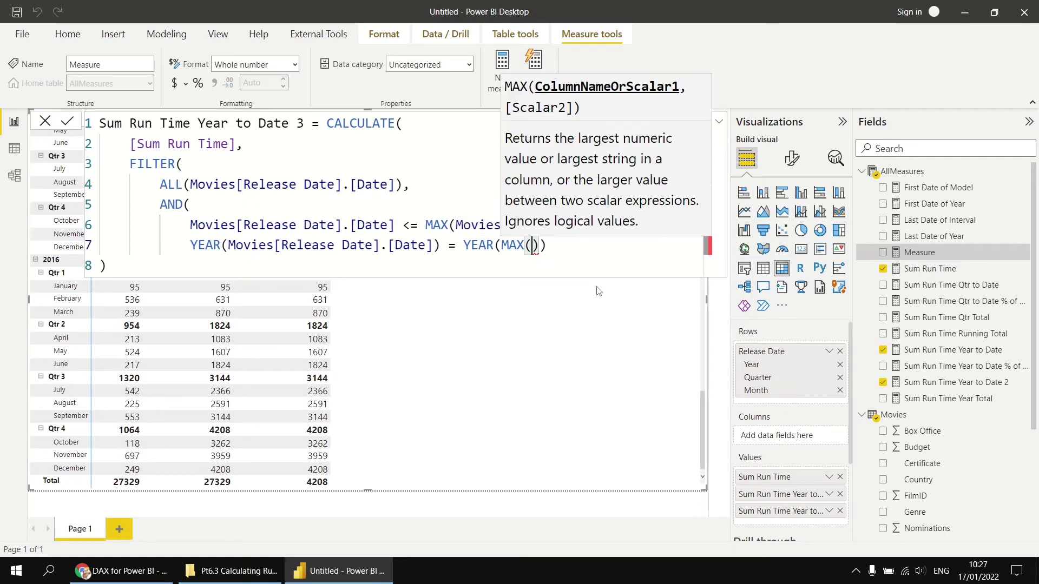
pyautogui.press('Down')
pyautogui.press('Down')
pyautogui.press('Down')
pyautogui.press('Down')
pyautogui.press('Tab')
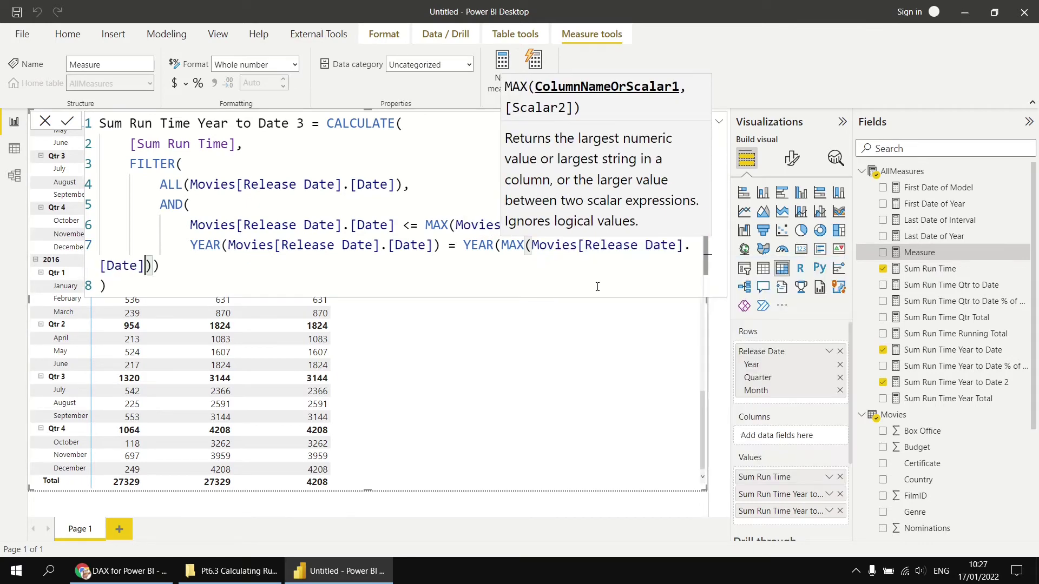
pyautogui.scroll(-1, 481, 266)
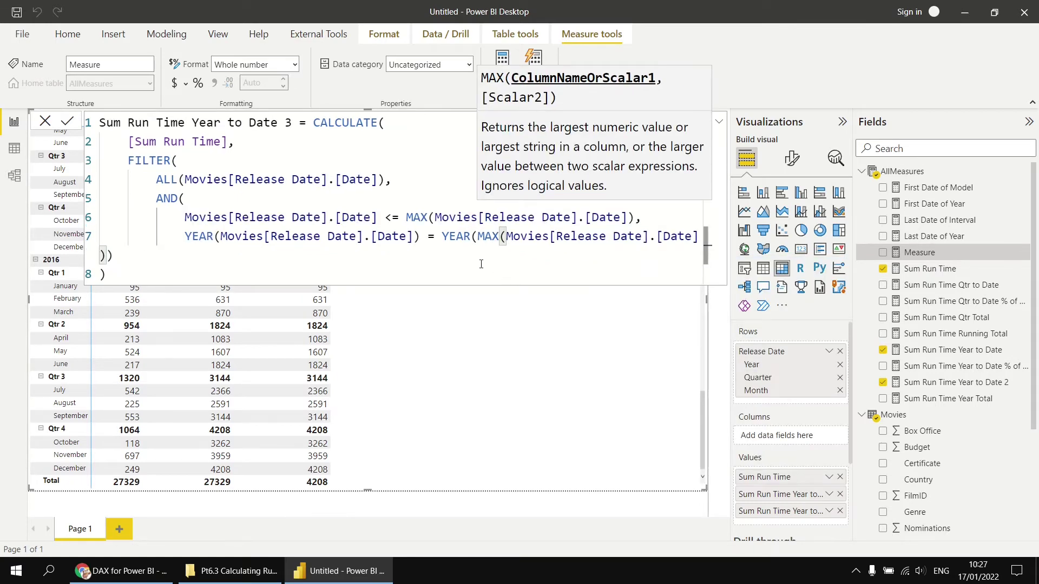
pyautogui.scroll(-1, 481, 264)
pyautogui.click(681, 234)
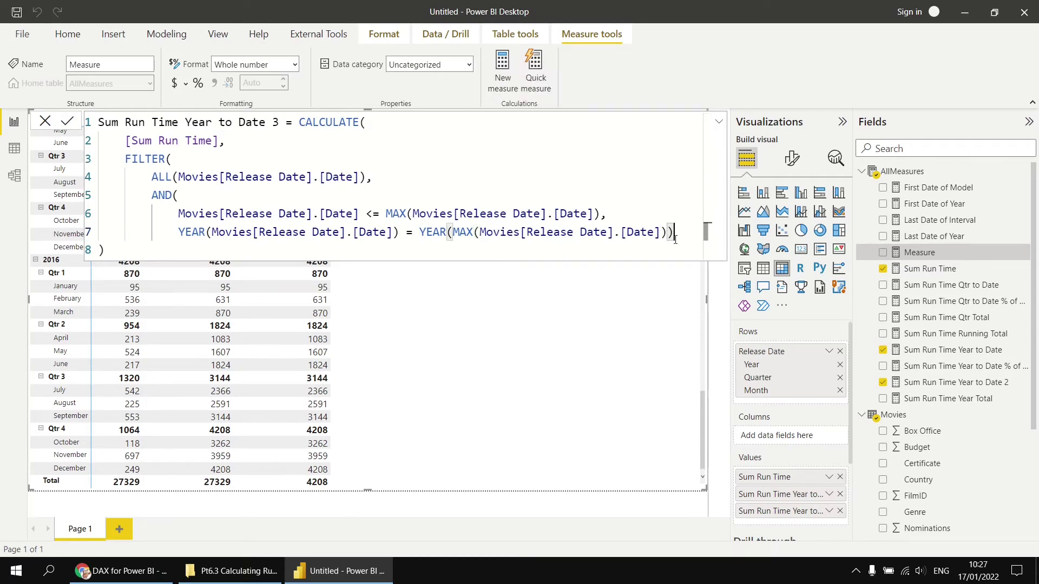
# - Close the AND and FILTER functions on separate lines and commit the Sum Run Time Year to Date 3 measure
pyautogui.hotkey('shift', 'Return')
pyautogui.write(')')
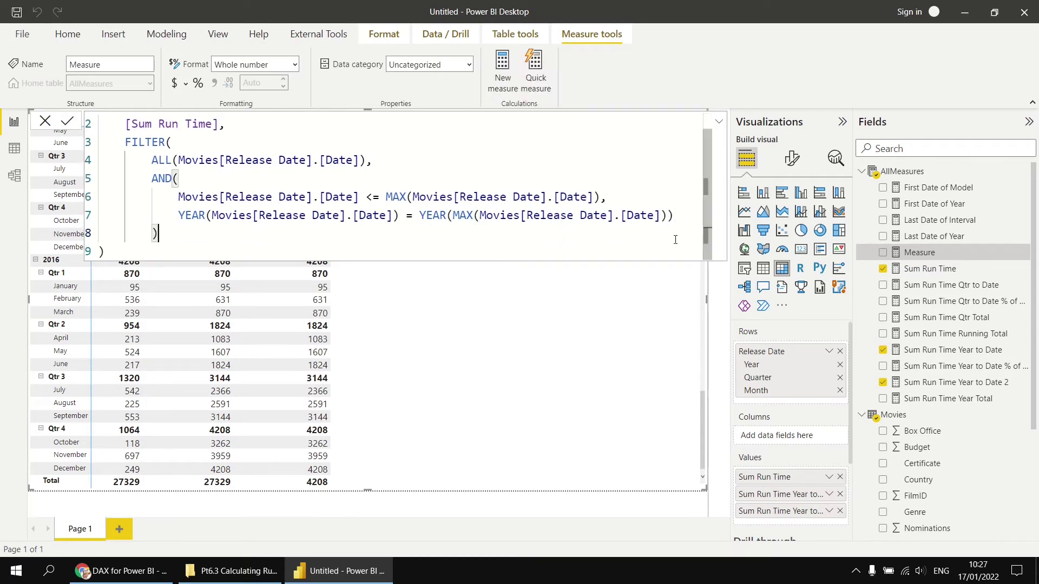
pyautogui.hotkey('shift', 'Return')
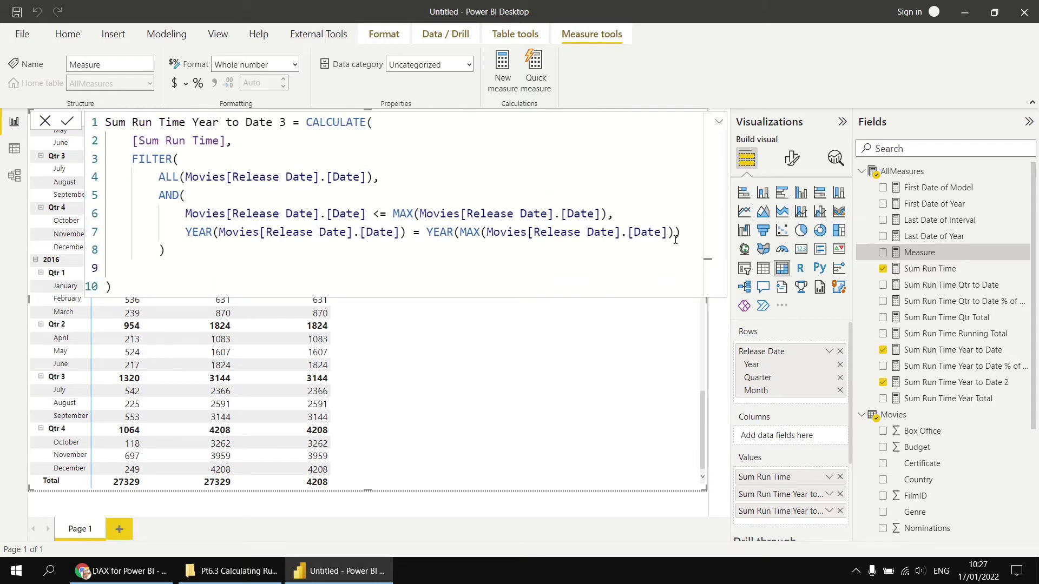
pyautogui.write(')')
pyautogui.press('Return')
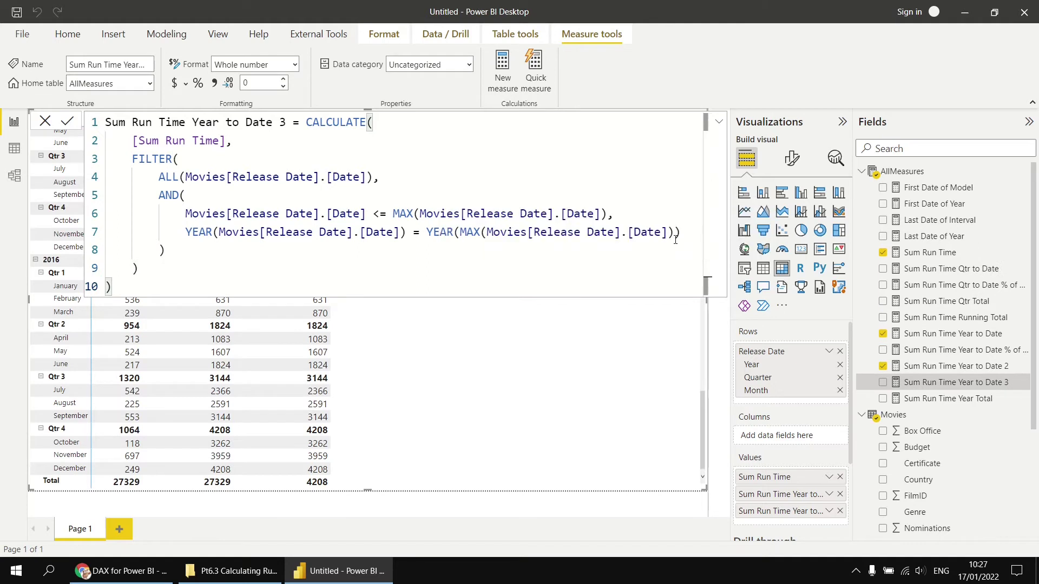
# - Add Sum Run Time Year to Date 3 to the matrix values and review its year condition, grand total and FILTER expression
pyautogui.moveTo(965, 385); pyautogui.dragTo(406, 362)
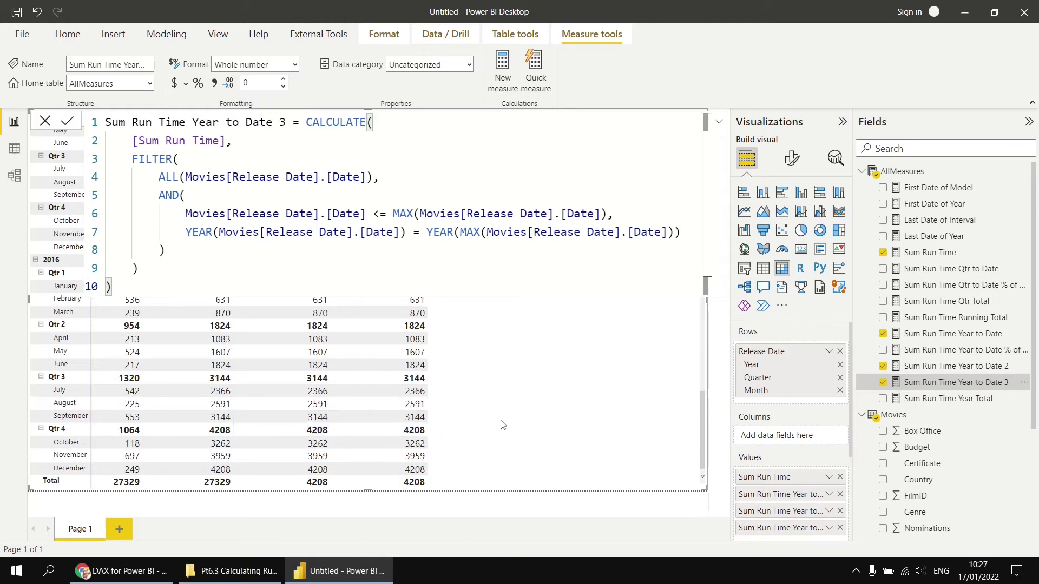
pyautogui.moveTo(372, 214); pyautogui.dragTo(682, 233)
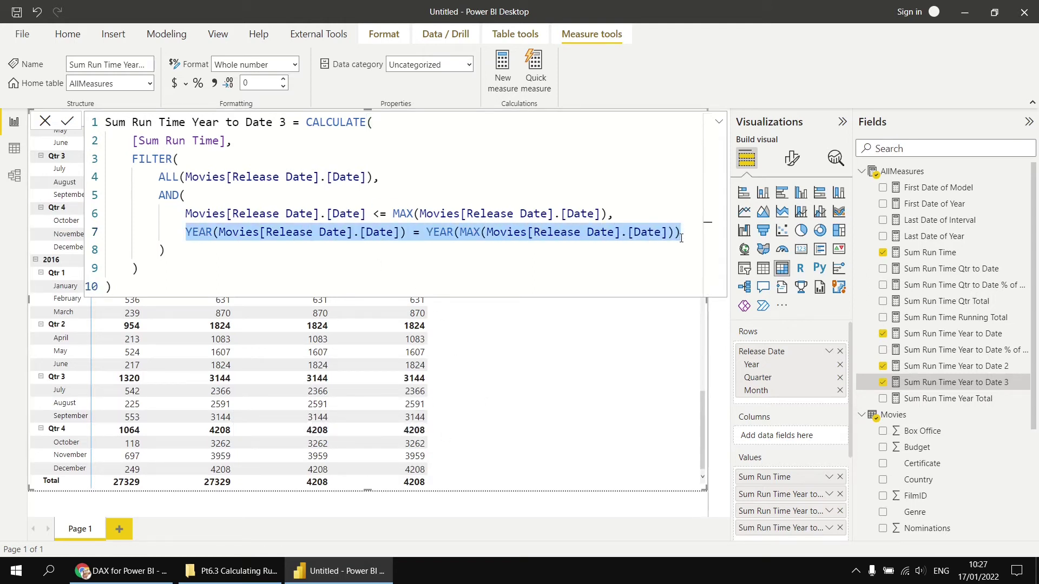
pyautogui.click(458, 233)
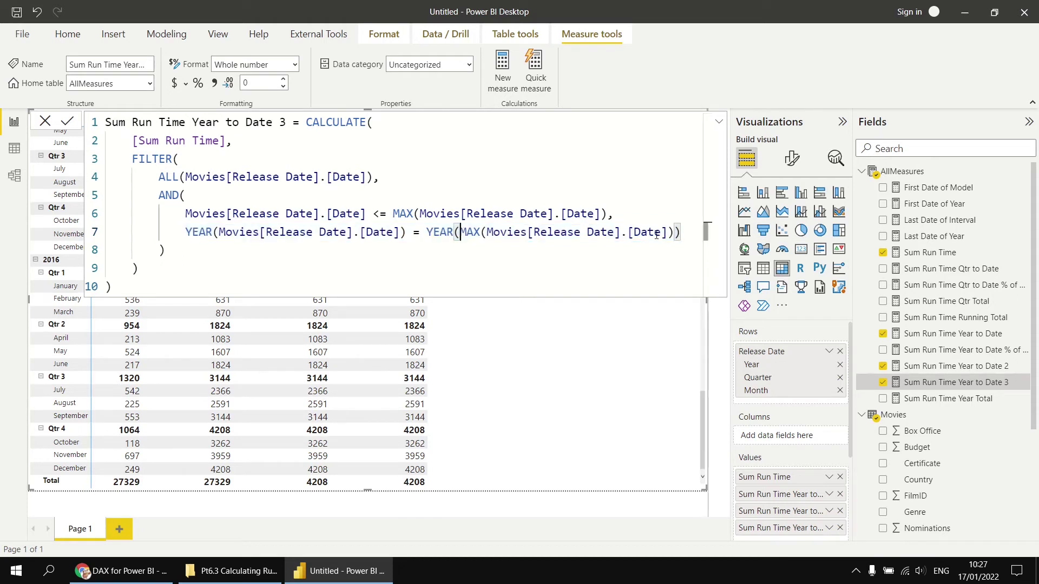
pyautogui.click(410, 483)
pyautogui.moveTo(140, 269); pyautogui.dragTo(166, 175)
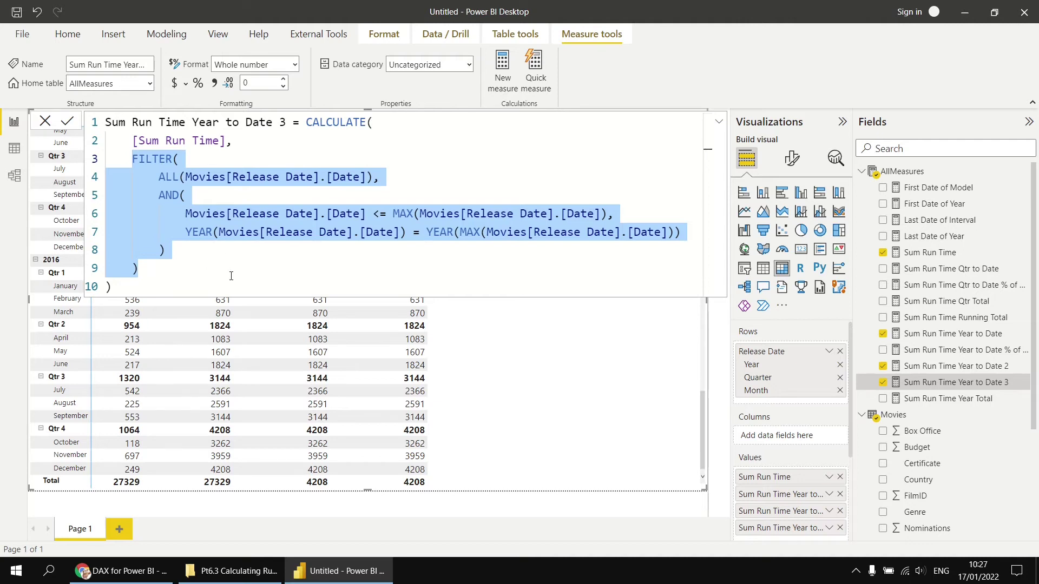
pyautogui.click(189, 282)
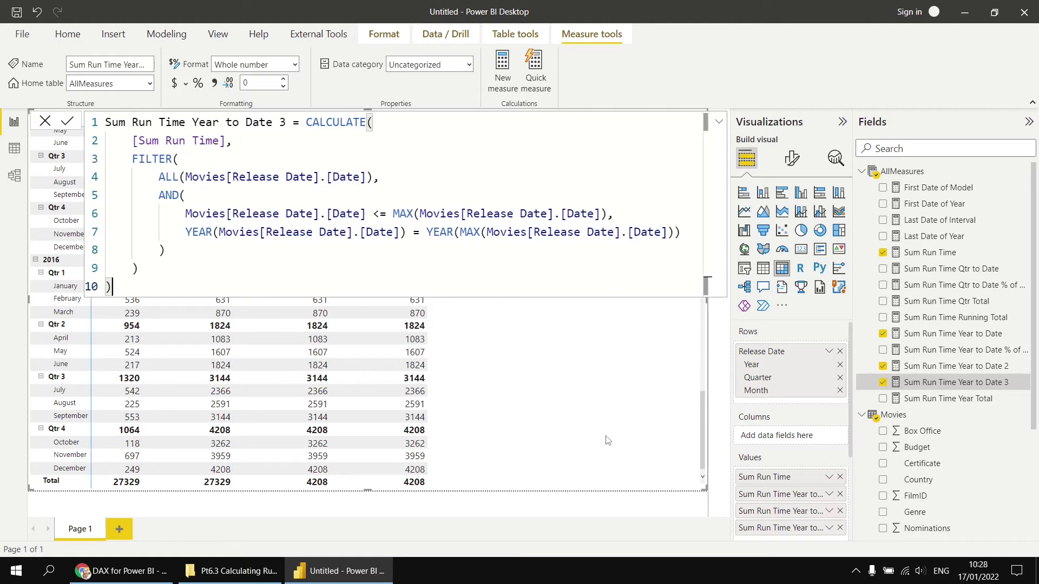
# - Remove Sum Run Time Year to Date 3 from the matrix values and go back to the matrix's first year
pyautogui.click(883, 384)
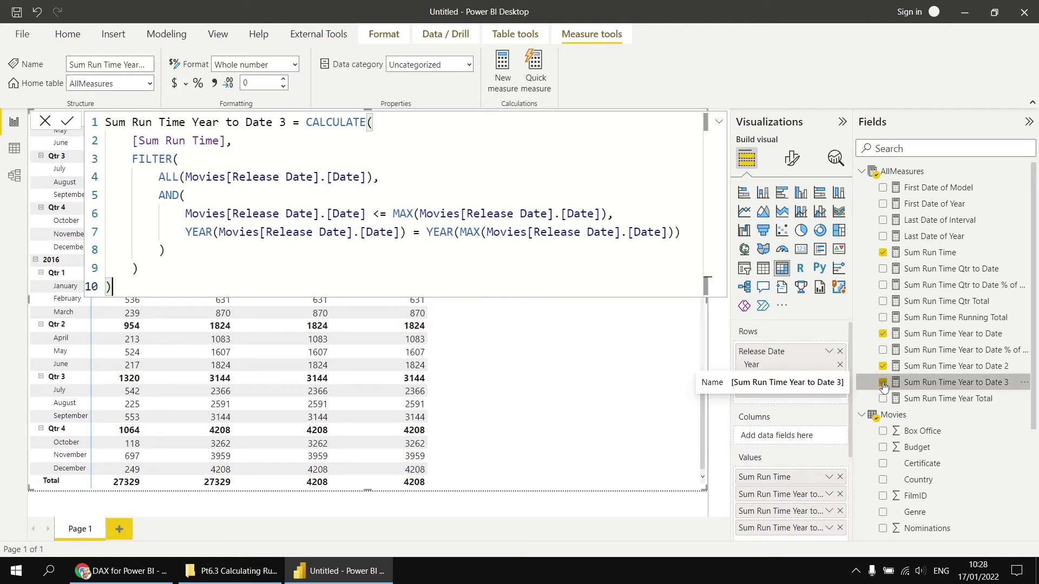
pyautogui.click(611, 508)
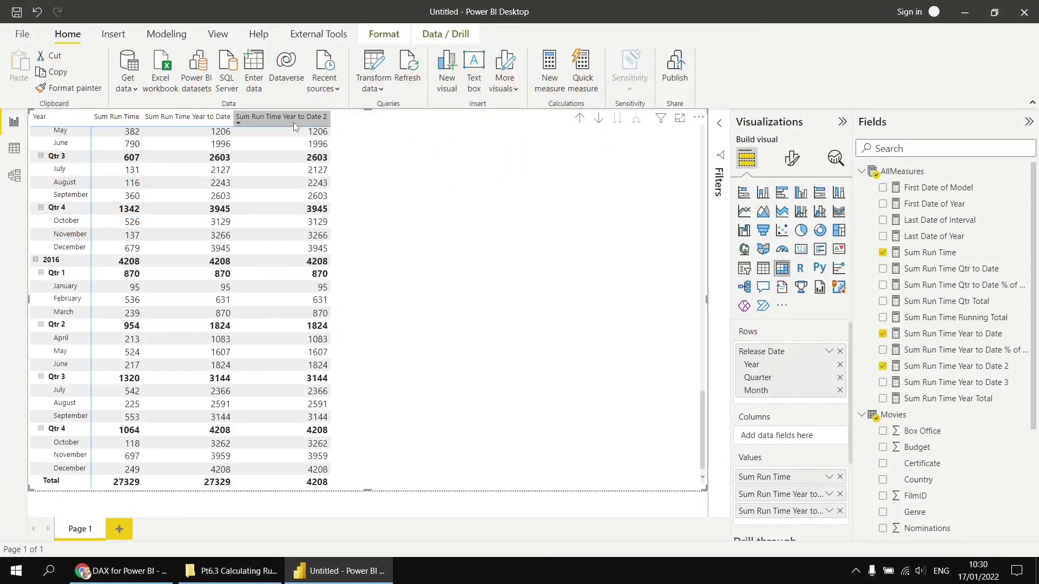
pyautogui.moveTo(703, 414); pyautogui.dragTo(702, 148)
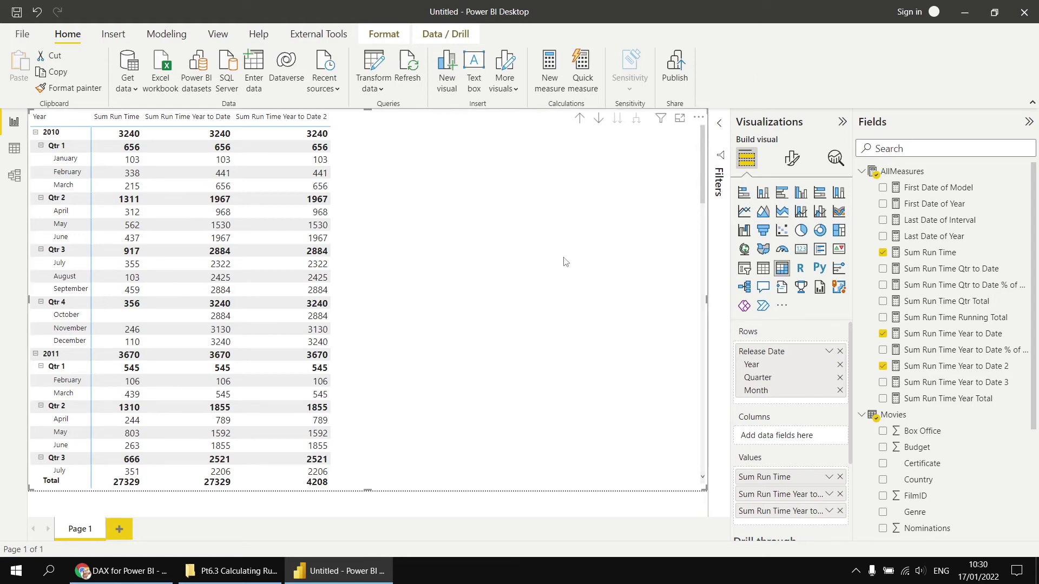
# - Create a measure named Sum Run Time Year to Date 4 in AllMeasures and start its formula with the TOTALYTD function
pyautogui.rightClick(890, 172)
pyautogui.click(912, 182)
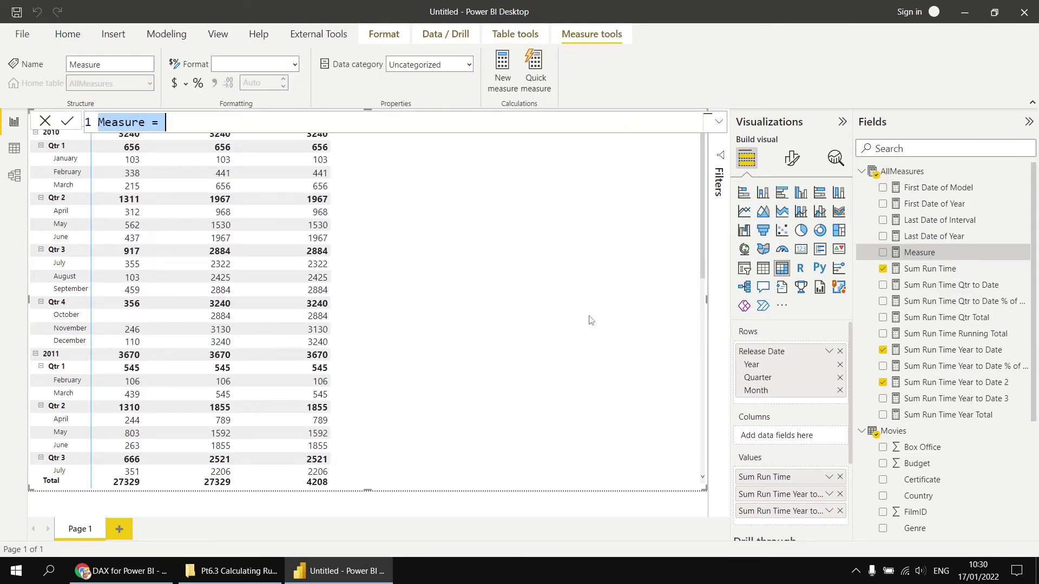
pyautogui.write('Sum Run Time Year to Date 4 = ')
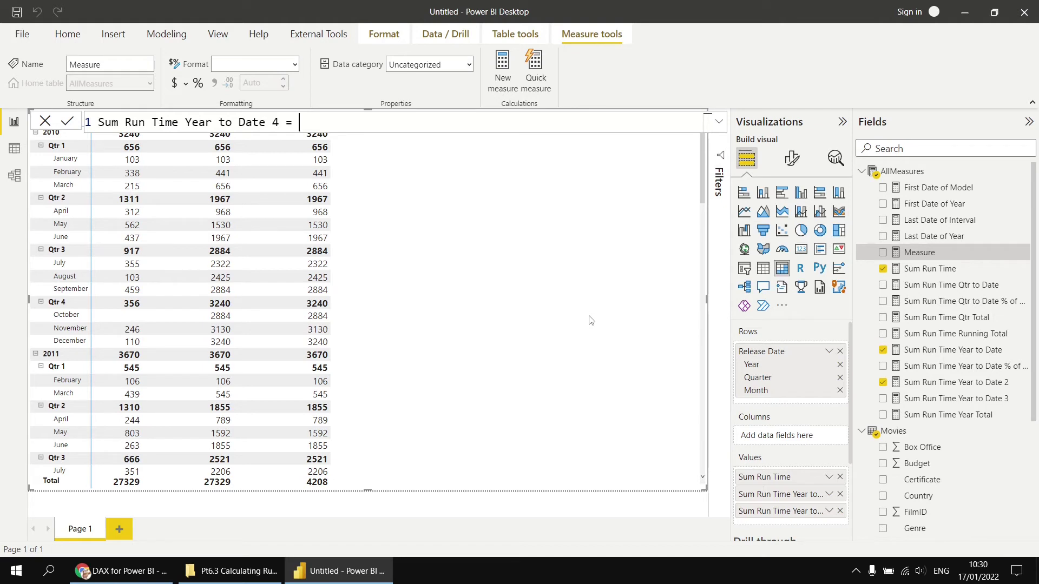
pyautogui.write('tot')
pyautogui.press('Down')
pyautogui.press('Down')
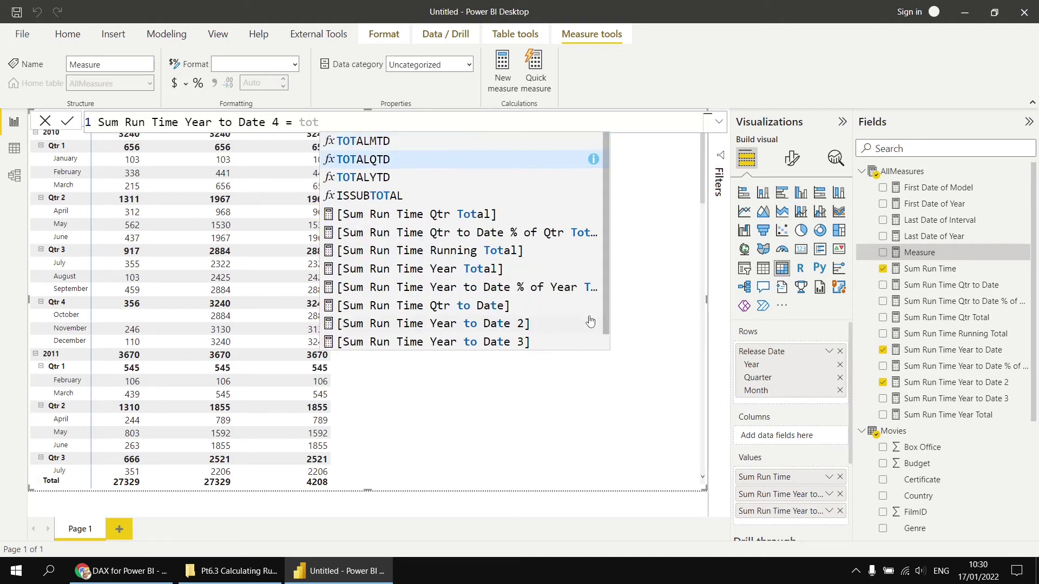
pyautogui.press('Up')
pyautogui.press('Up')
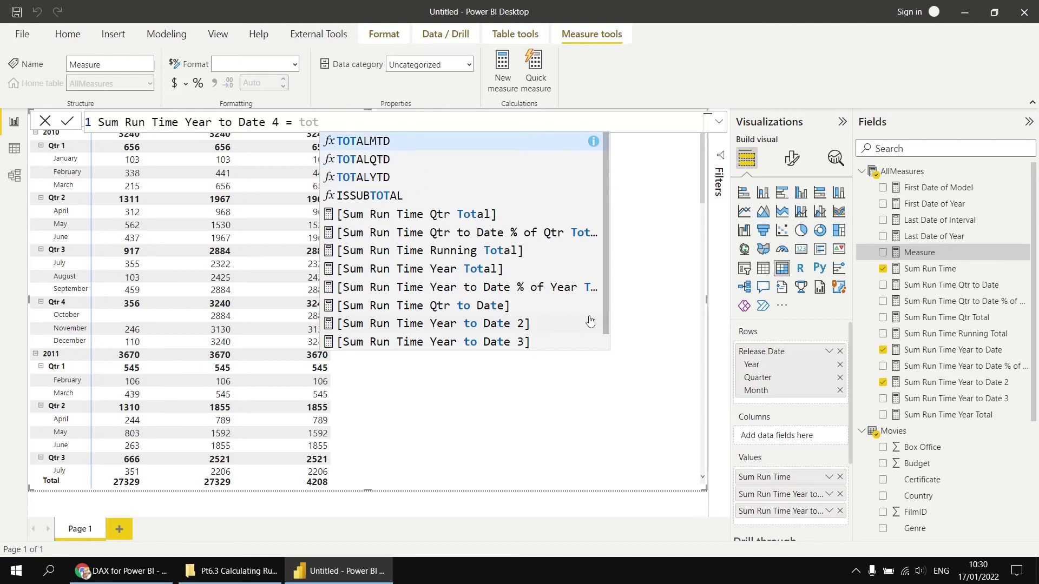
pyautogui.press('Down')
pyautogui.press('Down')
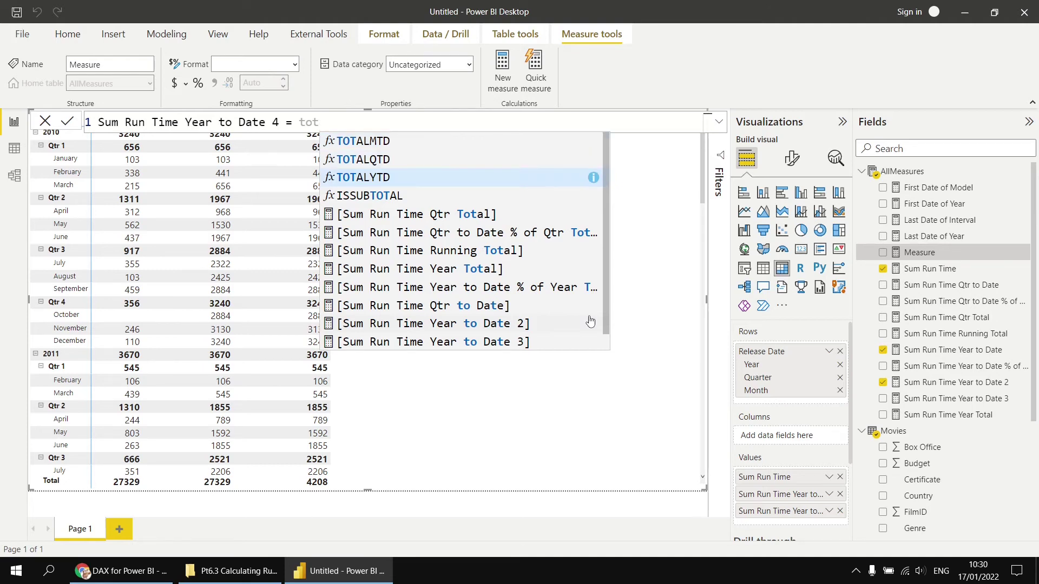
pyautogui.press('Tab')
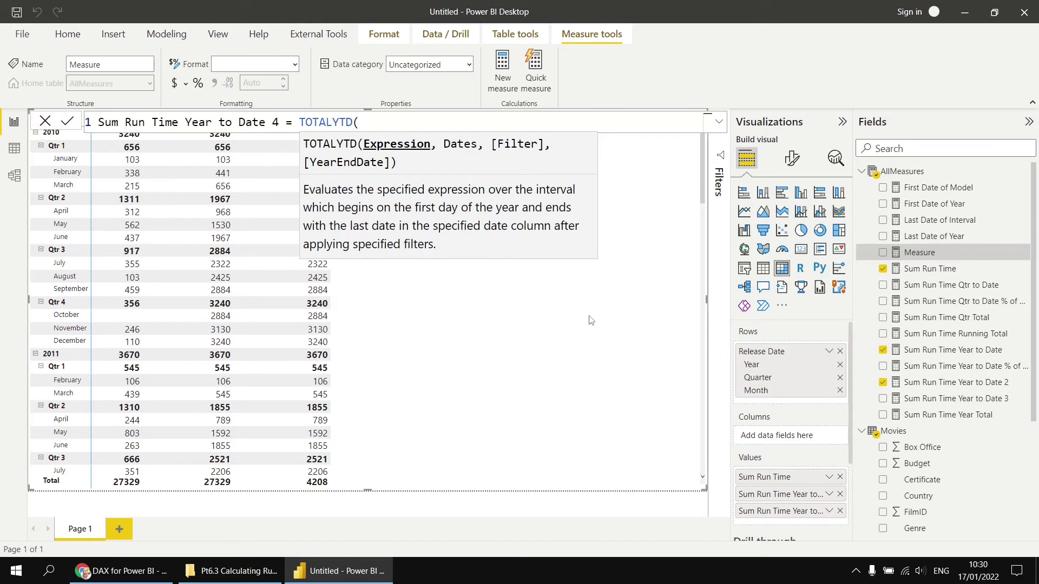
# - Enter [Sum Run Time] on its own line as the TOTALYTD expression argument
pyautogui.hotkey('shift', 'Return')
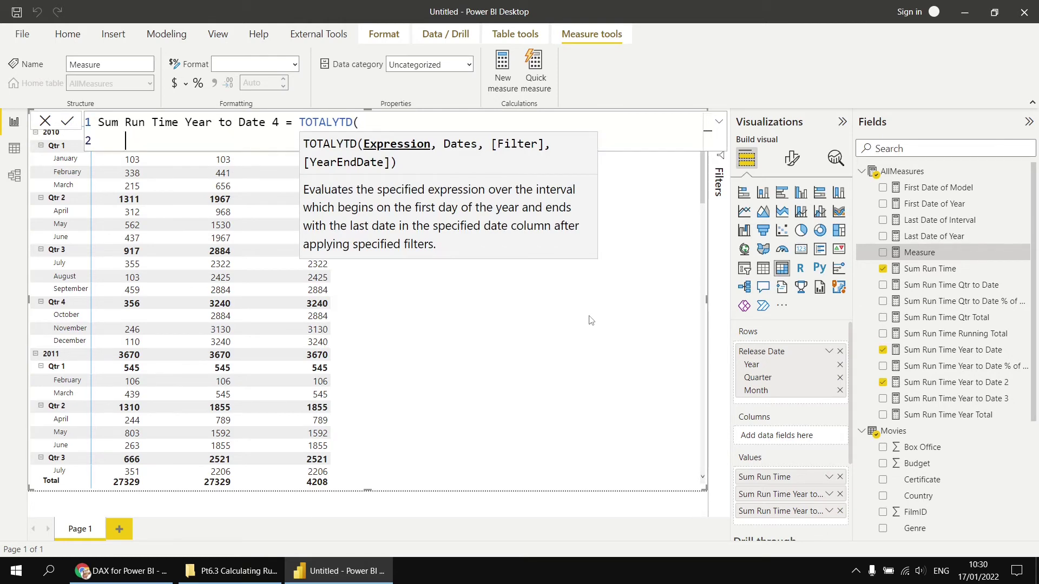
pyautogui.write('[sum')
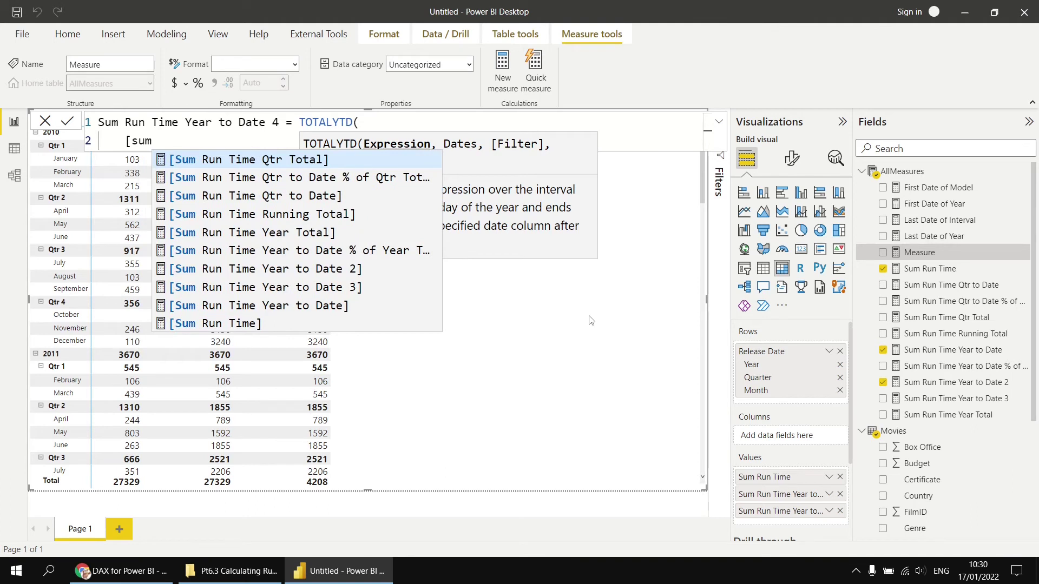
pyautogui.press('Up')
pyautogui.press('Tab')
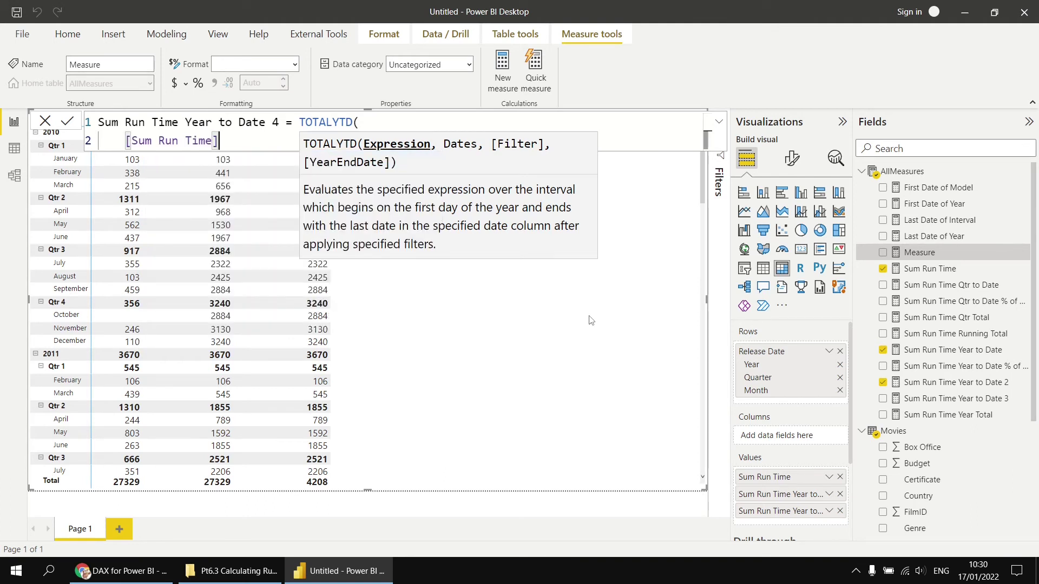
pyautogui.write(',')
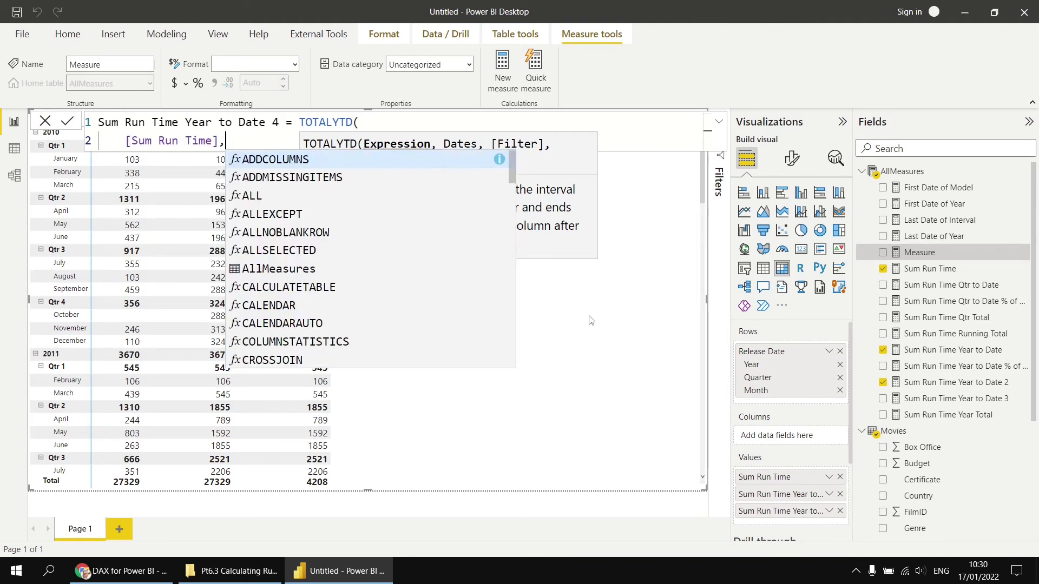
pyautogui.hotkey('shift', 'Return')
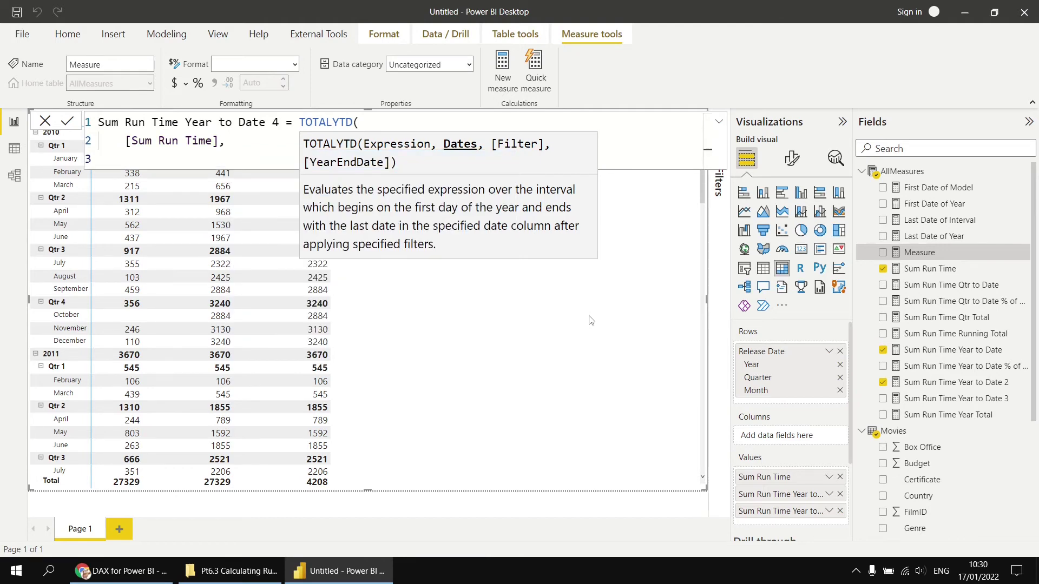
# - Supply Movies[Release Date].[Date] as the TOTALYTD dates argument and close the function on a separate line
pyautogui.write('rel')
pyautogui.press('Down')
pyautogui.press('Tab')
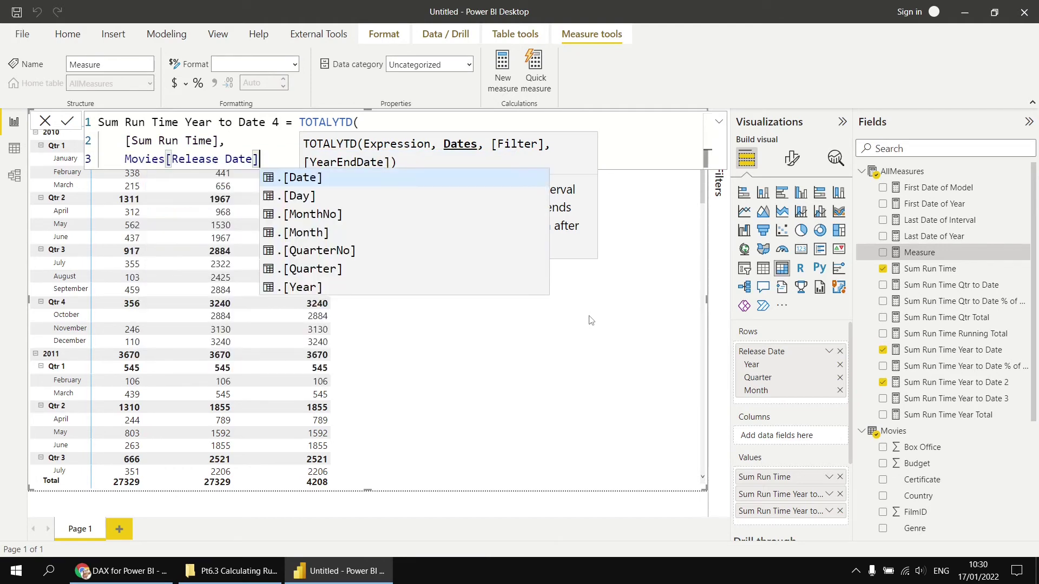
pyautogui.press('Tab')
pyautogui.hotkey('shift', 'Return')
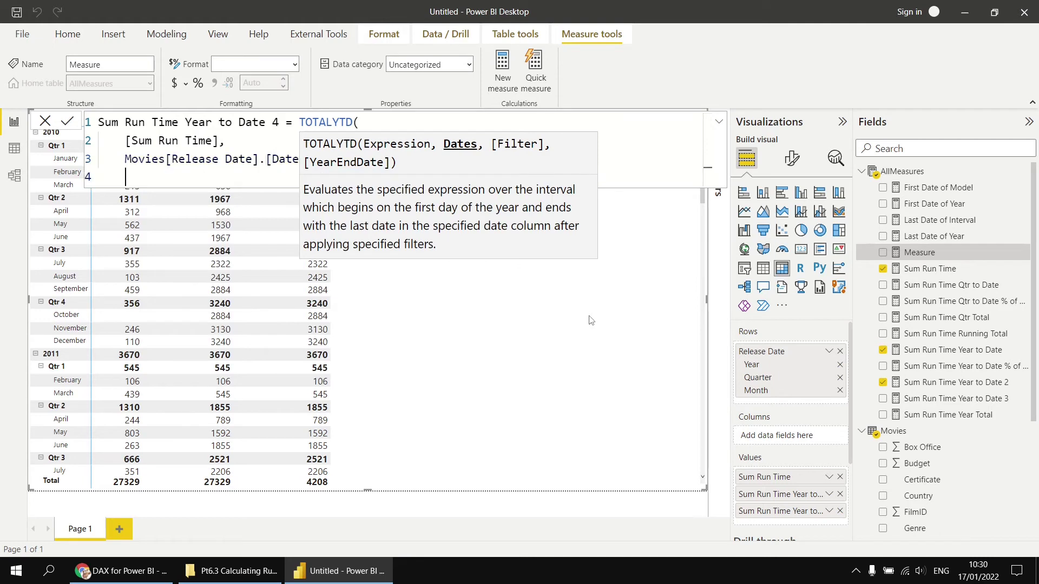
pyautogui.press('BackSpace')
pyautogui.write(')')
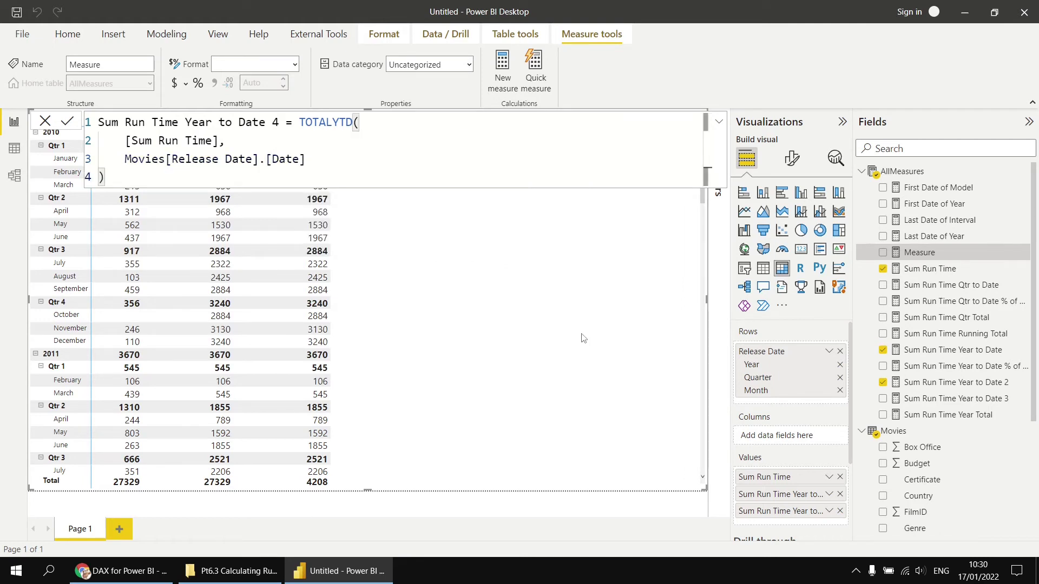
# - Commit the Sum Run Time Year to Date 4 measure and add it to the matrix values
pyautogui.keyDown('ctrl'); pyautogui.scroll(2, 488, 171); pyautogui.keyUp('ctrl')
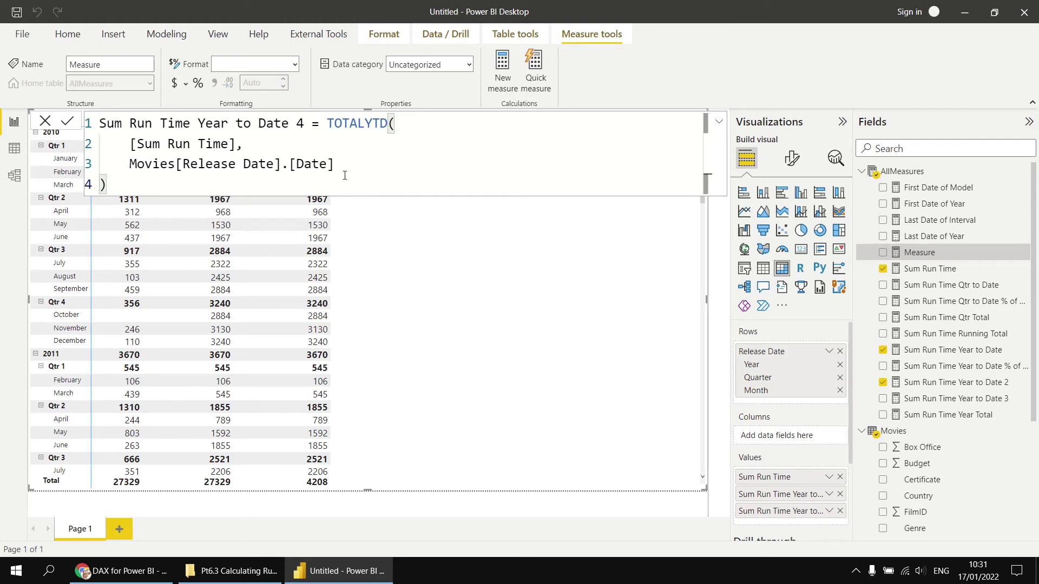
pyautogui.click(67, 121)
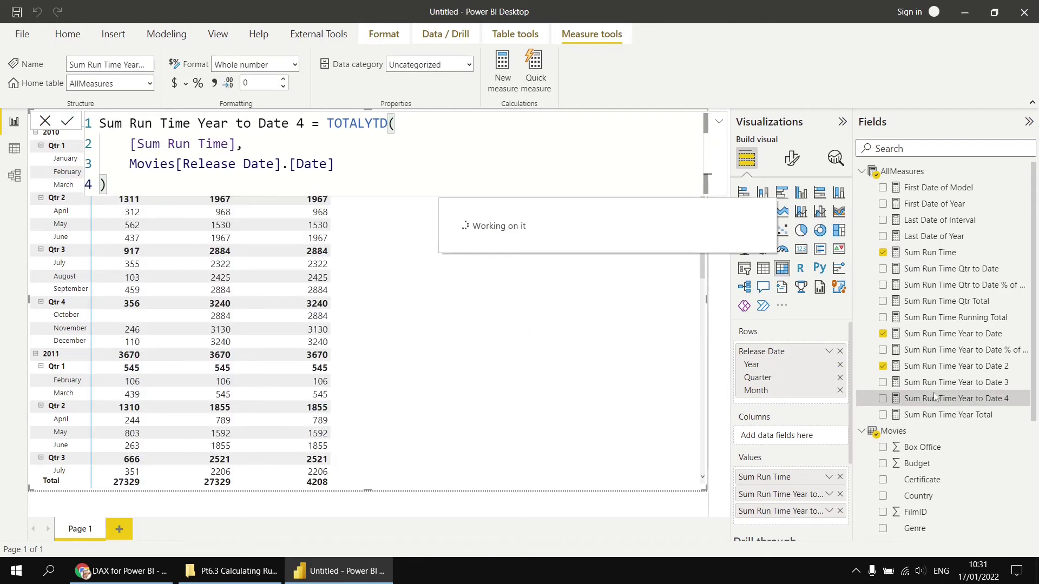
pyautogui.moveTo(936, 400); pyautogui.dragTo(413, 307)
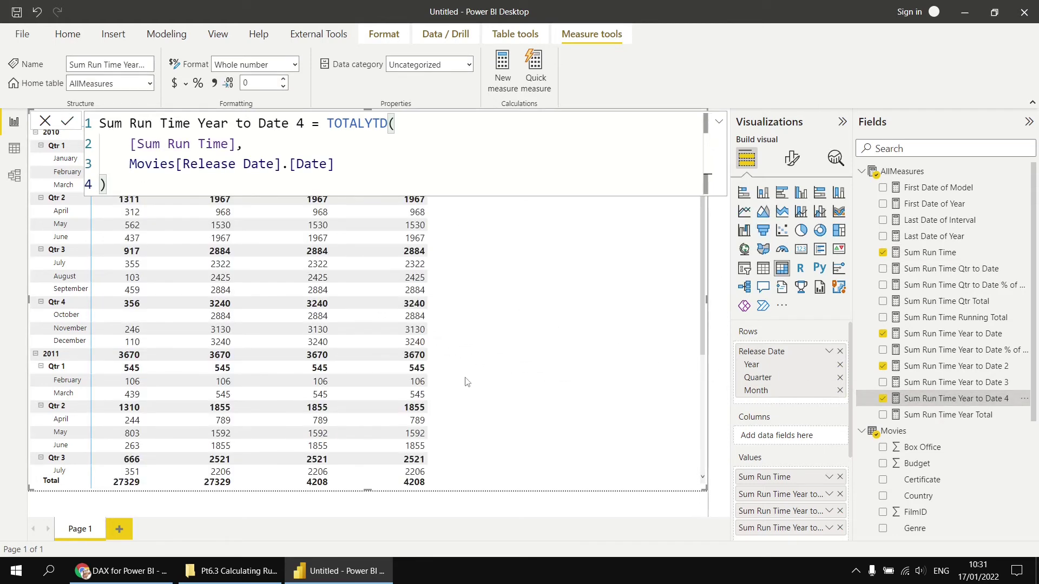
pyautogui.click(622, 512)
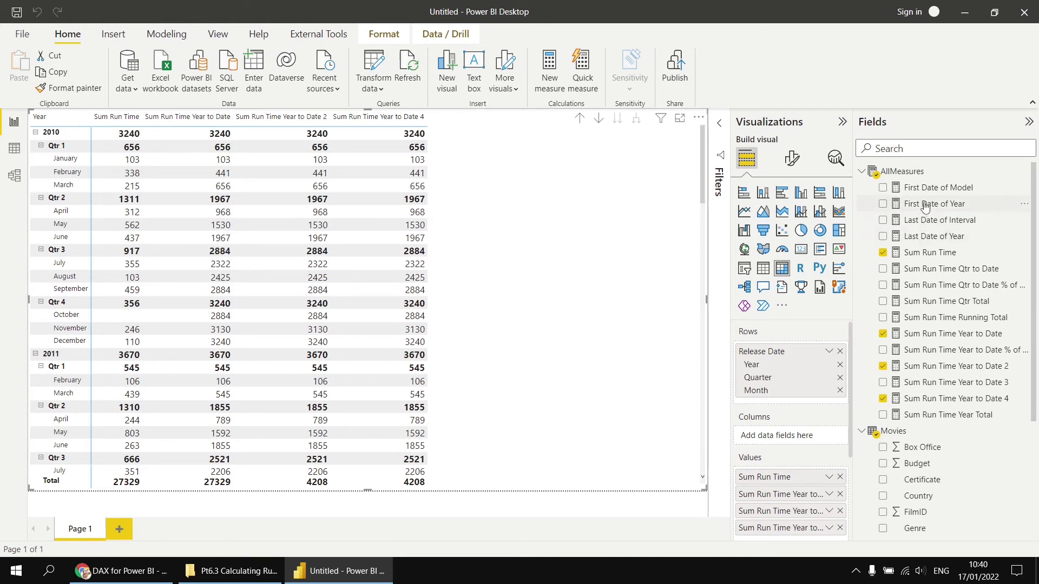
# - Copy the Sum Run Time Year to Date formula into a new AllMeasures measure named Sum Run Time Year to Date April
pyautogui.click(931, 335)
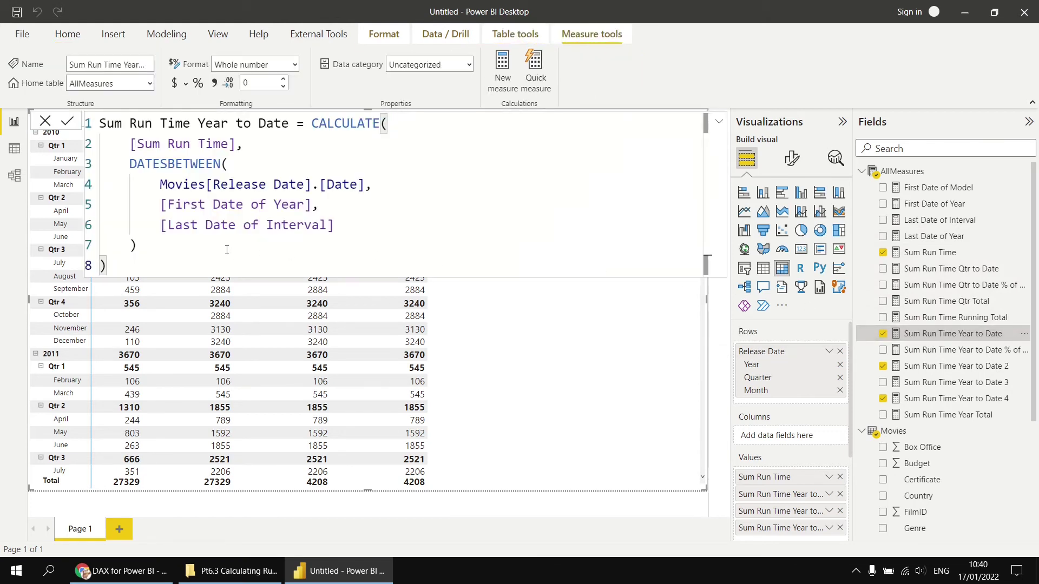
pyautogui.moveTo(144, 270); pyautogui.dragTo(93, 126)
pyautogui.hotkey('ctrl', 'c')
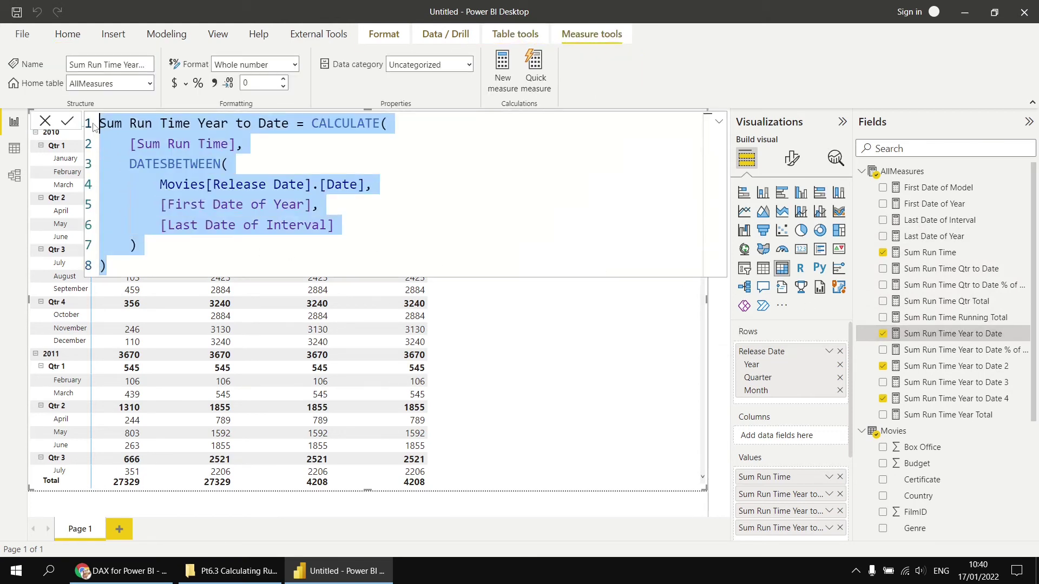
pyautogui.rightClick(898, 171)
pyautogui.click(922, 180)
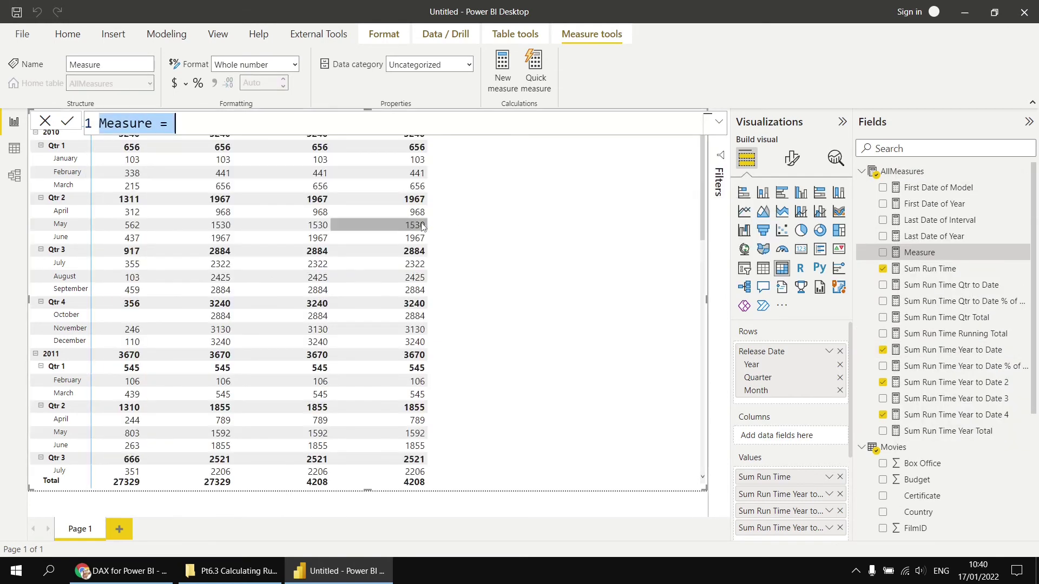
pyautogui.hotkey('ctrl', 'v')
pyautogui.click(289, 123)
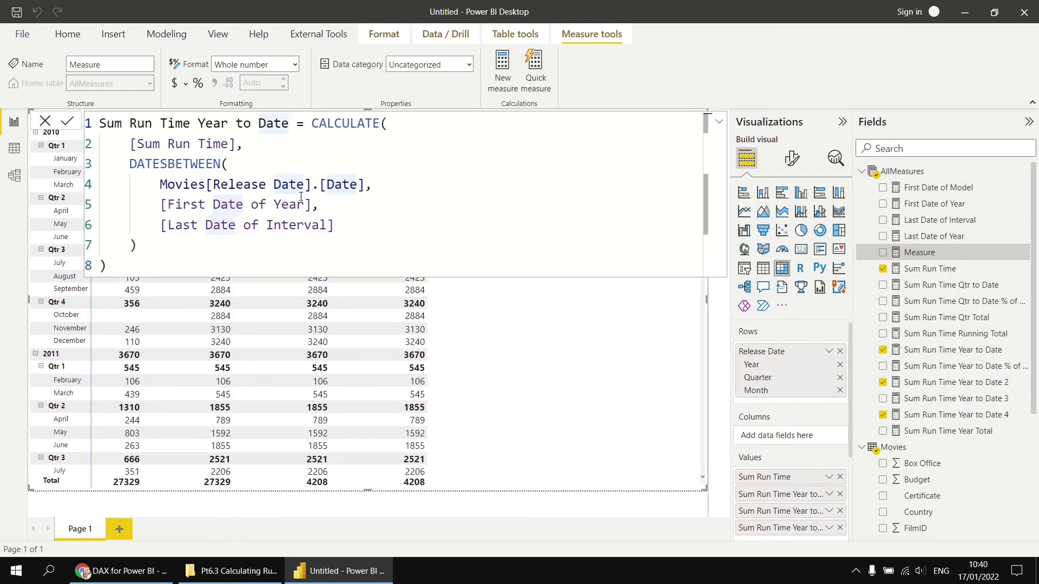
pyautogui.write('April')
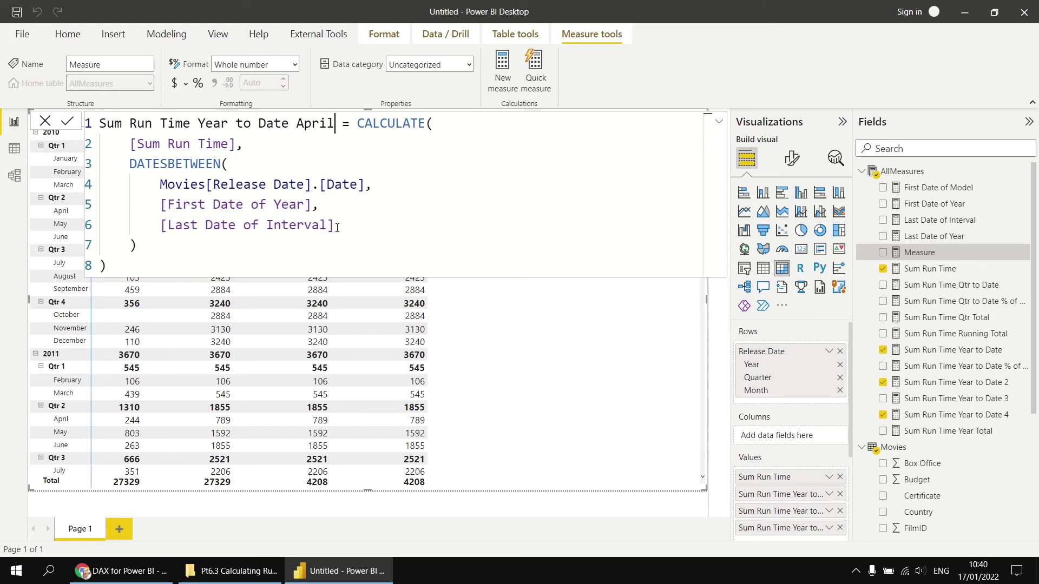
# - Replace [First Date of Year] in DATESBETWEEN with STARTOFYEAR applied to Movies[Release Date].[Date]
pyautogui.moveTo(161, 204); pyautogui.dragTo(314, 208)
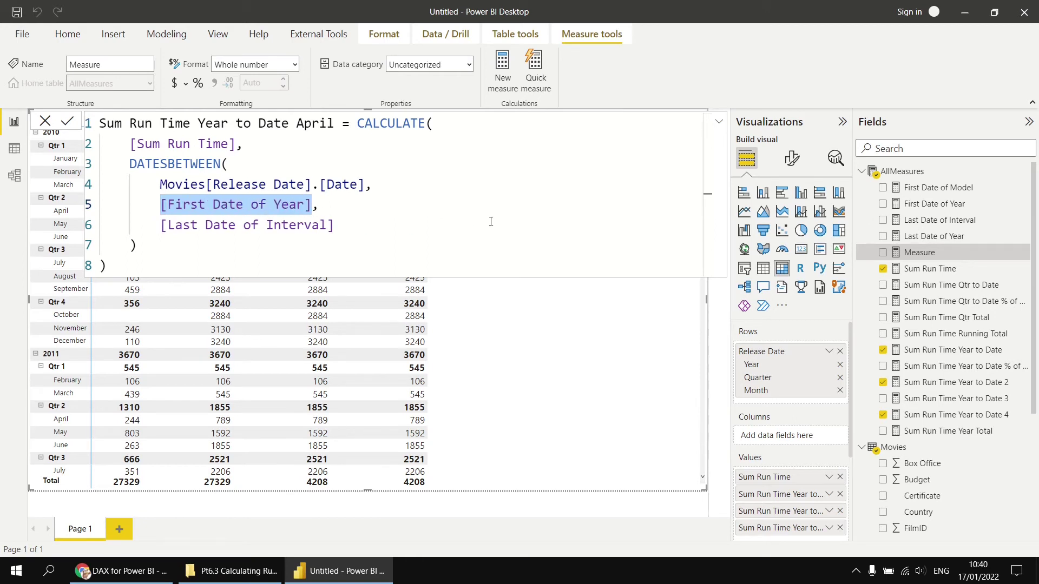
pyautogui.write('st,')
pyautogui.press('Down')
pyautogui.press('Down')
pyautogui.press('Tab')
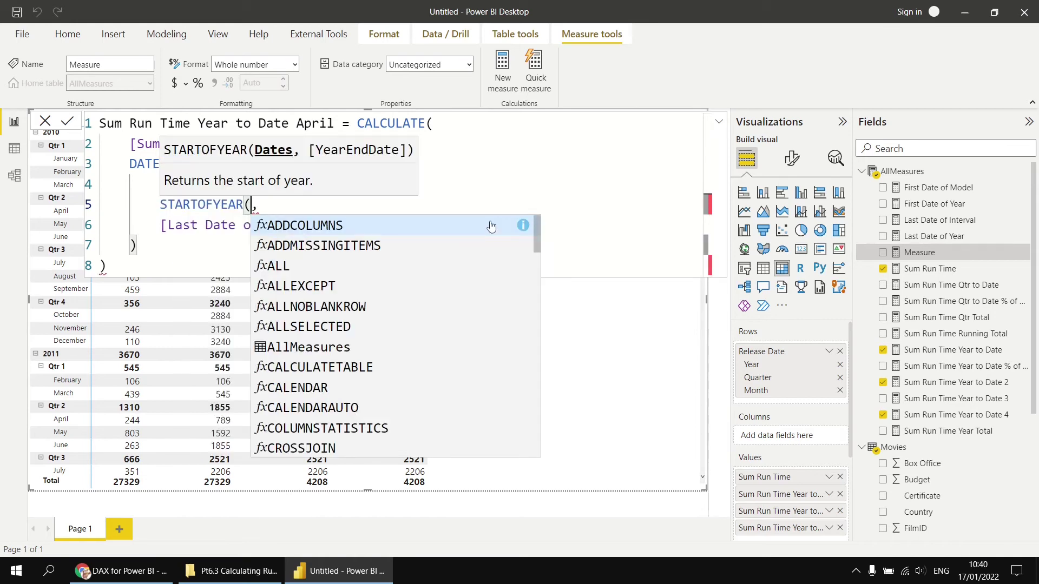
pyautogui.write('rel')
pyautogui.press('Down')
pyautogui.press('Tab')
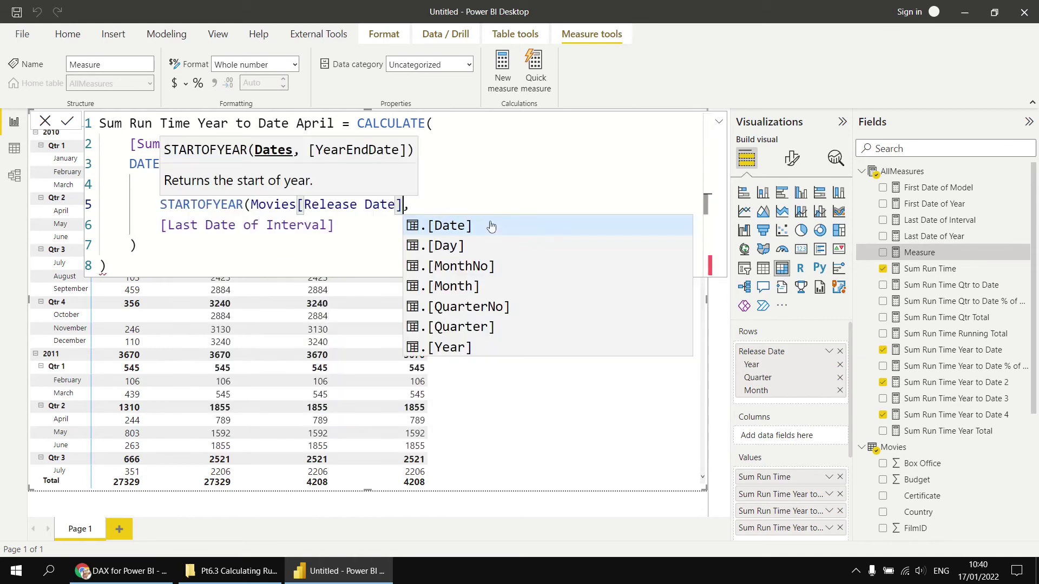
pyautogui.click(491, 226)
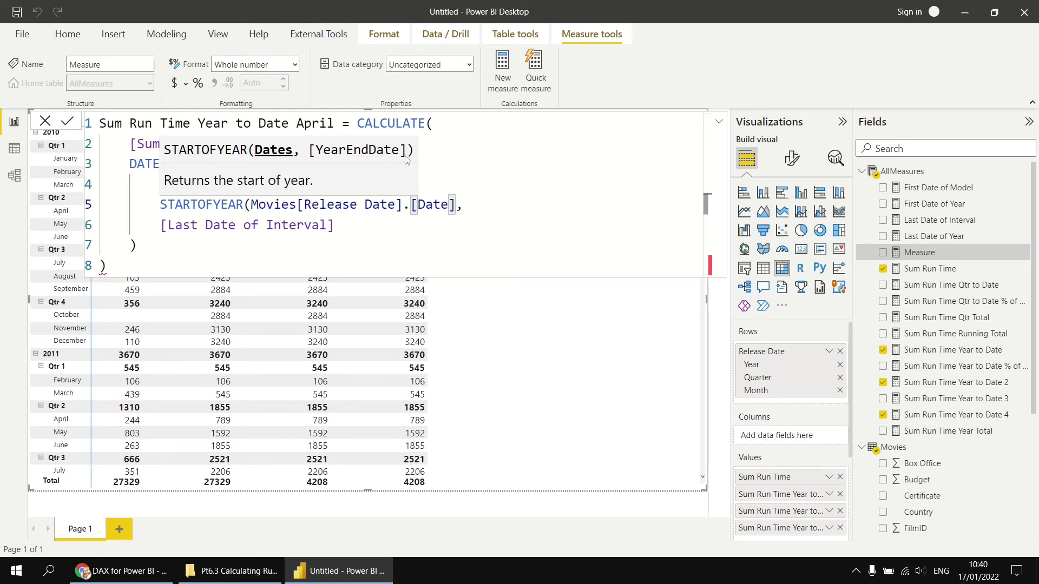
# - Give STARTOFYEAR the year-end date argument "03/31" and close the function
pyautogui.write(',"",')
pyautogui.press('Left')
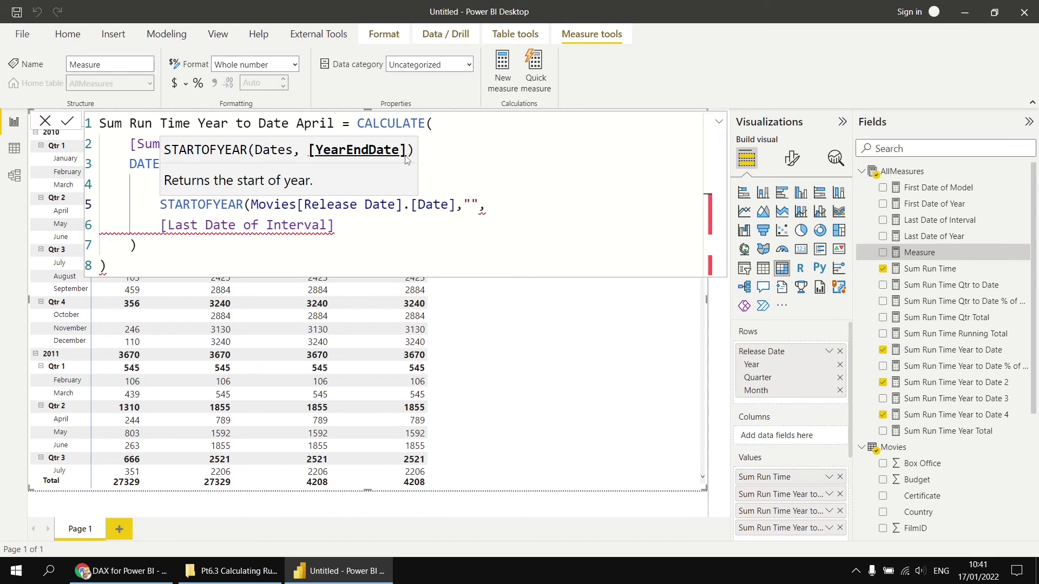
pyautogui.write('03/31')
pyautogui.press('BackSpace')
pyautogui.press('BackSpace')
pyautogui.press('BackSpace')
pyautogui.press('BackSpace')
pyautogui.press('BackSpace')
pyautogui.write('31/03')
pyautogui.press('BackSpace')
pyautogui.press('BackSpace')
pyautogui.press('BackSpace')
pyautogui.write('Mar')
pyautogui.press('BackSpace')
pyautogui.press('BackSpace')
pyautogui.press('BackSpace')
pyautogui.press('BackSpace')
pyautogui.press('BackSpace')
pyautogui.press('BackSpace')
pyautogui.write('03/31")')
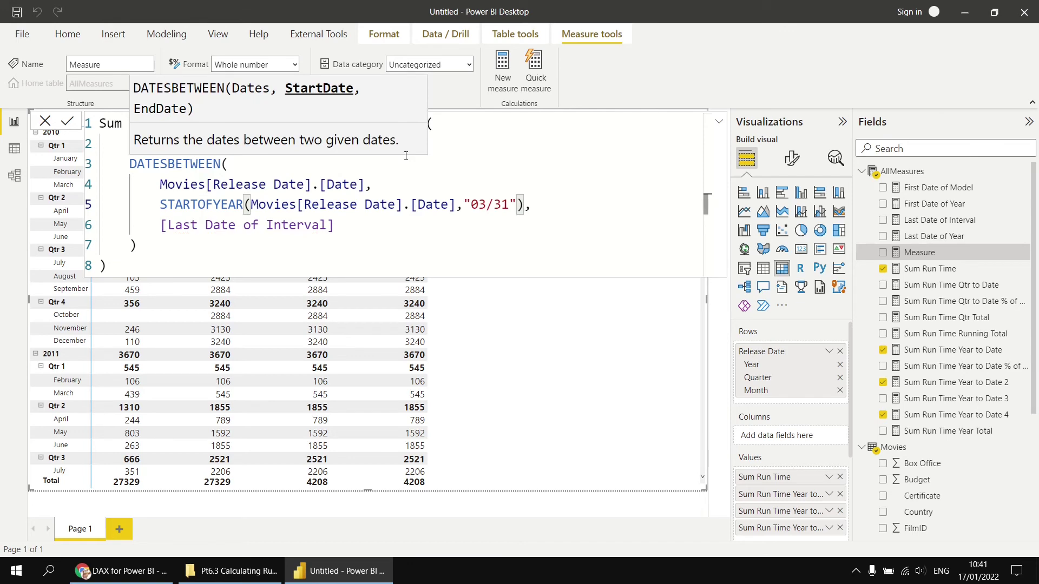
# - Commit the Sum Run Time Year to Date April measure and add it to the matrix values
pyautogui.click(66, 124)
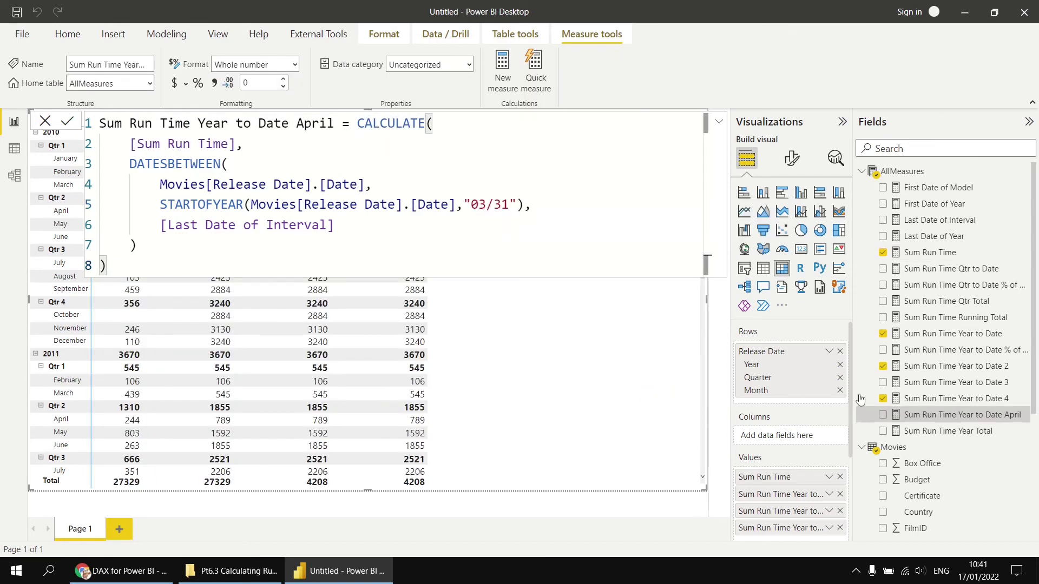
pyautogui.moveTo(927, 416); pyautogui.dragTo(494, 331)
pyautogui.click(638, 511)
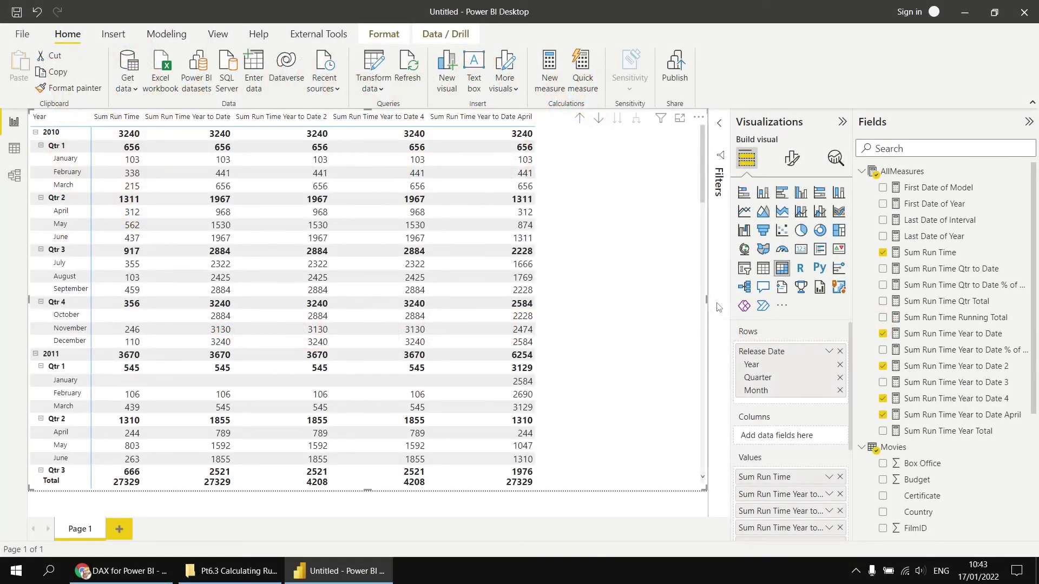
# - Copy the whole Sum Run Time Year to Date 2 formula into a new measure in AllMeasures
pyautogui.click(976, 367)
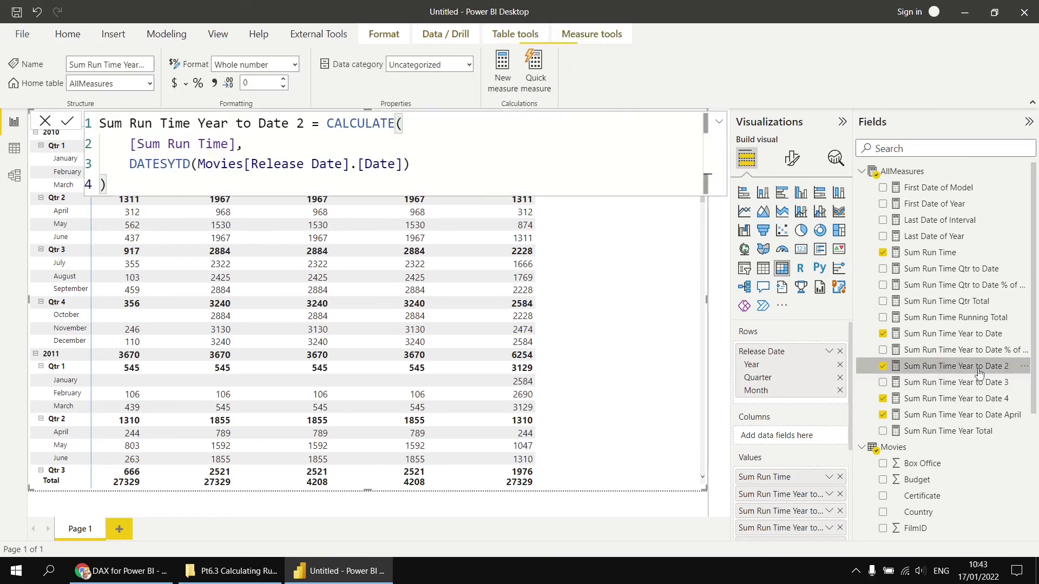
pyautogui.moveTo(129, 182); pyautogui.dragTo(100, 124)
pyautogui.hotkey('ctrl', 'c')
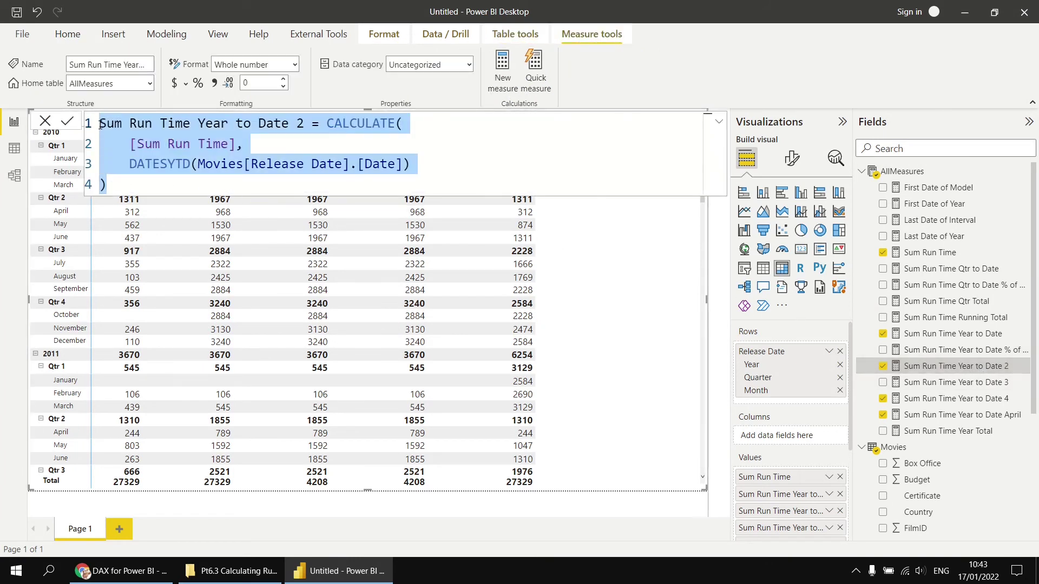
pyautogui.rightClick(915, 174)
pyautogui.click(936, 184)
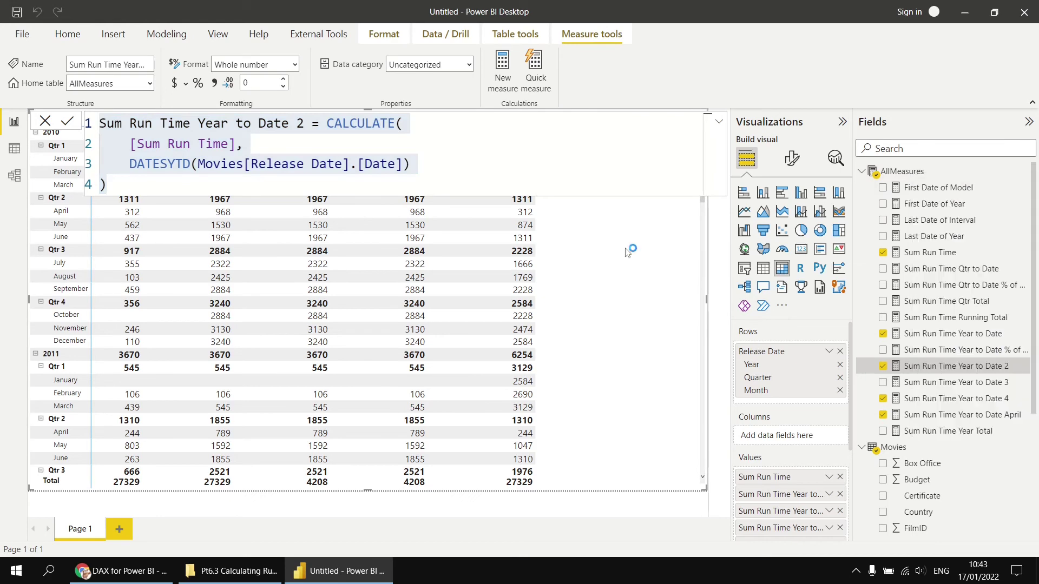
pyautogui.hotkey('ctrl', 'v')
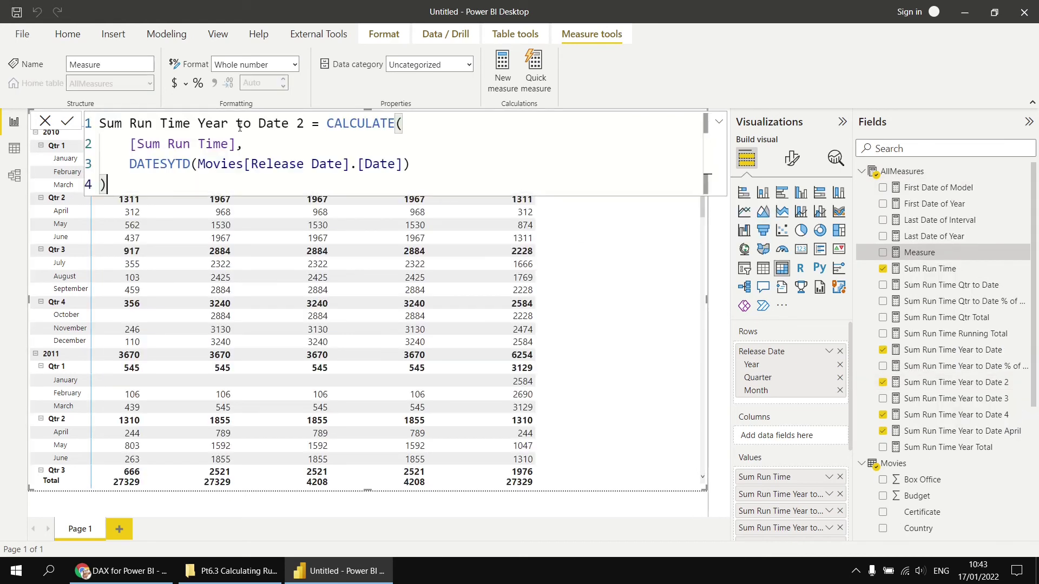
# - Name the new measure Sum Run Time Year to Date April 2 and give DATESYTD the year-end date argument "03/31"
pyautogui.click(294, 123)
pyautogui.write('April')
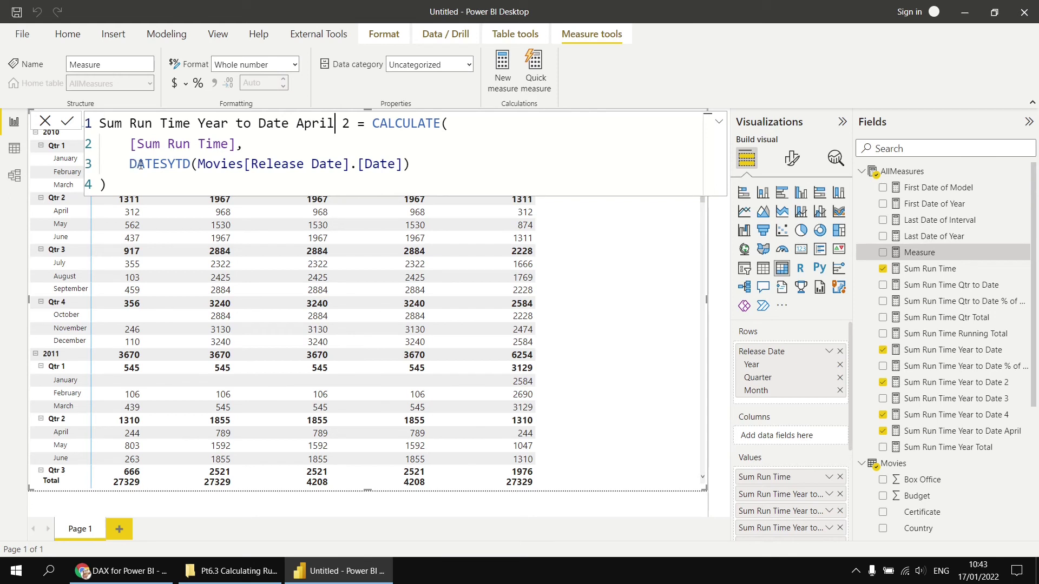
pyautogui.click(404, 165)
pyautogui.write(',')
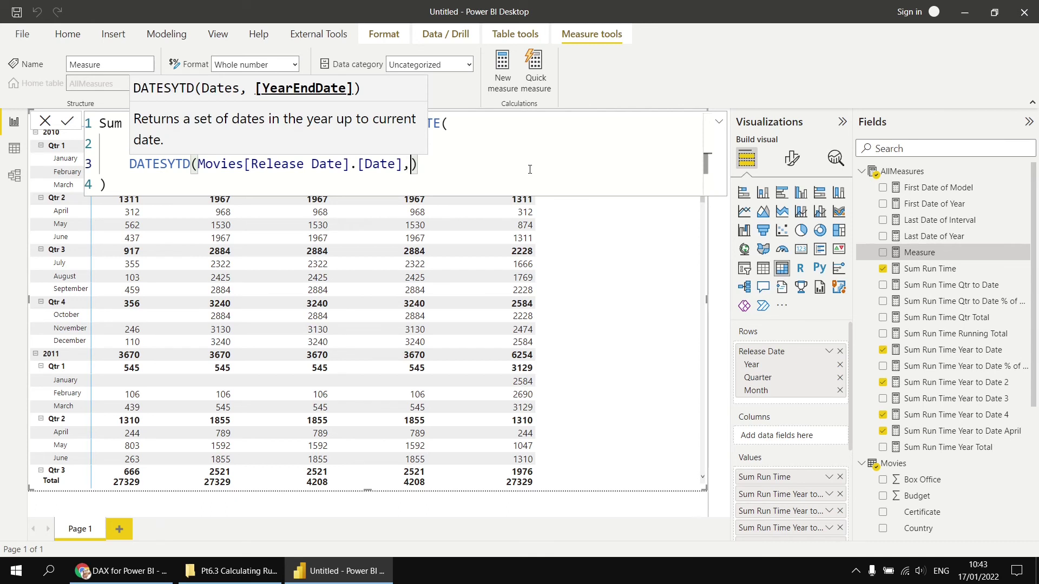
pyautogui.write('"')
pyautogui.write('03/31')
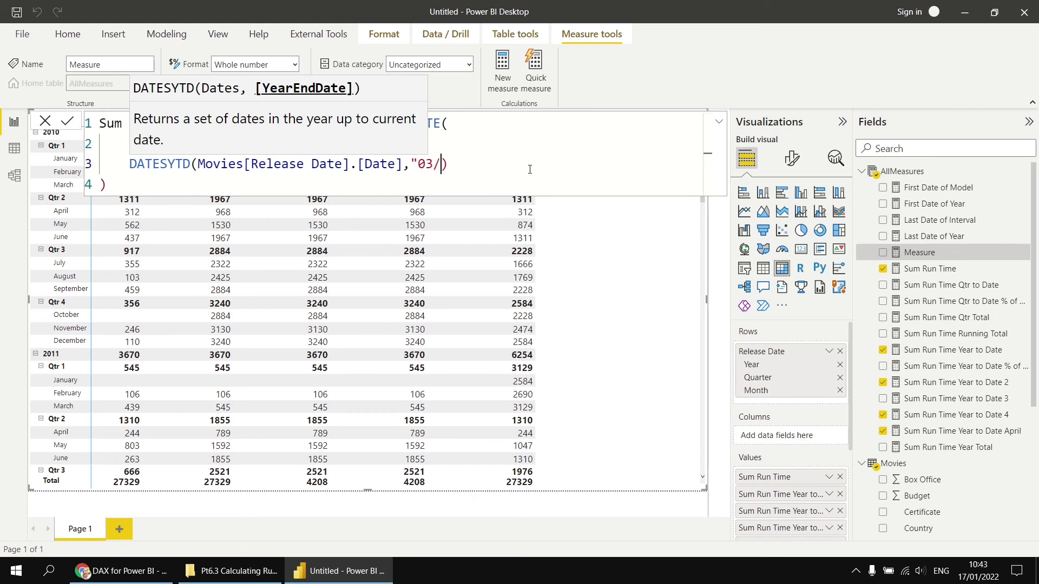
pyautogui.write('"')
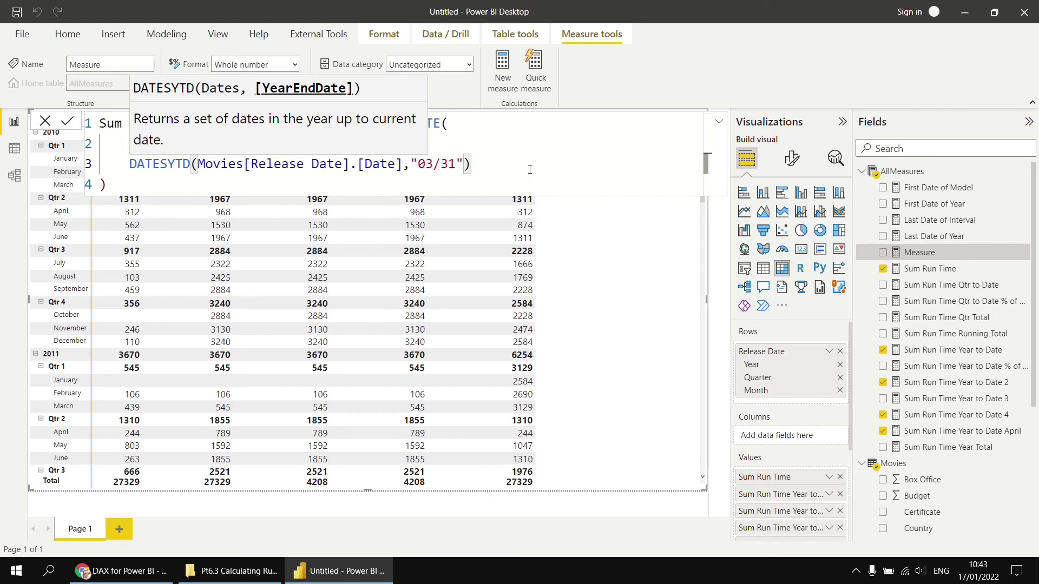
# - Commit the Sum Run Time Year to Date April 2 measure and add it to the matrix values
pyautogui.click(69, 122)
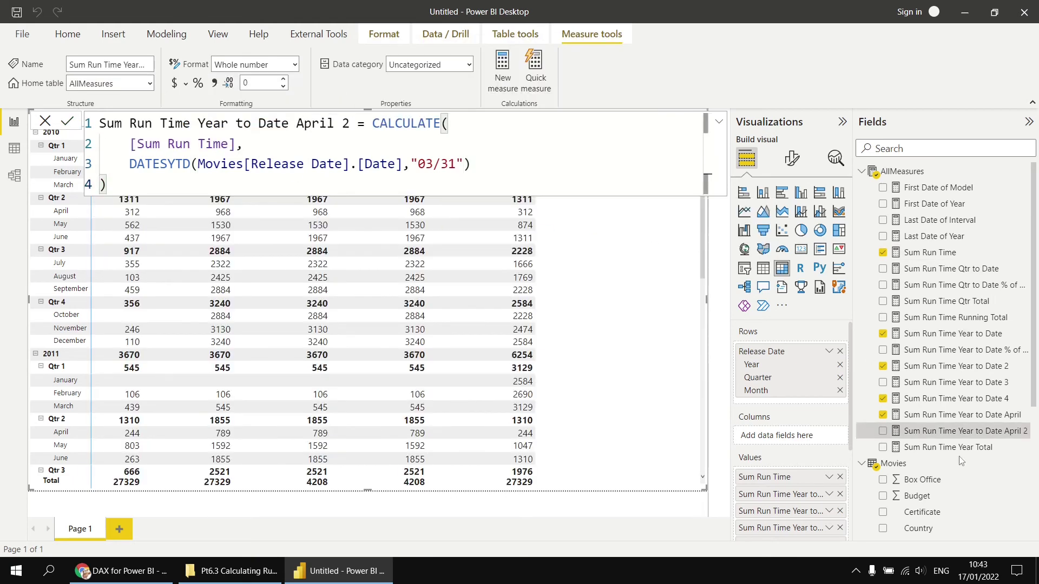
pyautogui.moveTo(954, 432); pyautogui.dragTo(598, 330)
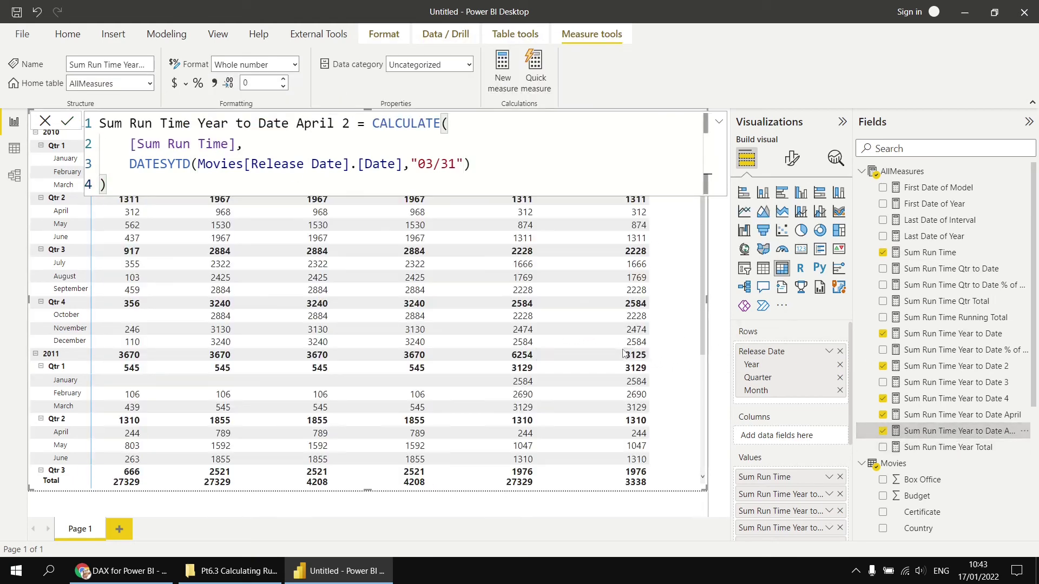
pyautogui.click(692, 511)
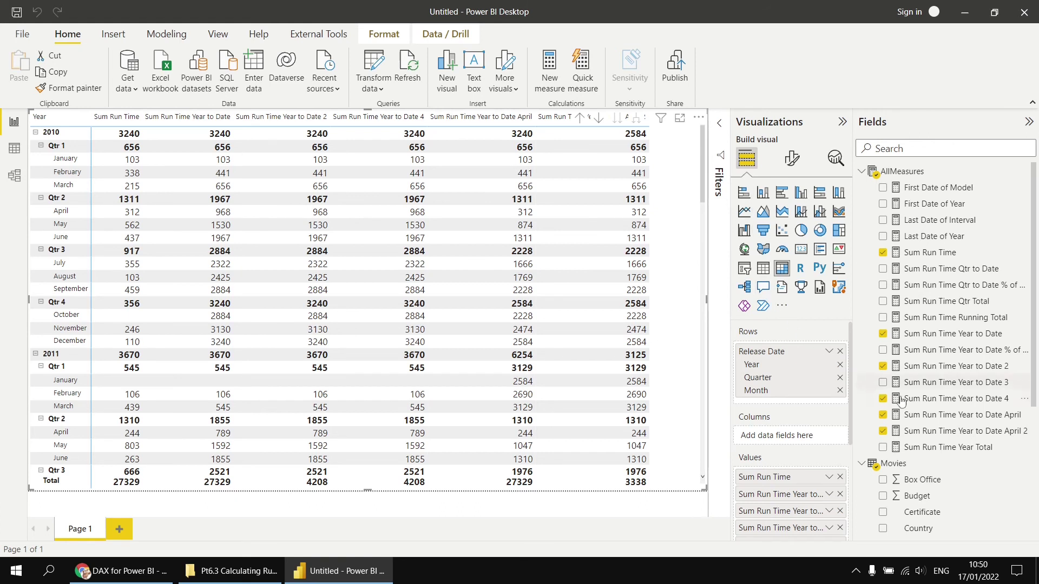
# - Copy the Sum Run Time Year to Date 4 formula into a new AllMeasures measure named Sum Run Time Year to Date April 3
pyautogui.click(944, 401)
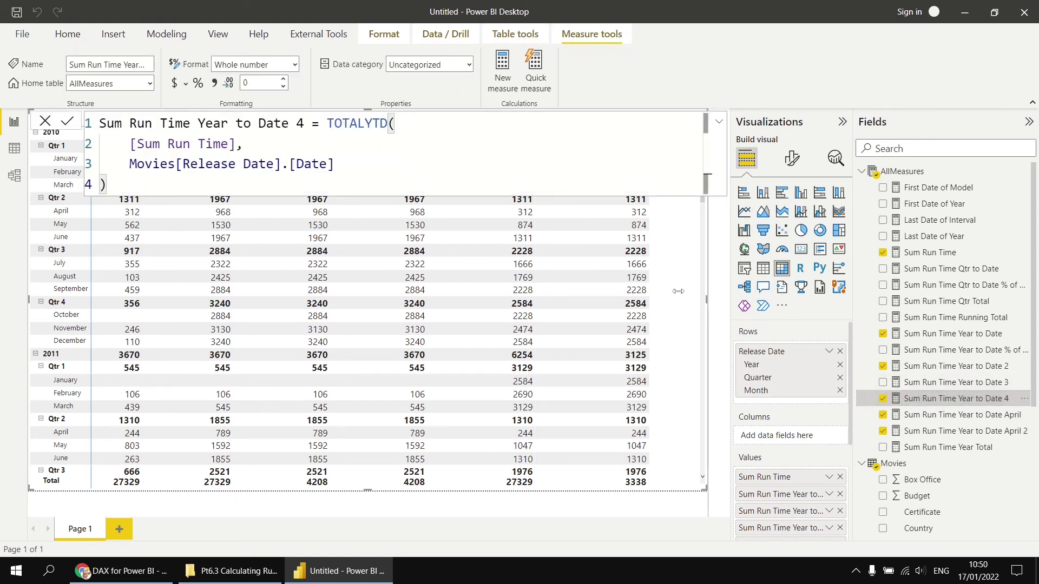
pyautogui.moveTo(88, 184); pyautogui.dragTo(88, 130)
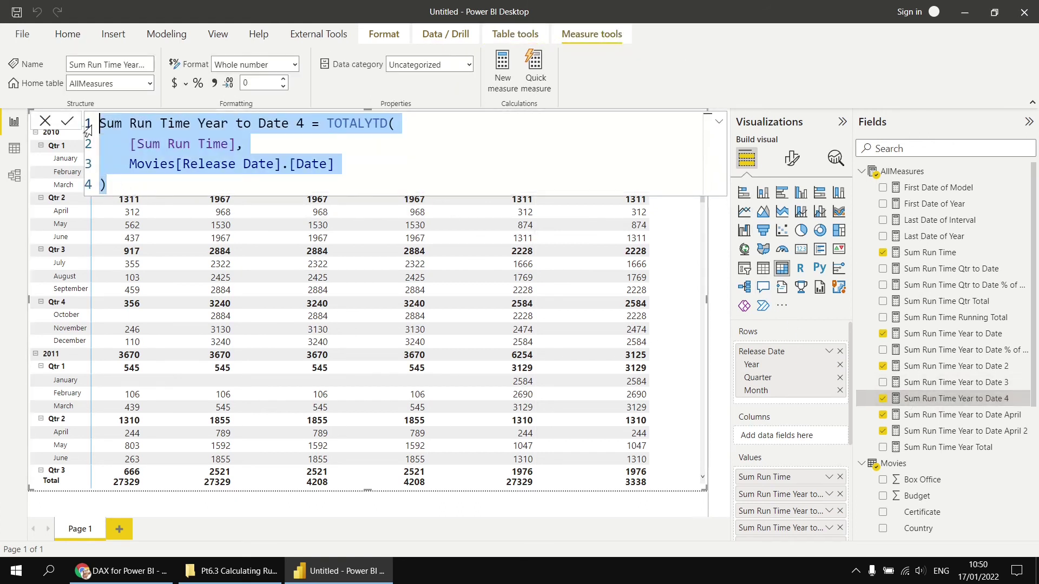
pyautogui.rightClick(903, 173)
pyautogui.click(916, 182)
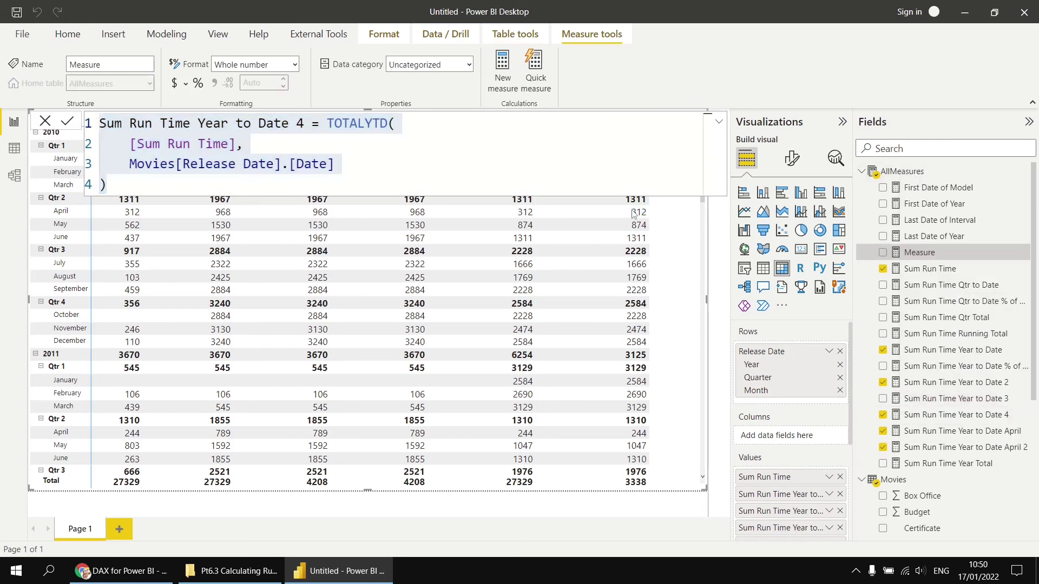
pyautogui.doubleClick(301, 123)
pyautogui.write('April')
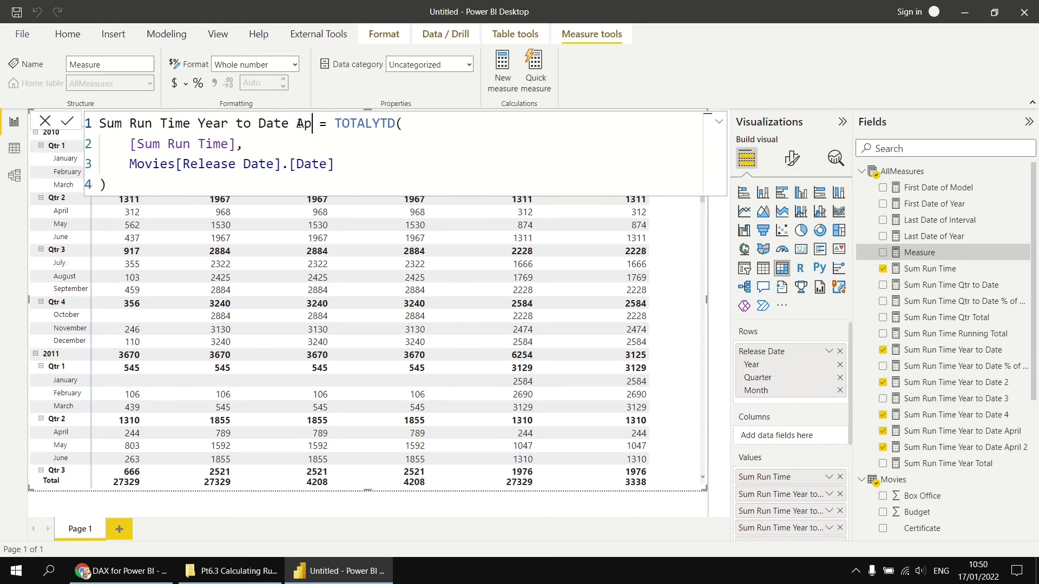
pyautogui.write(' 3')
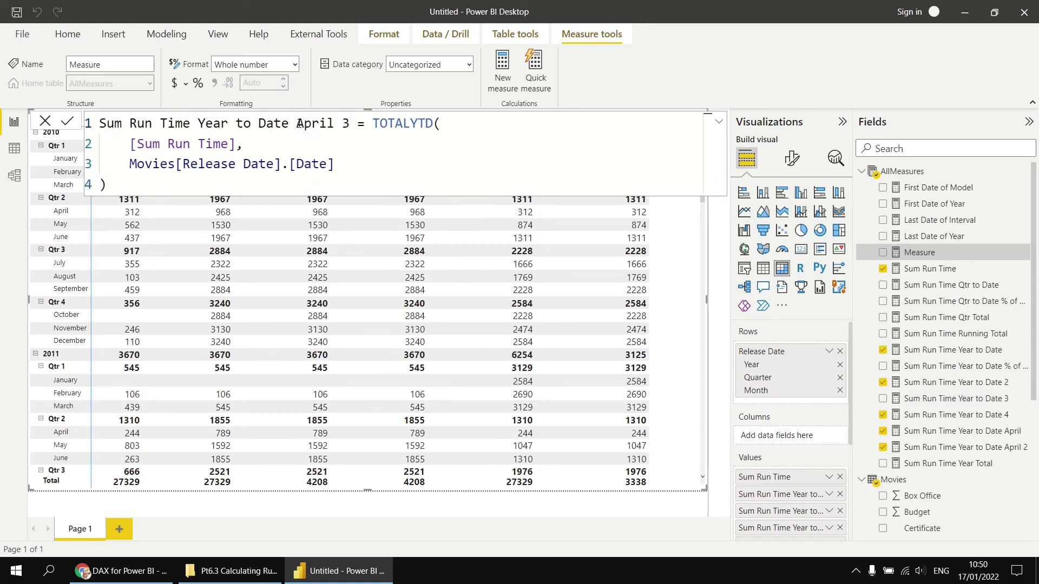
# - Add the filter argument Movies[Genre] = "Action" on its own line after the dates argument of TOTALYTD
pyautogui.click(340, 167)
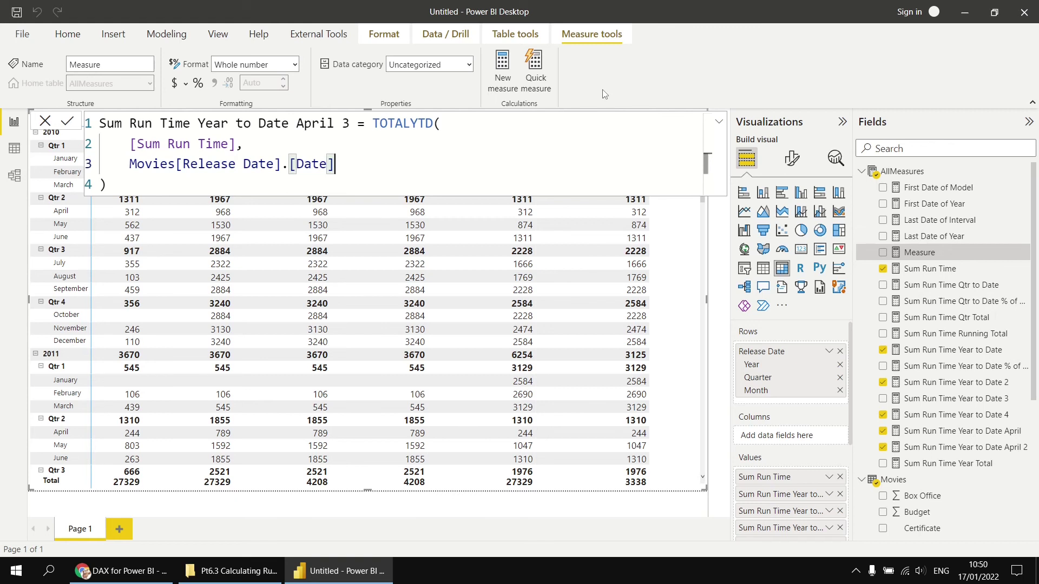
pyautogui.write(',')
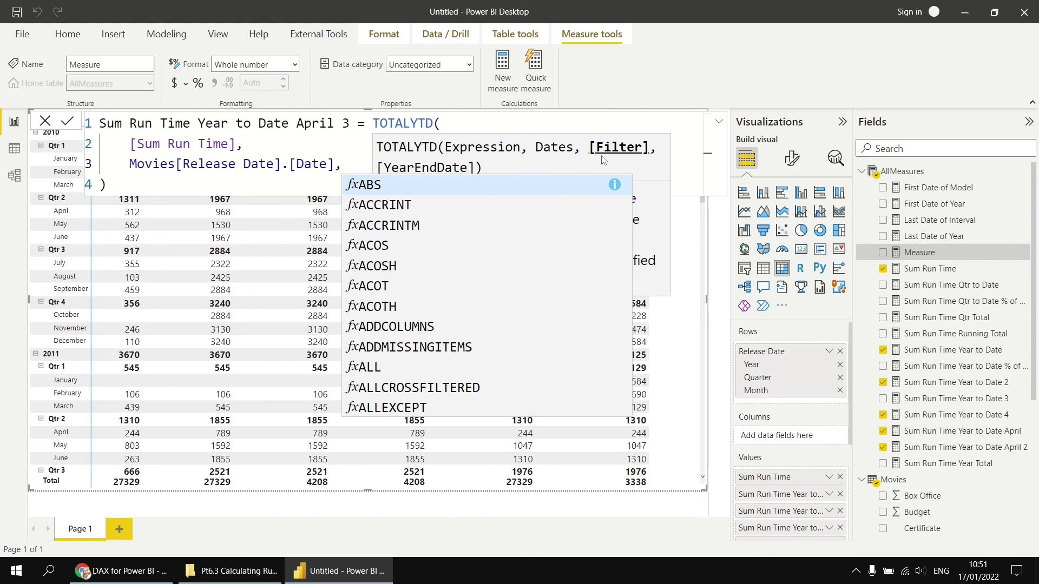
pyautogui.hotkey('shift', 'Return')
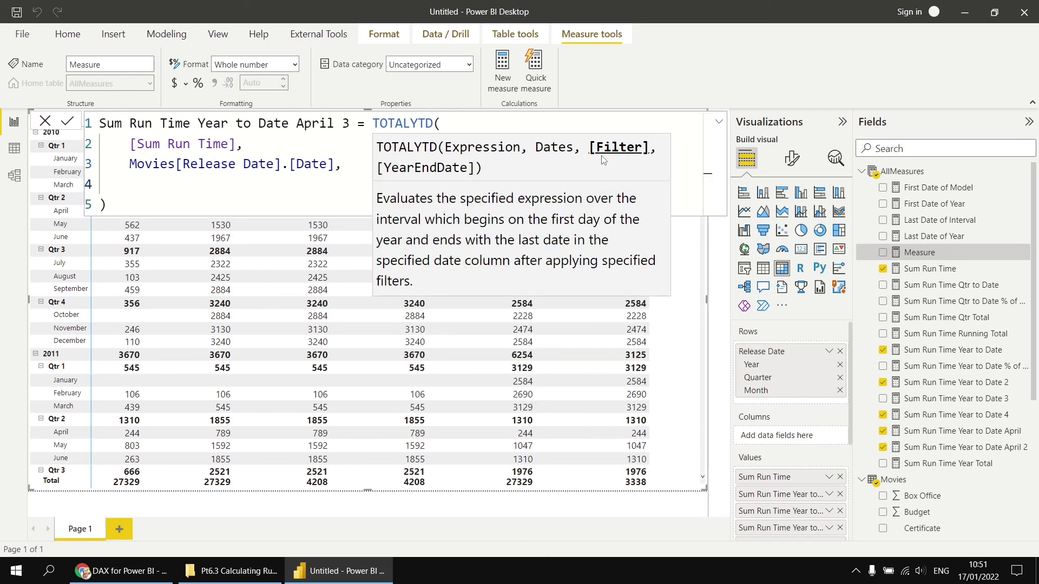
pyautogui.write('gen')
pyautogui.press('Down')
pyautogui.press('Down')
pyautogui.press('Down')
pyautogui.press('Down')
pyautogui.press('Down')
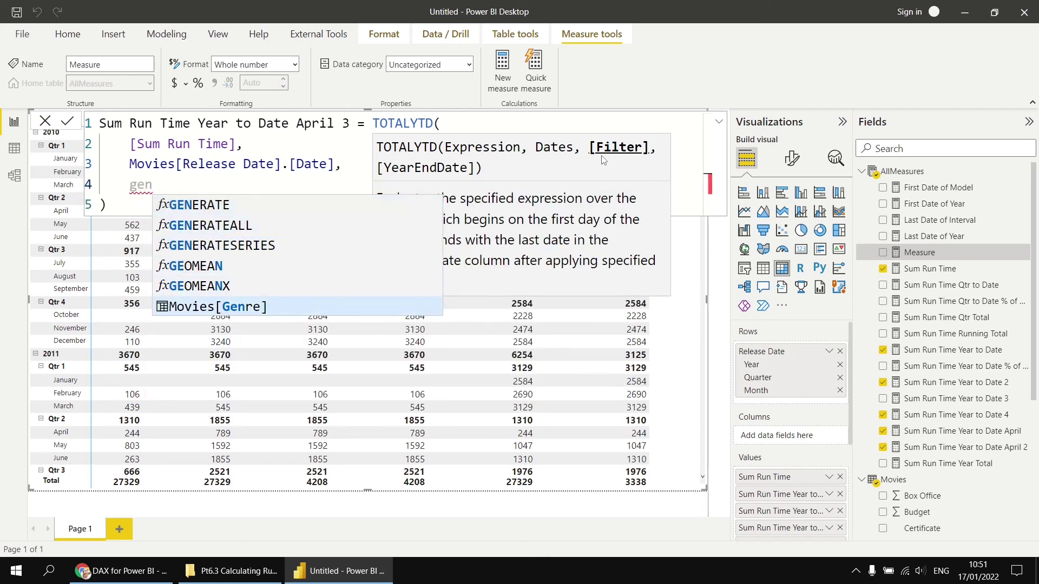
pyautogui.press('Tab')
pyautogui.write('= "a')
pyautogui.press('BackSpace')
pyautogui.write('Action"')
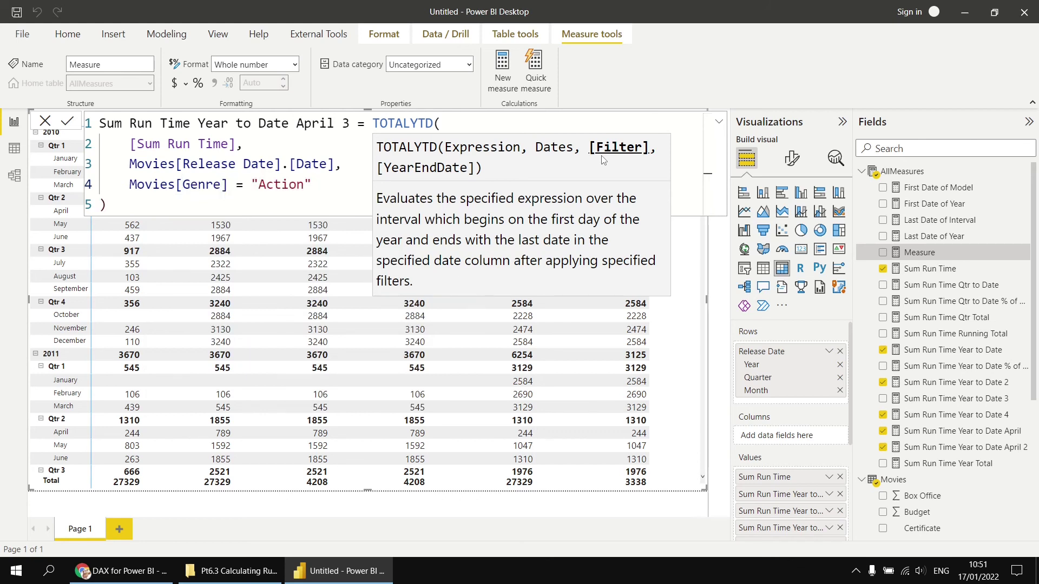
# - Replace the Genre filter in TOTALYTD with the condition Movies[Oscar Wins] >= 1, followed by a comma
pyautogui.press('BackSpace')
pyautogui.press('BackSpace')
pyautogui.press('BackSpace')
pyautogui.press('BackSpace')
pyautogui.press('BackSpace')
pyautogui.press('BackSpace')
pyautogui.press('BackSpace')
pyautogui.press('BackSpace')
pyautogui.press('BackSpace')
pyautogui.press('BackSpace')
pyautogui.press('BackSpace')
pyautogui.press('BackSpace')
pyautogui.press('BackSpace')
pyautogui.press('BackSpace')
pyautogui.press('BackSpace')
pyautogui.press('BackSpace')
pyautogui.press('BackSpace')
pyautogui.press('BackSpace')
pyautogui.press('BackSpace')
pyautogui.press('BackSpace')
pyautogui.press('BackSpace')
pyautogui.write('win')
pyautogui.press('Down')
pyautogui.press('Tab')
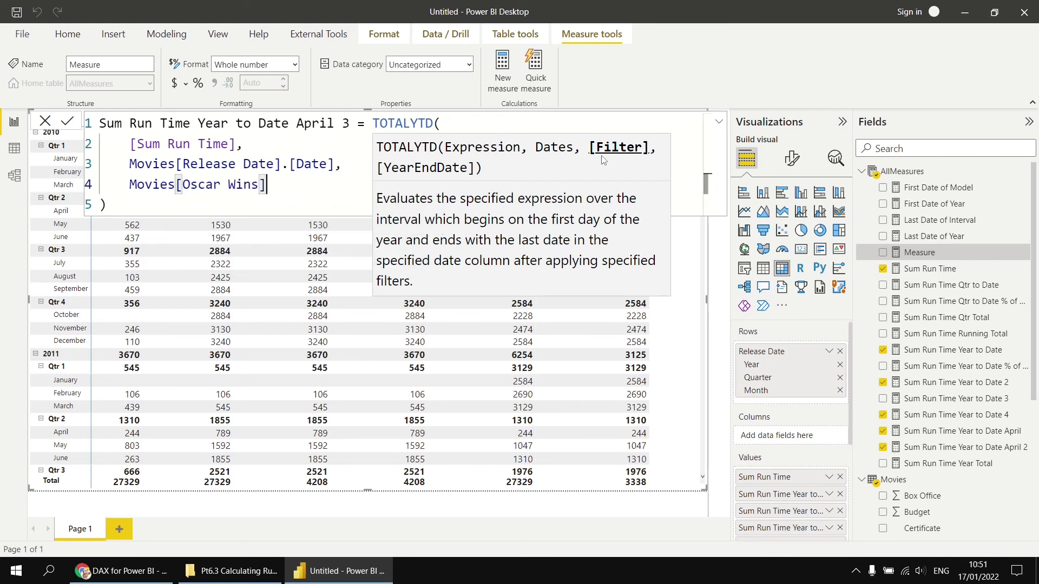
pyautogui.write('>= 1,')
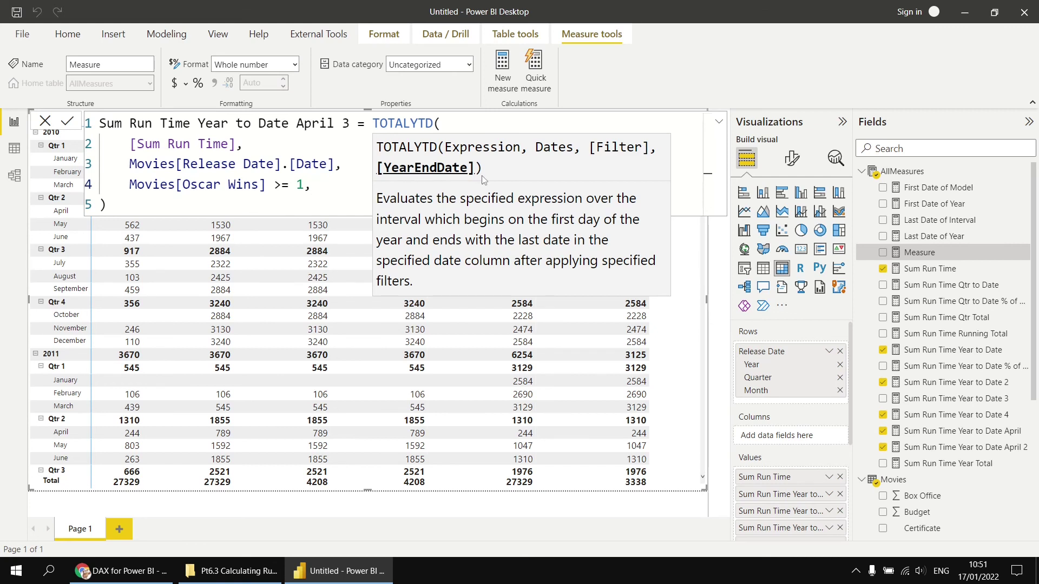
# - Add the year-end date "03/31" on a new line as the fourth argument of TOTALYTD
pyautogui.press('Return')
pyautogui.write('"03/31')
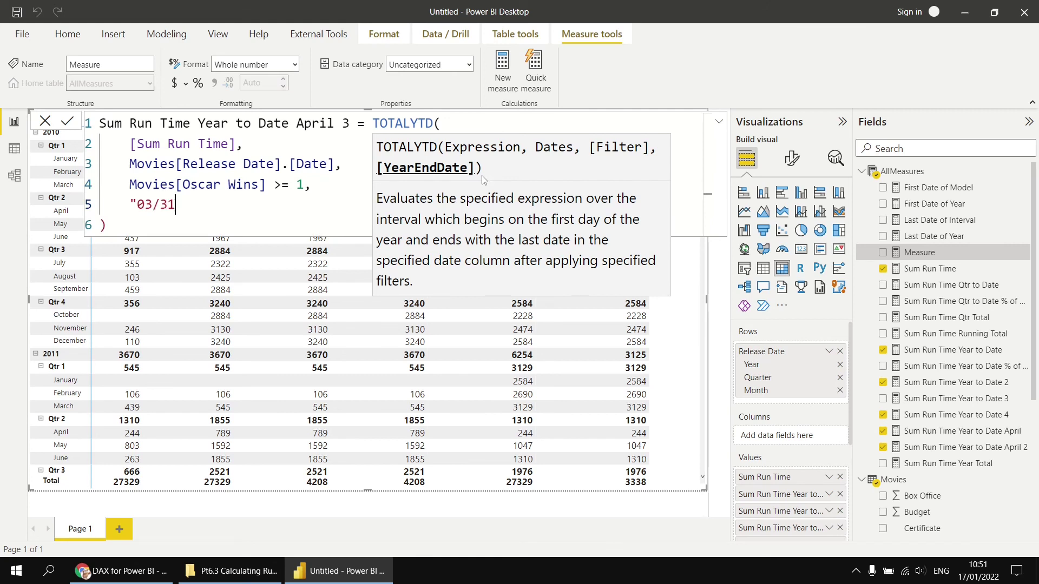
pyautogui.write('"')
# - Delete the Oscar Wins filter and the year-end date so TOTALYTD ends after Movies[Release Date].[Date]
pyautogui.moveTo(305, 185); pyautogui.dragTo(130, 185)
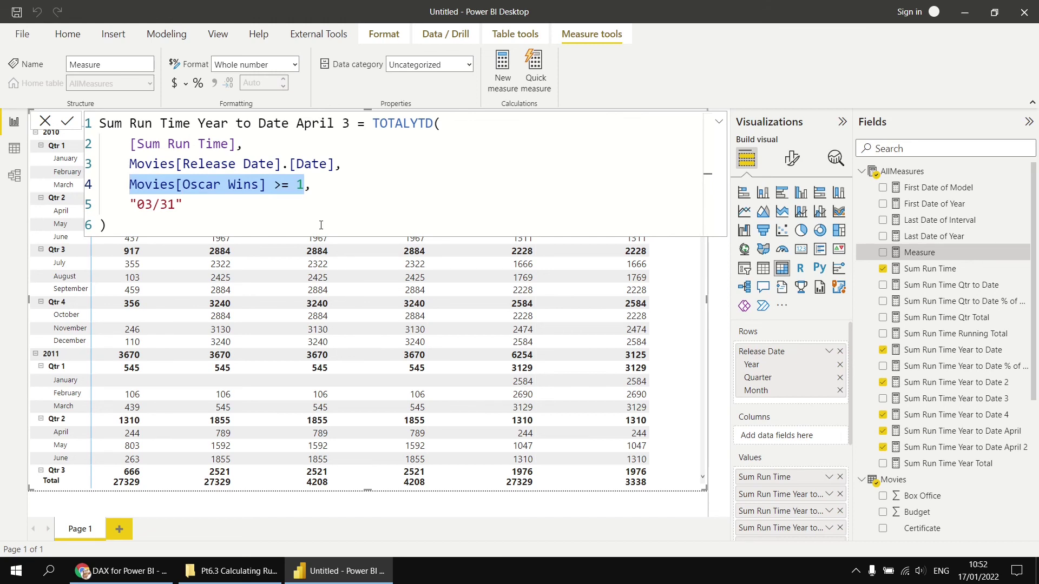
pyautogui.press('Delete')
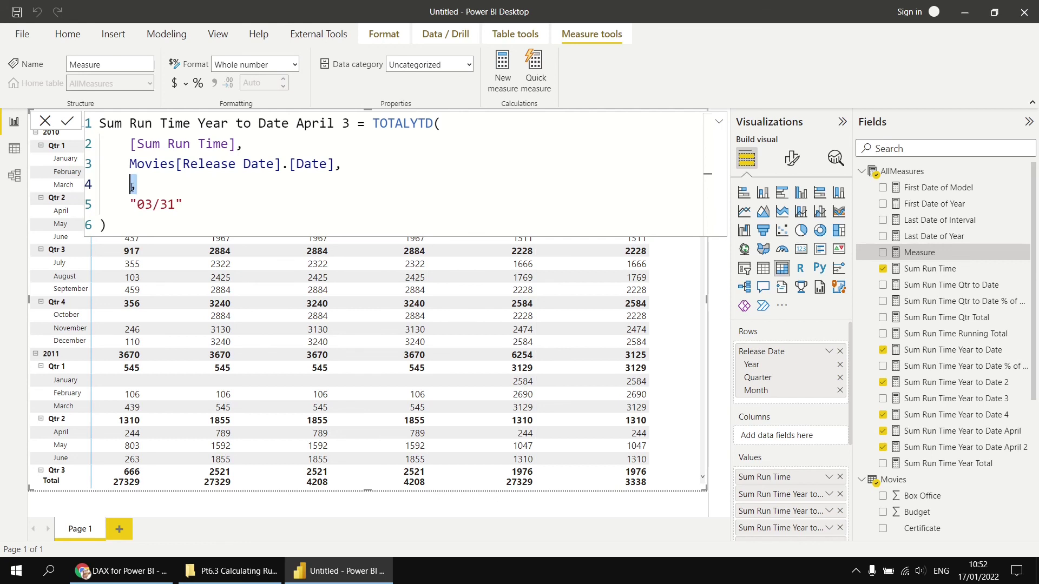
pyautogui.moveTo(130, 205); pyautogui.dragTo(336, 166)
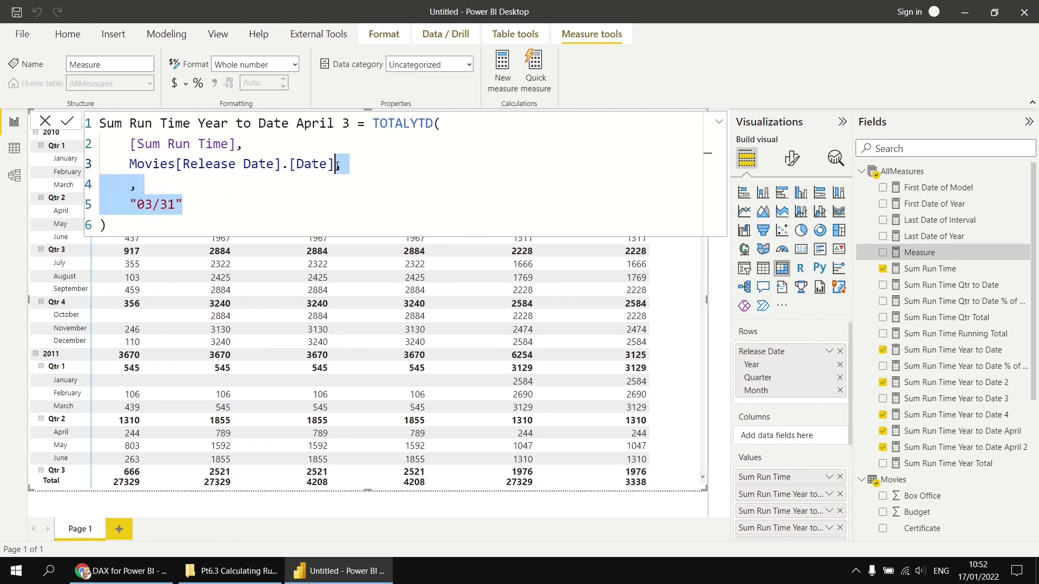
pyautogui.press('Delete')
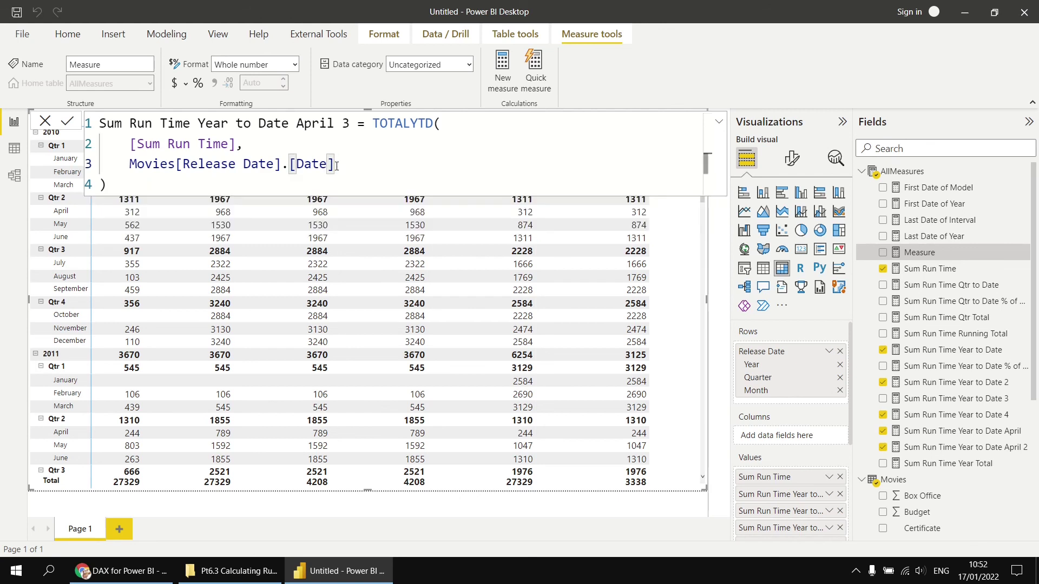
# - Try to commit TOTALYTD with an empty filter argument between two commas, followed by the year-end date "03/31"
pyautogui.write(',')
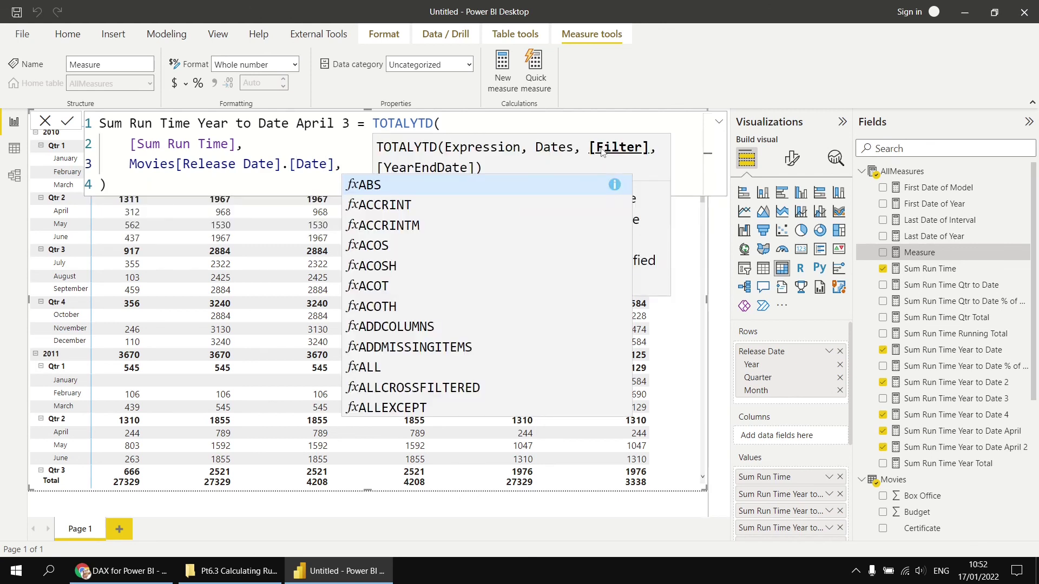
pyautogui.write(',"03')
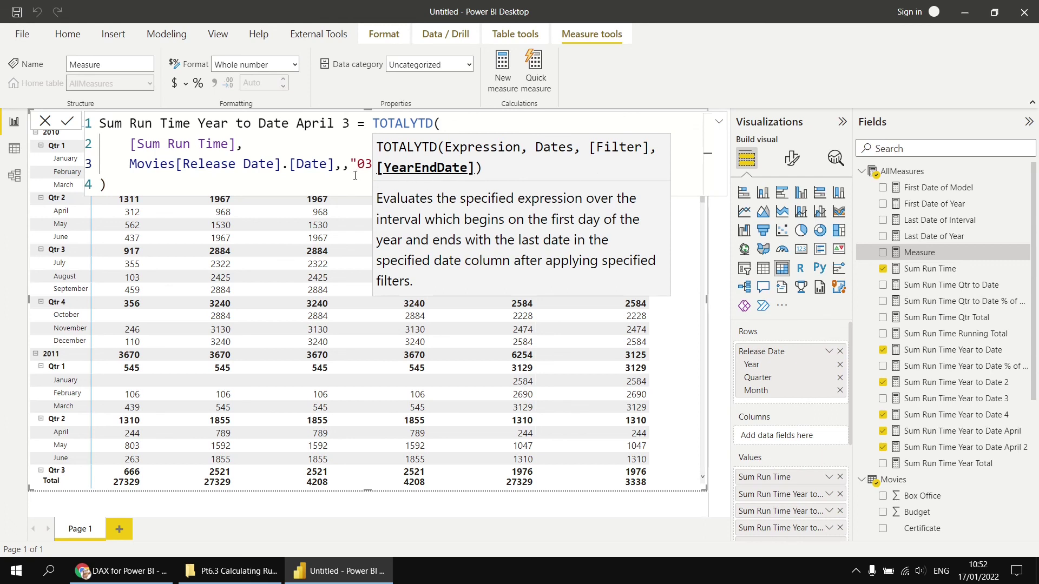
pyautogui.write('/31"')
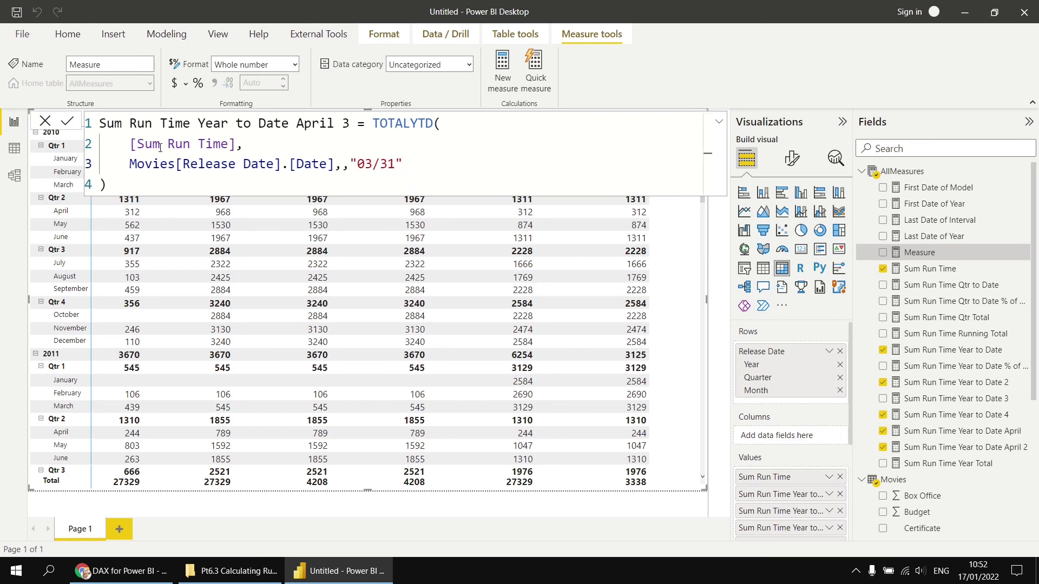
pyautogui.click(67, 120)
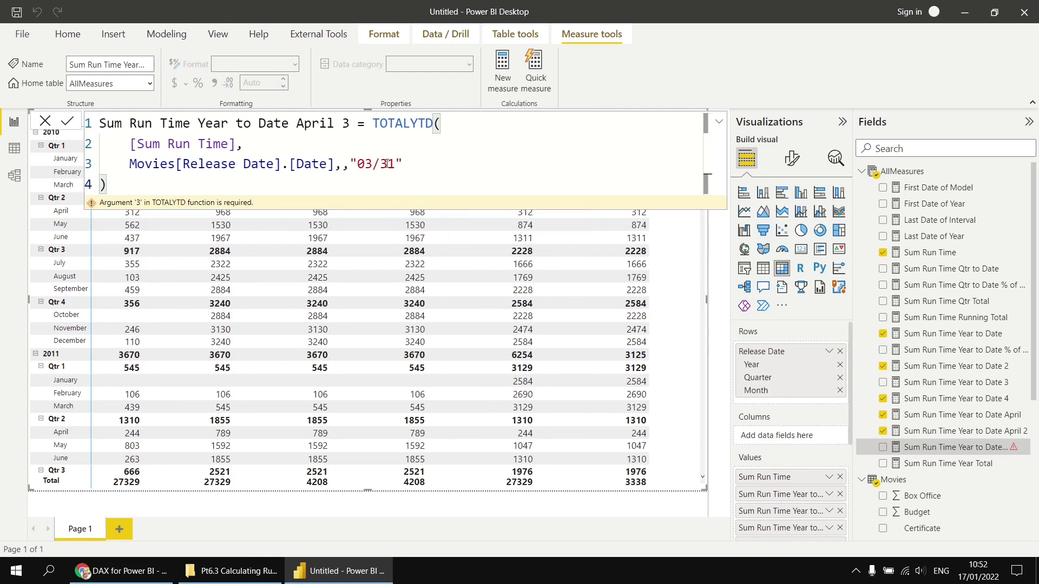
# - Replace the empty filter argument and year-end date with "03/31" directly as TOTALYTD's third argument, and commit the measure
pyautogui.moveTo(405, 164); pyautogui.dragTo(335, 165)
pyautogui.write(',')
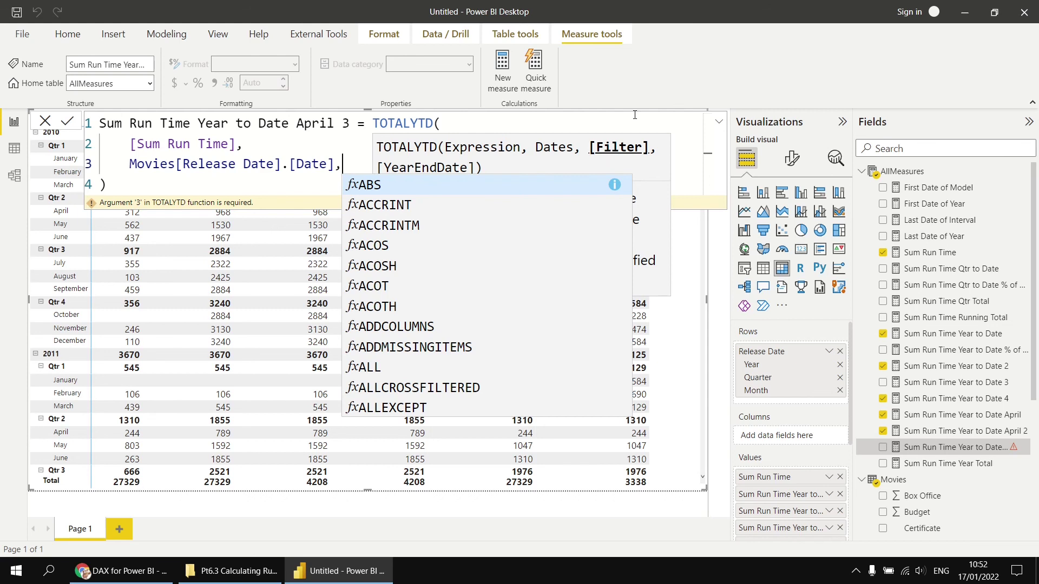
pyautogui.write('"03/')
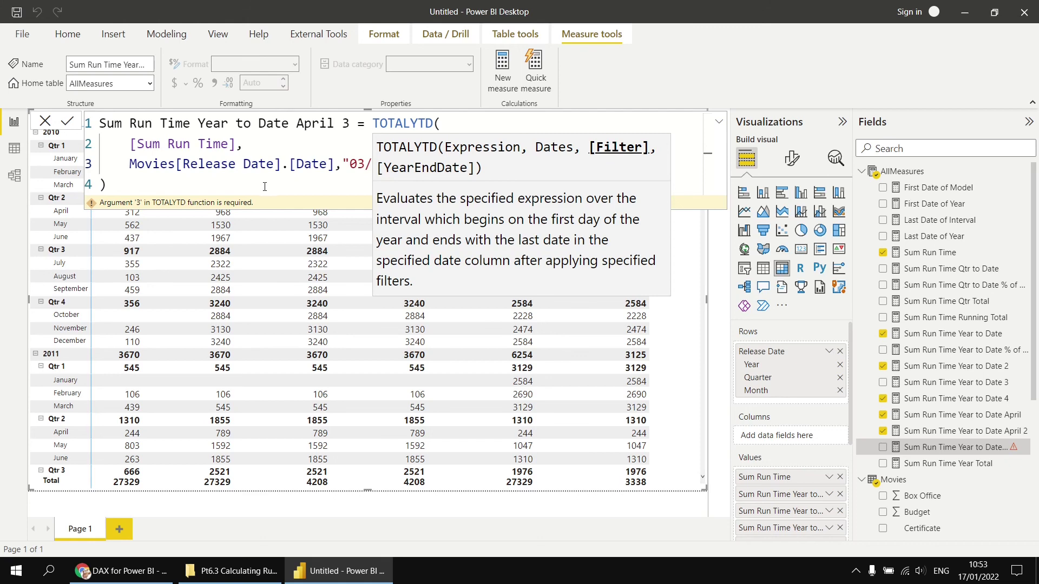
pyautogui.click(67, 121)
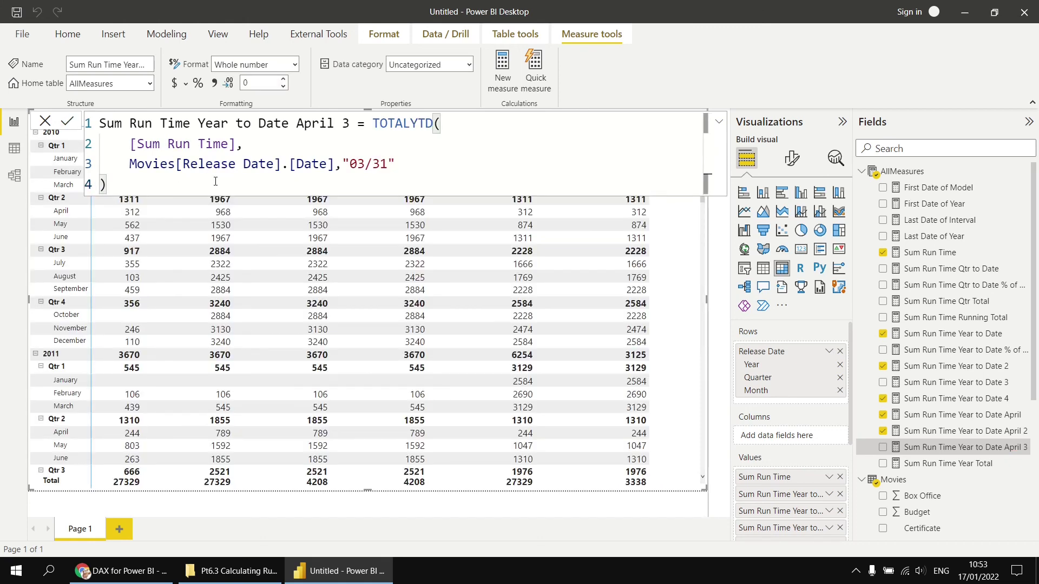
# - Put the "03/31" argument on its own line in the TOTALYTD formula and commit the measure again
pyautogui.click(342, 165)
pyautogui.press('Return')
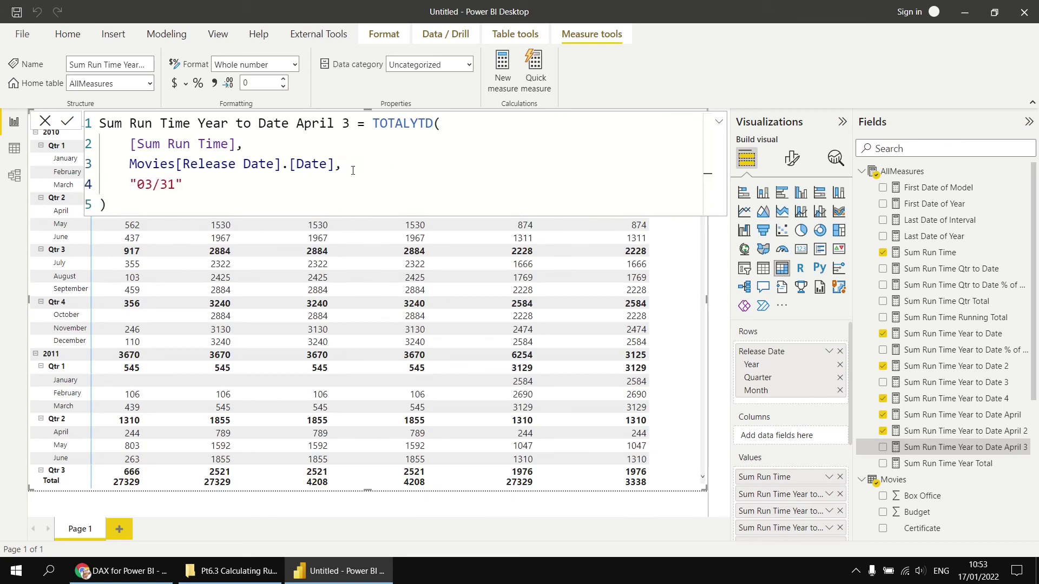
pyautogui.click(197, 187)
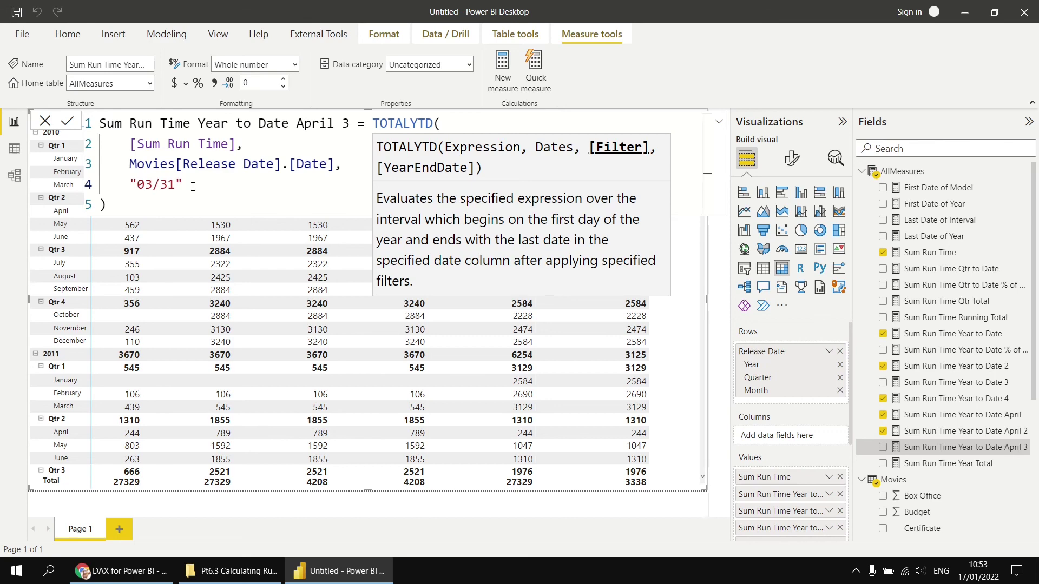
pyautogui.click(67, 122)
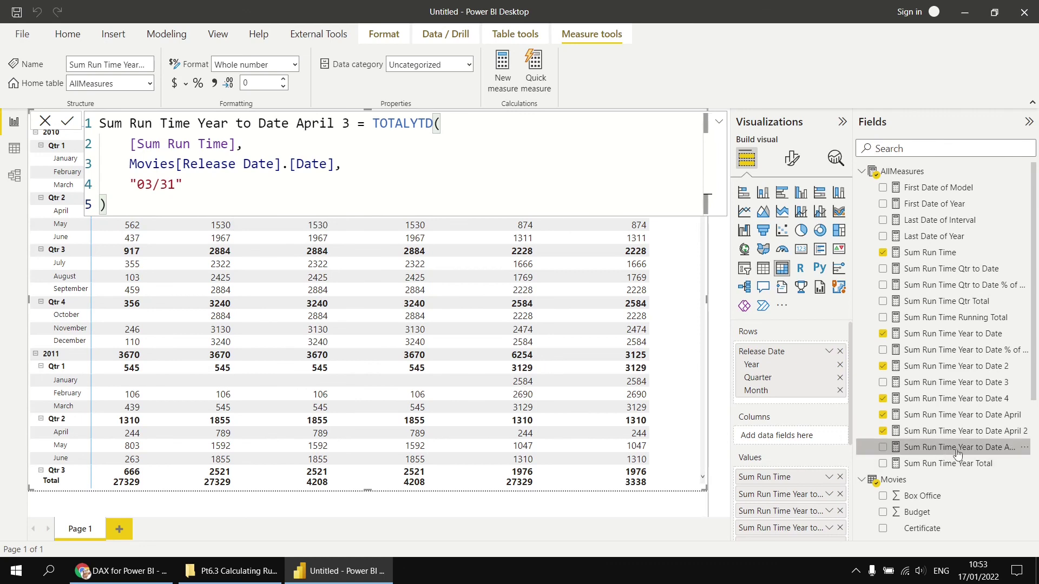
# - Add Sum Run Time Year to Date April 3 to the matrix values and deselect the matrix to compare the columns
pyautogui.moveTo(960, 450); pyautogui.dragTo(682, 330)
pyautogui.hscroll(2, 542, 476)
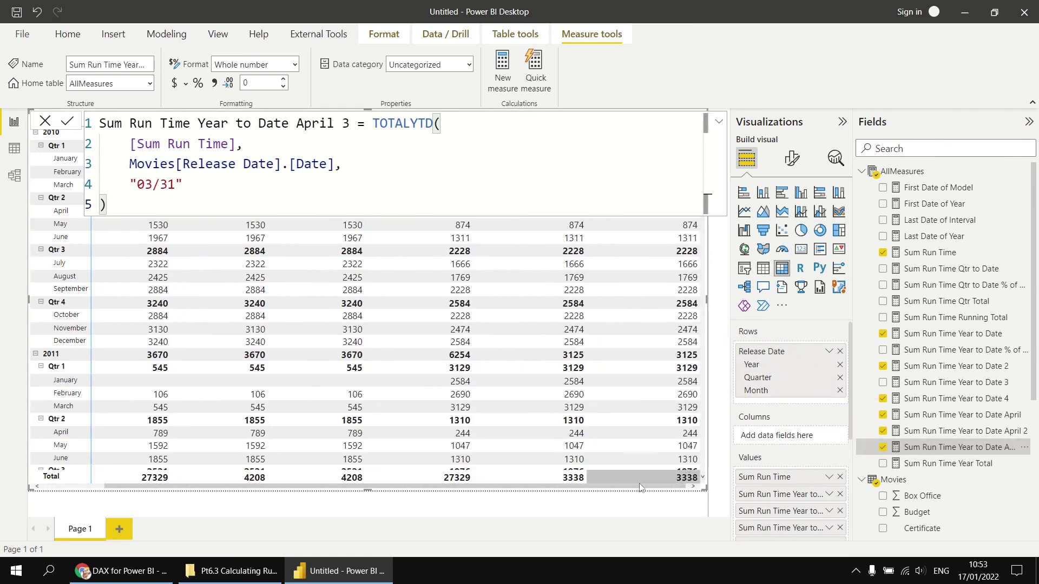
pyautogui.click(687, 514)
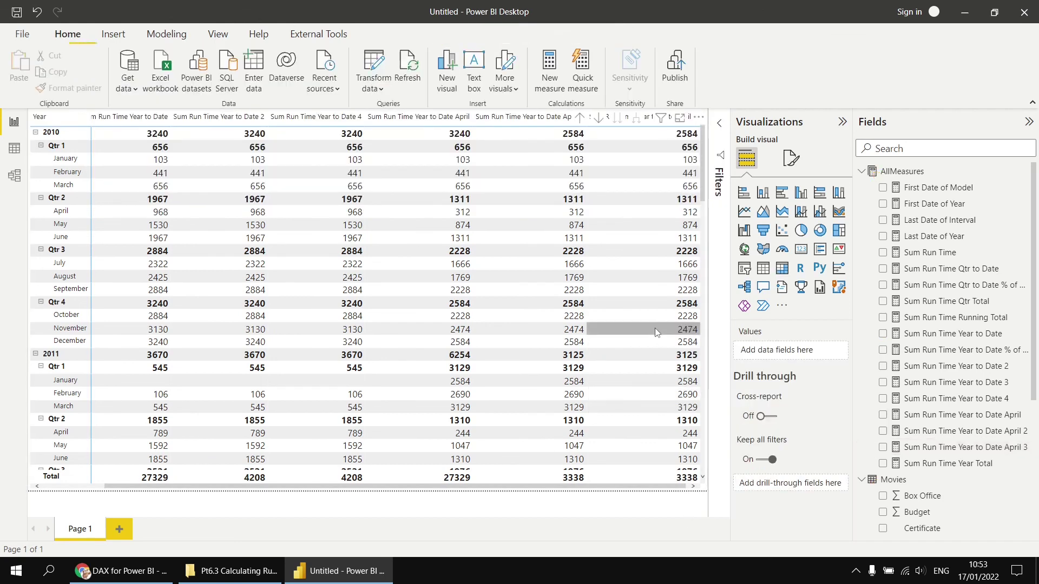